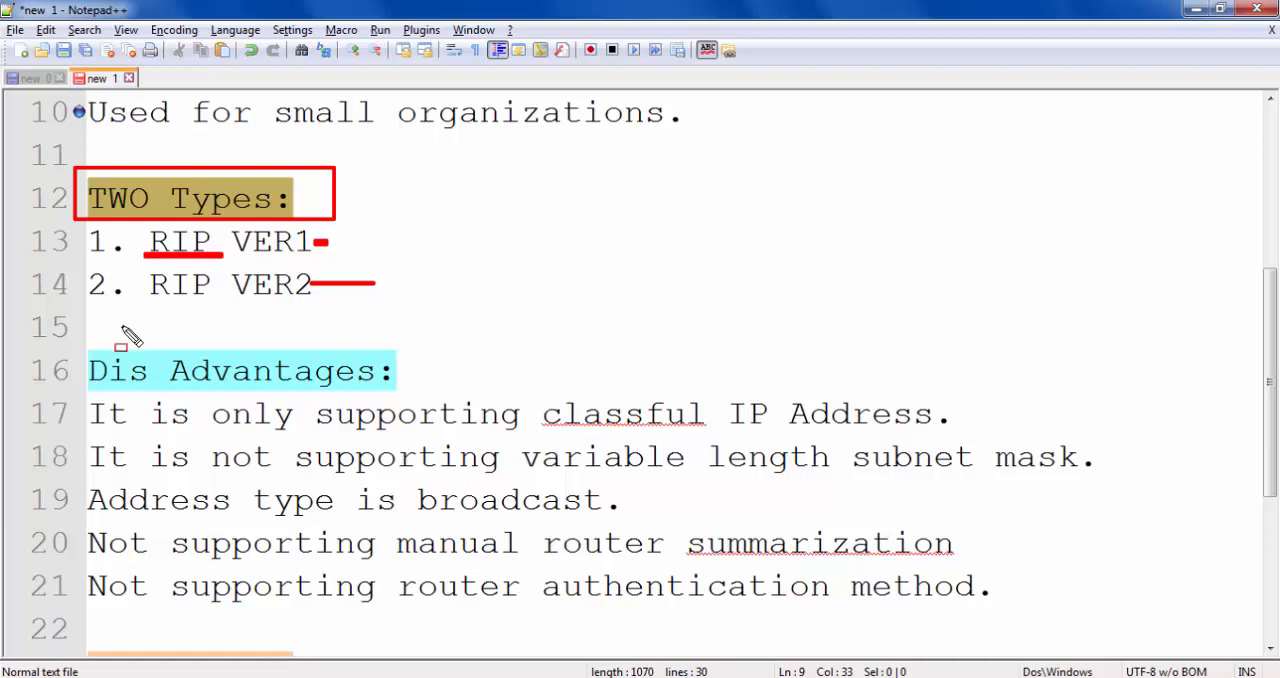
- Mark line 14's RIP with an underline, box VER2, VER1, the Dis Advantages heading and "classful" in red, and clear the annotations
{"action": "left_click_drag", "start_coordinate": [152, 299], "coordinate": [210, 299]}
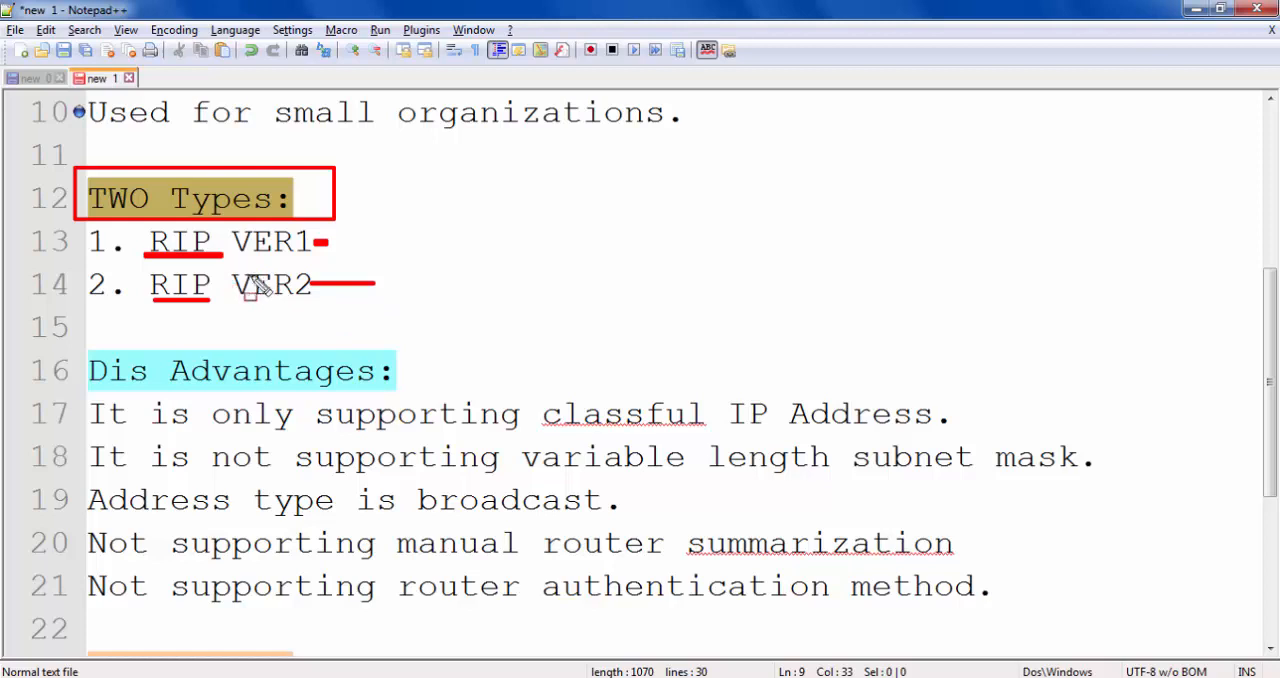
{"action": "left_click_drag", "start_coordinate": [224, 265], "coordinate": [335, 301]}
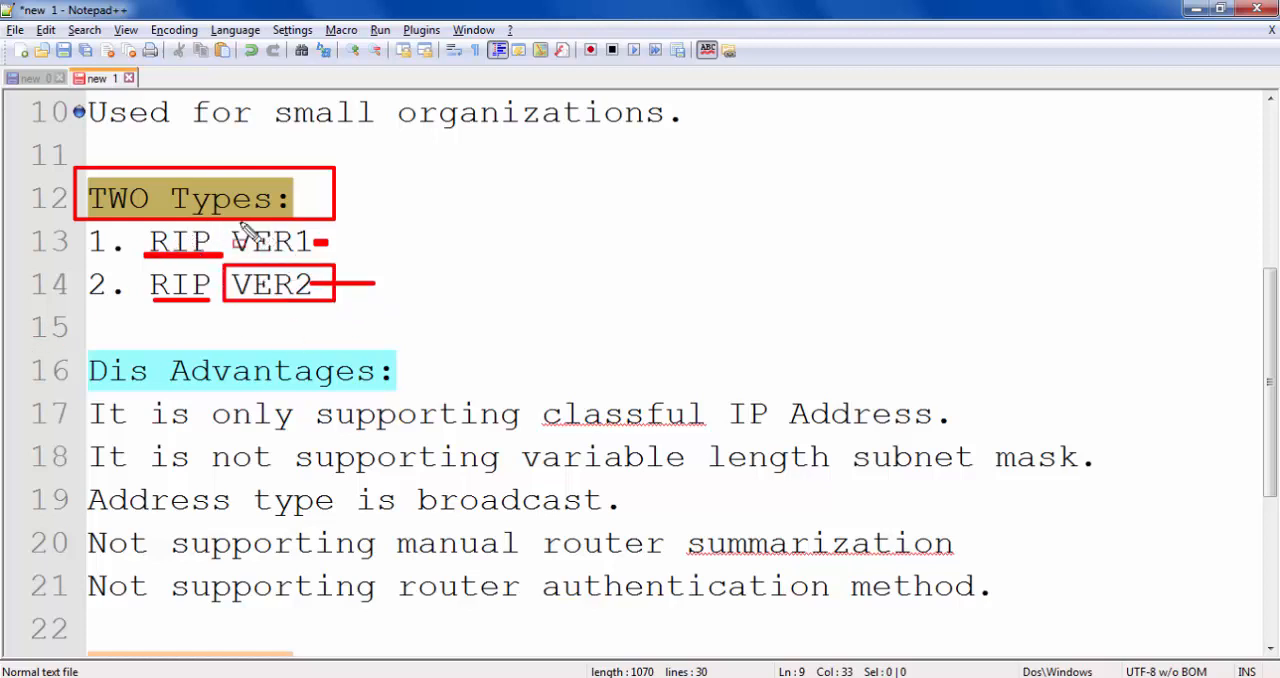
{"action": "left_click_drag", "start_coordinate": [241, 223], "coordinate": [318, 254]}
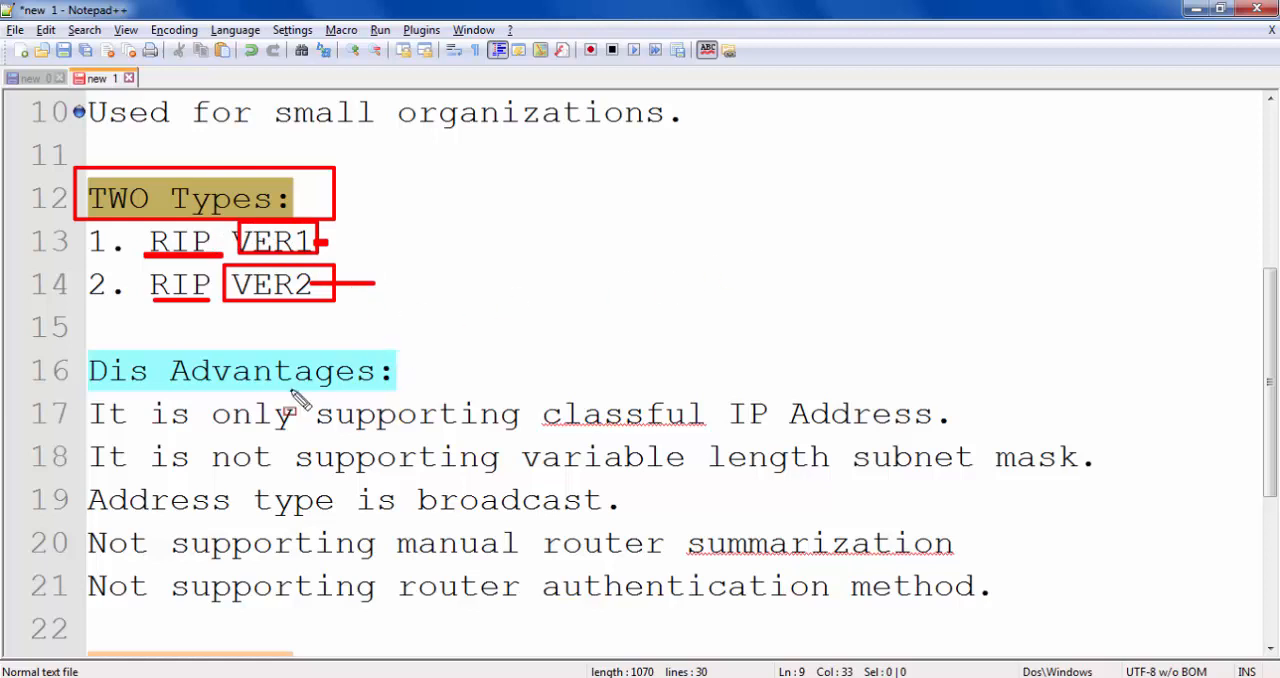
{"action": "mouse_move", "coordinate": [80, 357]}
{"action": "left_mouse_down"}
{"action": "mouse_move", "coordinate": [240, 385]}
{"action": "mouse_move", "coordinate": [407, 387]}
{"action": "left_mouse_up"}
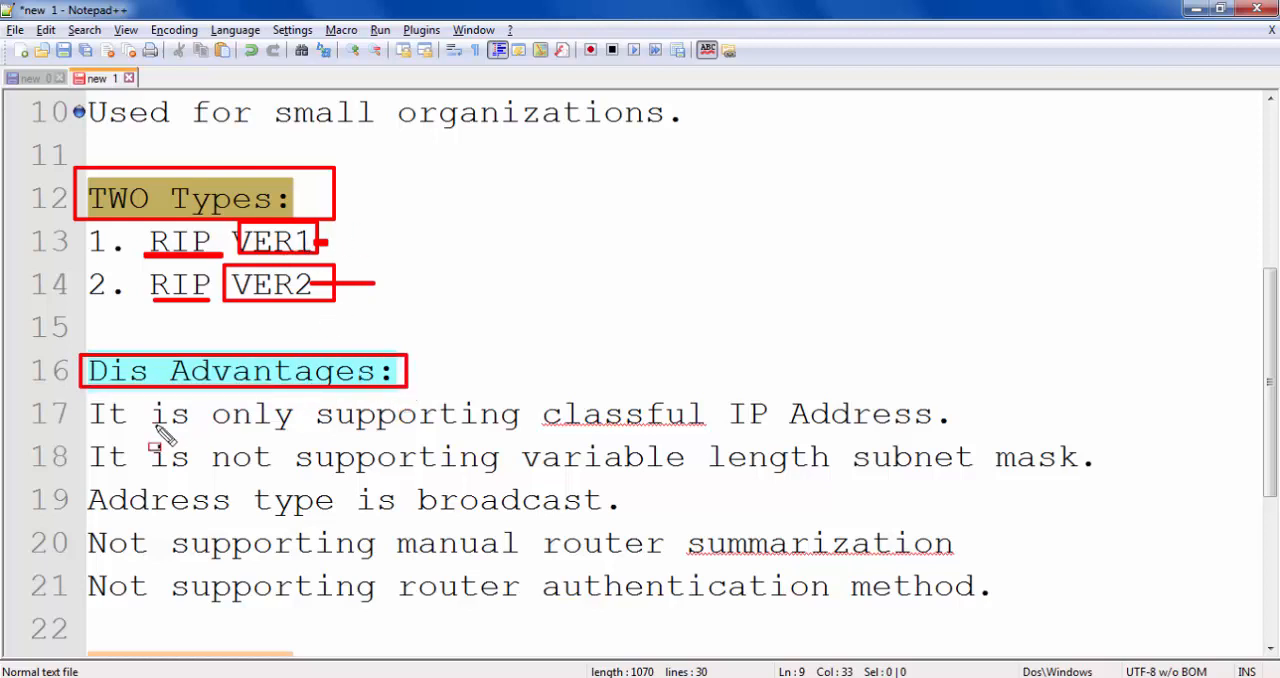
{"action": "mouse_move", "coordinate": [536, 383]}
{"action": "left_mouse_down"}
{"action": "mouse_move", "coordinate": [560, 430]}
{"action": "mouse_move", "coordinate": [710, 428]}
{"action": "left_mouse_up"}
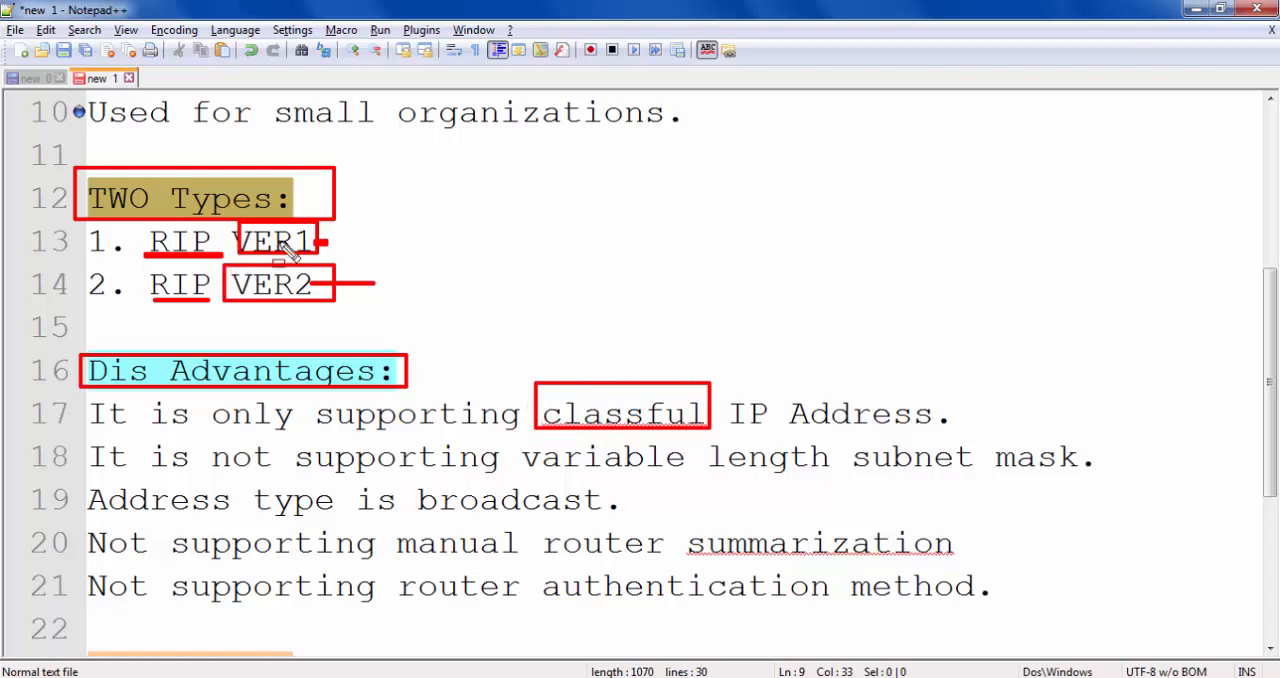
{"action": "key", "text": "Escape"}
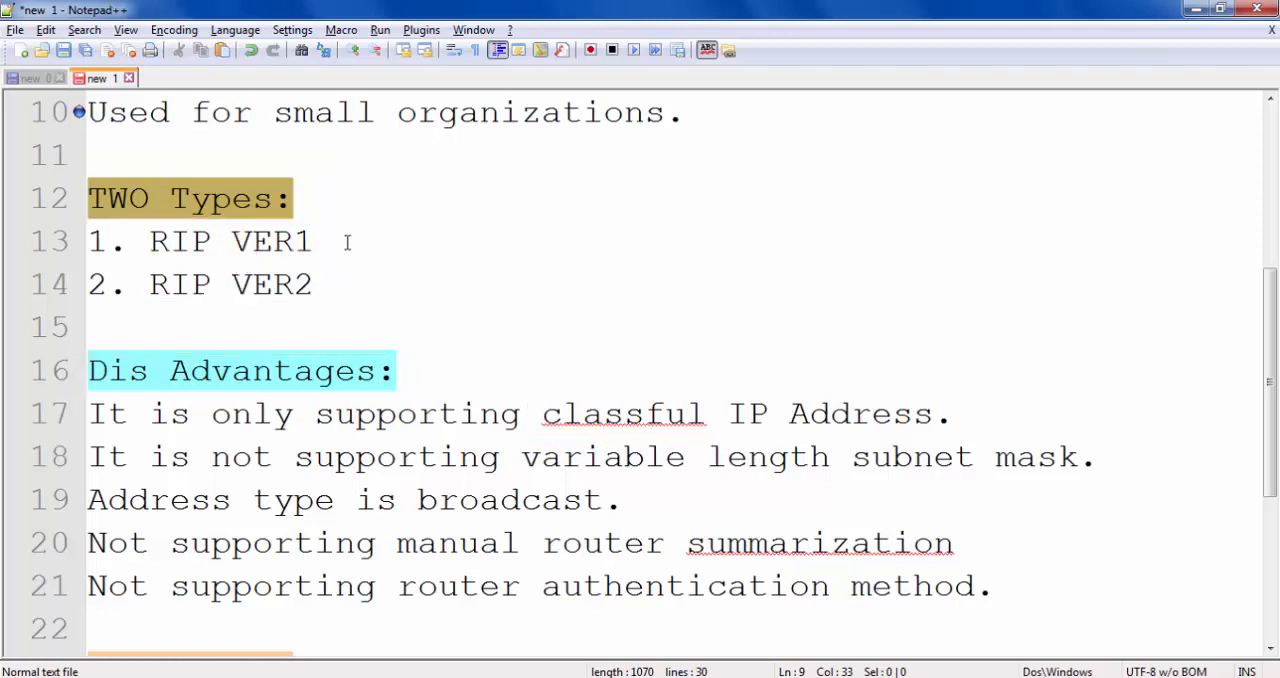
- Box RIP VER1 and the key words of the five disadvantages in red, from "classful" to "authentication method", and clear the boxes
{"action": "key", "text": "ctrl+2"}
{"action": "mouse_move", "coordinate": [141, 222]}
{"action": "left_mouse_down"}
{"action": "mouse_move", "coordinate": [273, 270]}
{"action": "mouse_move", "coordinate": [318, 264]}
{"action": "left_mouse_up"}
{"action": "mouse_move", "coordinate": [537, 391]}
{"action": "left_mouse_down"}
{"action": "mouse_move", "coordinate": [596, 428]}
{"action": "mouse_move", "coordinate": [738, 434]}
{"action": "mouse_move", "coordinate": [722, 432]}
{"action": "left_mouse_up"}
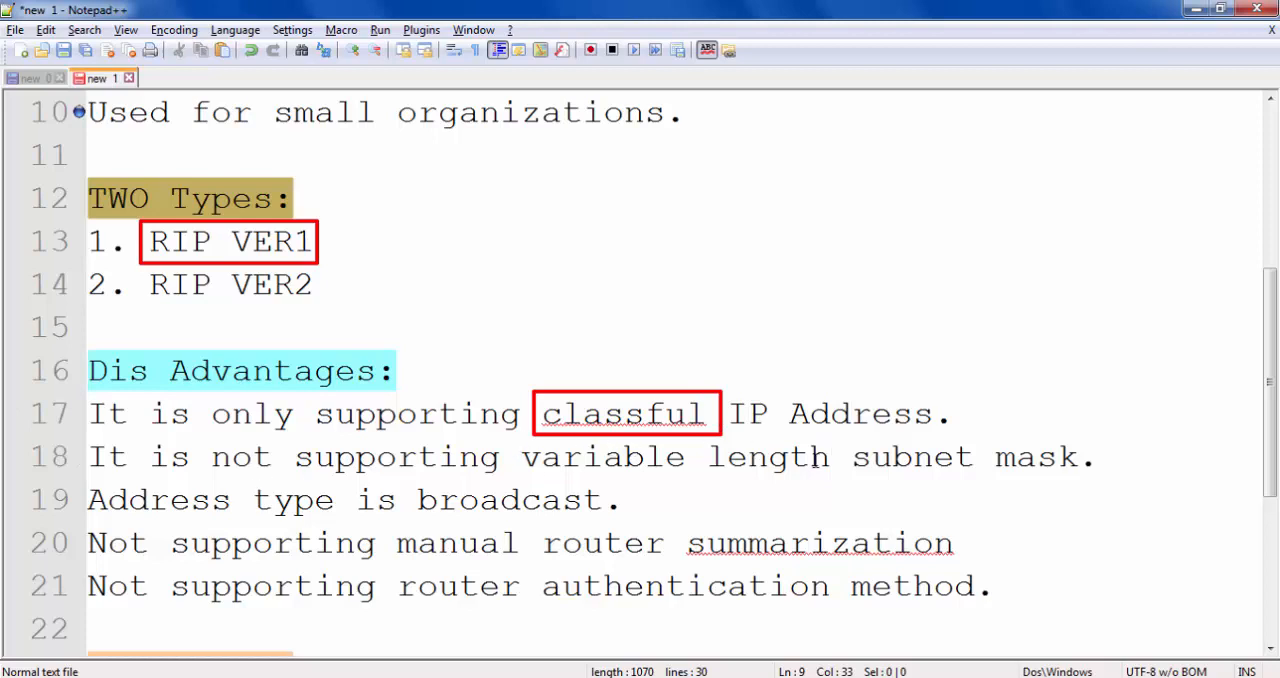
{"action": "mouse_move", "coordinate": [707, 441]}
{"action": "left_mouse_down"}
{"action": "mouse_move", "coordinate": [861, 488]}
{"action": "mouse_move", "coordinate": [1104, 480]}
{"action": "left_mouse_up"}
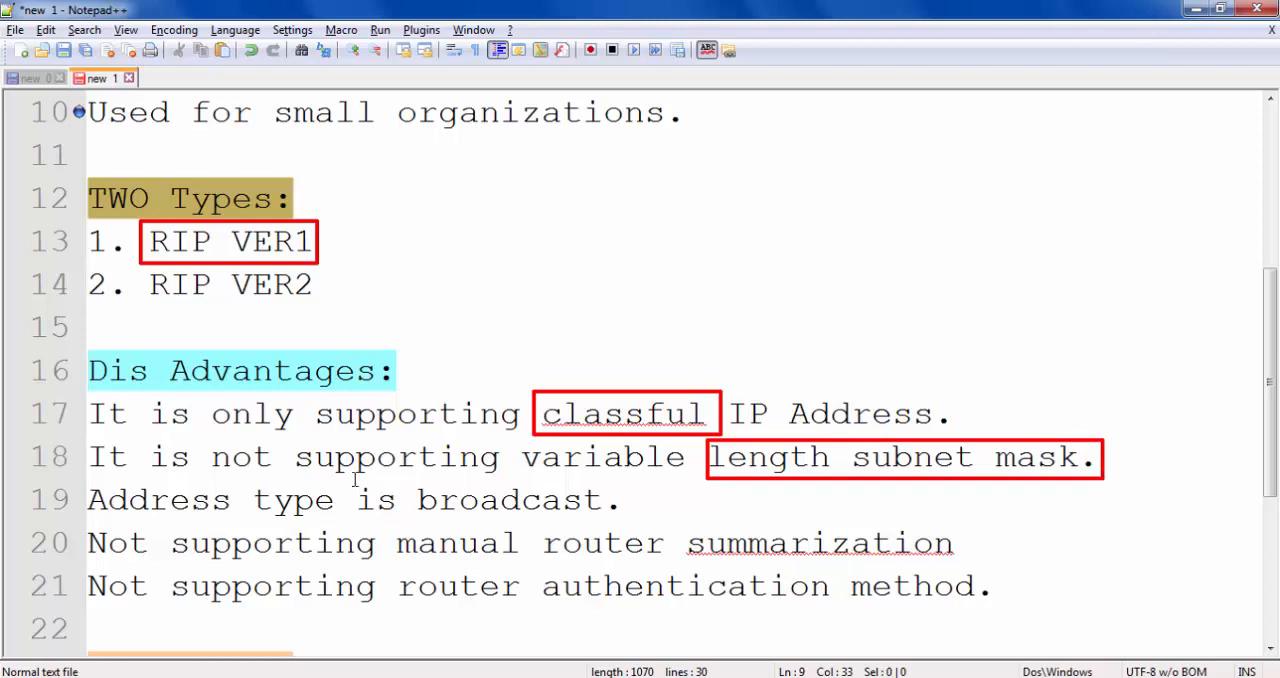
{"action": "mouse_move", "coordinate": [355, 480]}
{"action": "left_mouse_down"}
{"action": "mouse_move", "coordinate": [514, 530]}
{"action": "mouse_move", "coordinate": [610, 521]}
{"action": "left_mouse_up"}
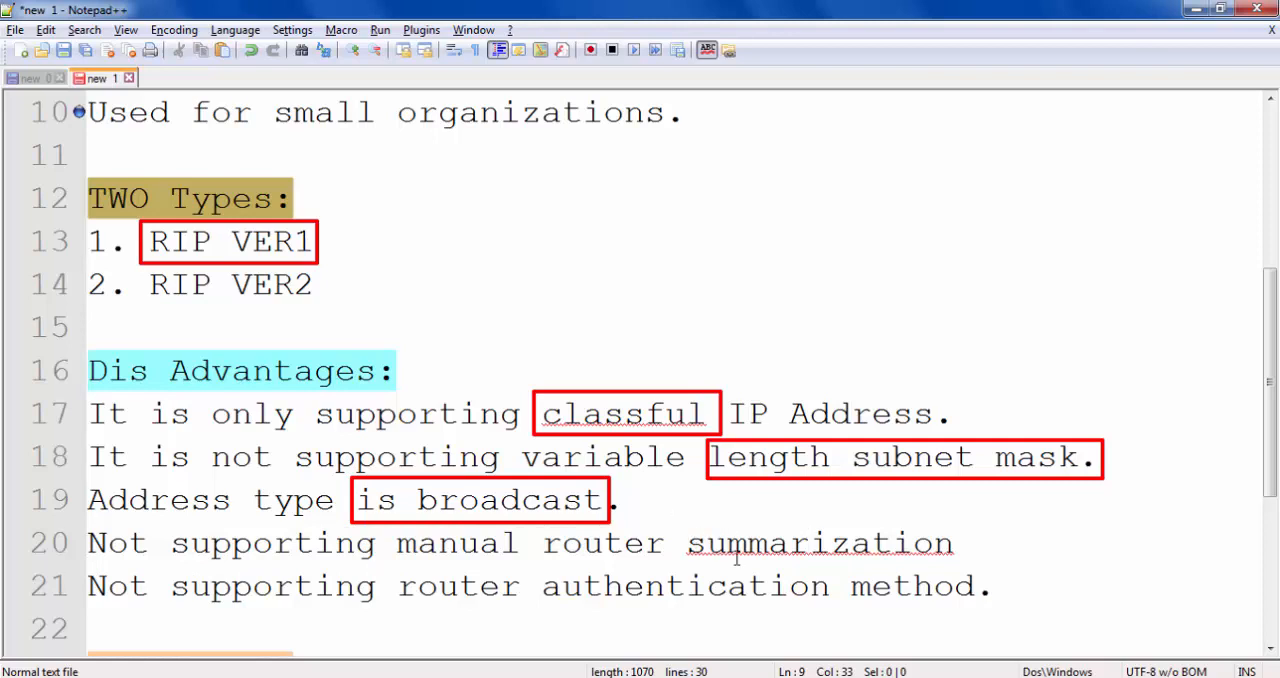
{"action": "left_click_drag", "start_coordinate": [676, 522], "coordinate": [975, 565]}
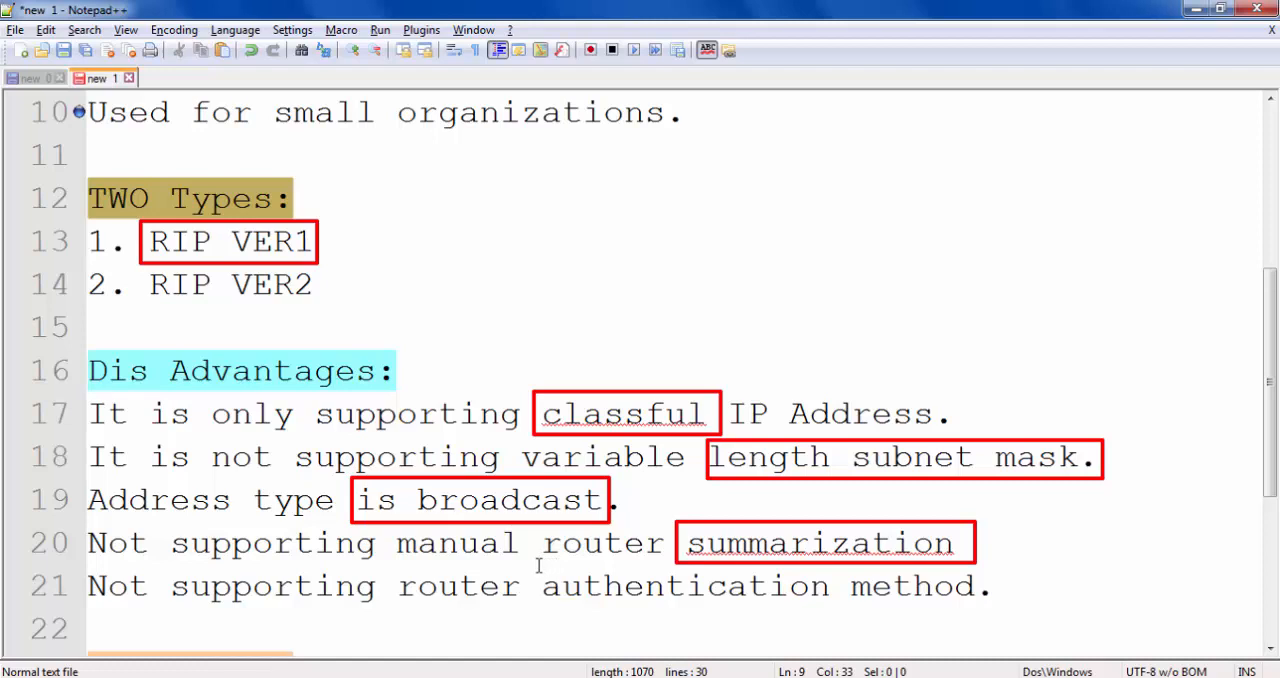
{"action": "left_click_drag", "start_coordinate": [536, 563], "coordinate": [1003, 610]}
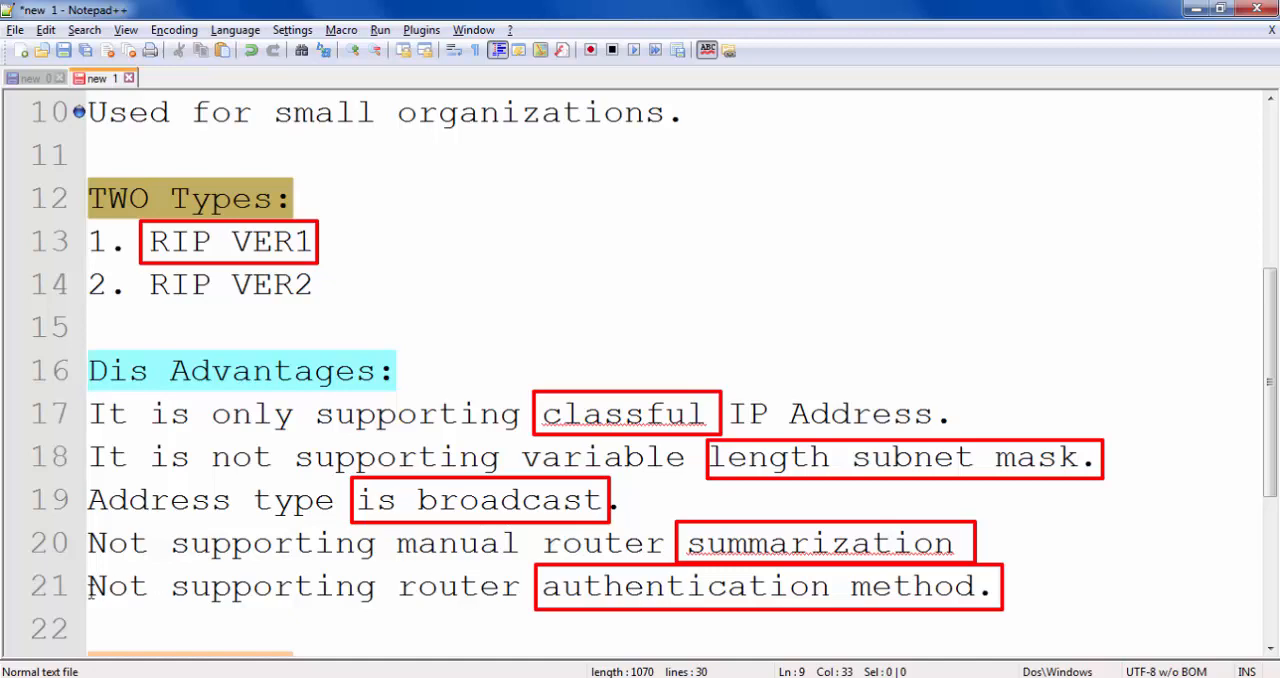
{"action": "key", "text": "Escape"}
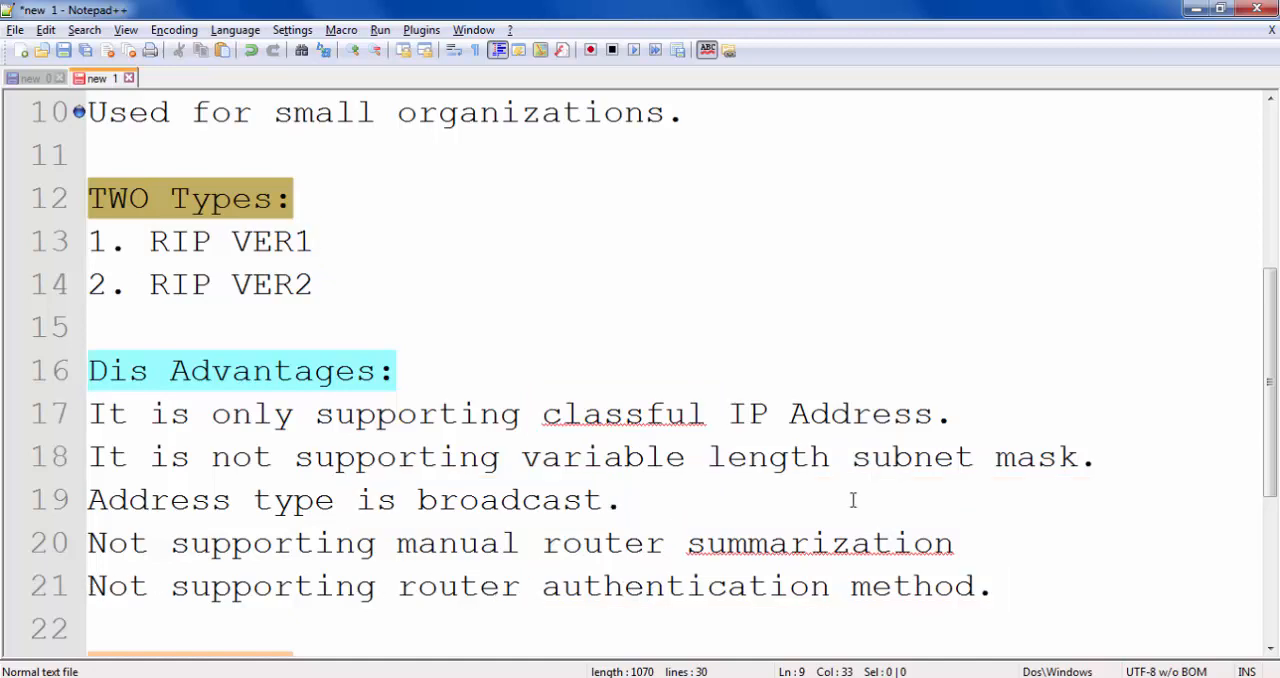
- Box the Rip Timers heading and "Update timer every 30" in red, and clear the boxes
{"action": "scroll", "coordinate": [845, 481], "scroll_direction": "down", "scroll_amount": 3}
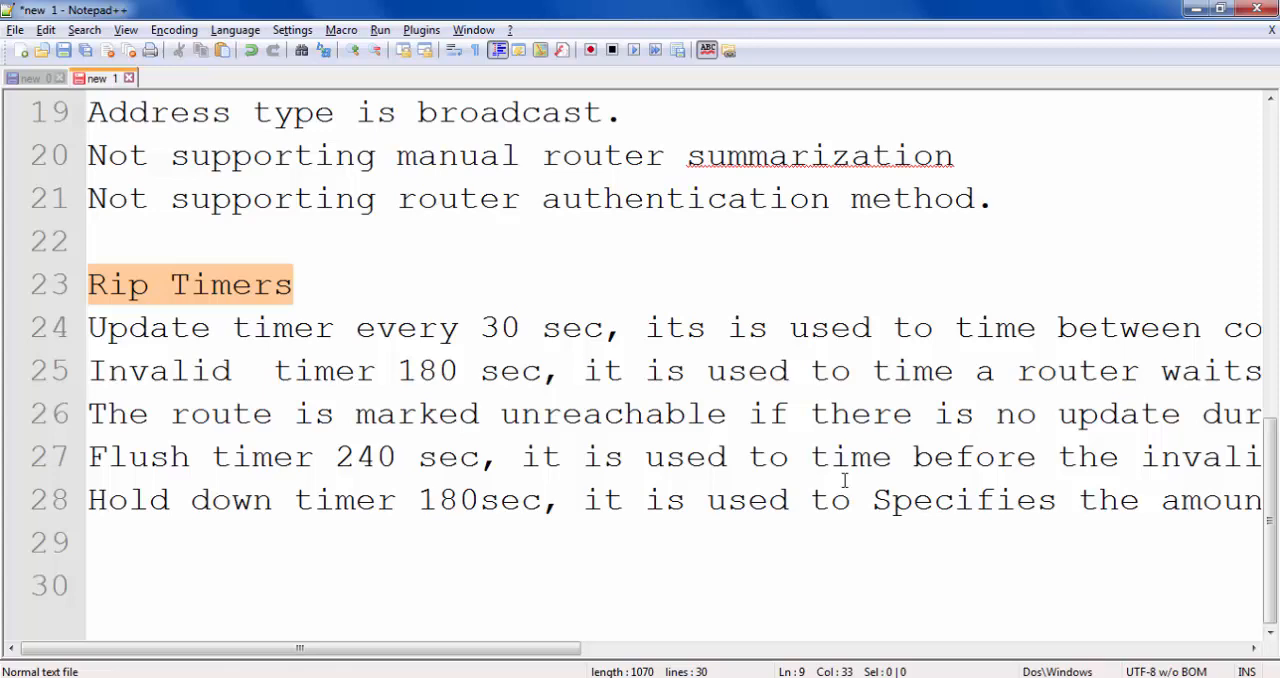
{"action": "mouse_move", "coordinate": [80, 258]}
{"action": "left_mouse_down"}
{"action": "mouse_move", "coordinate": [124, 300]}
{"action": "mouse_move", "coordinate": [303, 300]}
{"action": "left_mouse_up"}
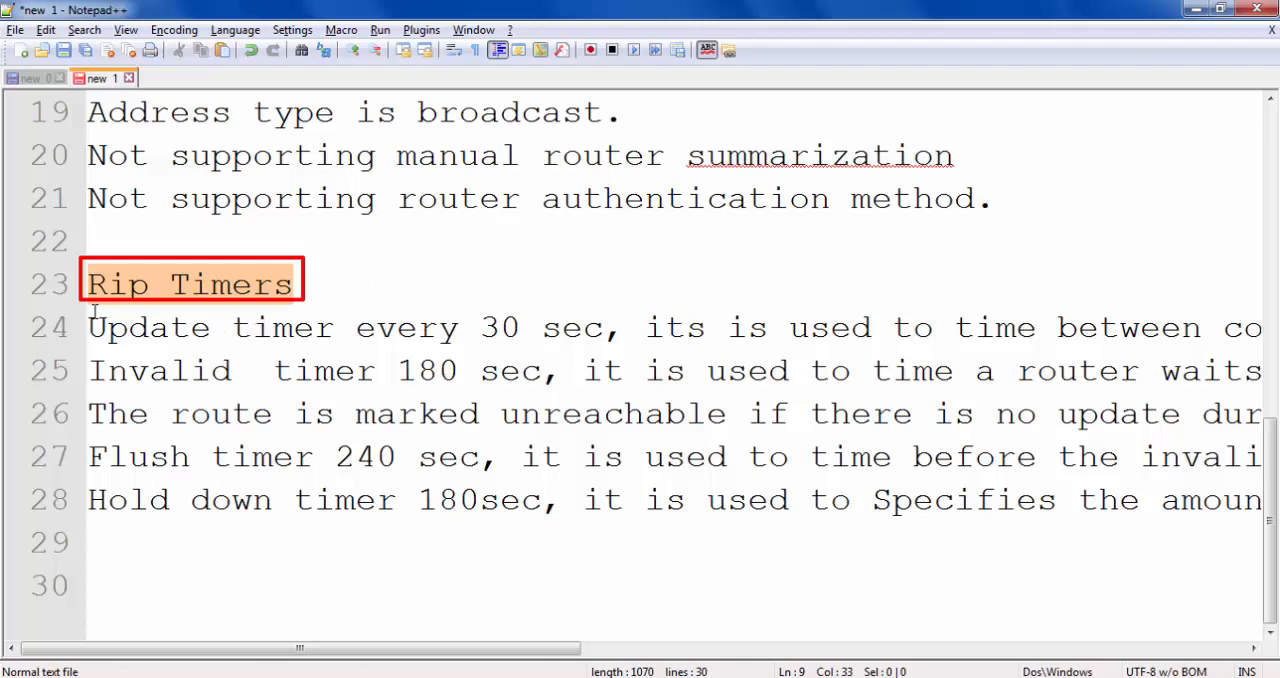
{"action": "mouse_move", "coordinate": [92, 311]}
{"action": "left_mouse_down"}
{"action": "mouse_move", "coordinate": [156, 345]}
{"action": "mouse_move", "coordinate": [524, 345]}
{"action": "left_mouse_up"}
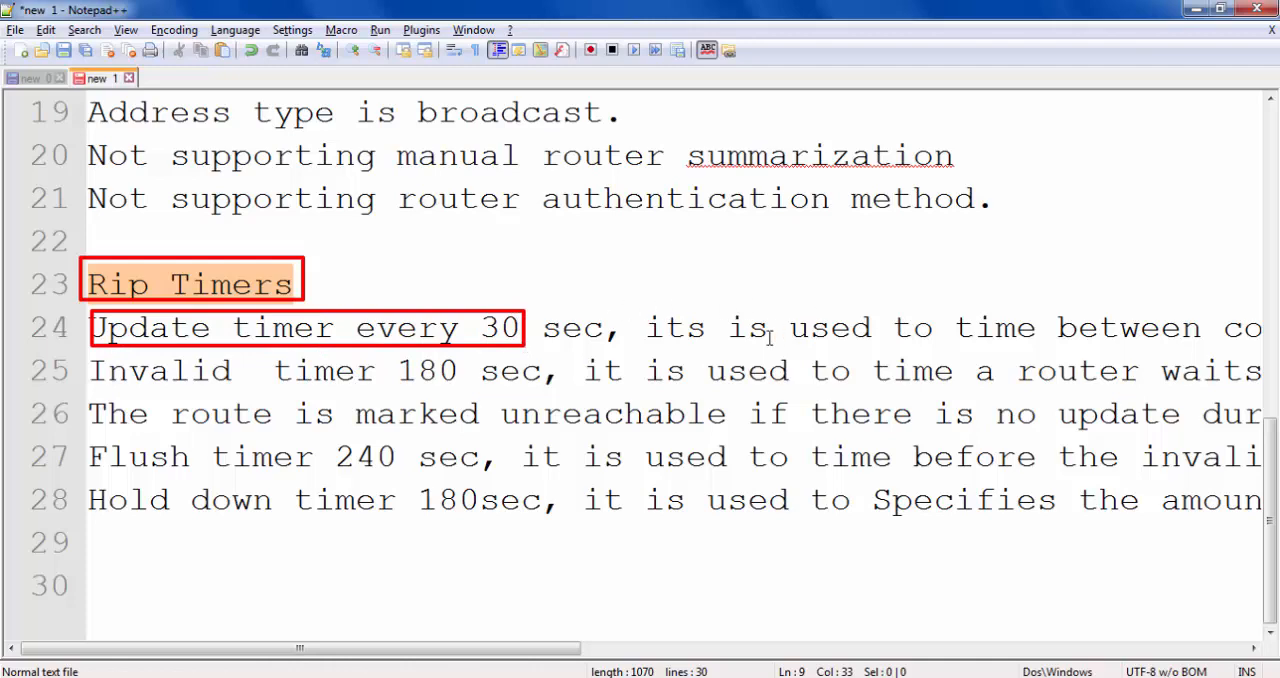
{"action": "key", "text": "Escape"}
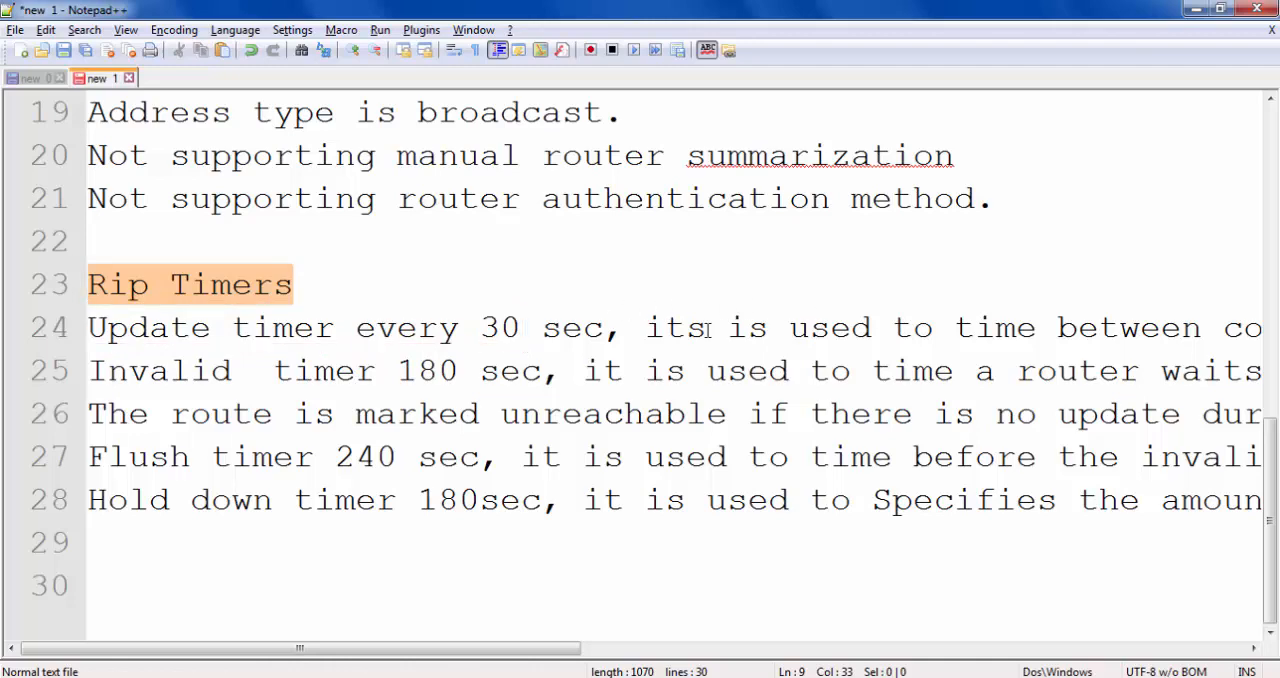
- Box "every 30" and "consecutive updates" for the update timer, and "180 sec" and "unreachable" for the invalid timer
{"action": "scroll", "coordinate": [707, 330], "scroll_direction": "down", "scroll_amount": 4}
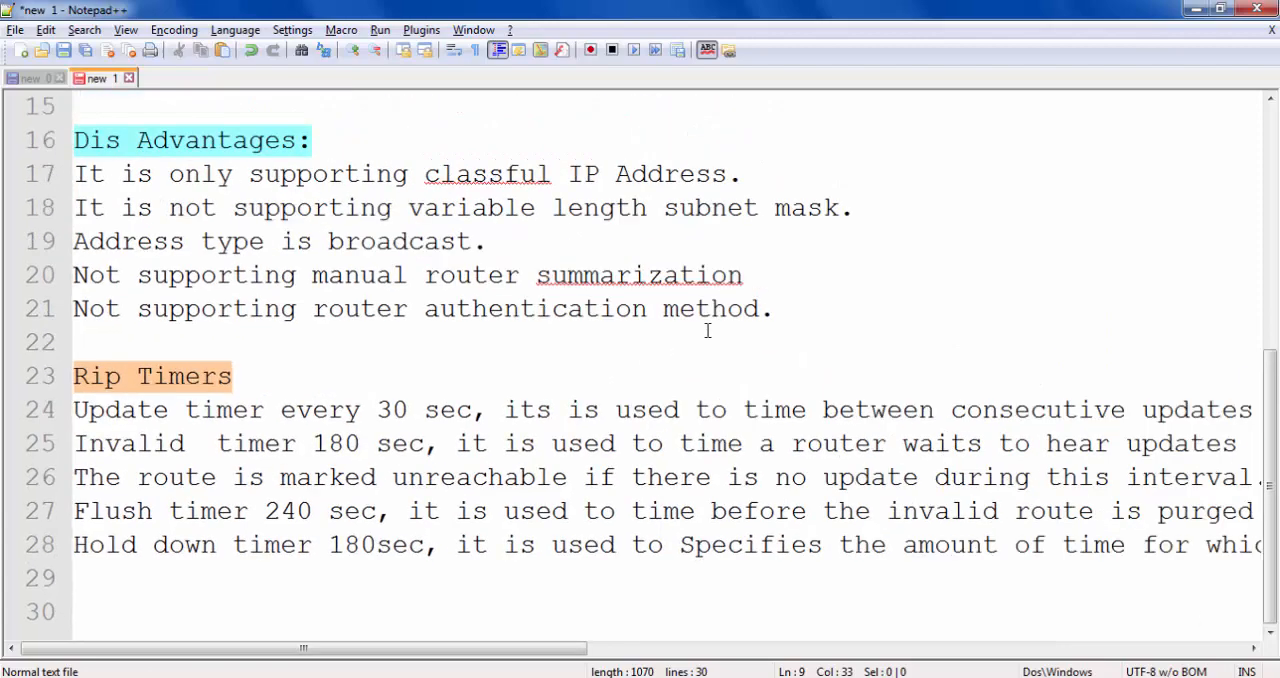
{"action": "scroll", "coordinate": [707, 330], "scroll_direction": "down", "scroll_amount": 1}
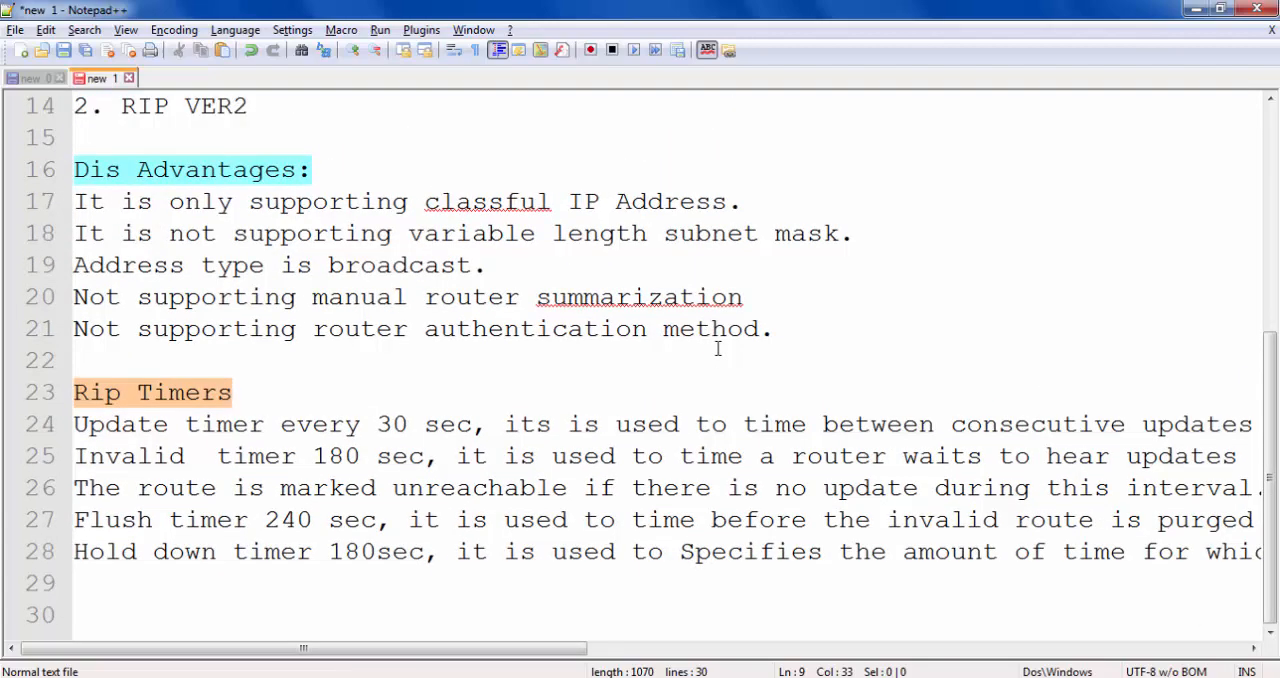
{"action": "scroll", "coordinate": [717, 348], "scroll_direction": "down", "scroll_amount": 1}
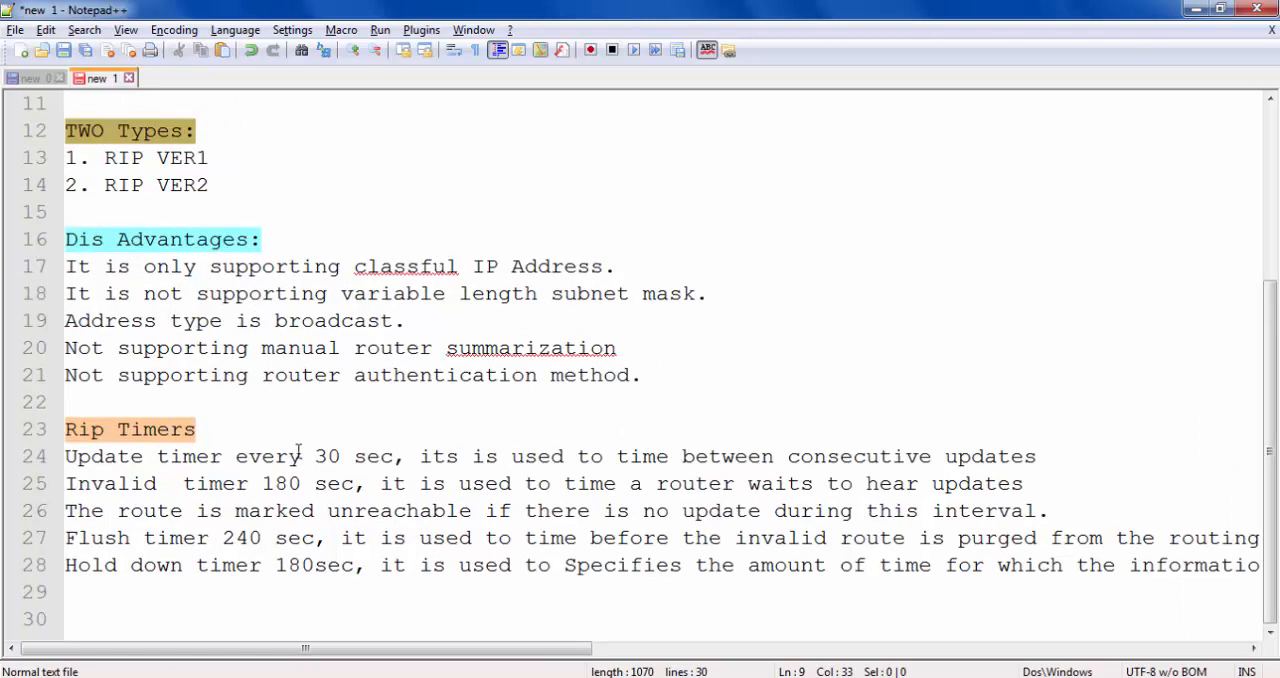
{"action": "left_click_drag", "start_coordinate": [231, 441], "coordinate": [353, 474]}
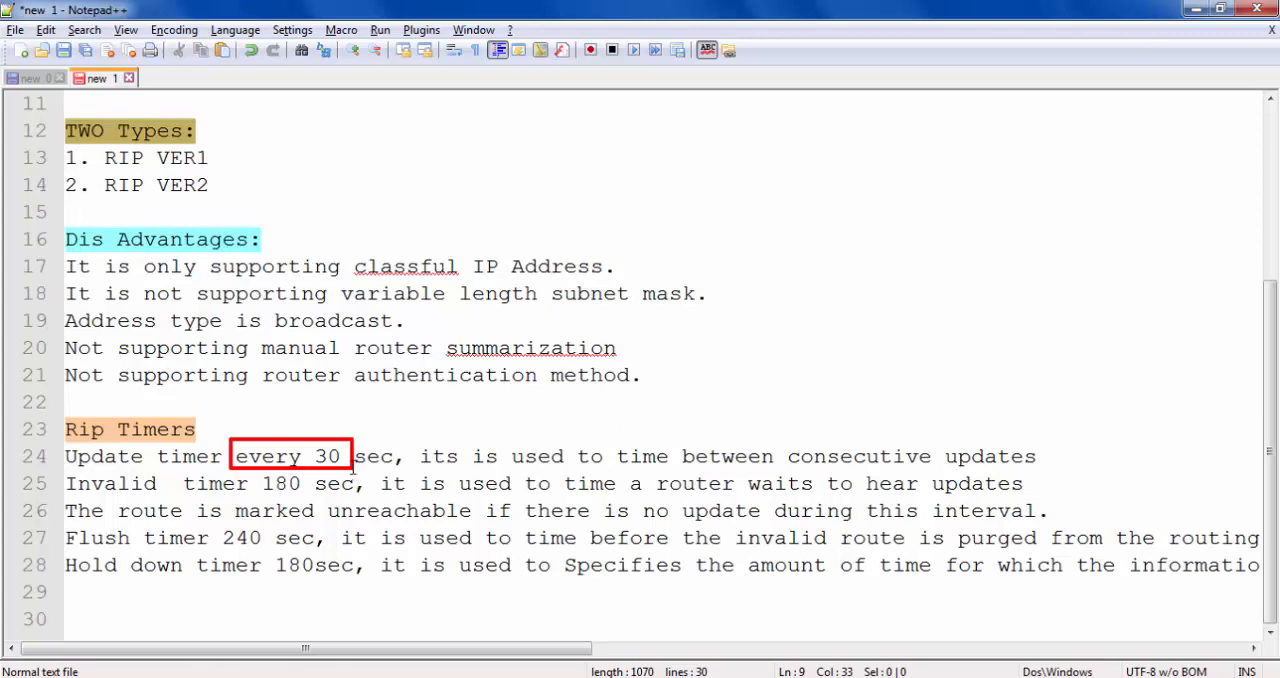
{"action": "left_click_drag", "start_coordinate": [782, 438], "coordinate": [1038, 474]}
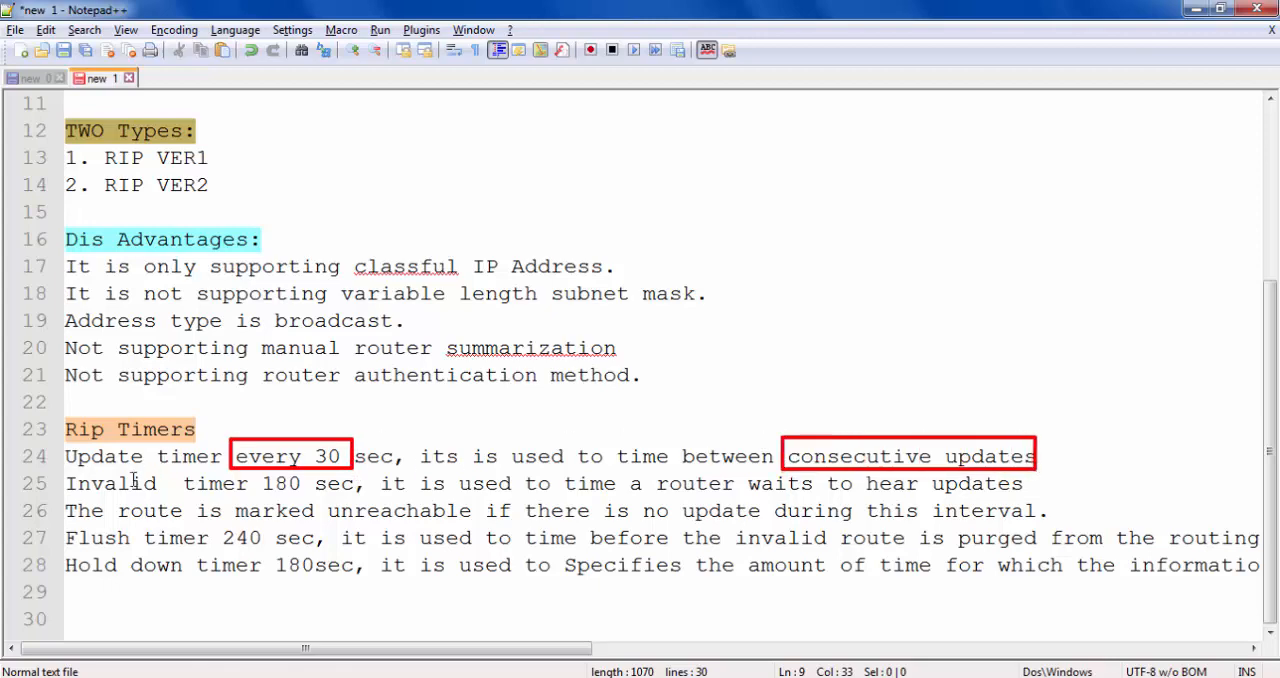
{"action": "mouse_move", "coordinate": [256, 470]}
{"action": "left_mouse_down"}
{"action": "mouse_move", "coordinate": [322, 500]}
{"action": "mouse_move", "coordinate": [371, 497]}
{"action": "left_mouse_up"}
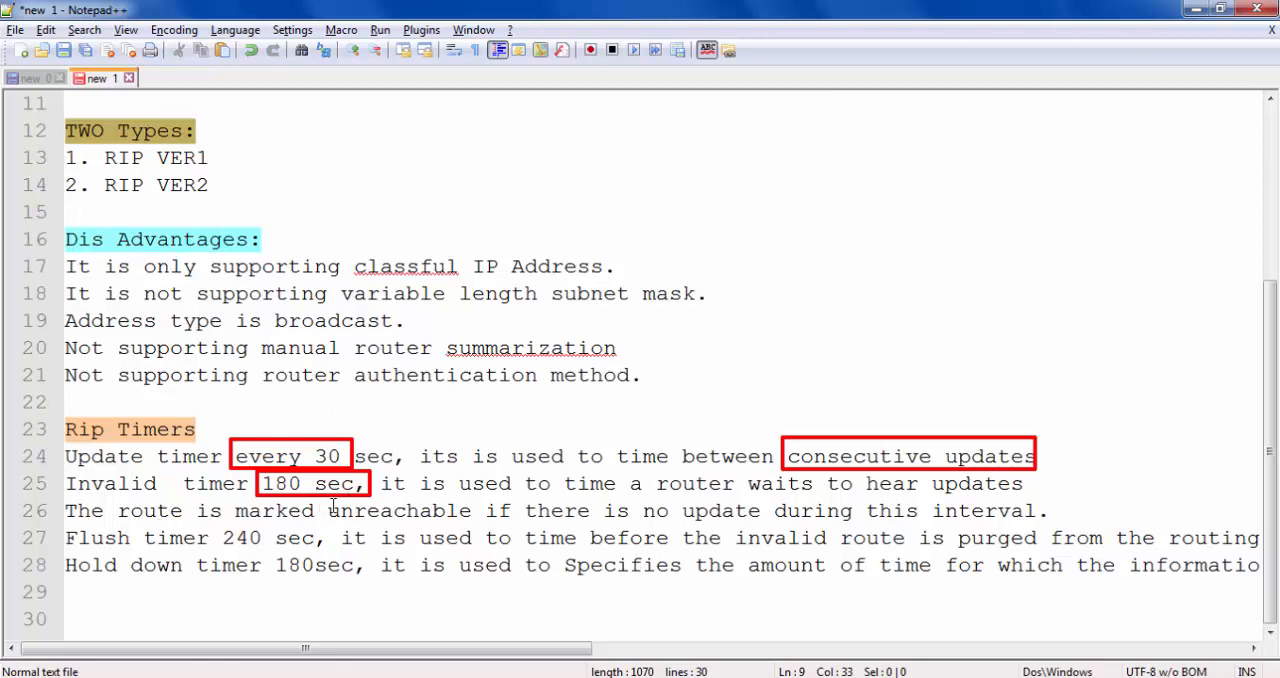
{"action": "left_click_drag", "start_coordinate": [328, 503], "coordinate": [492, 527]}
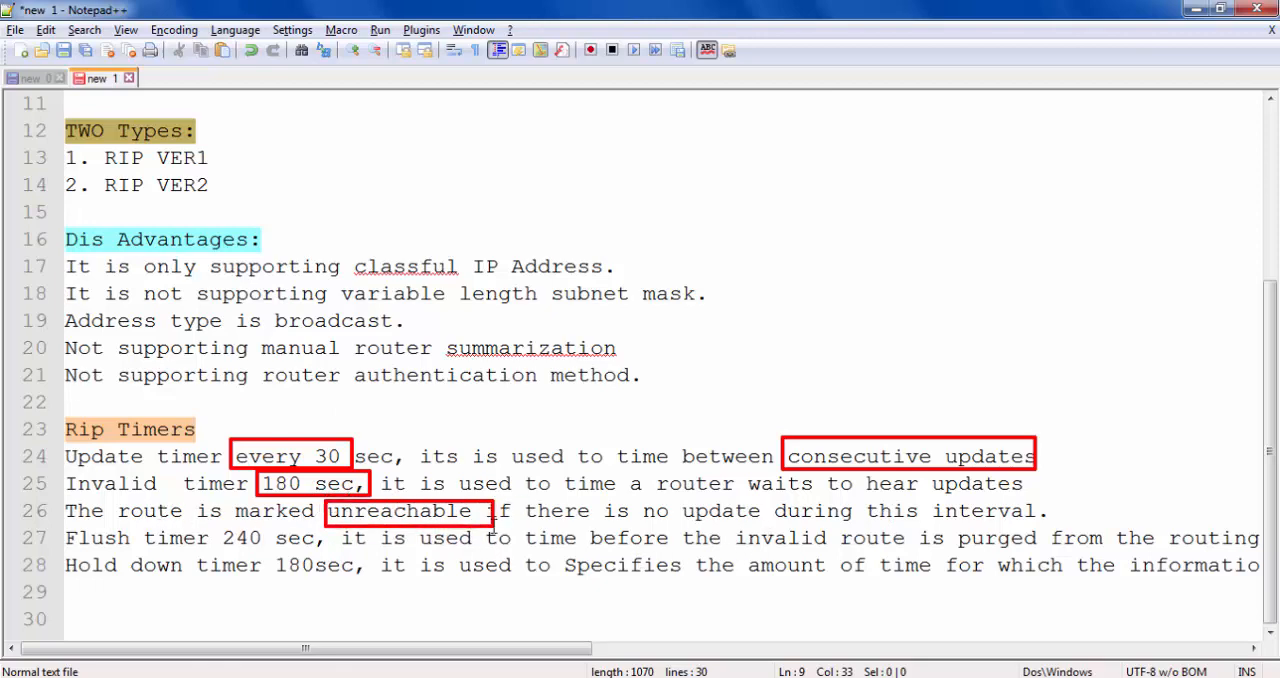
- Box "240" and "Flush" for the flush timer and "180sec" for the hold down timer, and clear all boxes
{"action": "mouse_move", "coordinate": [213, 524]}
{"action": "left_mouse_down"}
{"action": "mouse_move", "coordinate": [300, 532]}
{"action": "mouse_move", "coordinate": [267, 556]}
{"action": "left_mouse_up"}
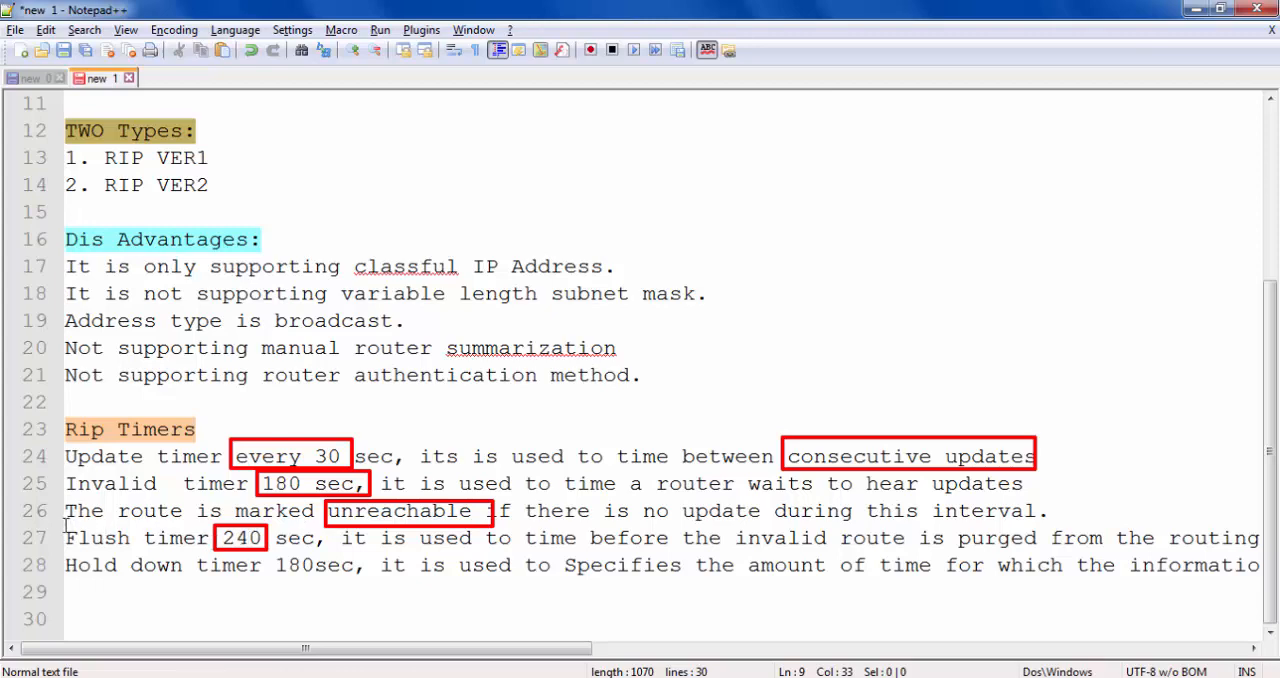
{"action": "left_click_drag", "start_coordinate": [64, 527], "coordinate": [147, 549]}
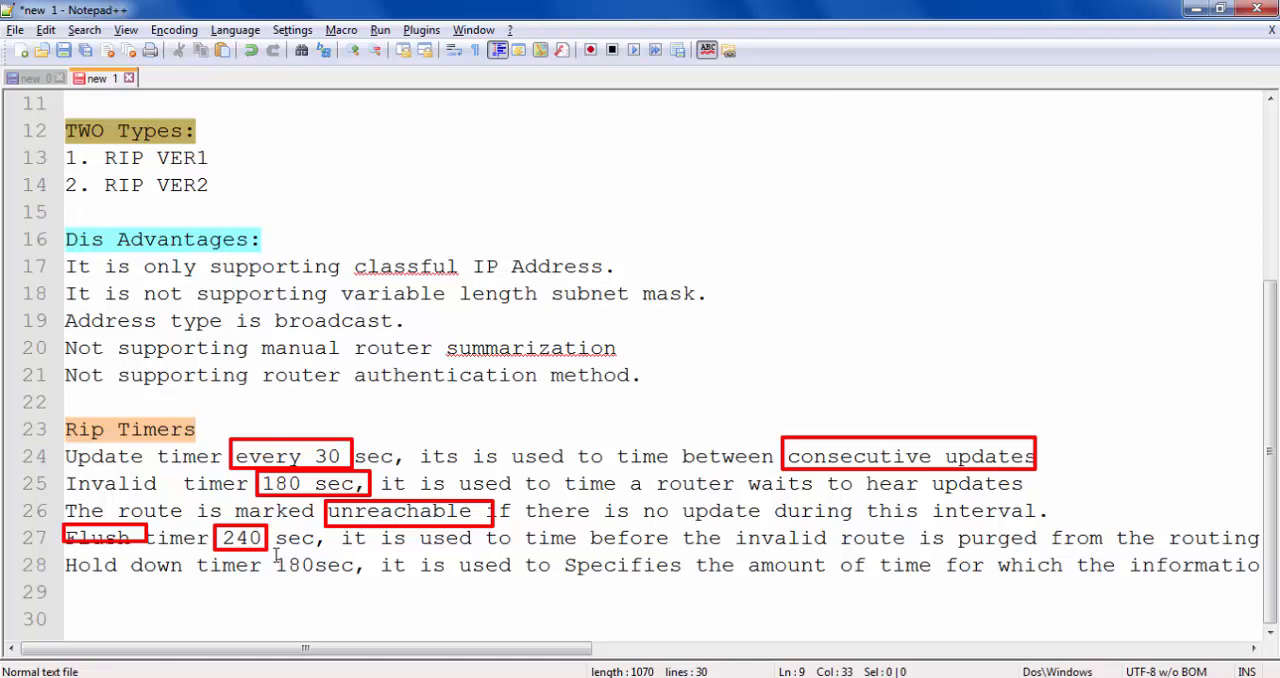
{"action": "left_click_drag", "start_coordinate": [274, 552], "coordinate": [372, 582]}
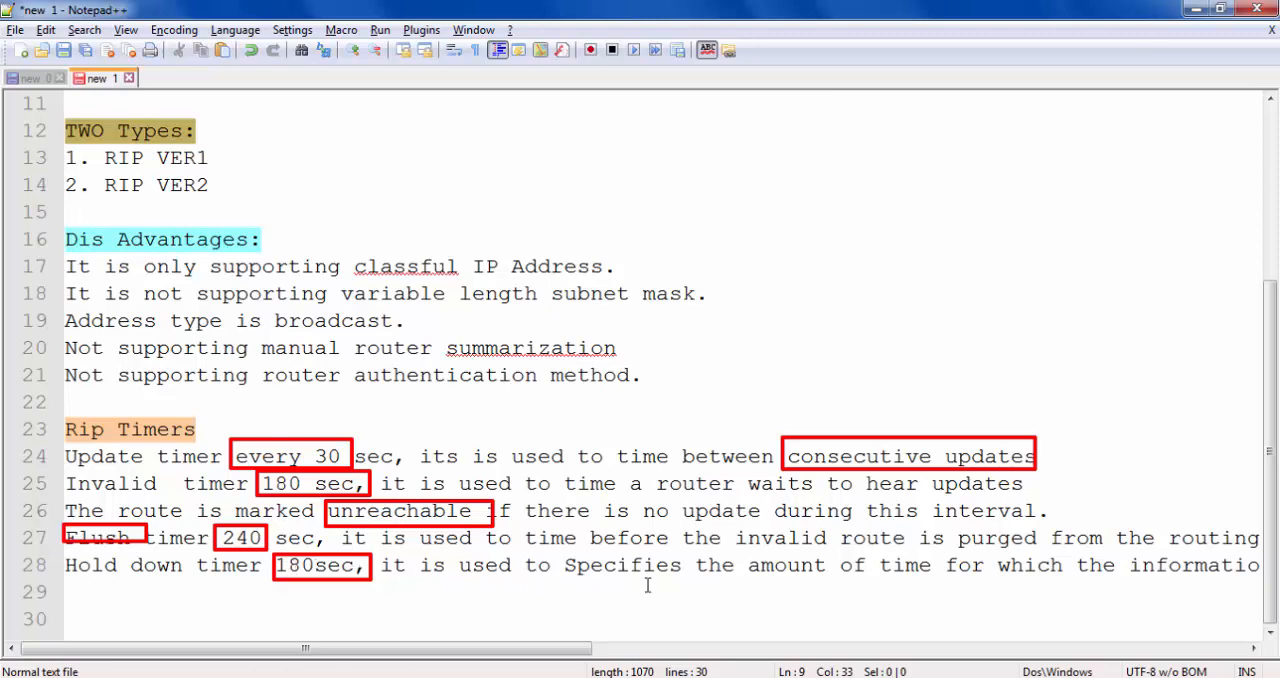
{"action": "key", "text": "Escape"}
- Switch to GNS3 and place two c1700 routers side by side in the upper part of the topology workspace
{"action": "left_click", "coordinate": [744, 538]}
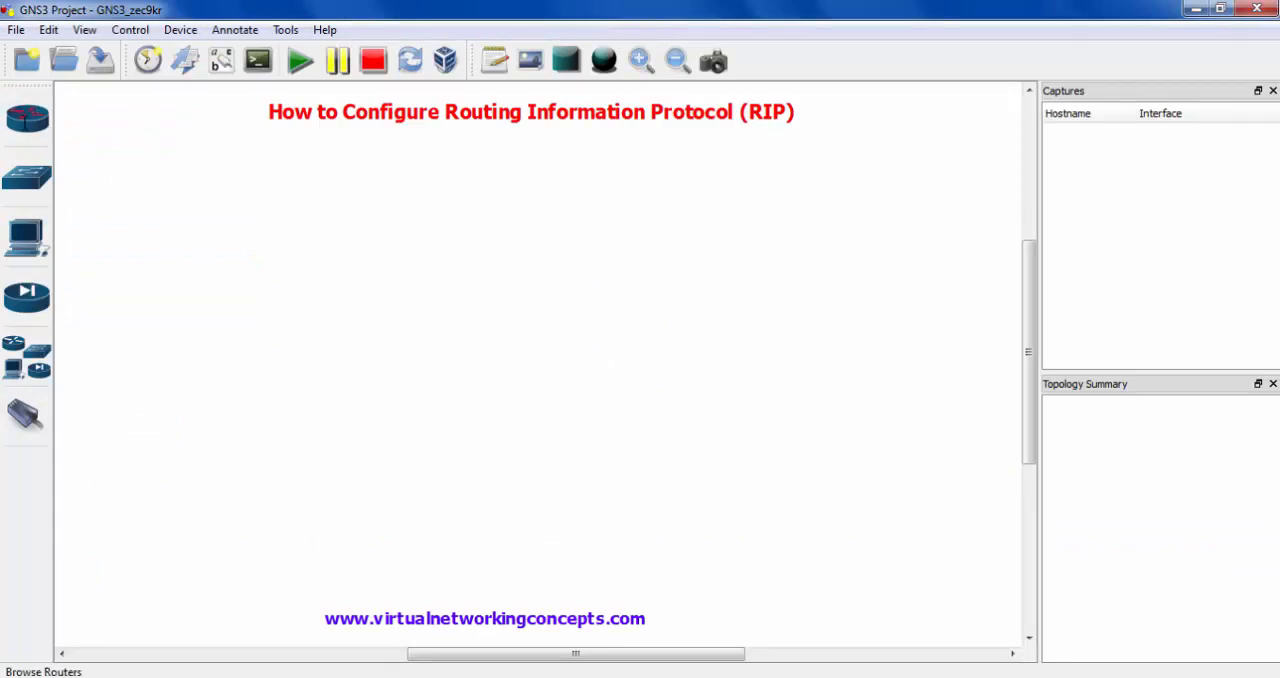
{"action": "left_click", "coordinate": [25, 120]}
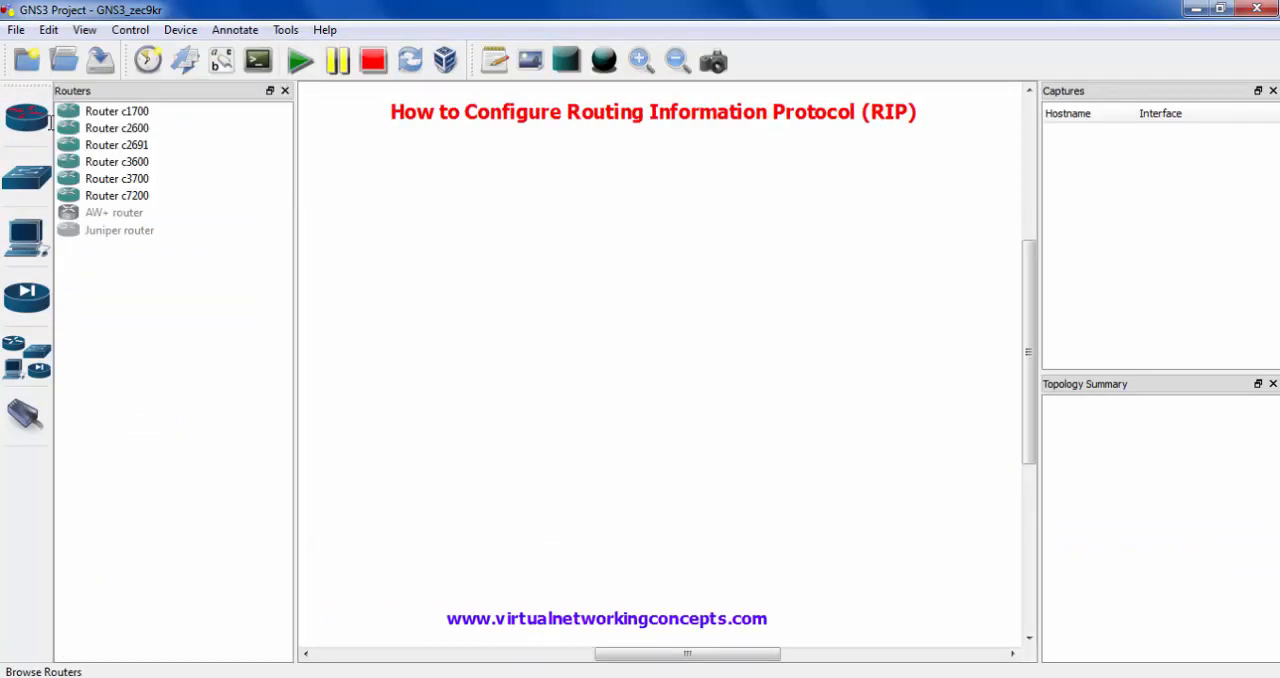
{"action": "left_click", "coordinate": [116, 111]}
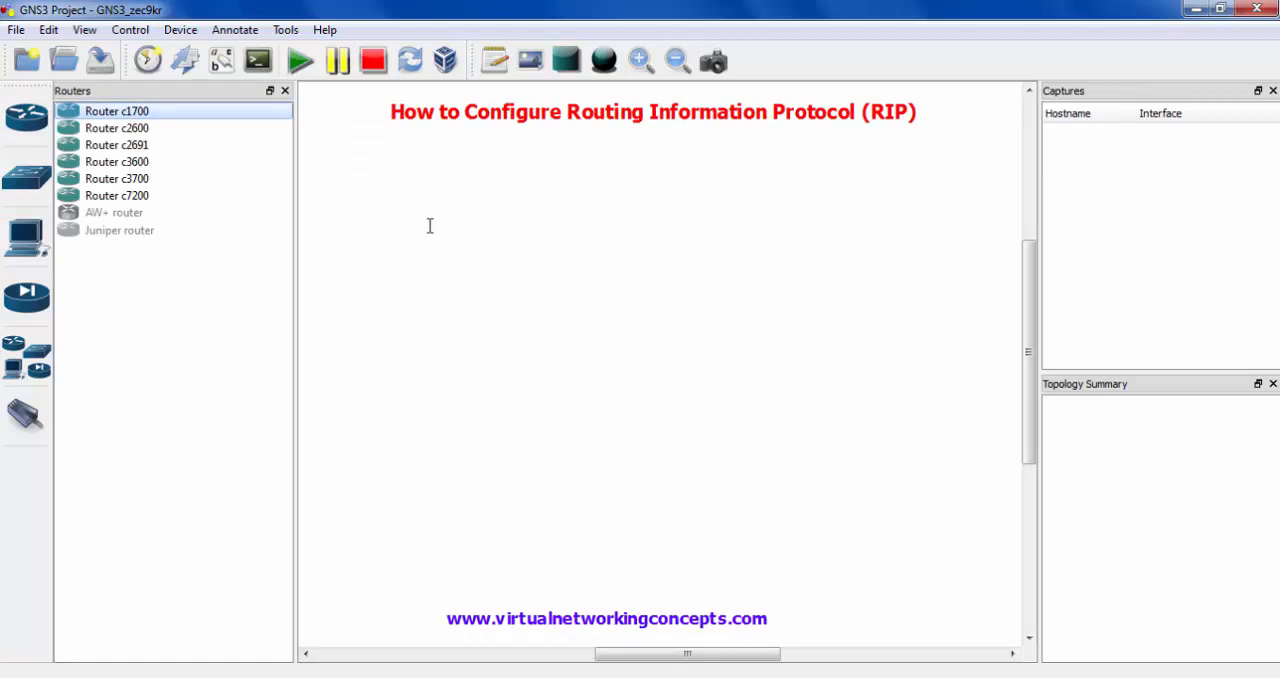
{"action": "left_click_drag", "start_coordinate": [430, 226], "coordinate": [427, 224]}
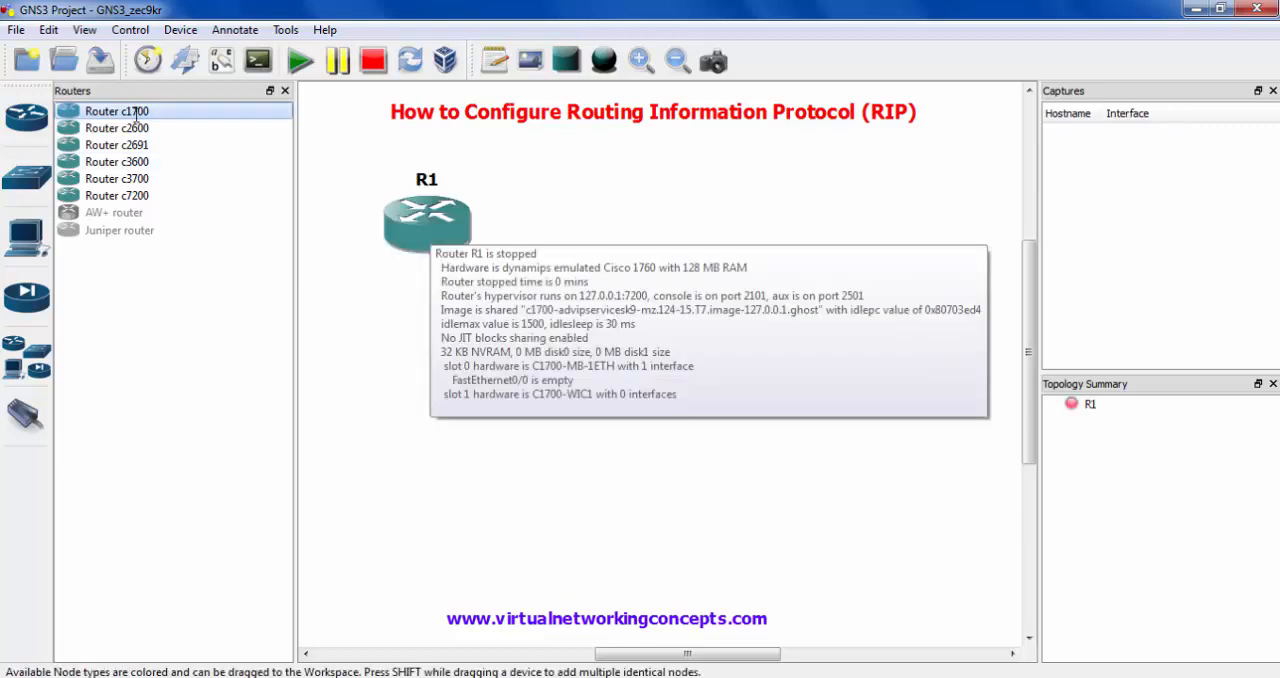
{"action": "left_click_drag", "start_coordinate": [839, 239], "coordinate": [816, 214]}
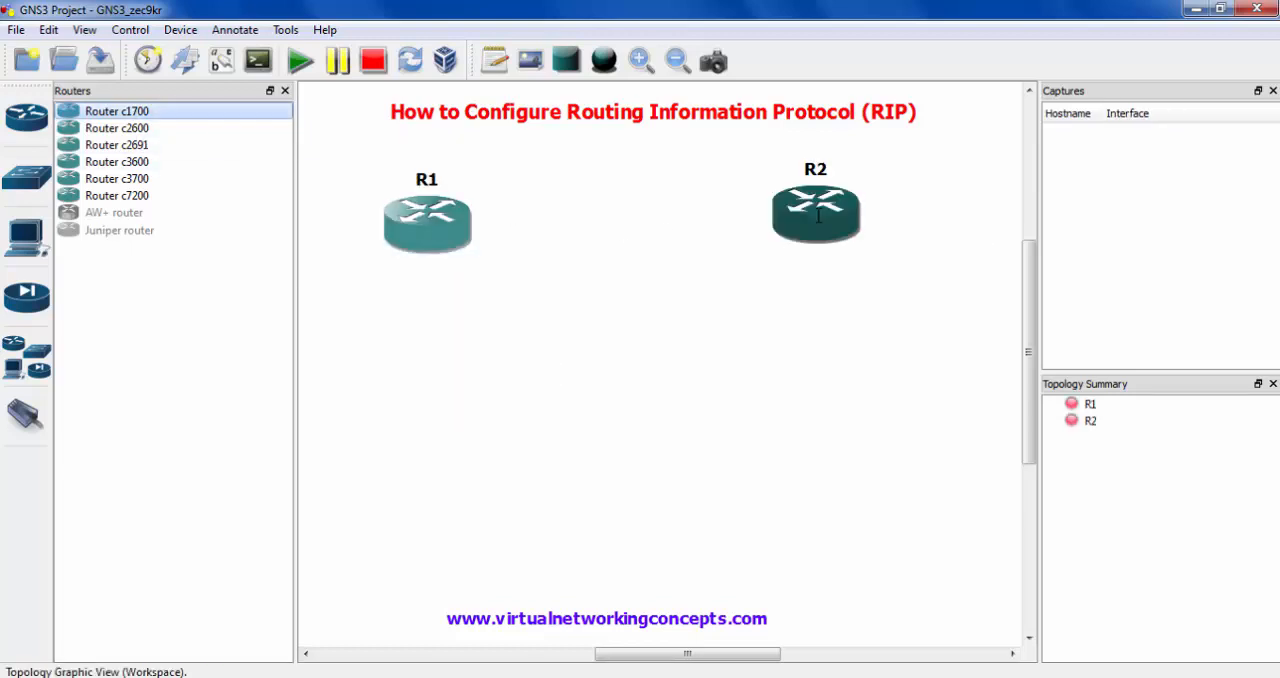
- Add an Ethernet switch below the first router and an Ethernet hub below the second router
{"action": "left_click", "coordinate": [26, 178]}
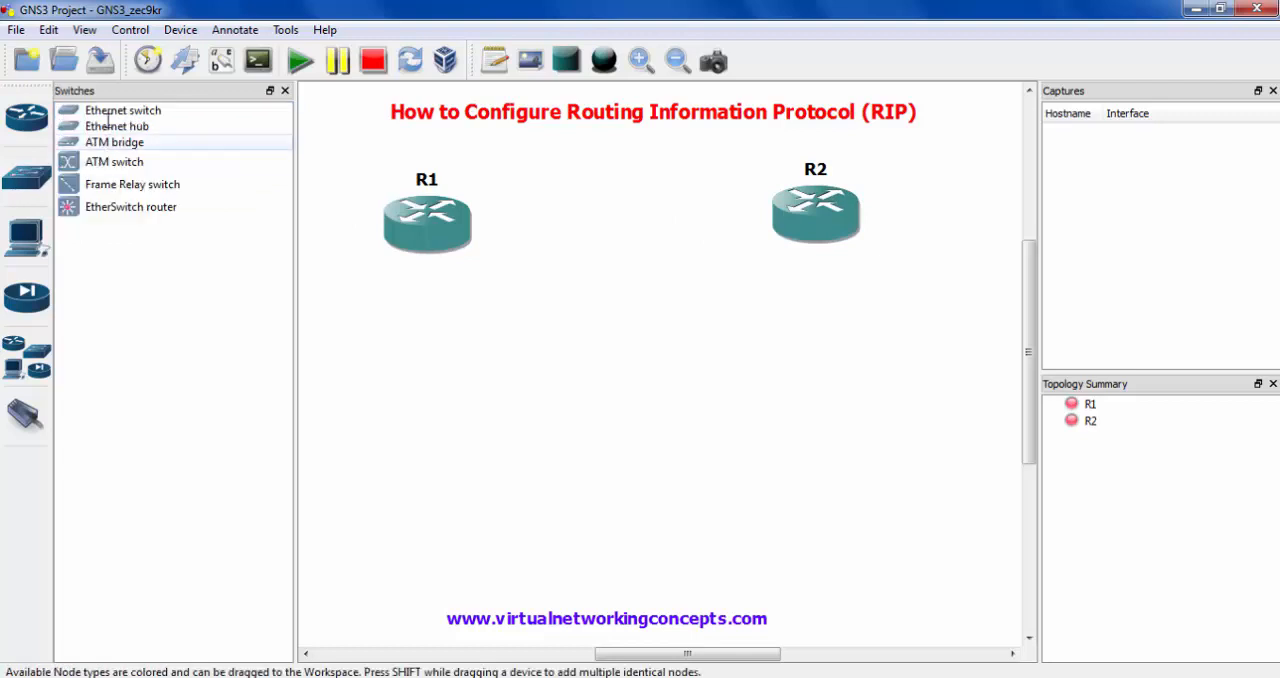
{"action": "left_click_drag", "start_coordinate": [426, 339], "coordinate": [434, 386]}
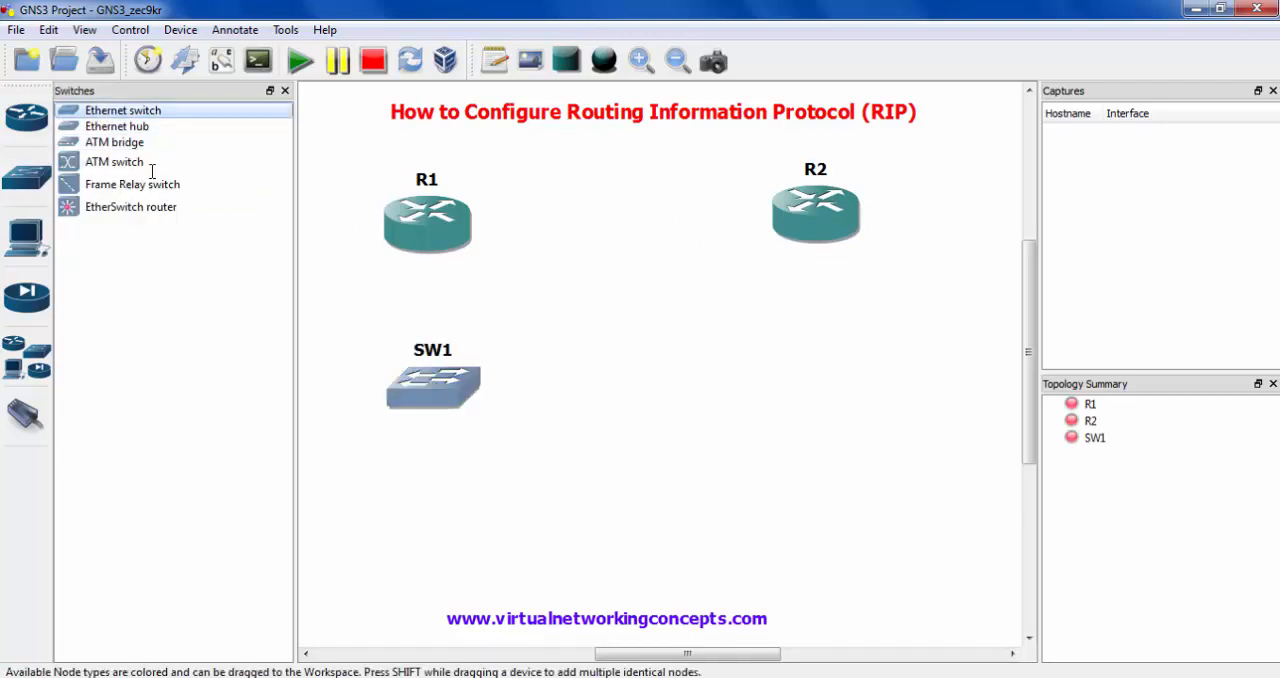
{"action": "left_click_drag", "start_coordinate": [856, 366], "coordinate": [856, 366]}
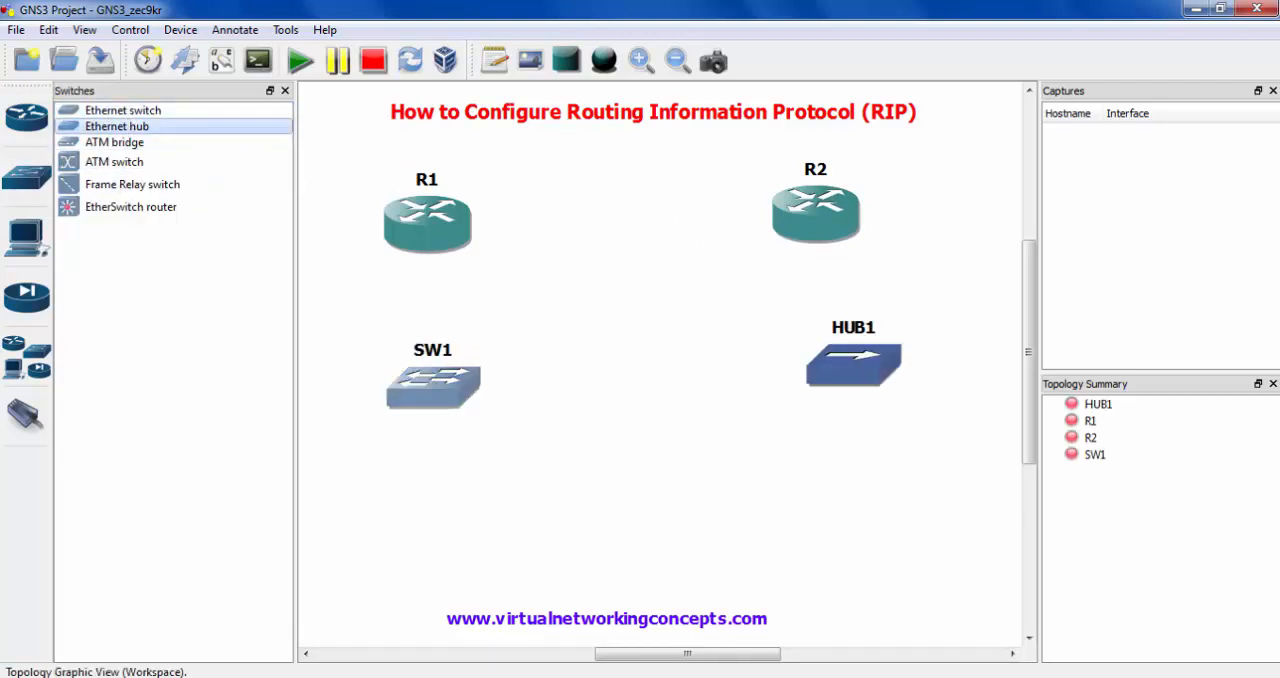
- Add two host end devices, one below switch SW1 and one below hub HUB1
{"action": "left_click", "coordinate": [26, 237]}
{"action": "left_click_drag", "start_coordinate": [108, 152], "coordinate": [298, 376]}
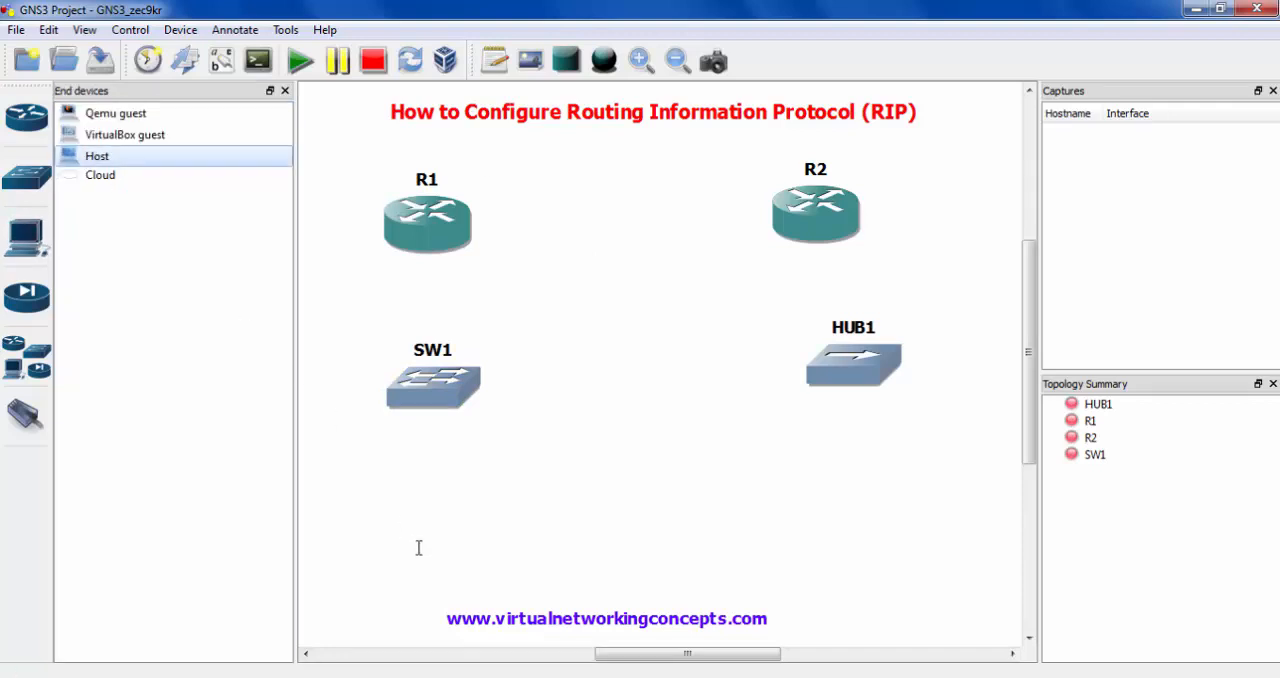
{"action": "left_click_drag", "start_coordinate": [419, 548], "coordinate": [419, 548]}
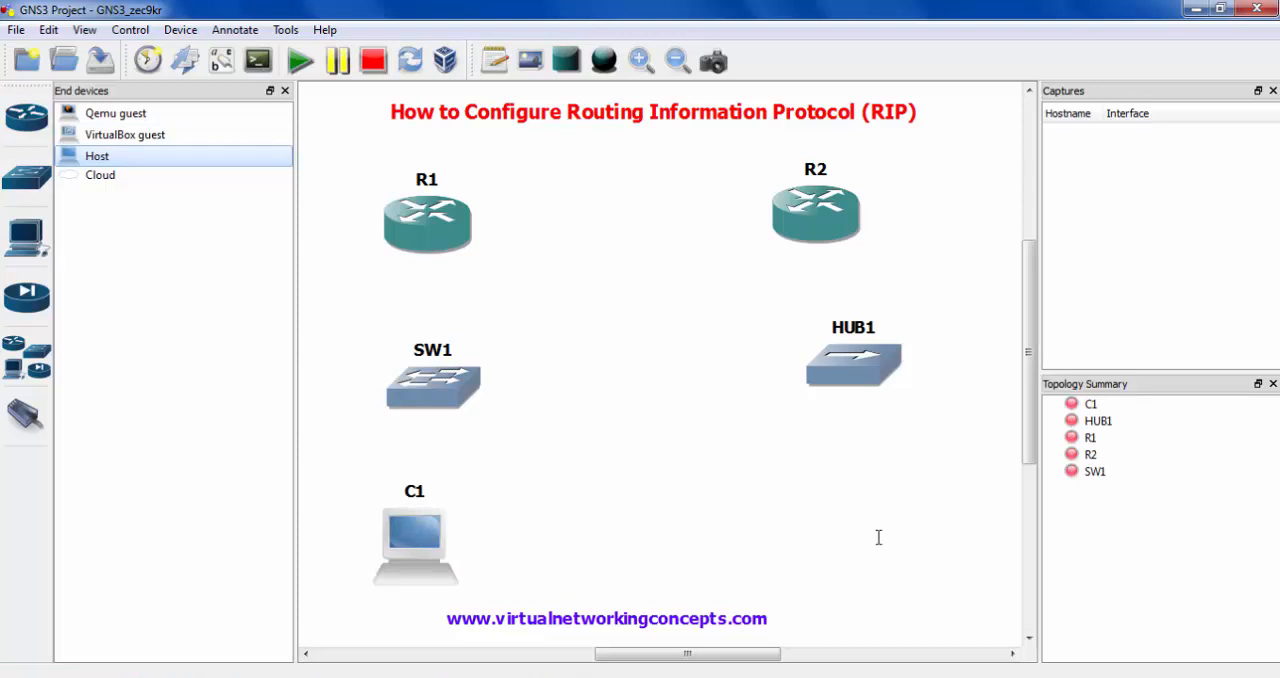
{"action": "left_click_drag", "start_coordinate": [878, 538], "coordinate": [878, 538]}
- Delete HUB1 and put an Ethernet switch in its place between router R2 and host C2
{"action": "right_click", "coordinate": [845, 360]}
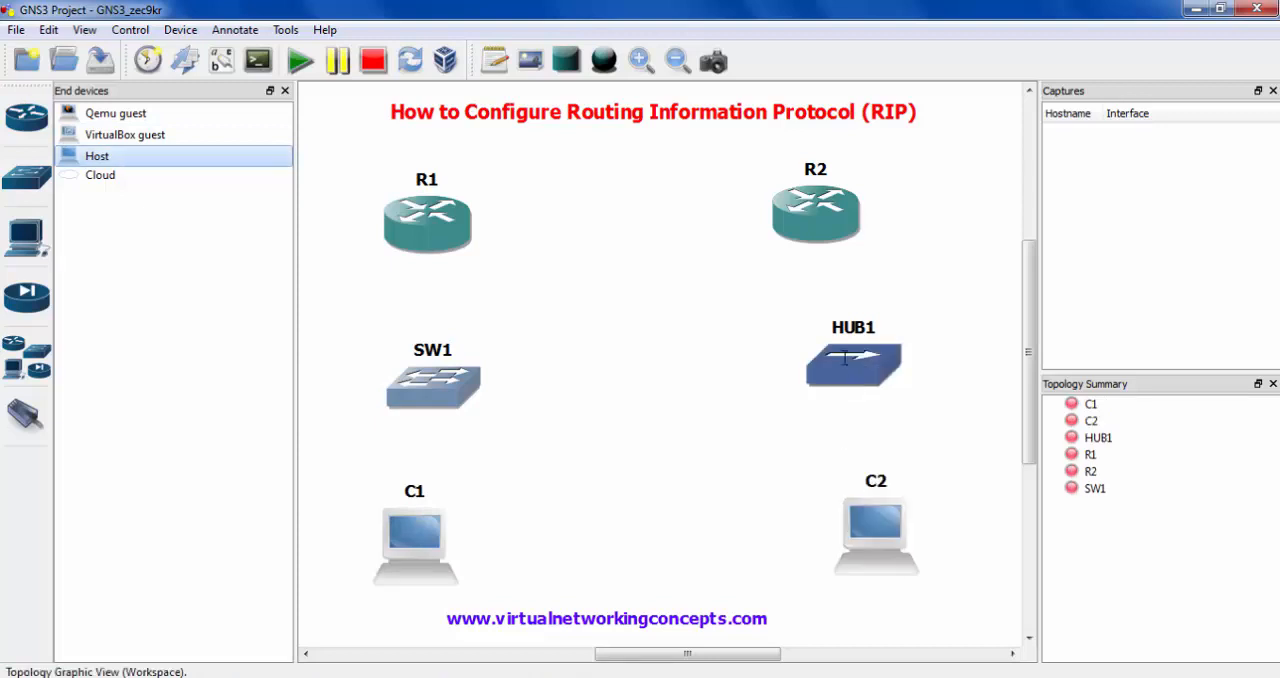
{"action": "left_click", "coordinate": [909, 490]}
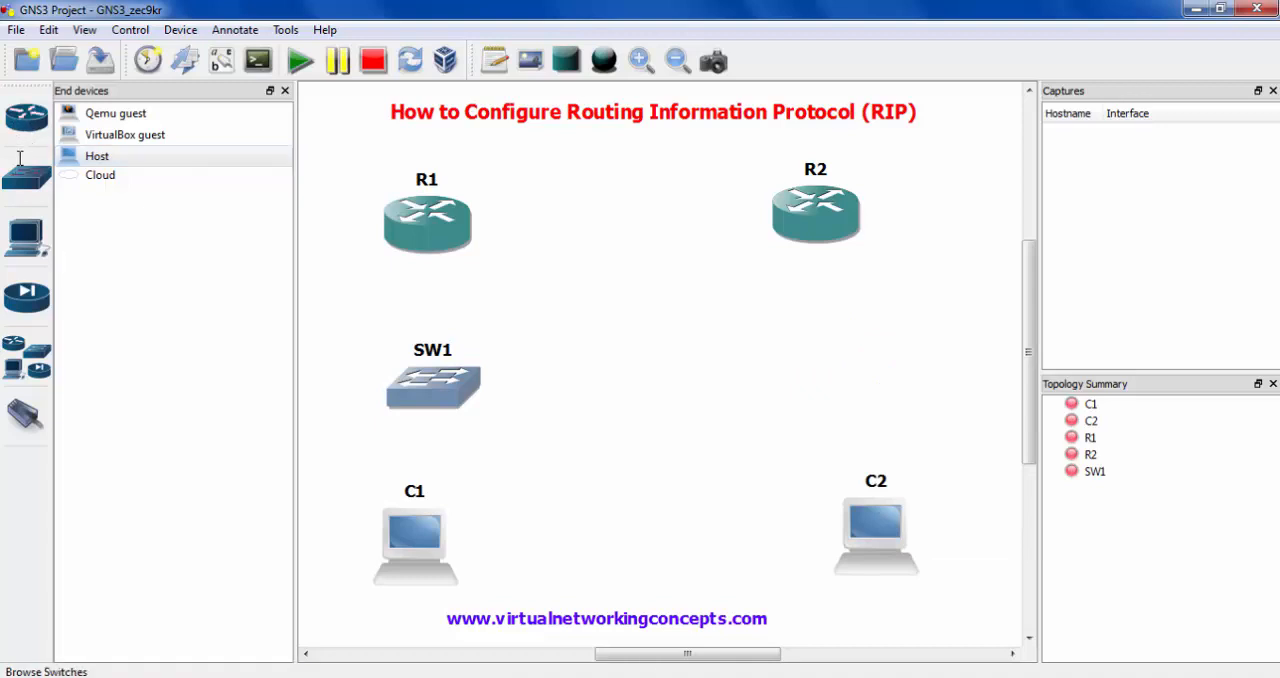
{"action": "left_click", "coordinate": [42, 166]}
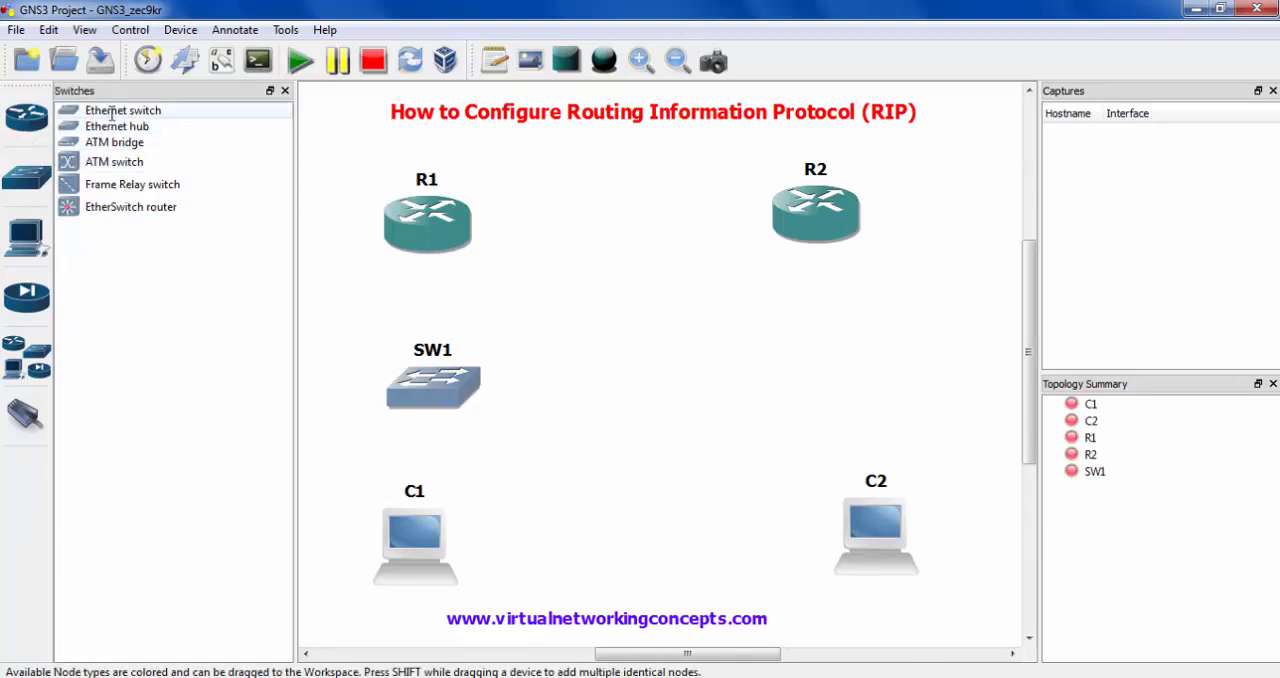
{"action": "left_click_drag", "start_coordinate": [120, 110], "coordinate": [860, 382]}
{"action": "left_click", "coordinate": [666, 277]}
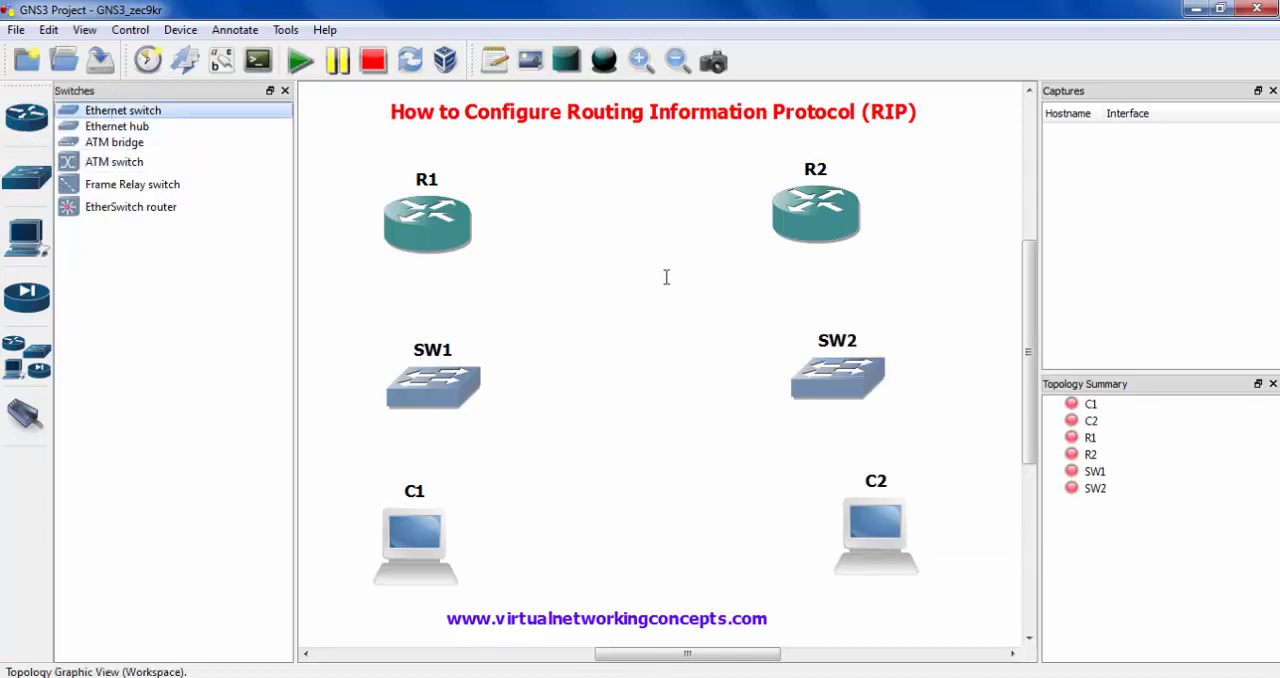
- Move router R1 slightly left, and shift router R2 and switch SW2 slightly right
{"action": "left_click_drag", "start_coordinate": [405, 224], "coordinate": [397, 224]}
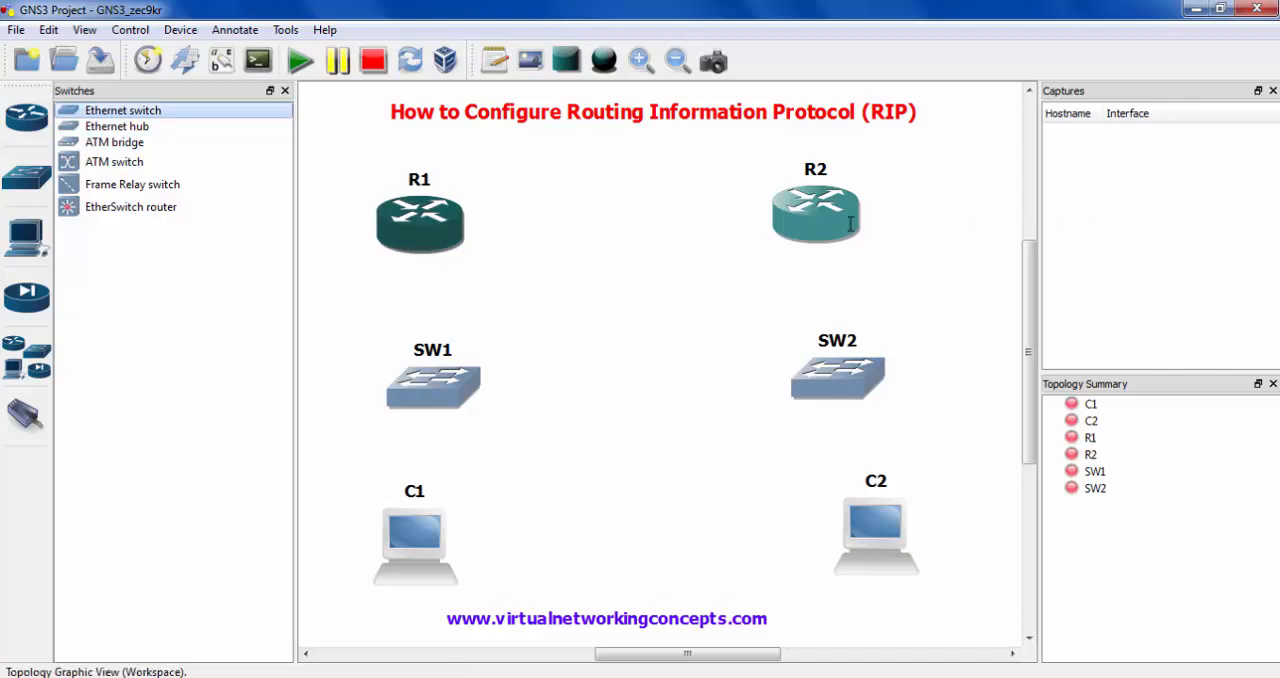
{"action": "left_click", "coordinate": [830, 210]}
{"action": "left_click_drag", "start_coordinate": [831, 210], "coordinate": [856, 211]}
{"action": "left_click_drag", "start_coordinate": [853, 365], "coordinate": [866, 368]}
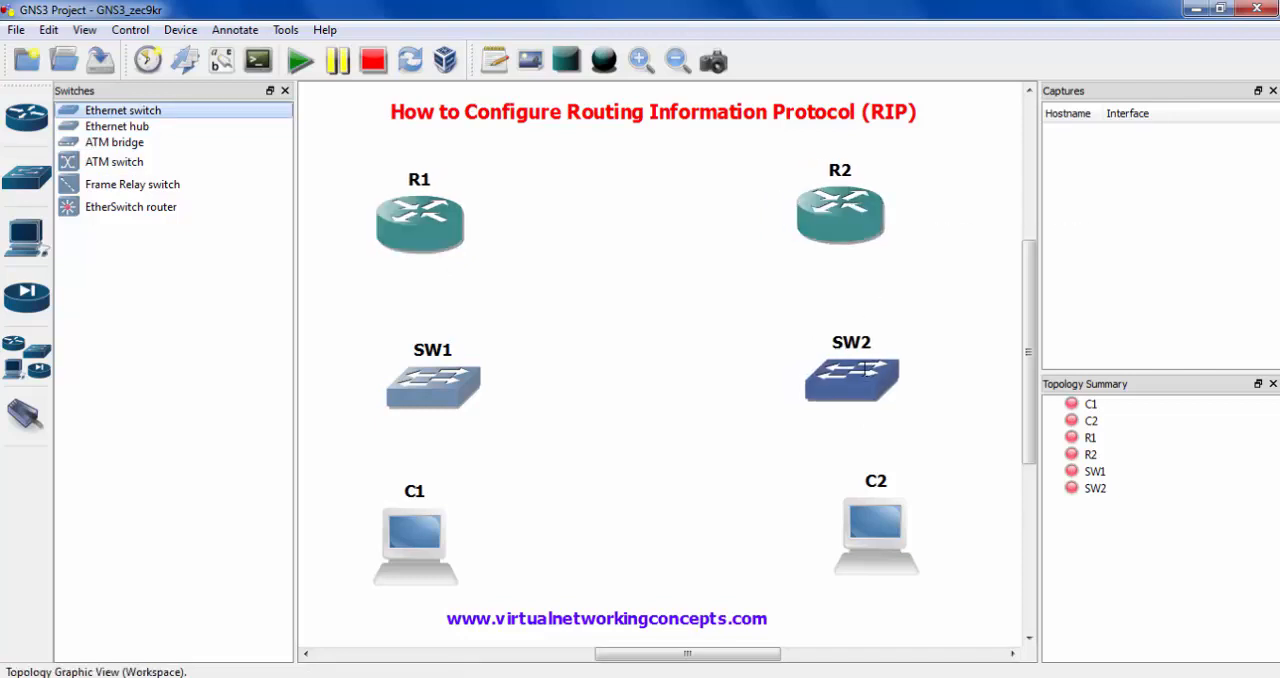
{"action": "left_click", "coordinate": [455, 220]}
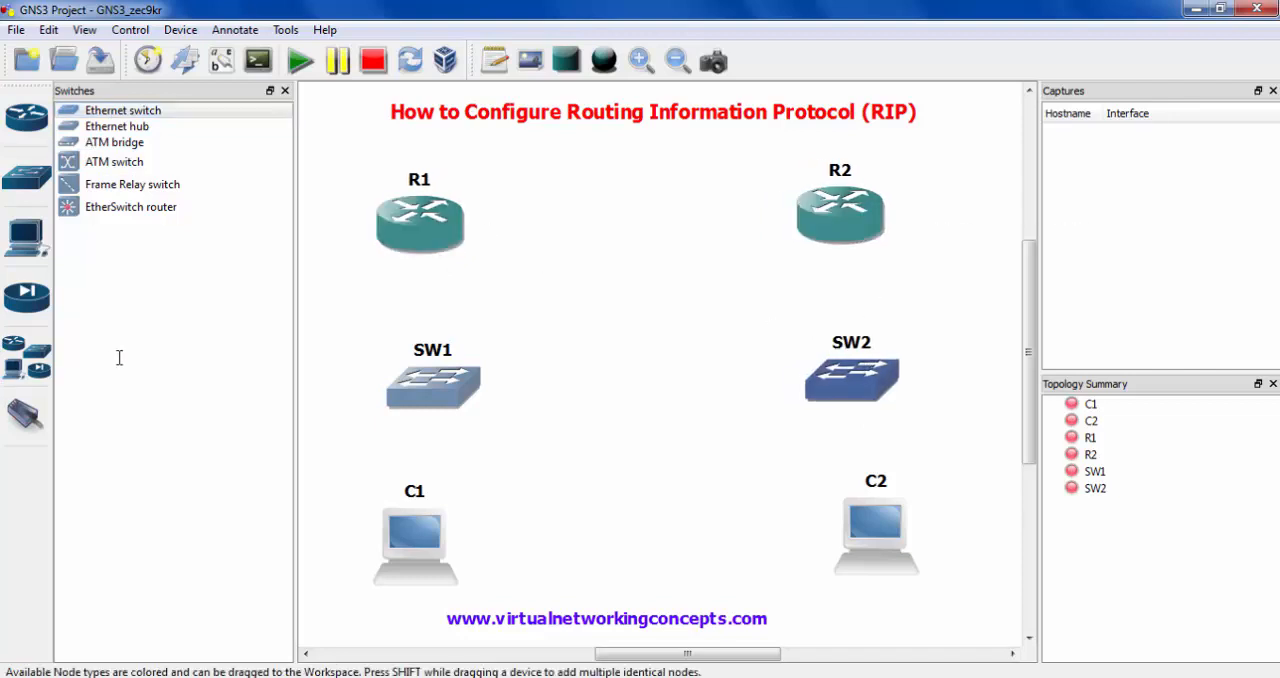
- Configure router R1 with a WIC-1T serial card in wic 0 and apply the configuration
{"action": "right_click", "coordinate": [414, 228]}
{"action": "left_click", "coordinate": [450, 240]}
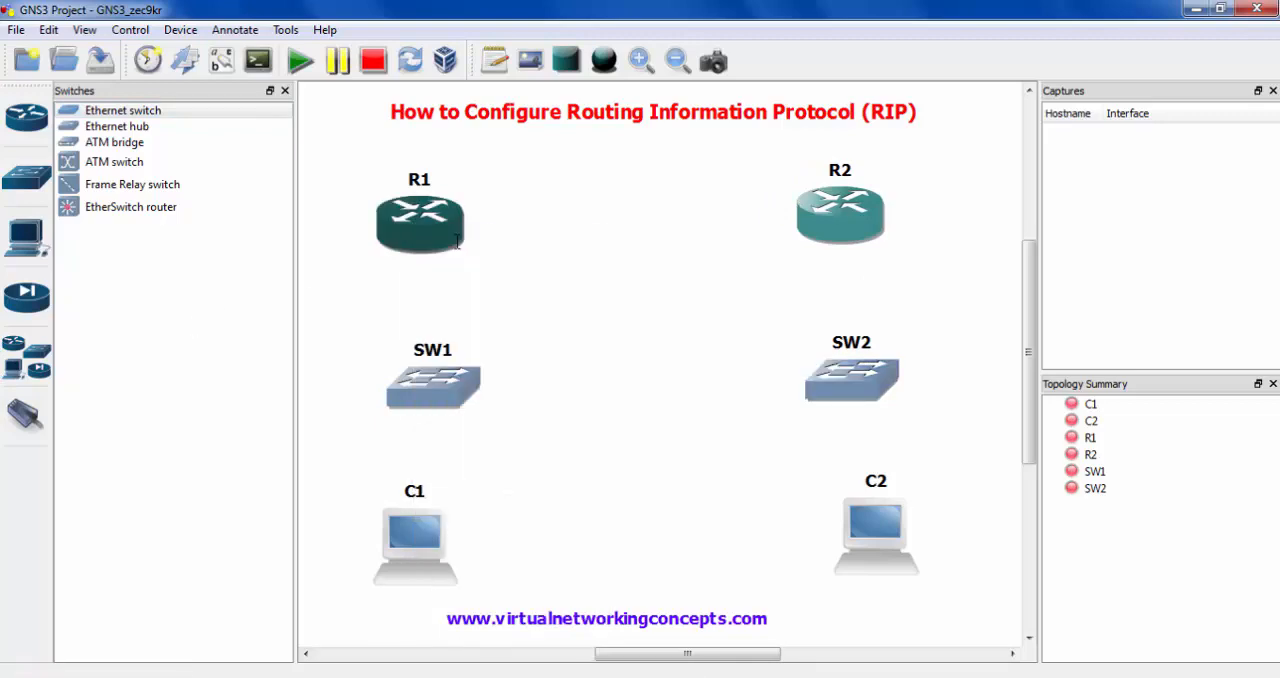
{"action": "left_click", "coordinate": [383, 155]}
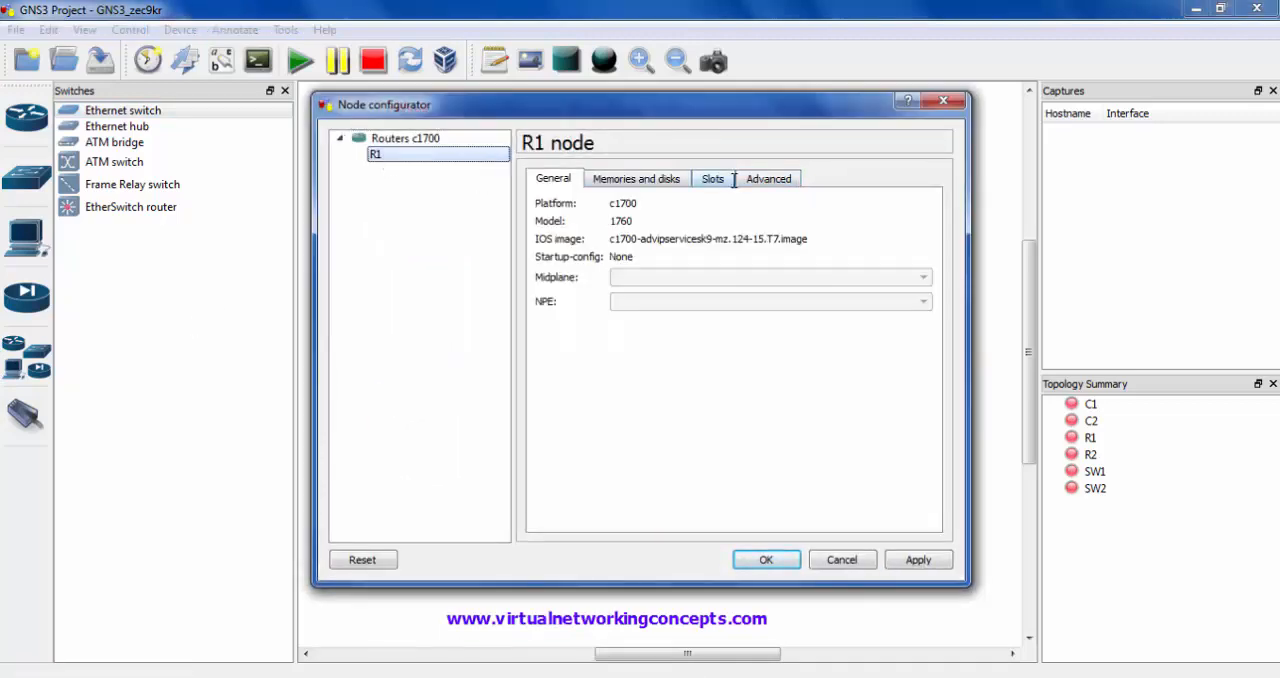
{"action": "left_click", "coordinate": [712, 178]}
{"action": "left_click", "coordinate": [663, 456]}
{"action": "left_click", "coordinate": [643, 481]}
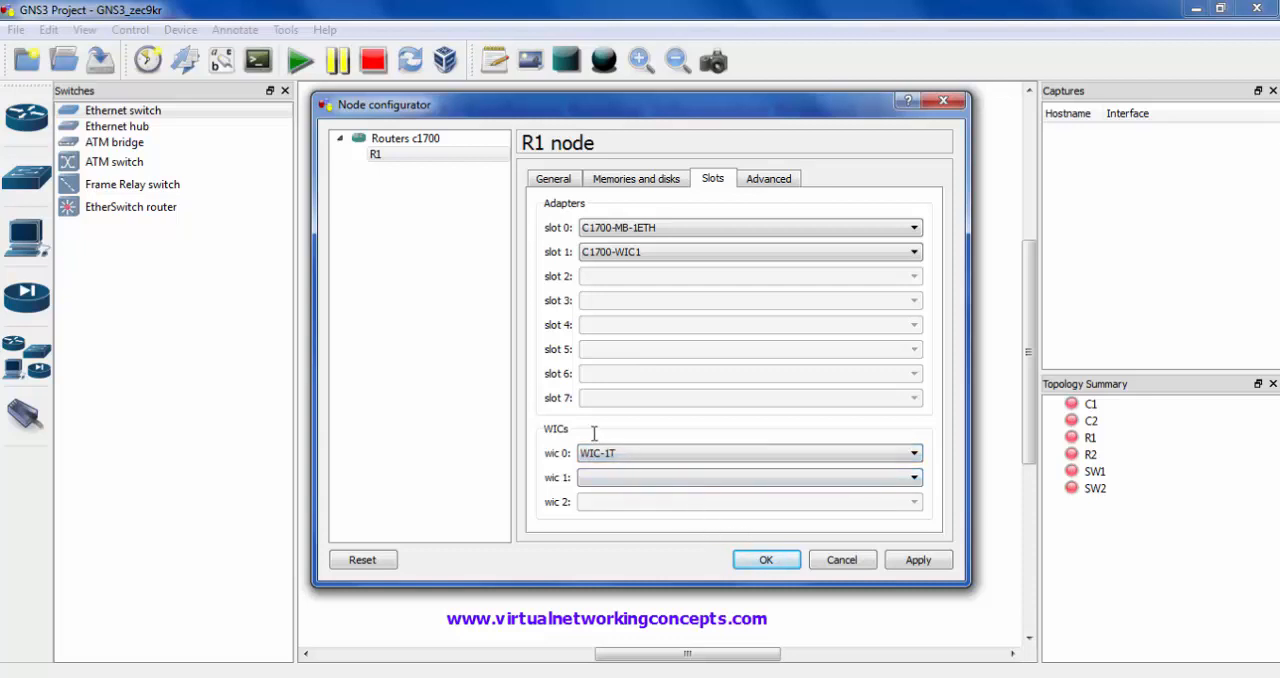
{"action": "mouse_move", "coordinate": [548, 423]}
{"action": "left_mouse_down"}
{"action": "mouse_move", "coordinate": [663, 481]}
{"action": "mouse_move", "coordinate": [934, 475]}
{"action": "left_mouse_up"}
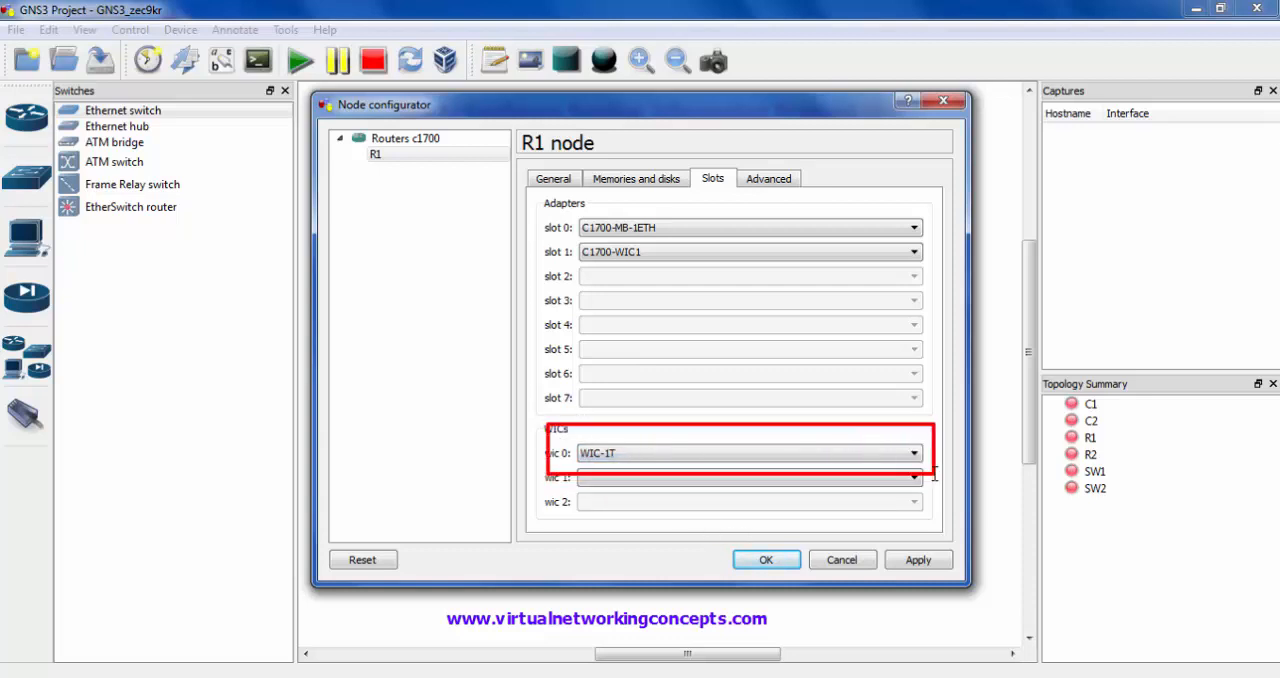
{"action": "left_click", "coordinate": [766, 560]}
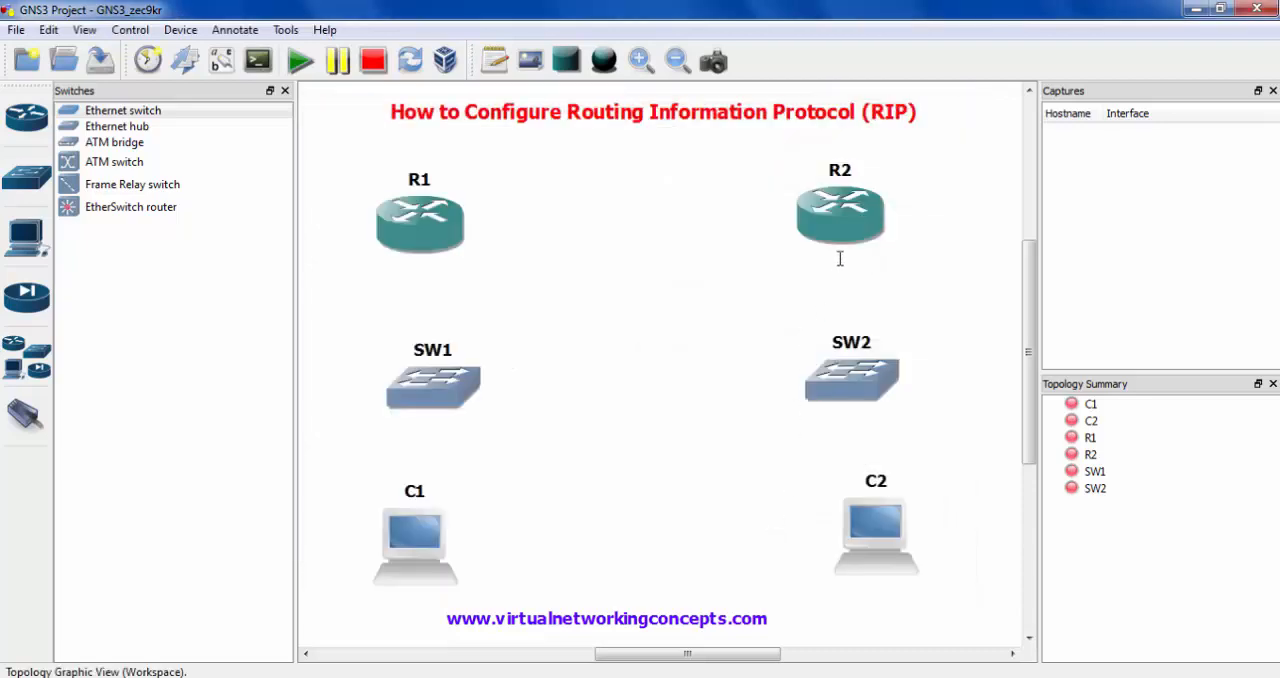
- Configure router R2 with a WIC-1T serial card in wic 0 and apply the configuration
{"action": "right_click", "coordinate": [834, 228]}
{"action": "left_click", "coordinate": [860, 235]}
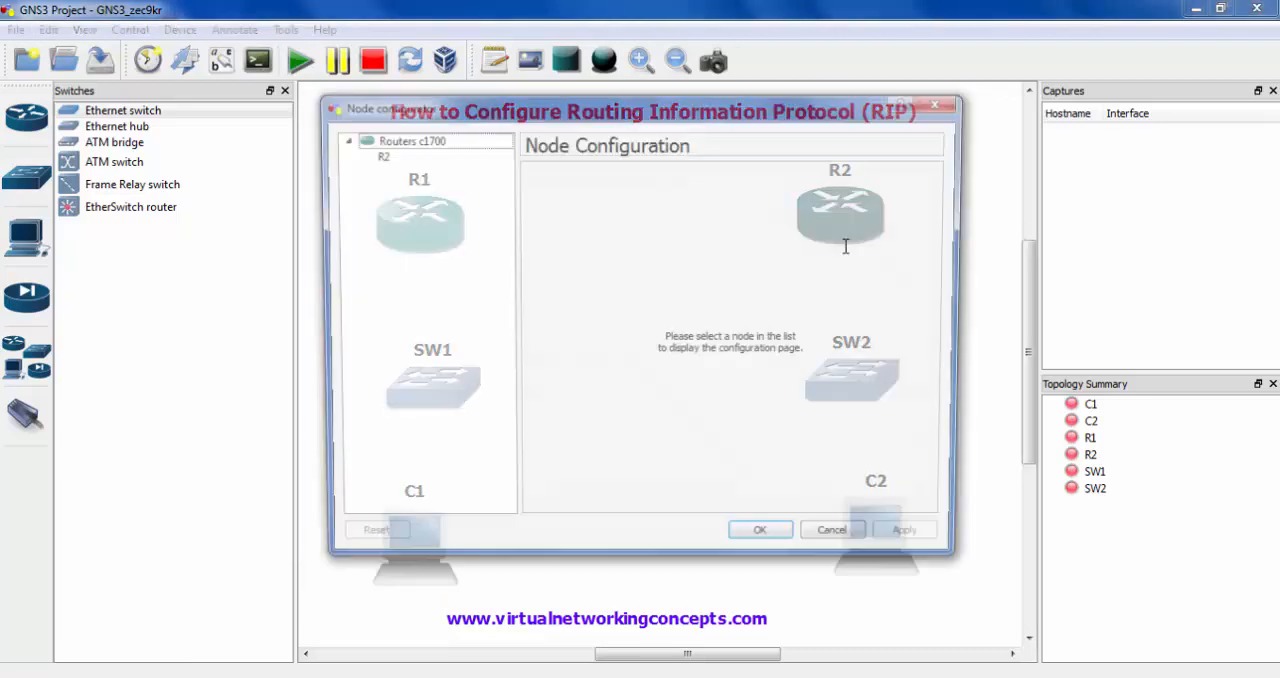
{"action": "left_click", "coordinate": [423, 154]}
{"action": "left_click", "coordinate": [731, 177]}
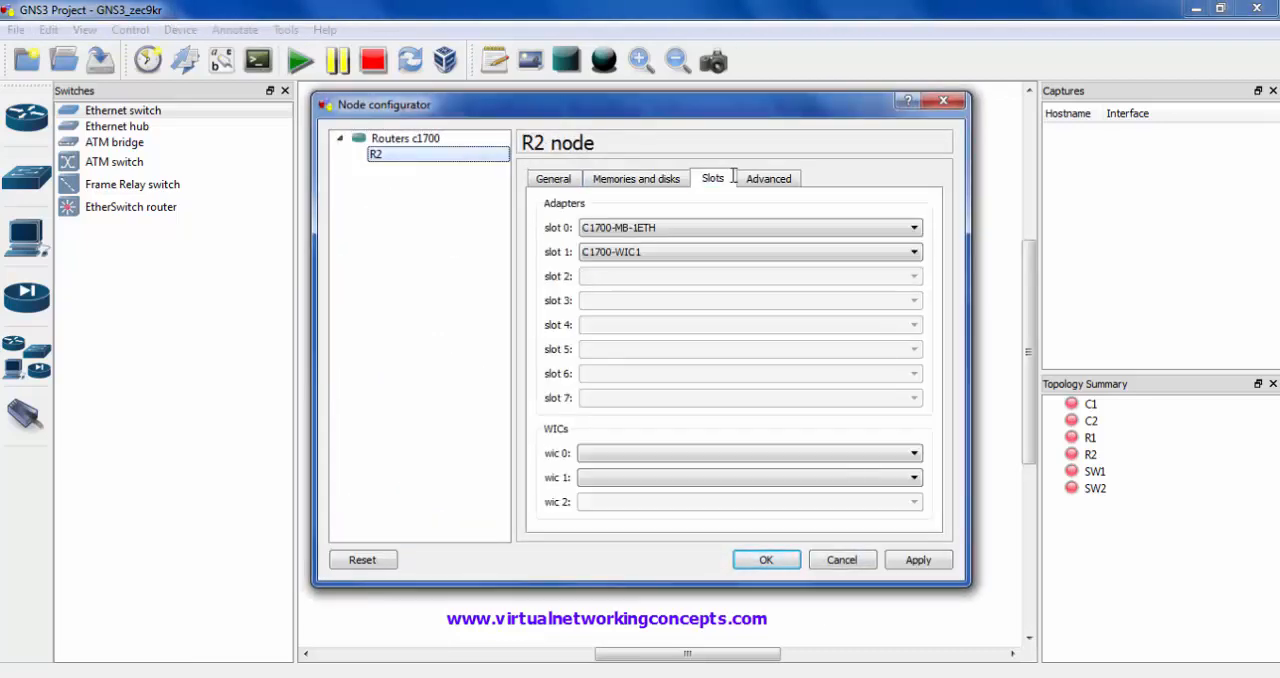
{"action": "left_click", "coordinate": [651, 455]}
{"action": "left_click", "coordinate": [610, 468]}
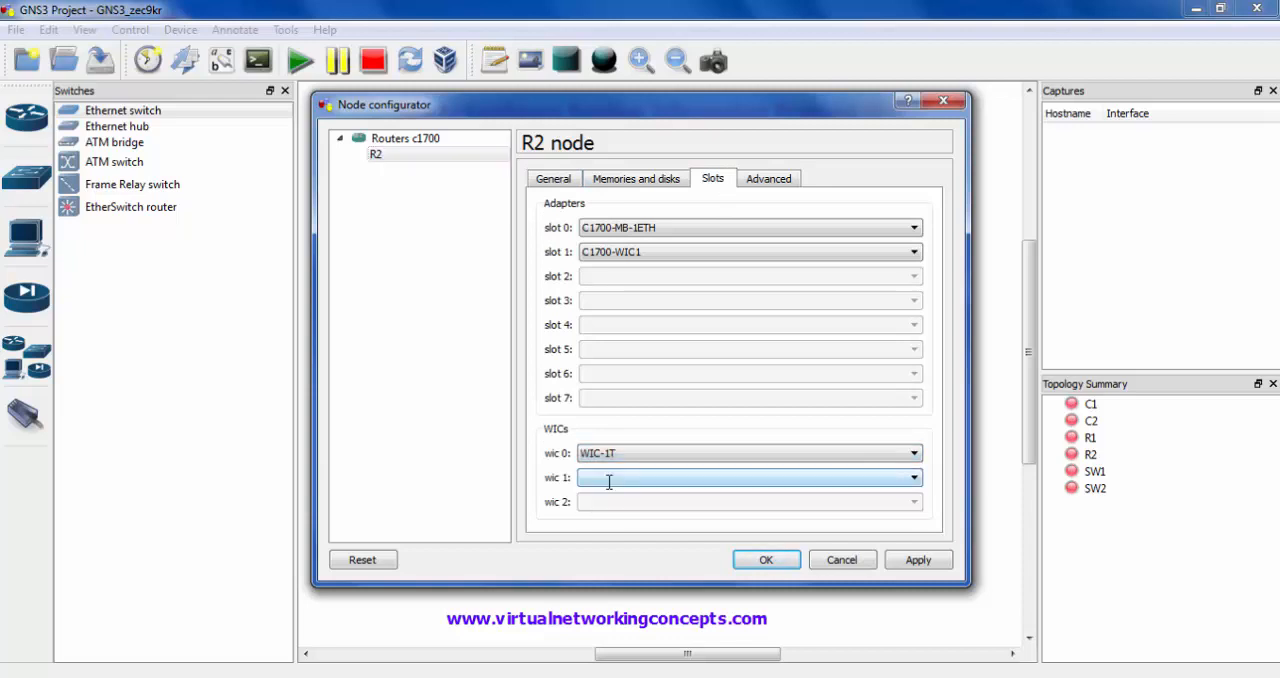
{"action": "mouse_move", "coordinate": [567, 432]}
{"action": "left_mouse_down"}
{"action": "mouse_move", "coordinate": [586, 455]}
{"action": "mouse_move", "coordinate": [935, 465]}
{"action": "left_mouse_up"}
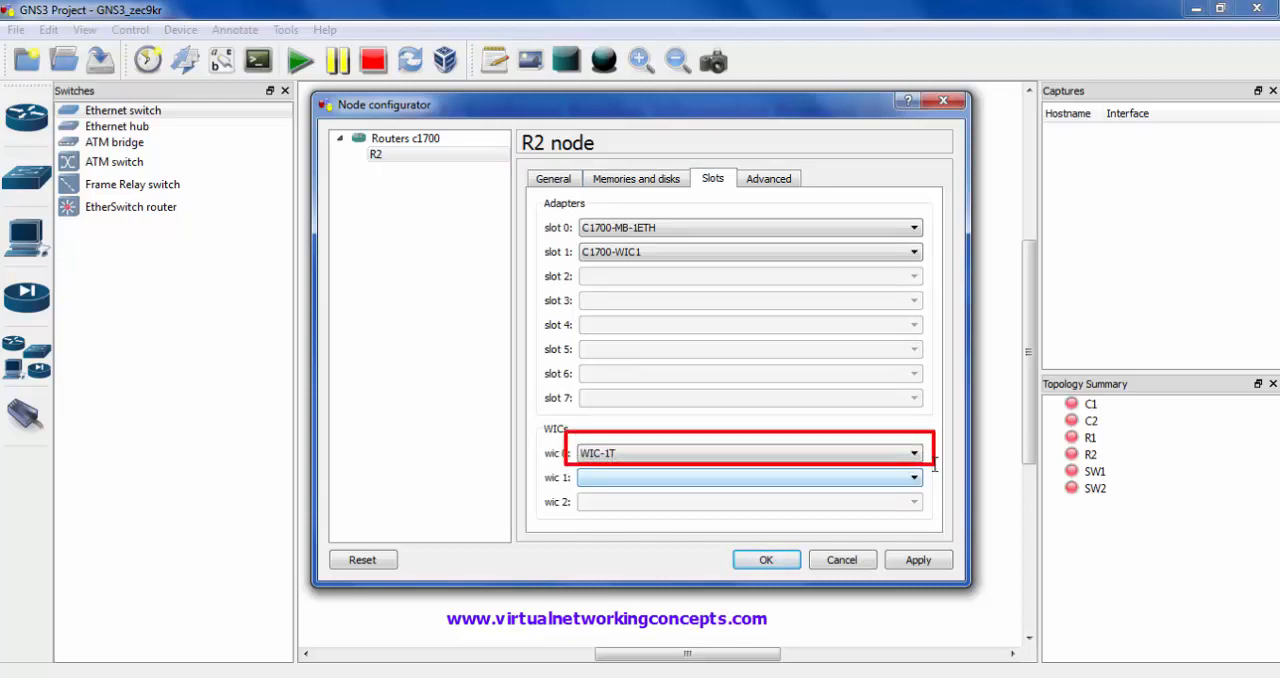
{"action": "left_click", "coordinate": [764, 560]}
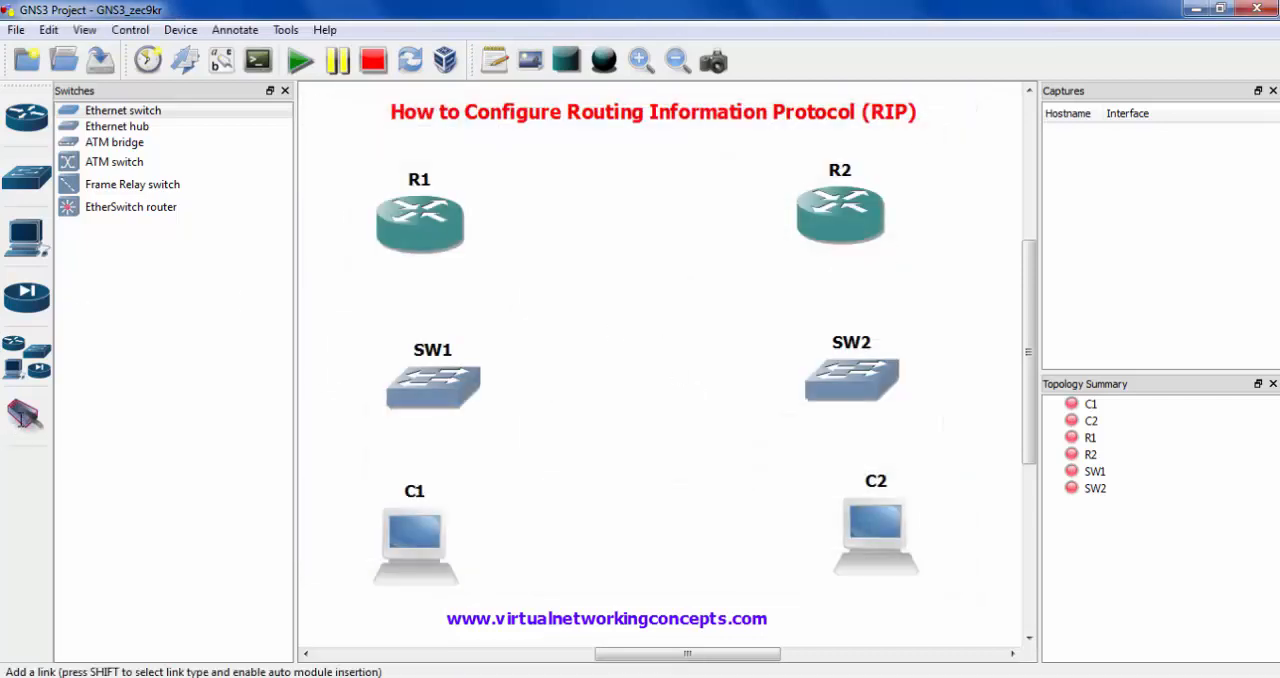
- Add a serial link from R1's s0/0 interface to R2's s0/0 interface
{"action": "left_click", "coordinate": [25, 414]}
{"action": "left_click", "coordinate": [416, 228]}
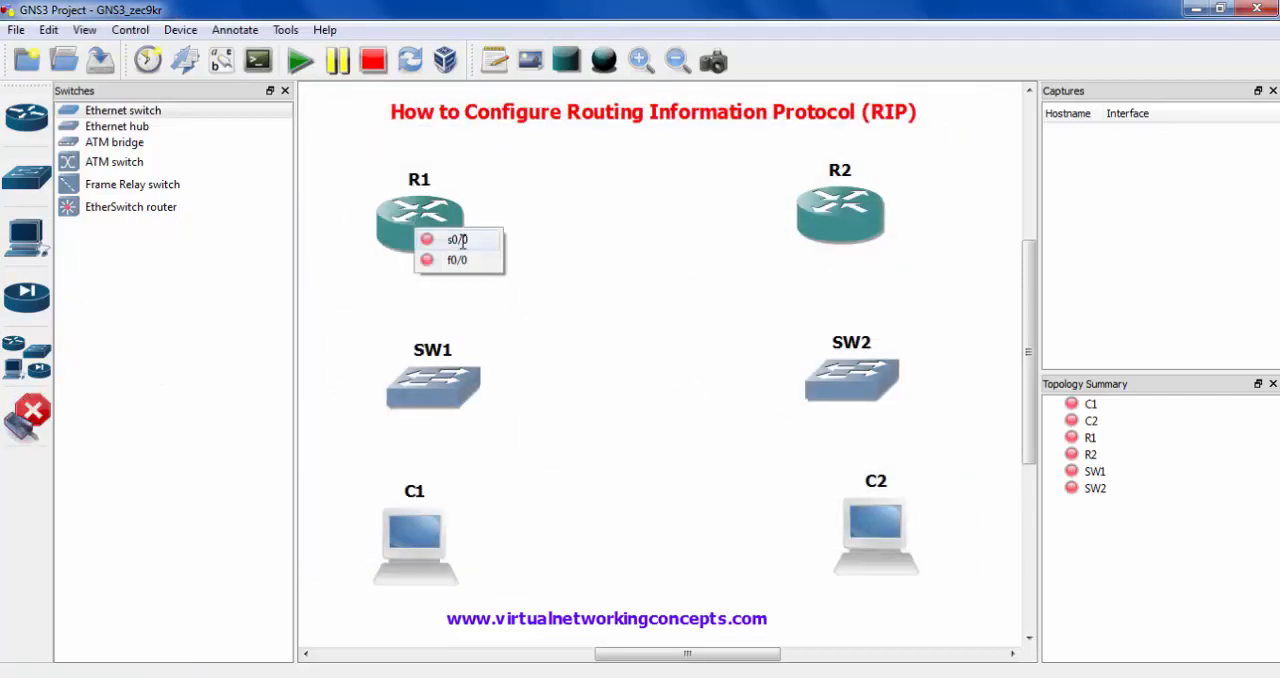
{"action": "left_click", "coordinate": [452, 238]}
{"action": "left_click", "coordinate": [836, 224]}
{"action": "left_click", "coordinate": [870, 235]}
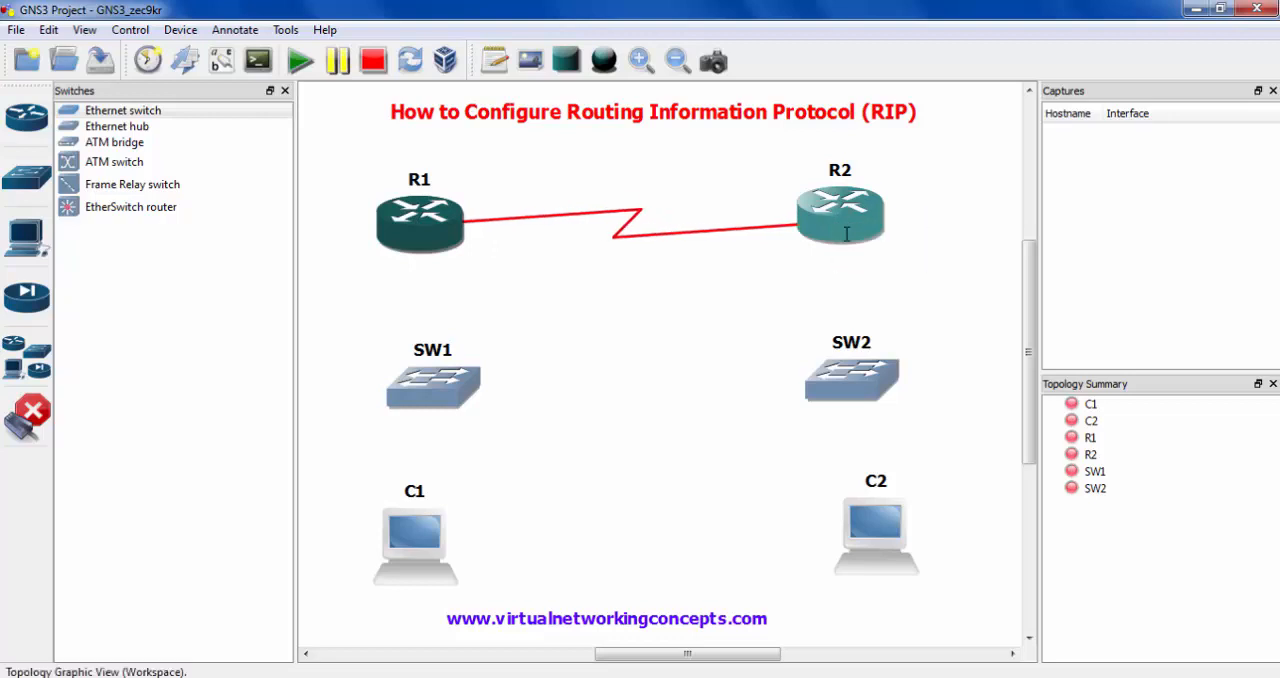
- Link R1's f0/0 interface to port 1 of switch SW1
{"action": "left_click", "coordinate": [428, 234]}
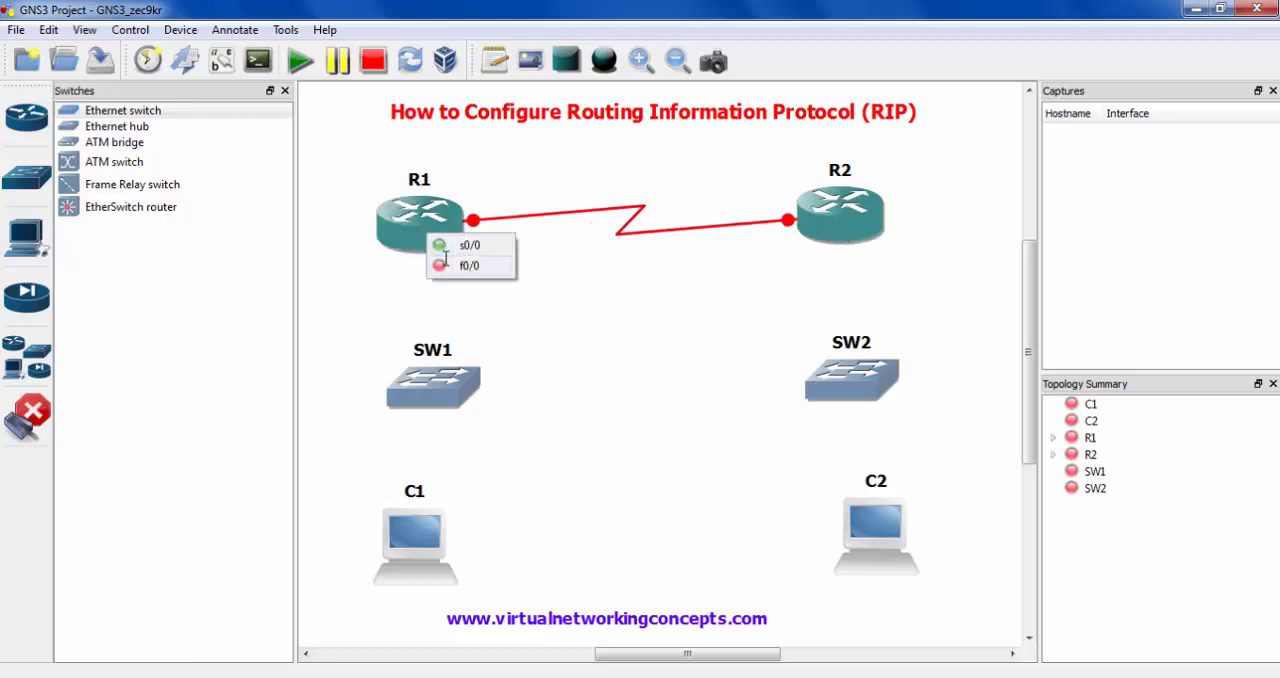
{"action": "left_click", "coordinate": [445, 265]}
{"action": "left_click", "coordinate": [427, 368]}
{"action": "left_click", "coordinate": [448, 381]}
- Link port 2 of switch SW1 to host C1's nio_udp:30000:127.0.0.1:20000 interface
{"action": "left_click", "coordinate": [423, 390]}
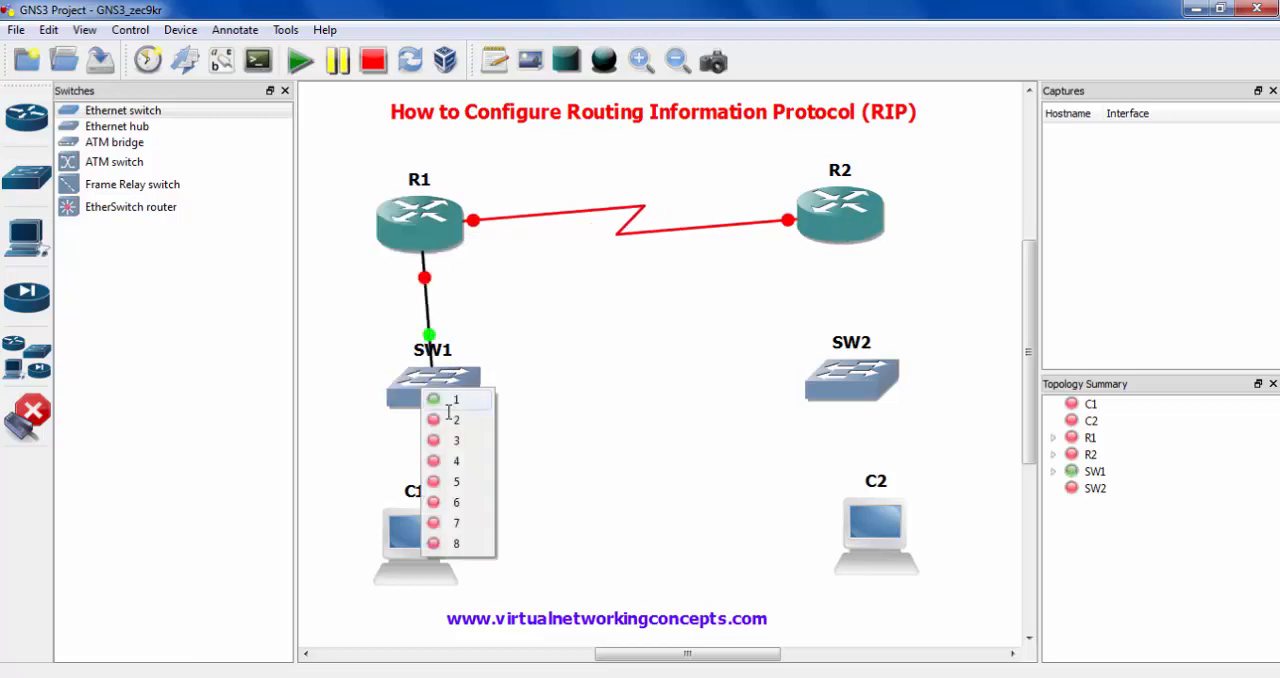
{"action": "left_click", "coordinate": [447, 418]}
{"action": "left_click", "coordinate": [415, 535]}
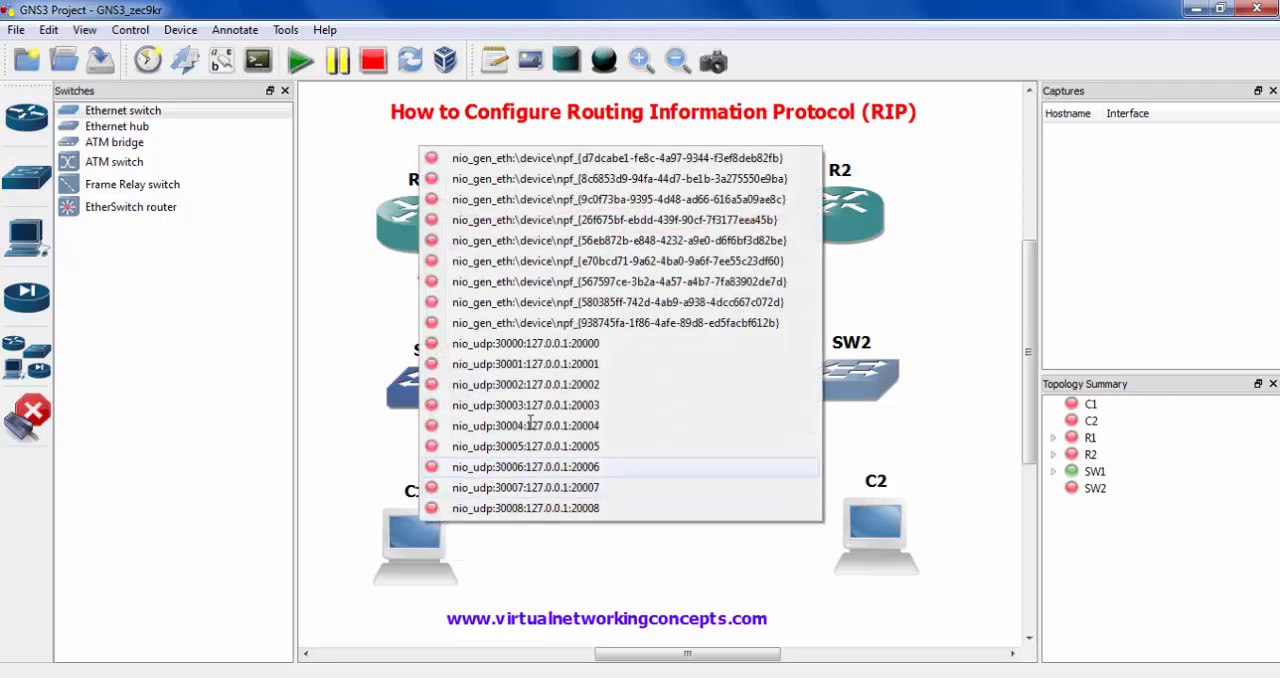
{"action": "left_click", "coordinate": [572, 344]}
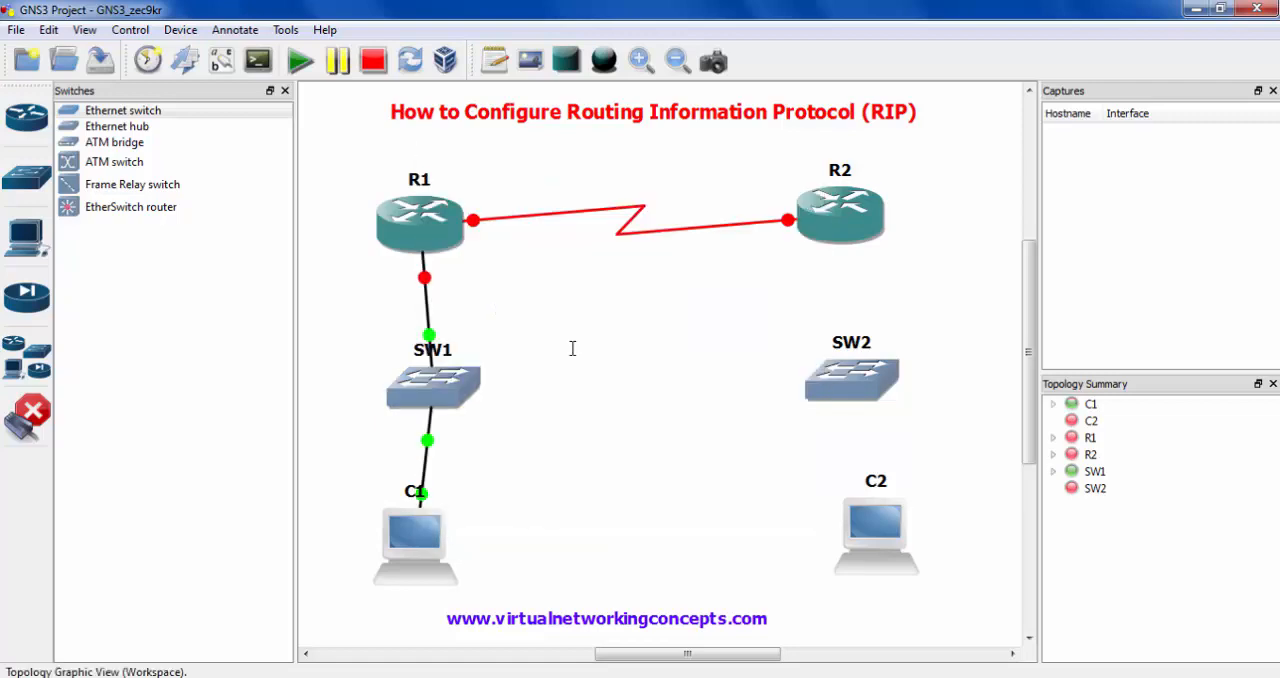
- Link R2's f0/0 interface to port 1 of switch SW2
{"action": "left_click", "coordinate": [816, 252]}
{"action": "left_click", "coordinate": [860, 257]}
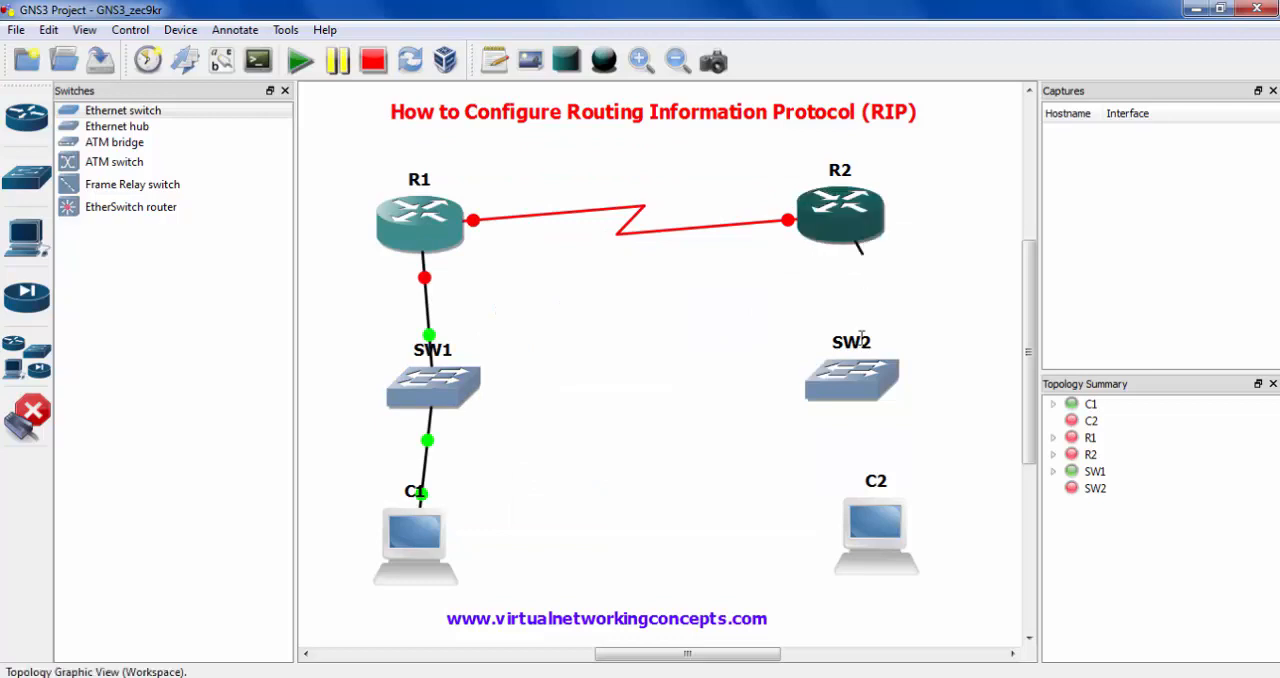
{"action": "left_click", "coordinate": [843, 400]}
{"action": "left_click", "coordinate": [866, 400]}
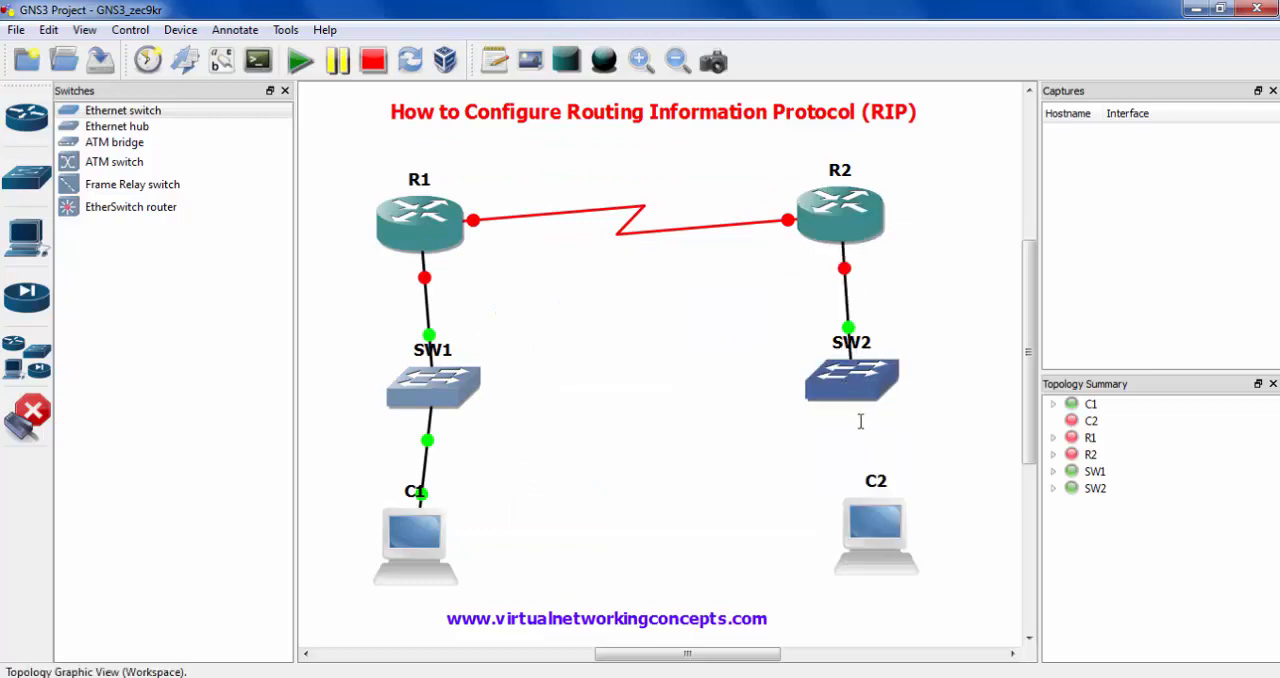
{"action": "left_click", "coordinate": [852, 395]}
{"action": "left_click", "coordinate": [864, 425]}
{"action": "left_click", "coordinate": [878, 502]}
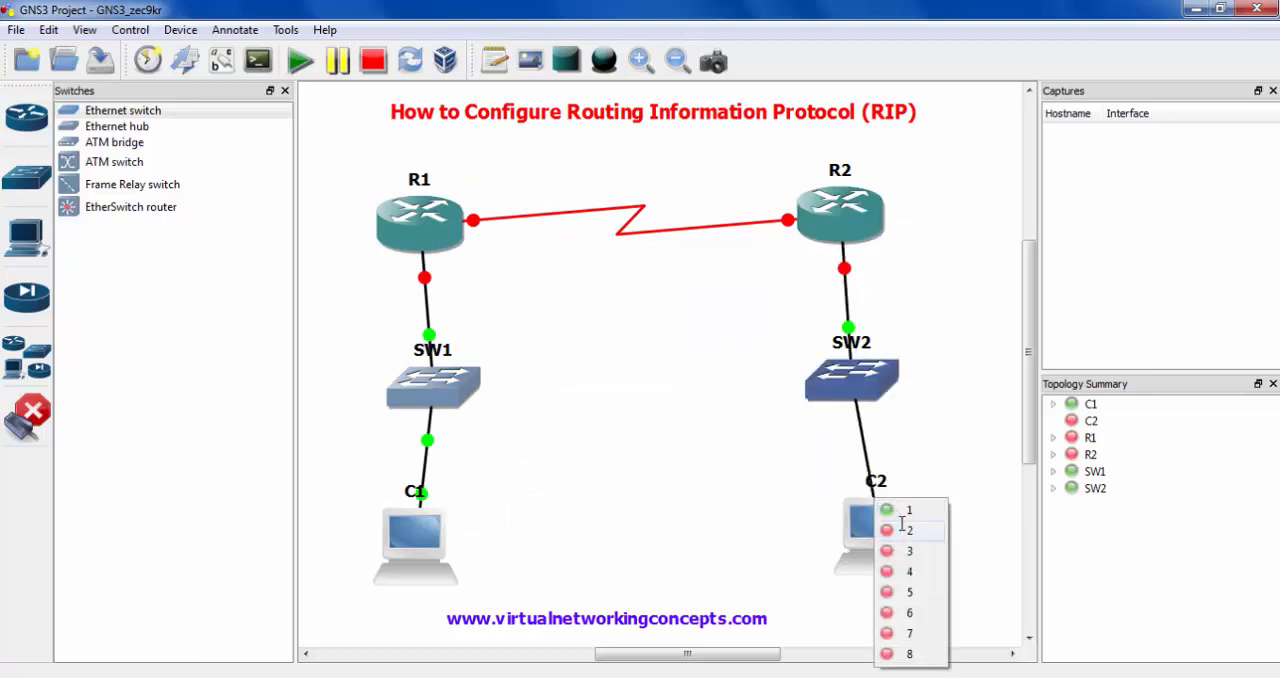
{"action": "key", "text": "Escape"}
{"action": "left_click", "coordinate": [30, 418]}
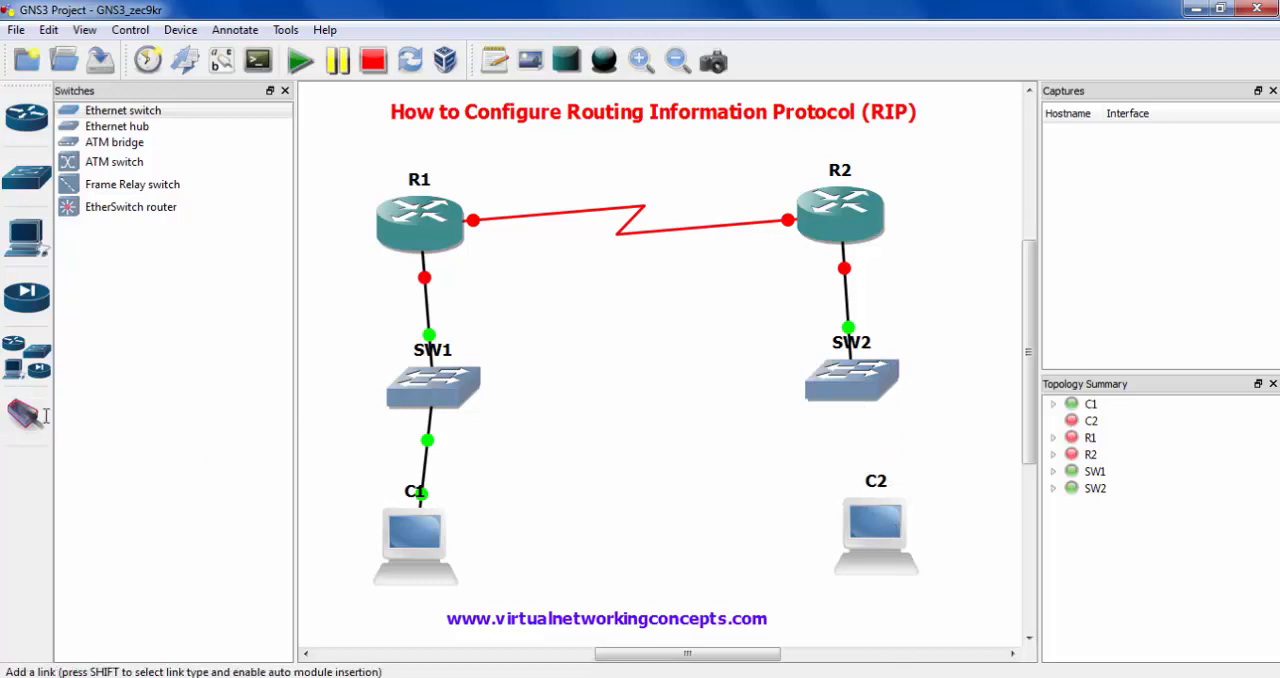
- Shift routers R1 and R2 slightly to the right above their switches
{"action": "left_click_drag", "start_coordinate": [440, 220], "coordinate": [464, 217]}
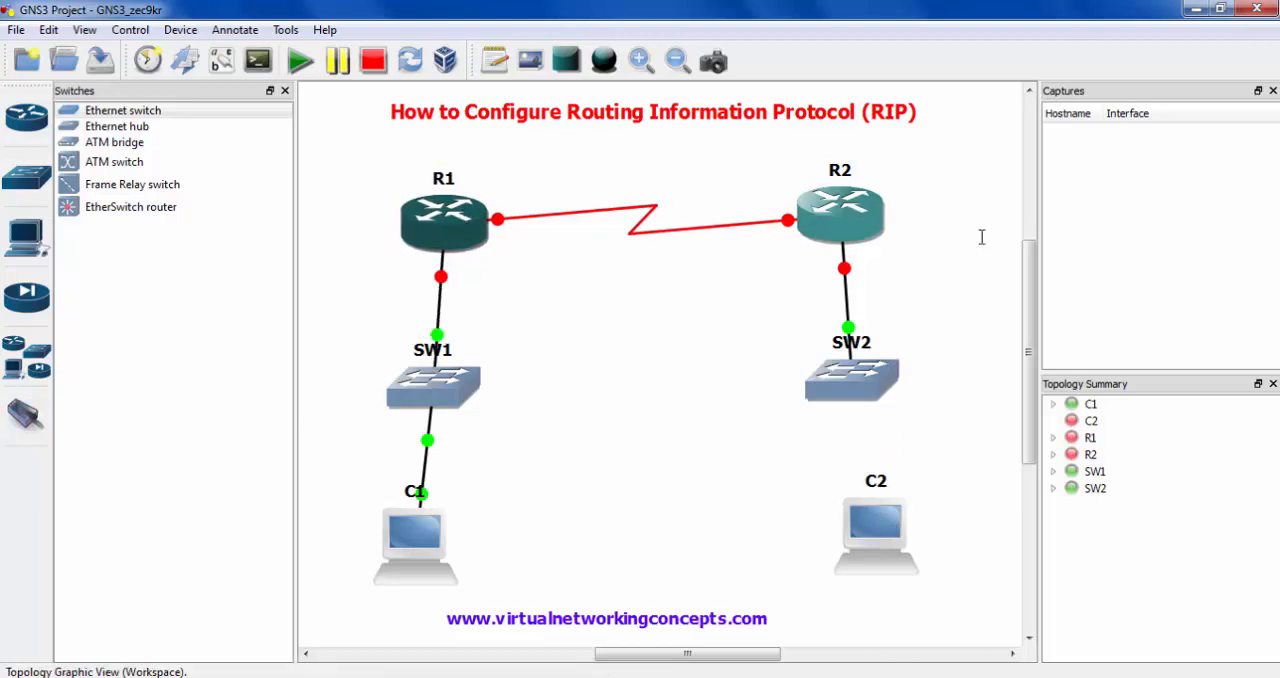
{"action": "left_click_drag", "start_coordinate": [848, 225], "coordinate": [867, 235]}
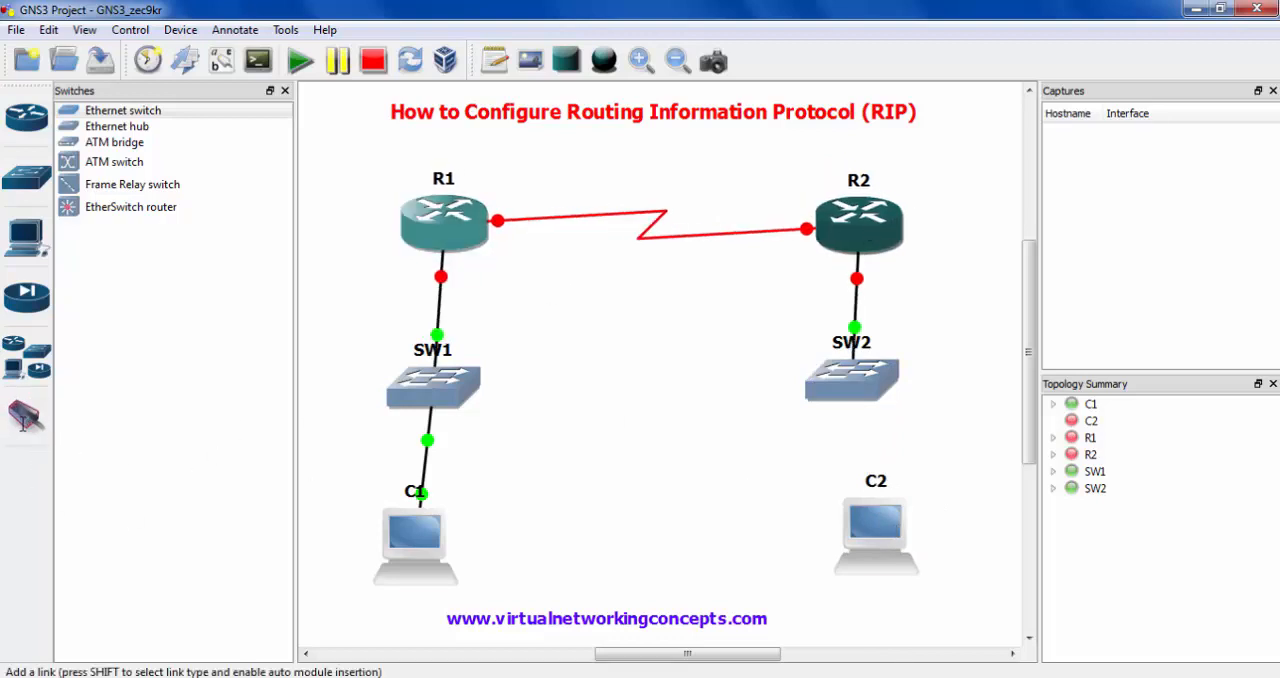
- Link a free port of switch SW2 to host C2
{"action": "left_click", "coordinate": [27, 418]}
{"action": "left_click", "coordinate": [867, 383]}
{"action": "left_click", "coordinate": [891, 449]}
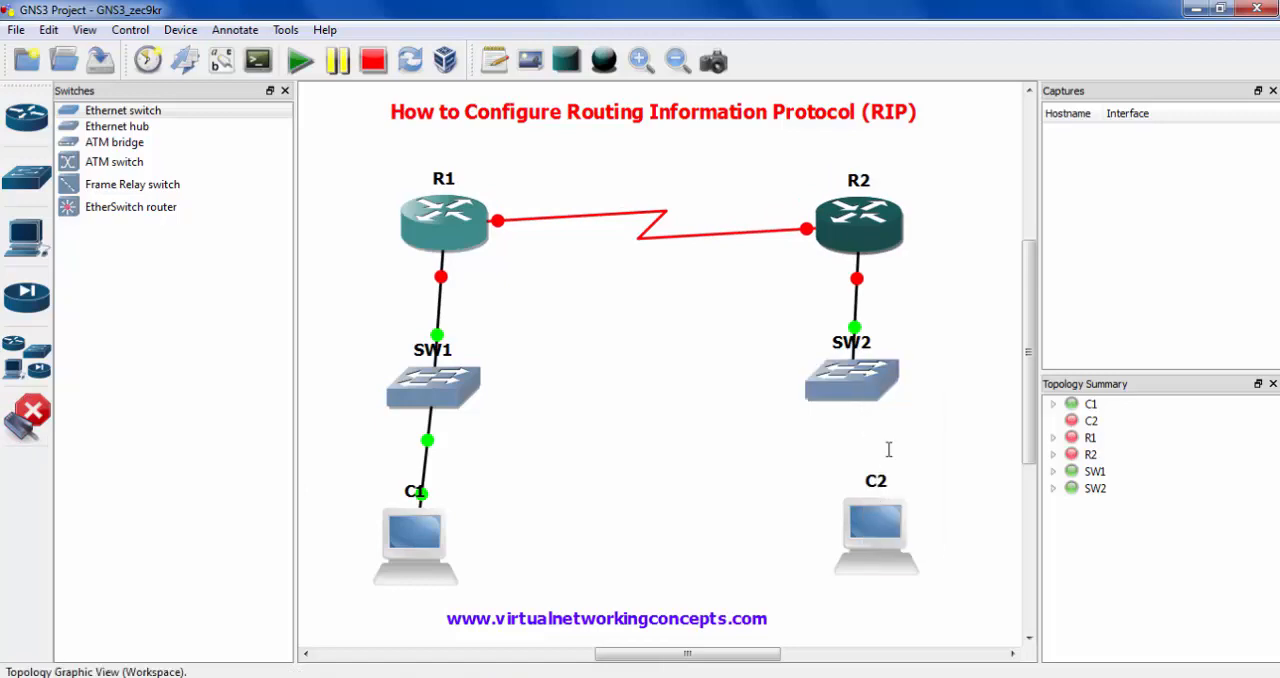
{"action": "left_click", "coordinate": [876, 525]}
{"action": "left_click", "coordinate": [1013, 367]}
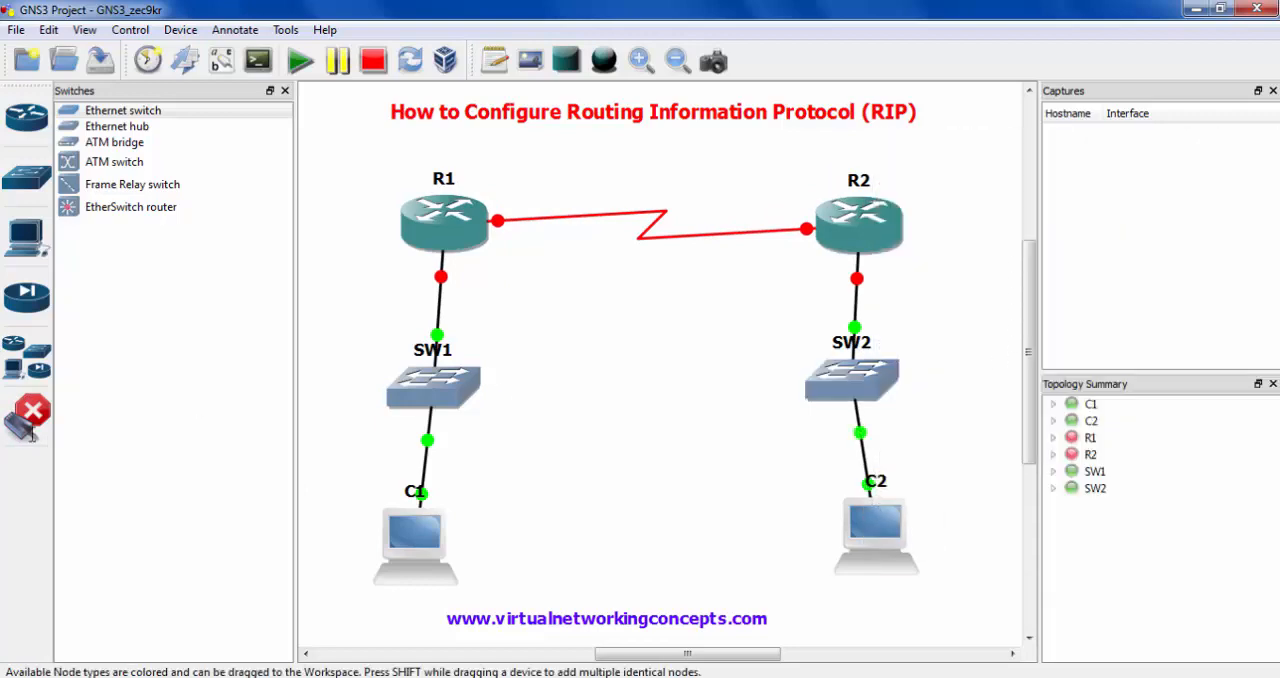
- Straighten the links by aligning host C2 under SW2, R1 above SW1 and R2 above SW2
{"action": "left_click_drag", "start_coordinate": [912, 560], "coordinate": [884, 558]}
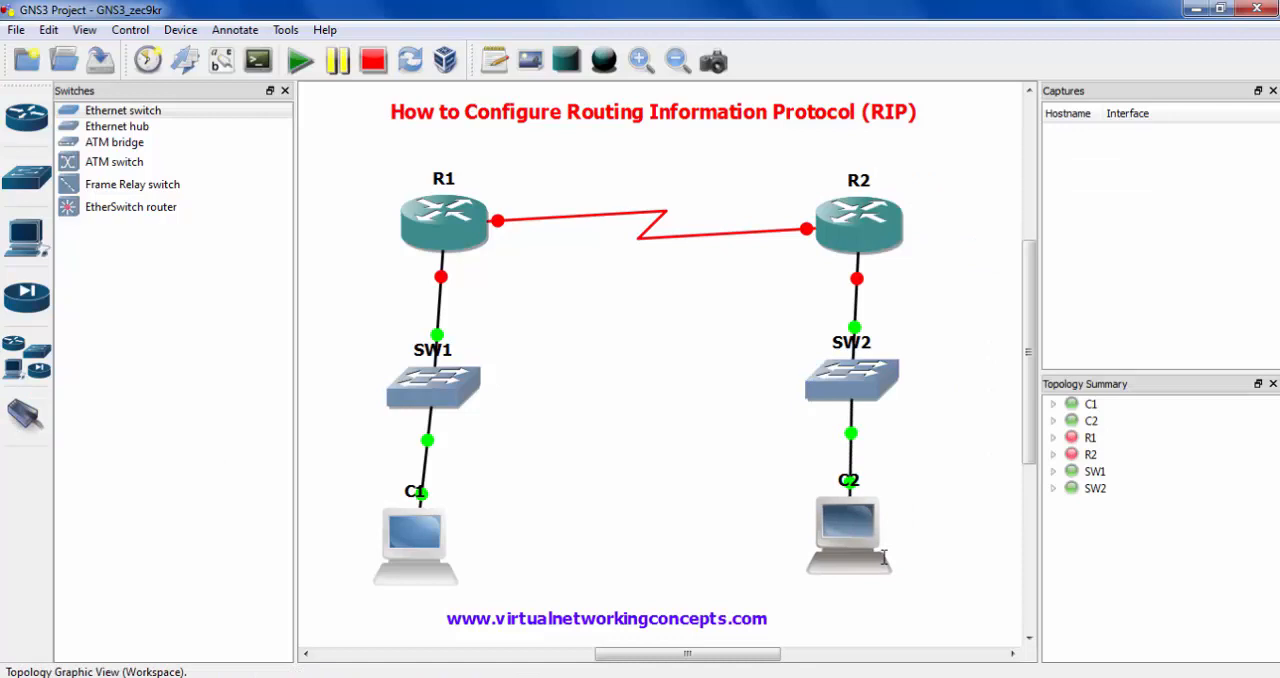
{"action": "left_click_drag", "start_coordinate": [456, 232], "coordinate": [433, 234]}
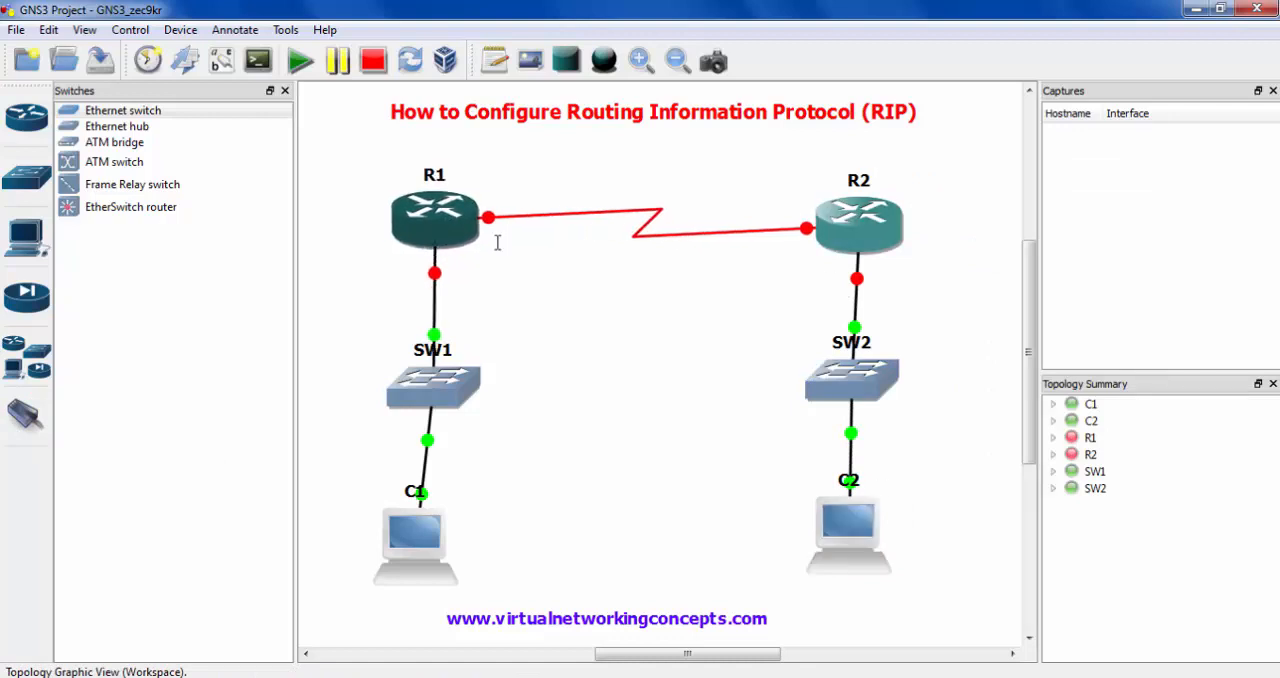
{"action": "left_click_drag", "start_coordinate": [858, 234], "coordinate": [852, 234]}
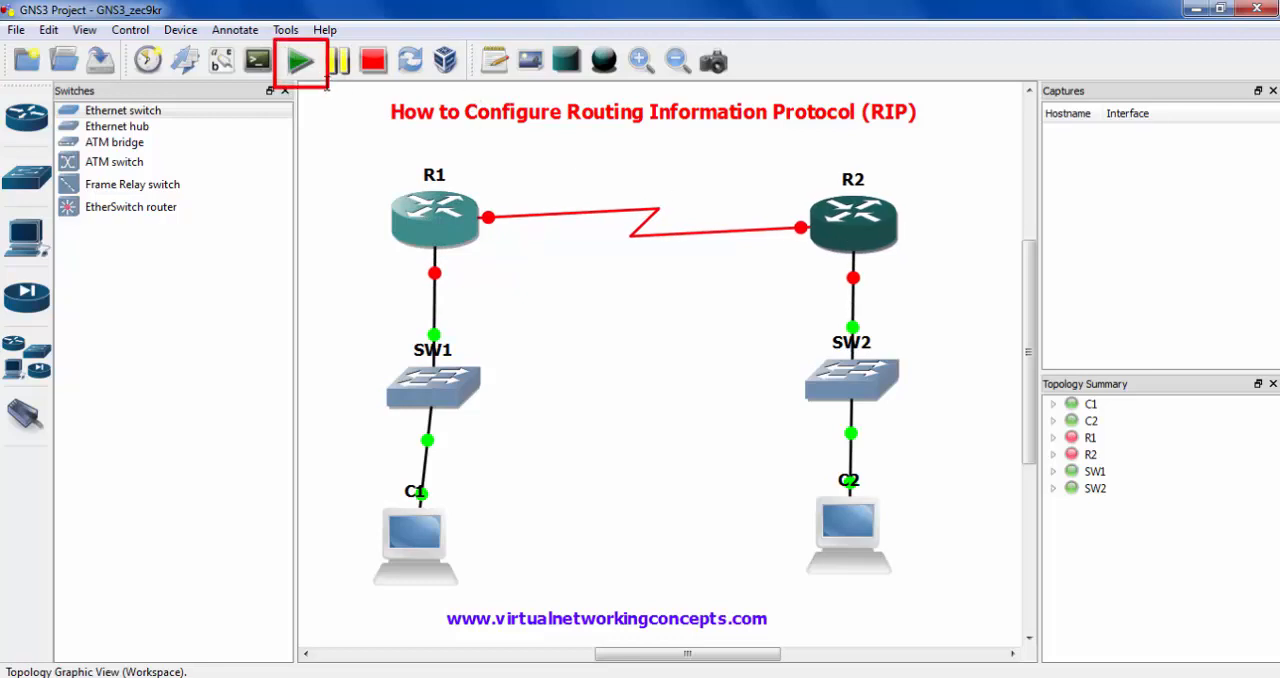
- Start all devices in the topology
{"action": "left_click", "coordinate": [300, 61]}
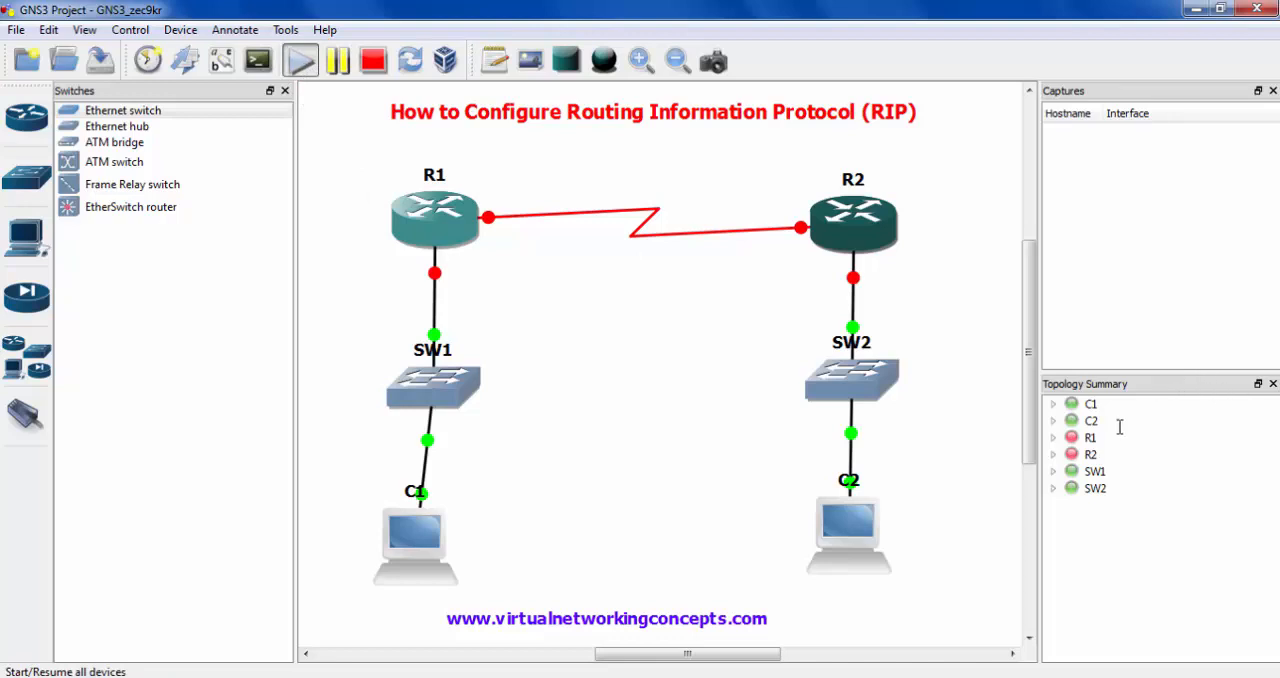
{"action": "left_click_drag", "start_coordinate": [1049, 396], "coordinate": [1131, 504]}
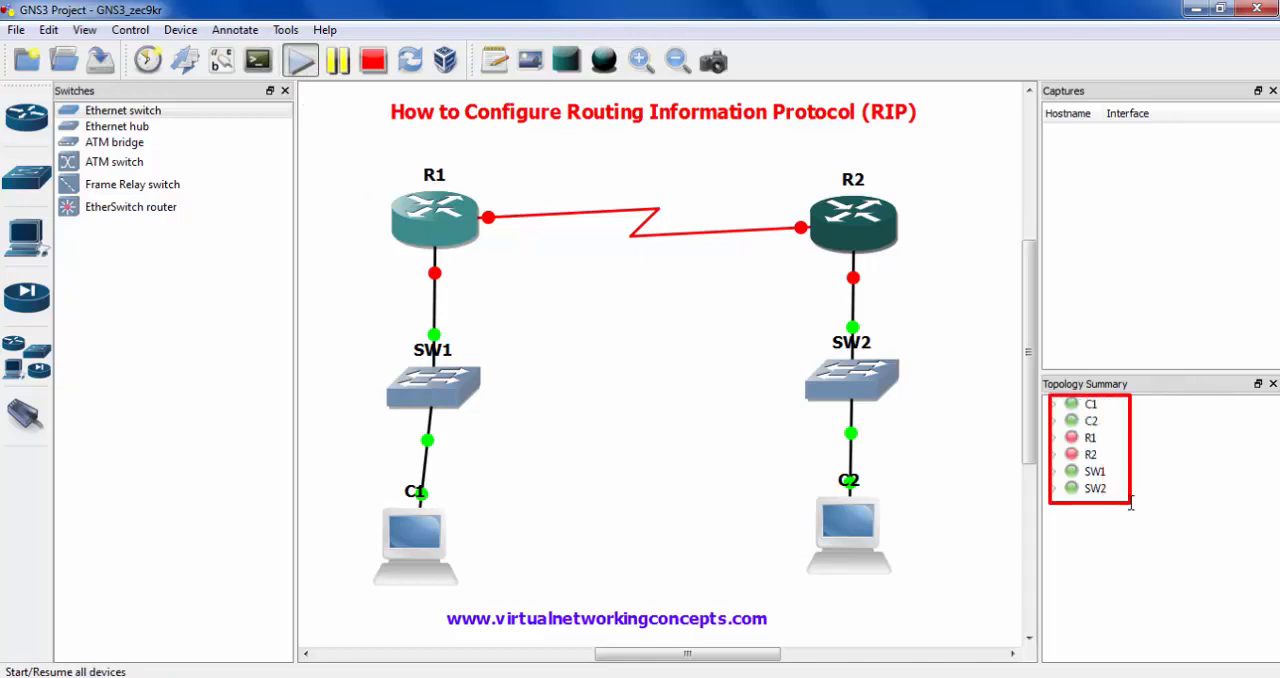
{"action": "key", "text": "Escape"}
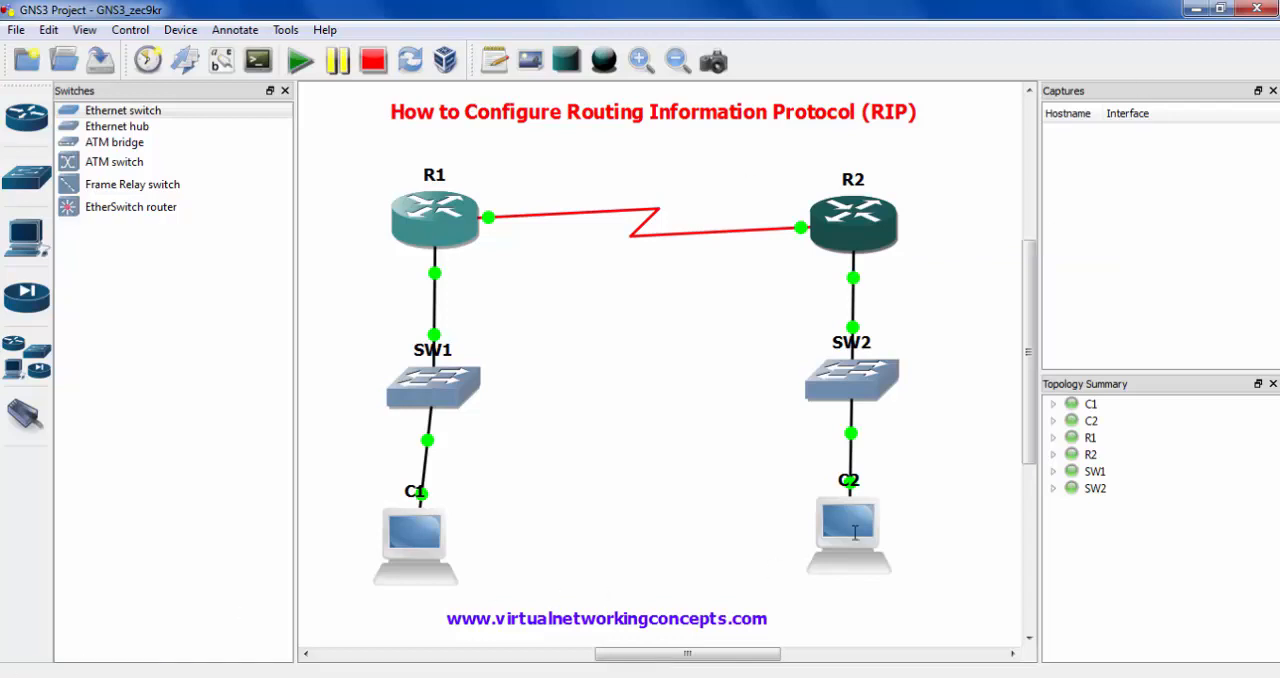
- Add the note 192.168.2.1 beside R1's end of the serial link
{"action": "left_click", "coordinate": [496, 62]}
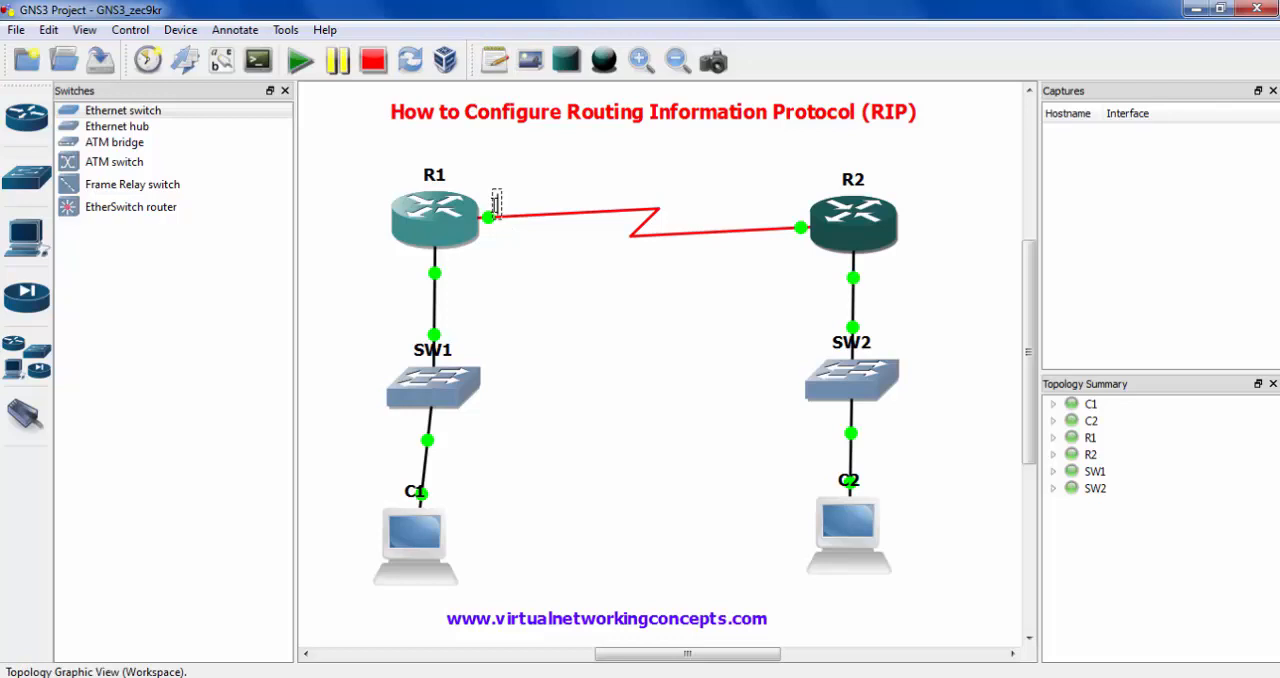
{"action": "type", "text": "192.16"}
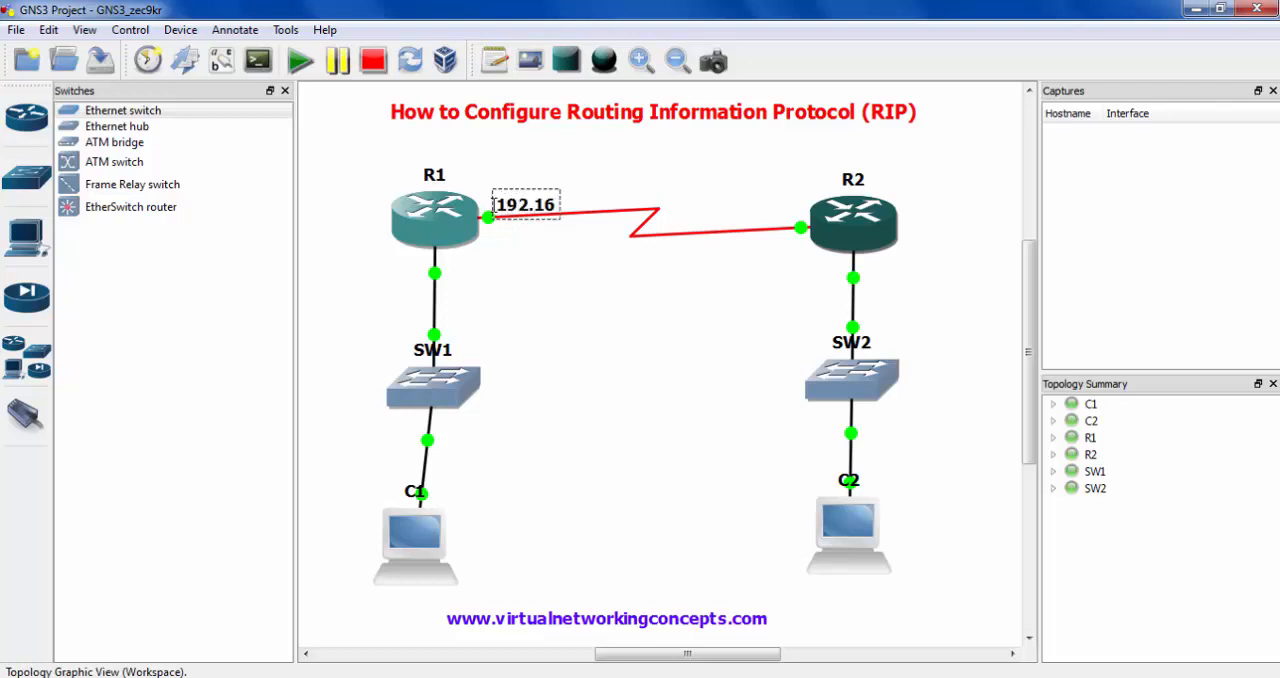
{"action": "type", "text": "8.2.1"}
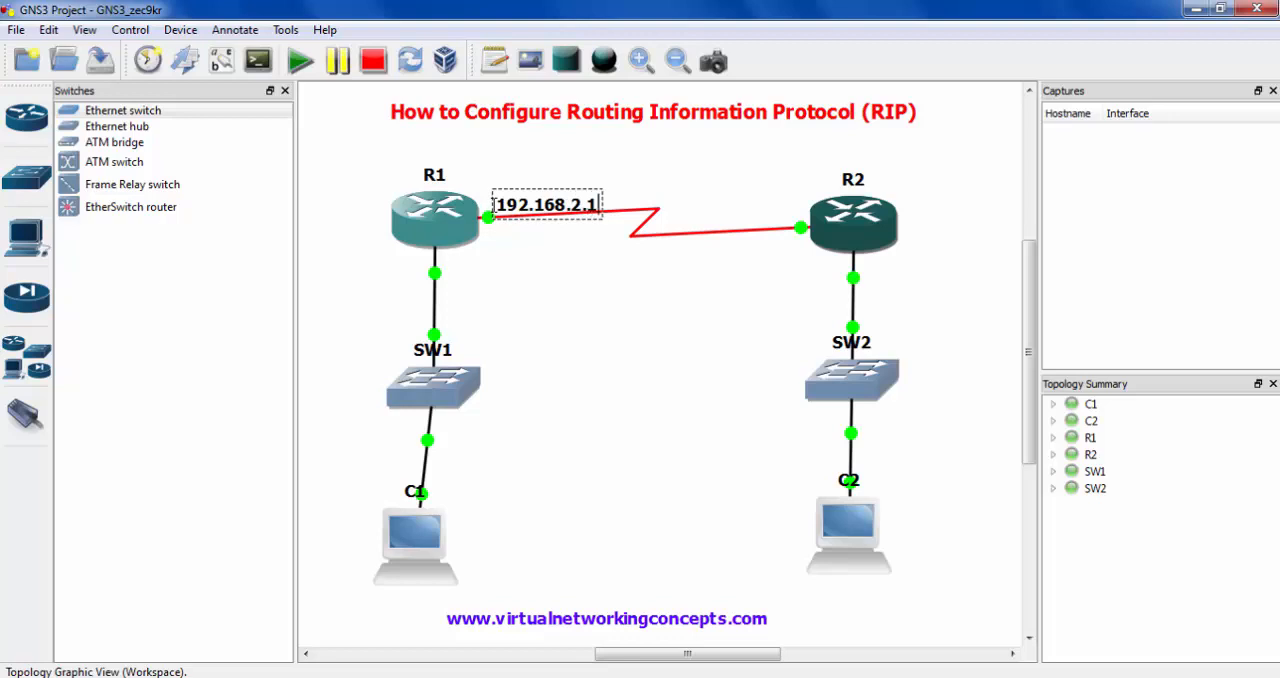
- Add the note 192.168.2.2 at R2's end of the serial link, shifted left so it clears the router
{"action": "left_click", "coordinate": [506, 67]}
{"action": "left_click", "coordinate": [749, 211]}
{"action": "type", "text": "1"}
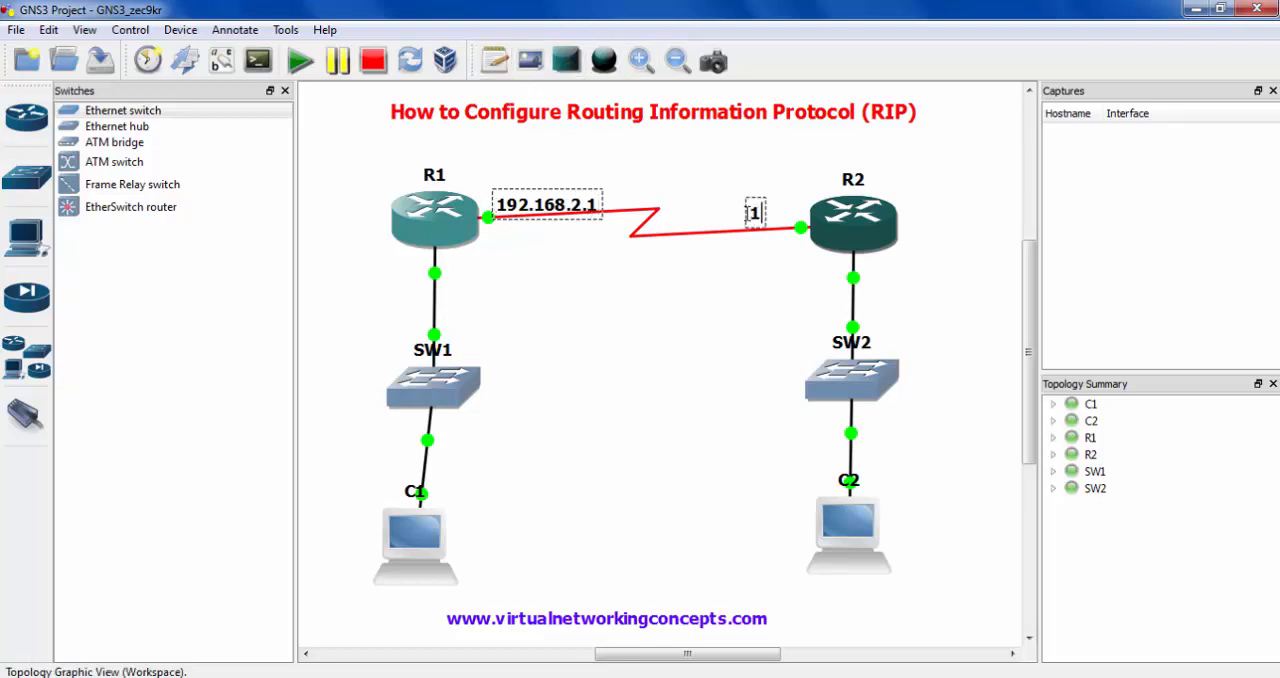
{"action": "type", "text": "92.168.2.2"}
{"action": "left_click", "coordinate": [733, 251]}
{"action": "left_click_drag", "start_coordinate": [787, 211], "coordinate": [742, 210]}
- Add the note 192.168.1.1 just below router R1 for its link to SW1
{"action": "left_click", "coordinate": [494, 60]}
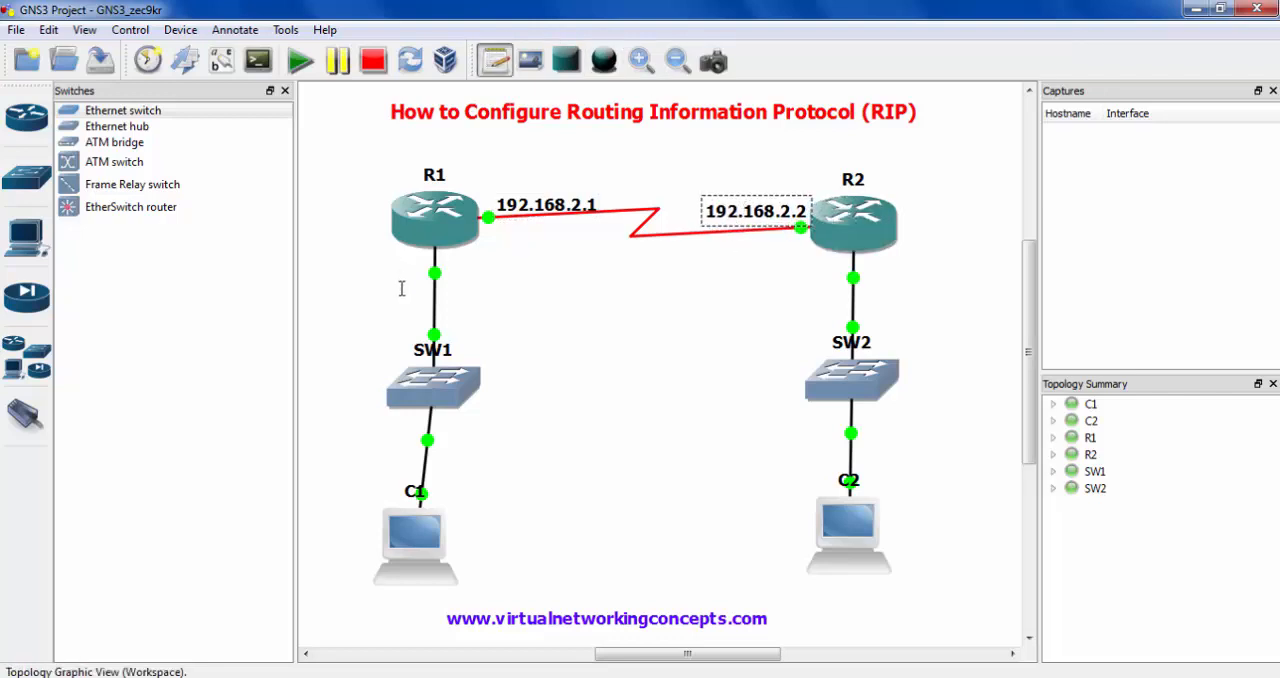
{"action": "left_click", "coordinate": [401, 282]}
{"action": "type", "text": "192.1"}
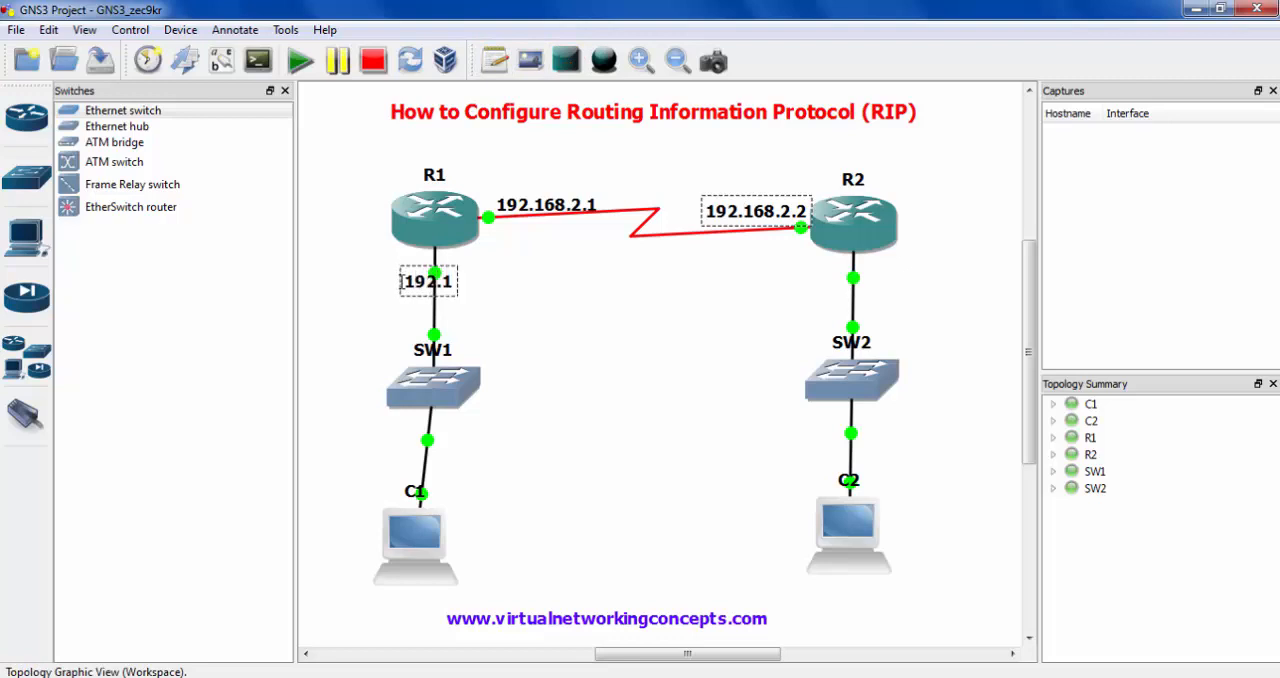
{"action": "type", "text": "68.1.1"}
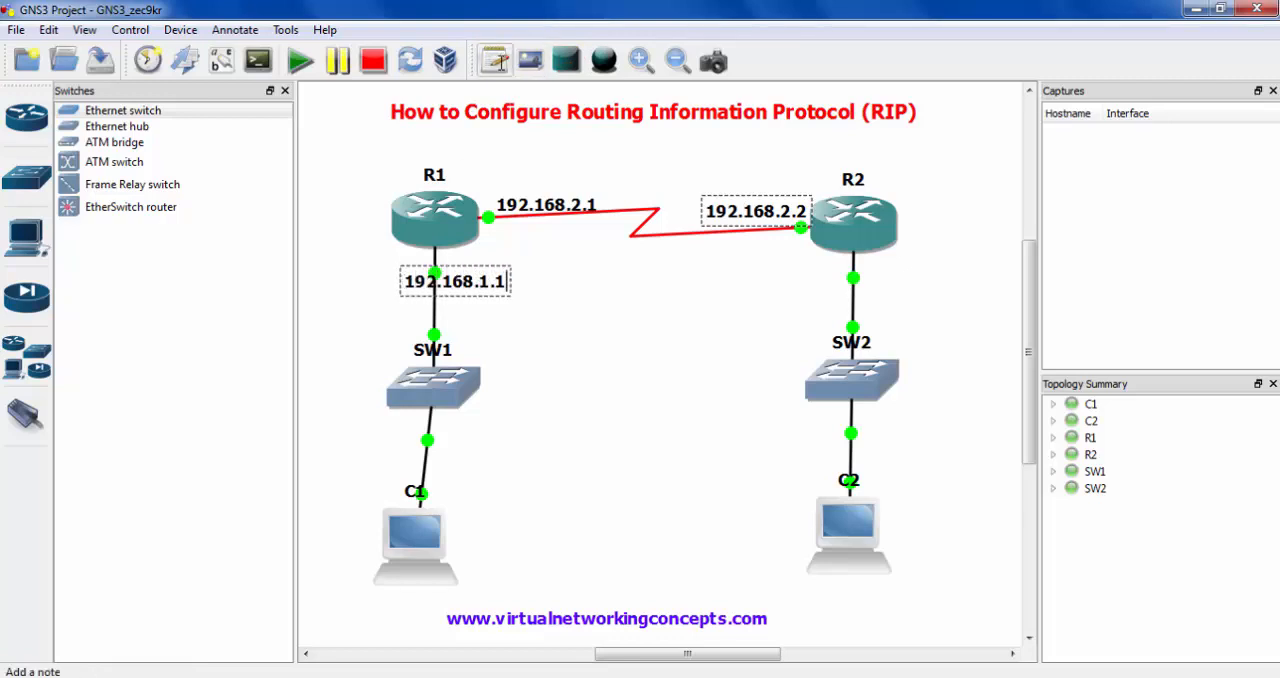
- Add the note 192.168.3.1 just below router R2 for its link to SW2
{"action": "left_click", "coordinate": [497, 60]}
{"action": "left_click", "coordinate": [815, 272]}
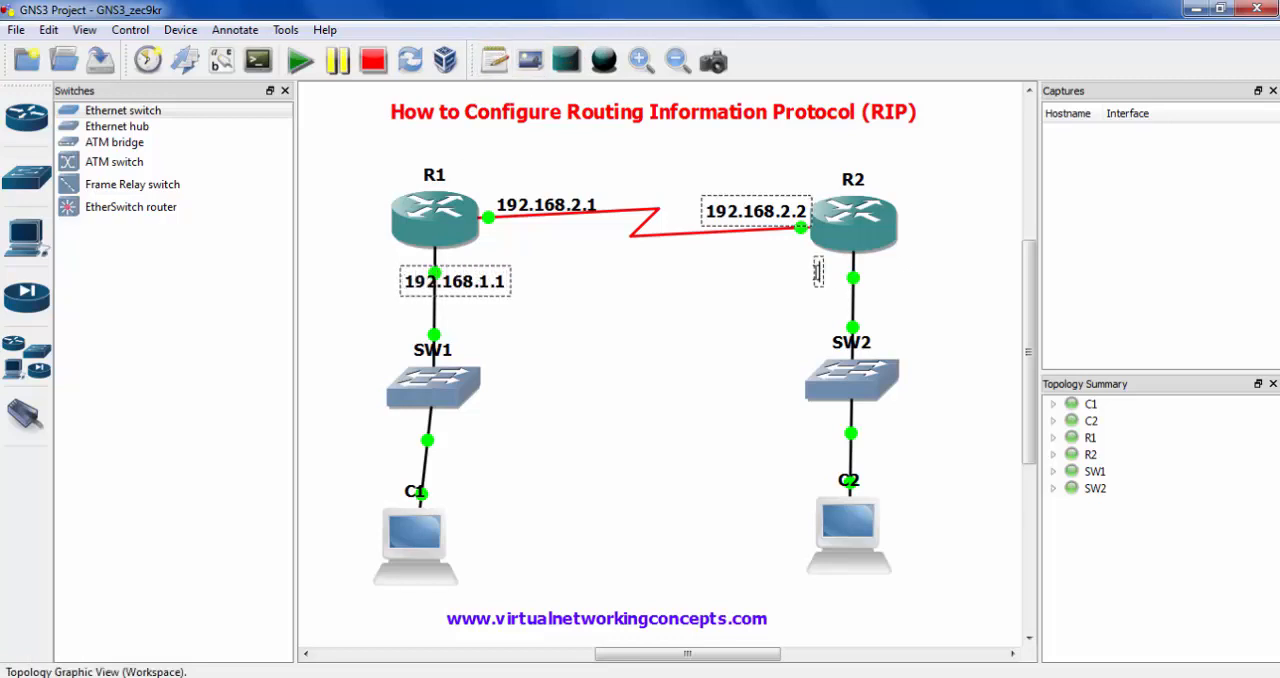
{"action": "type", "text": "192.168.3.1"}
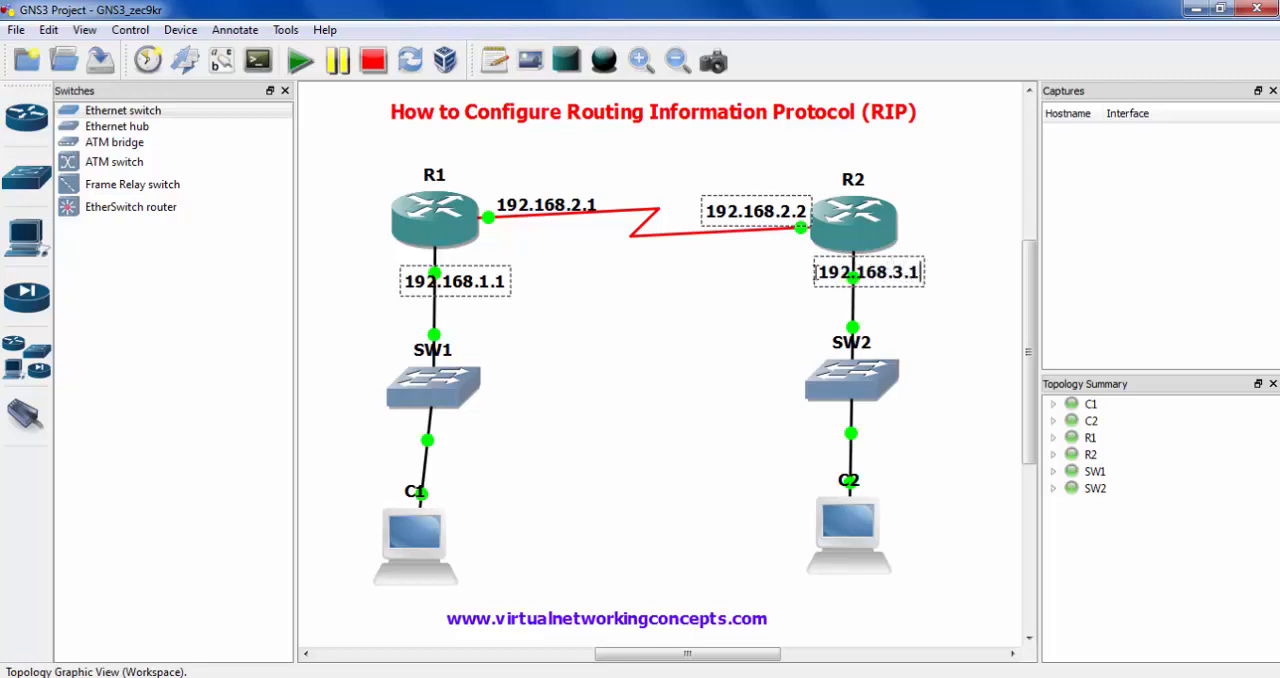
{"action": "left_click", "coordinate": [810, 300]}
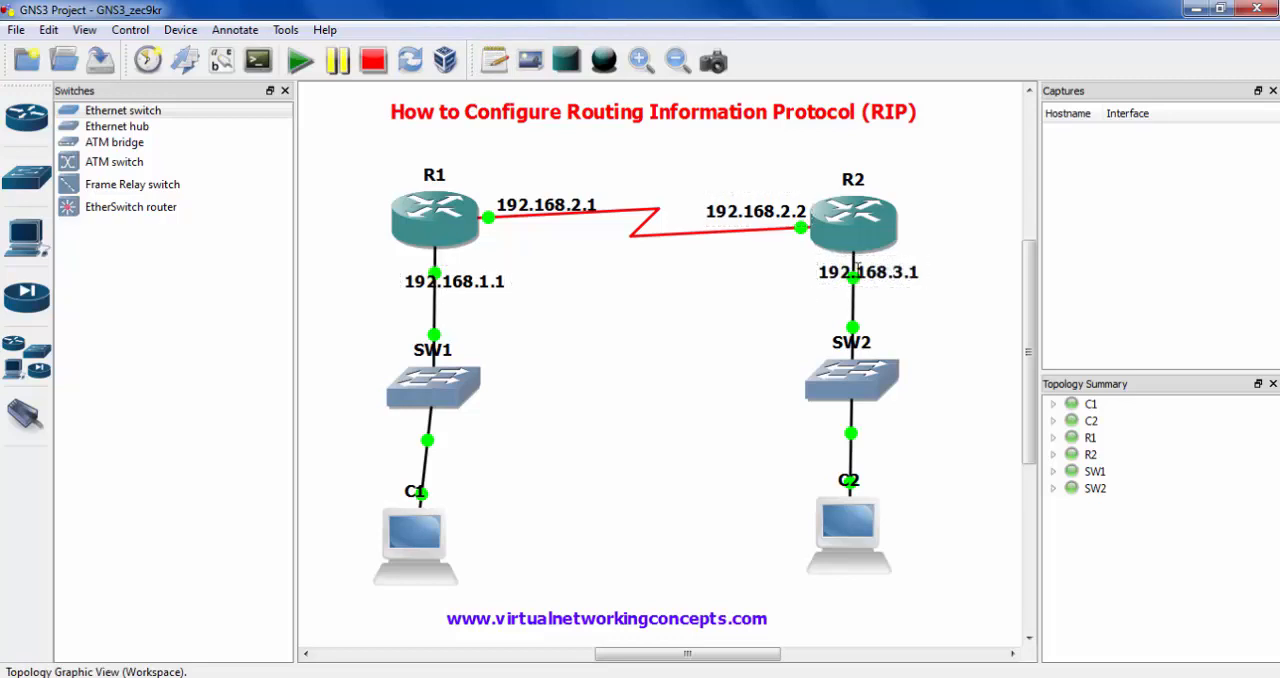
- Move the 192.168.1.1 note to the right of the R1–SW1 link and the 192.168.3.1 note to the left of the R2–SW2 link
{"action": "left_click_drag", "start_coordinate": [857, 268], "coordinate": [901, 276]}
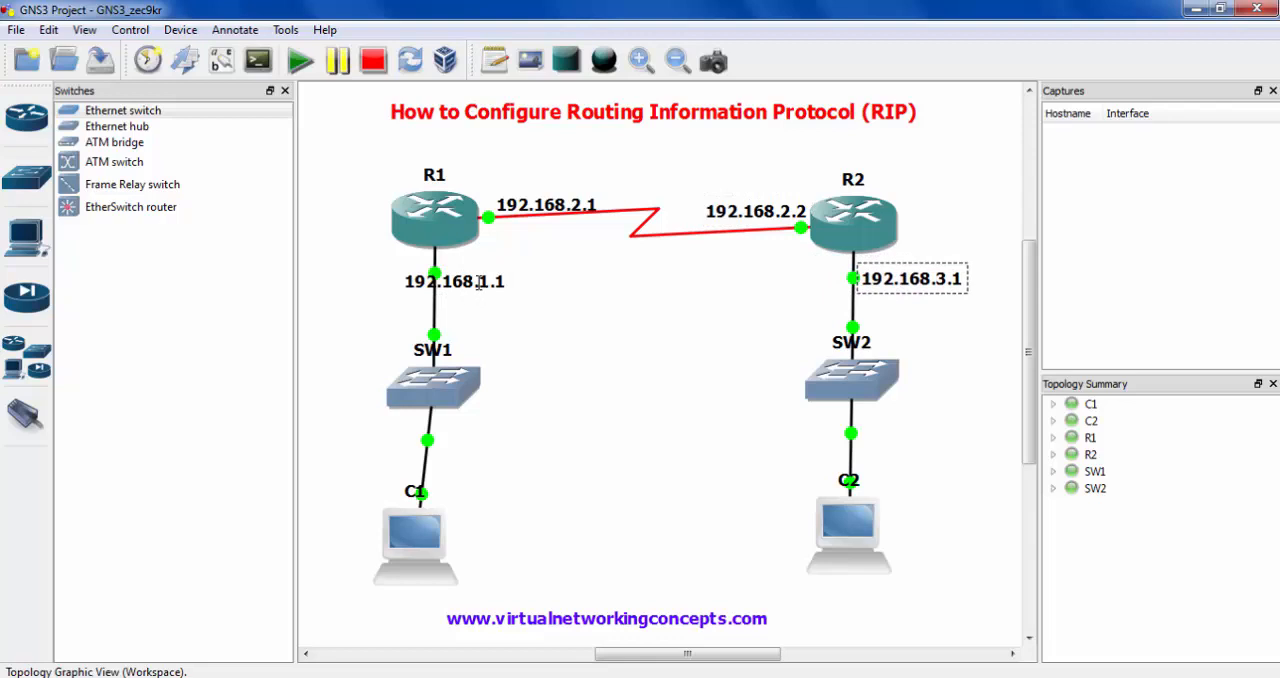
{"action": "left_click_drag", "start_coordinate": [478, 283], "coordinate": [518, 276]}
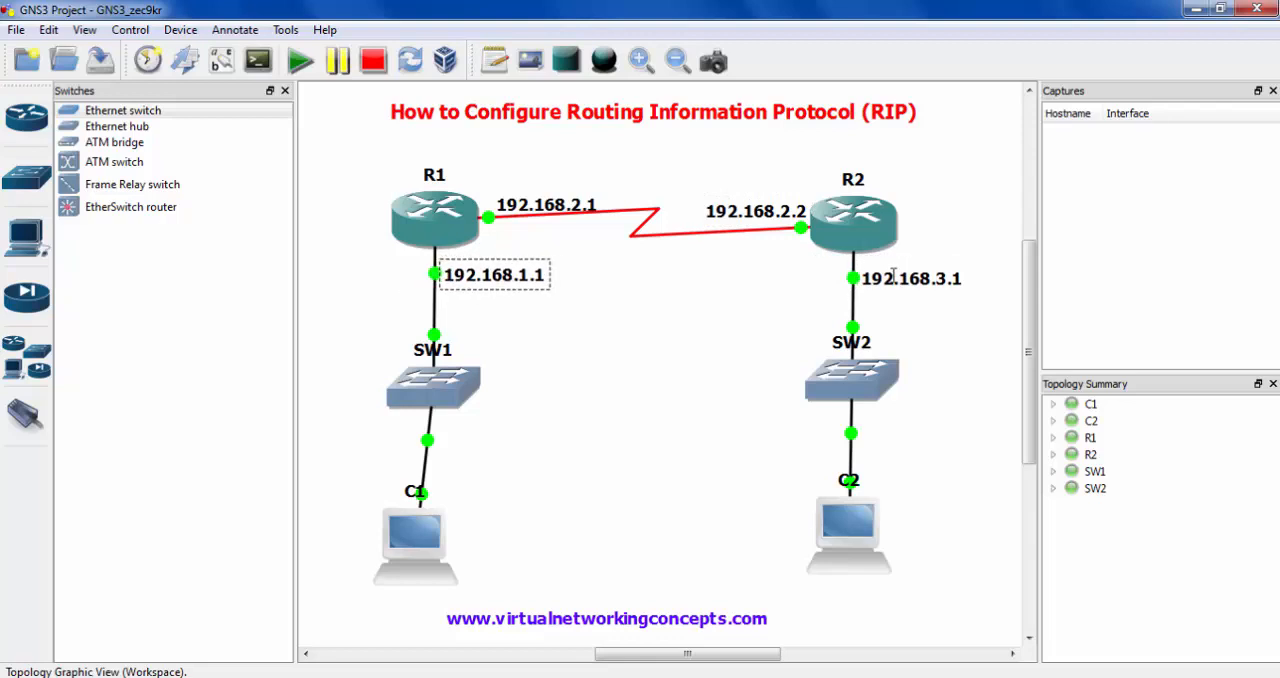
{"action": "left_click_drag", "start_coordinate": [893, 278], "coordinate": [779, 279]}
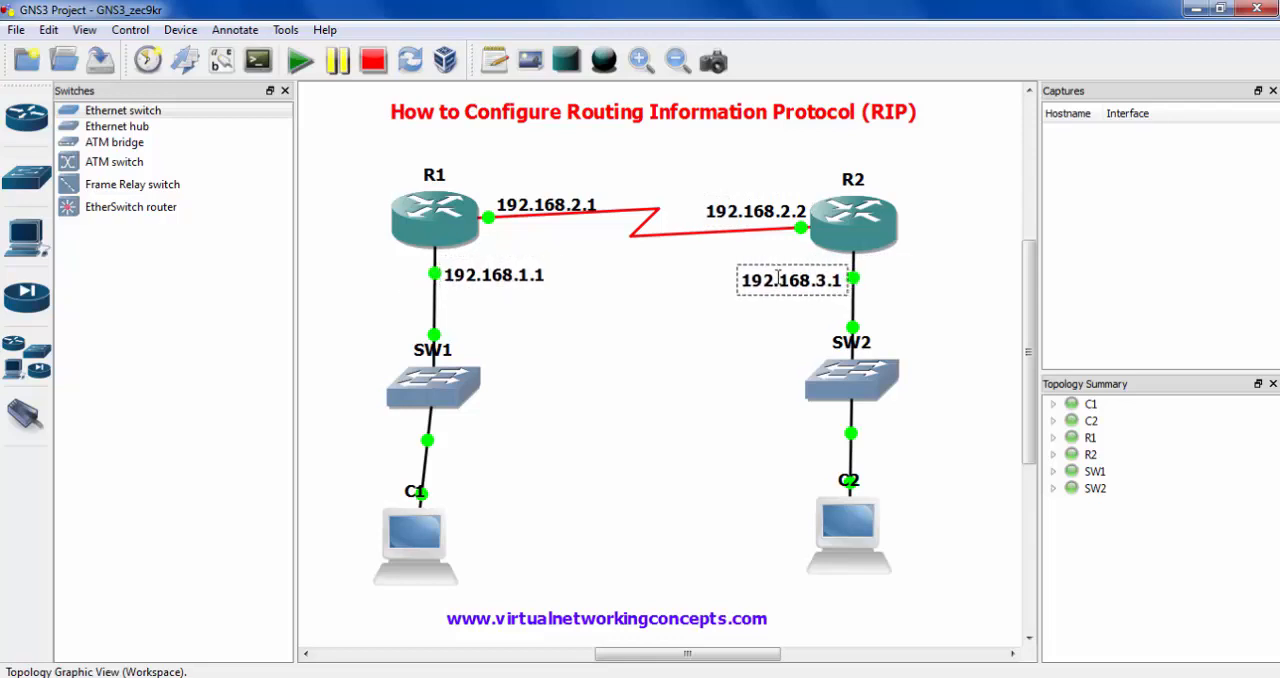
- Add the note 192.168.1.2 under host C1
{"action": "left_click", "coordinate": [494, 60]}
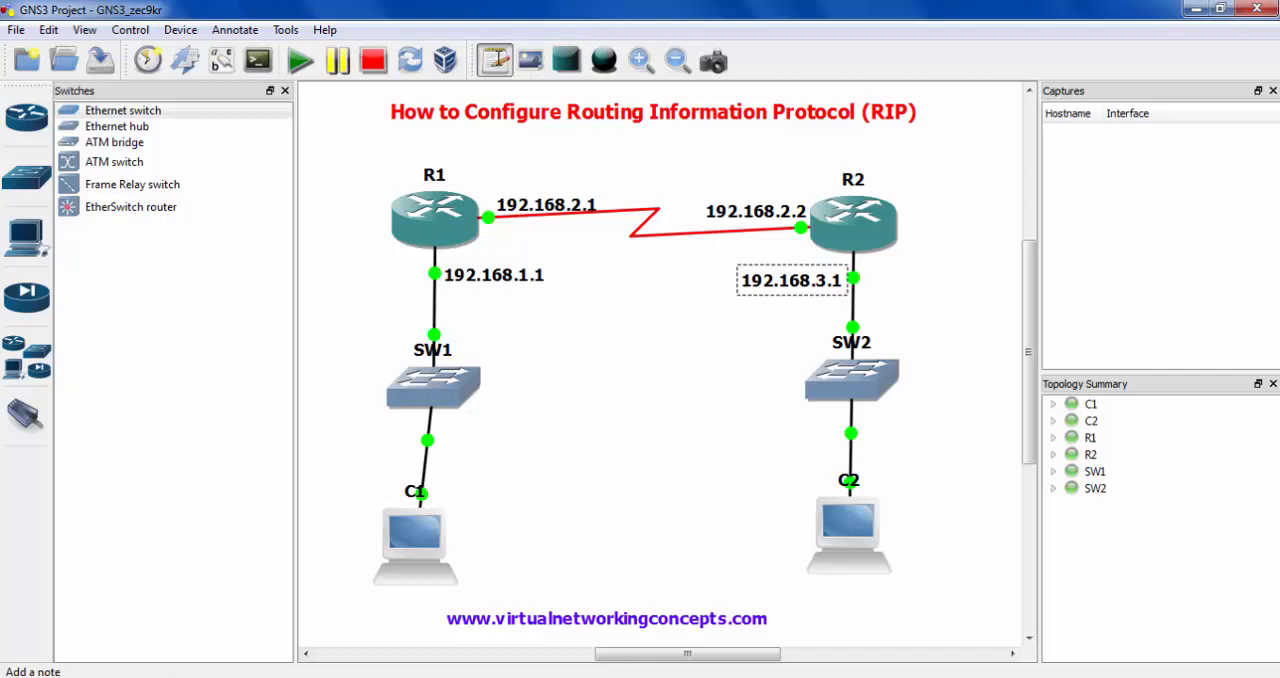
{"action": "left_click", "coordinate": [397, 596]}
{"action": "type", "text": "192"}
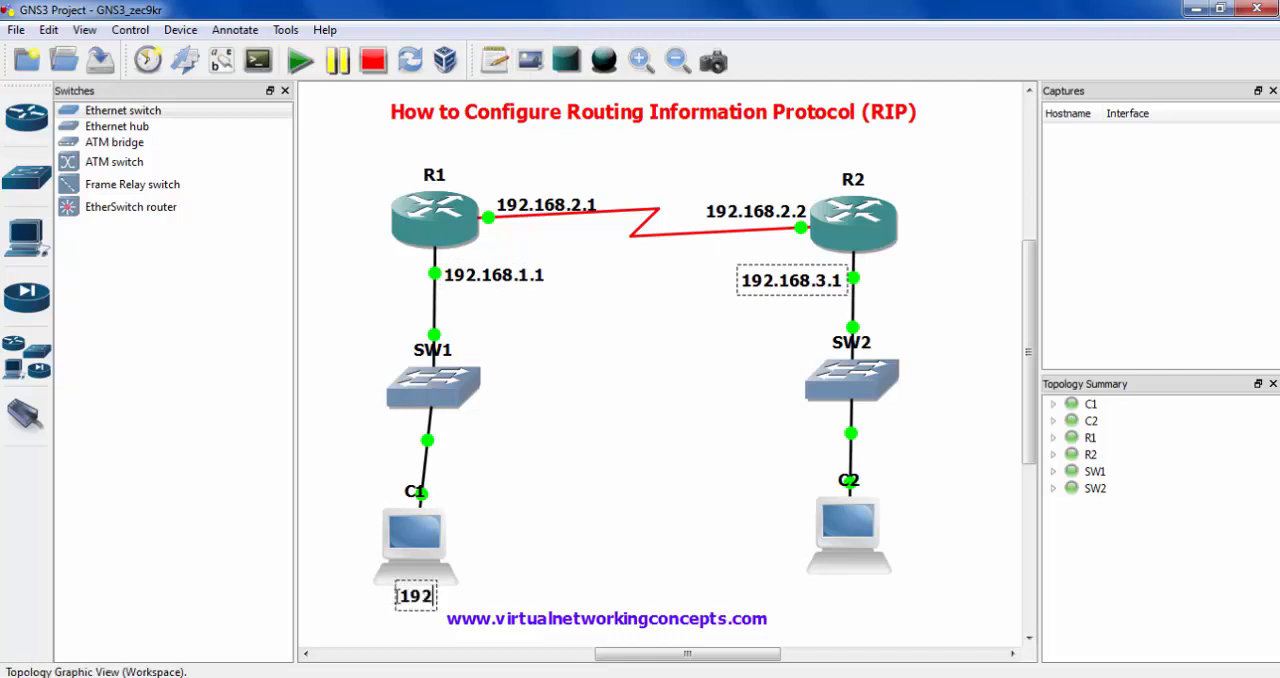
{"action": "type", "text": ".168."}
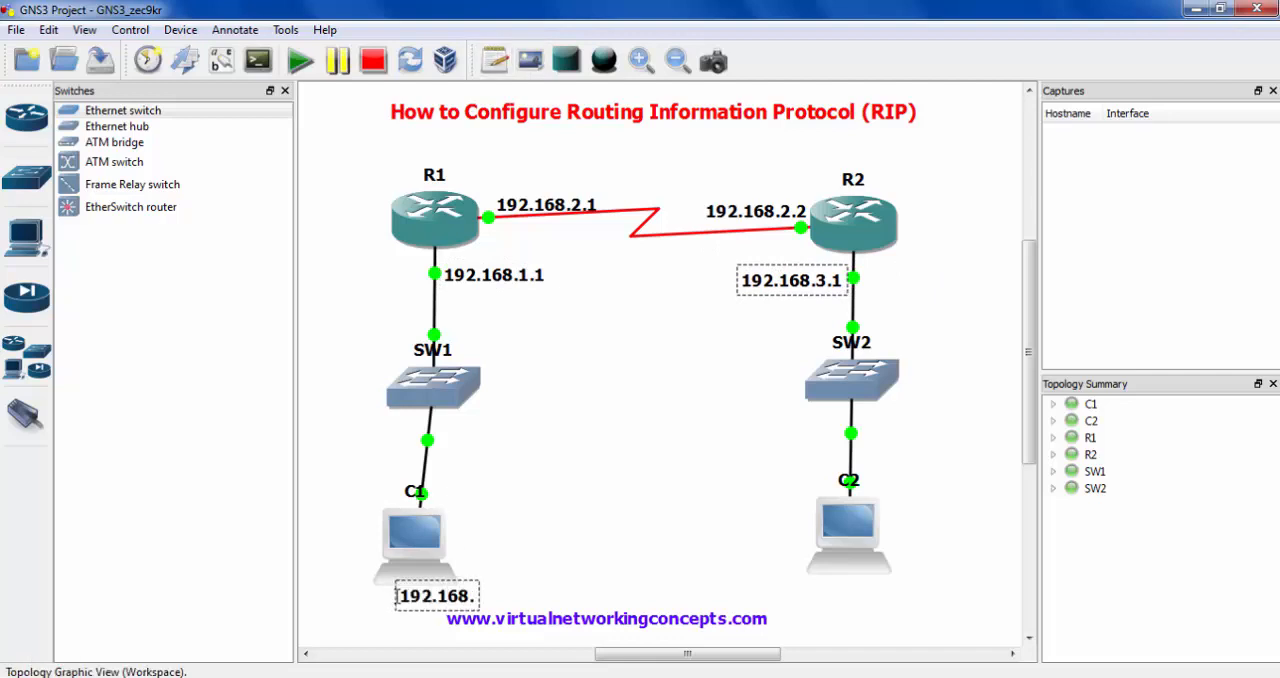
{"action": "type", "text": "1.2"}
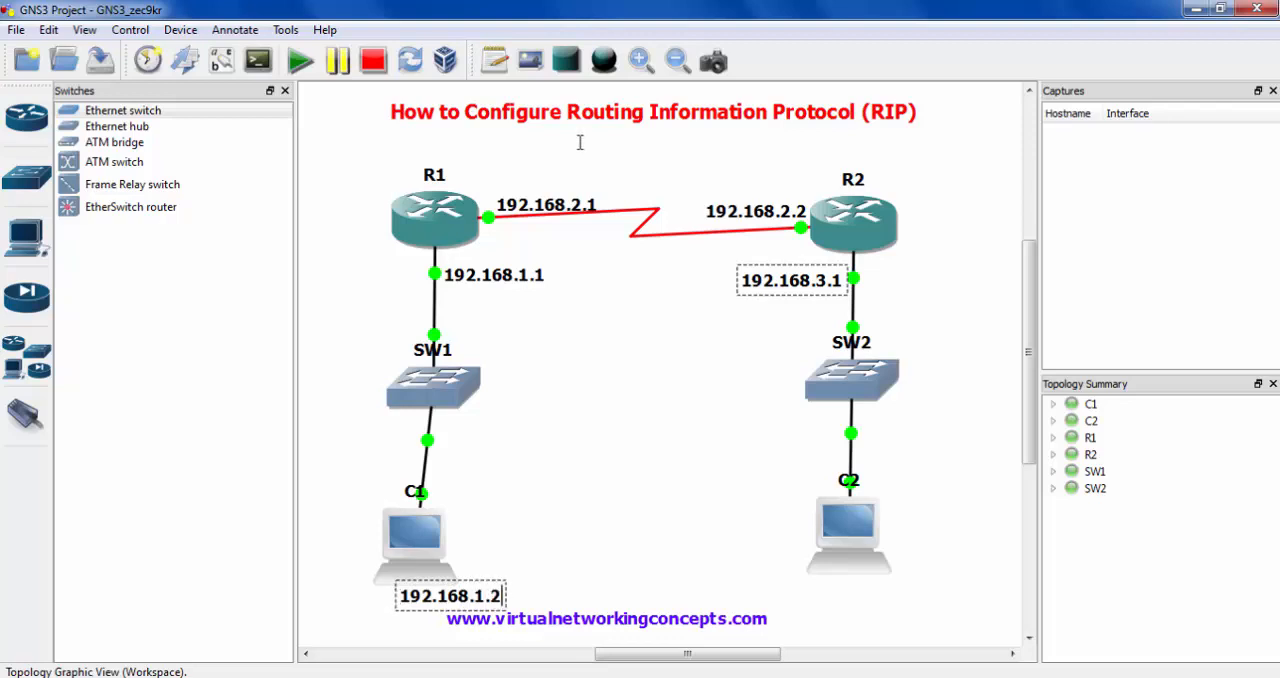
- Add the note 192.168.3.2 centred under host C2 and nudge the website note slightly lower
{"action": "left_click", "coordinate": [496, 62]}
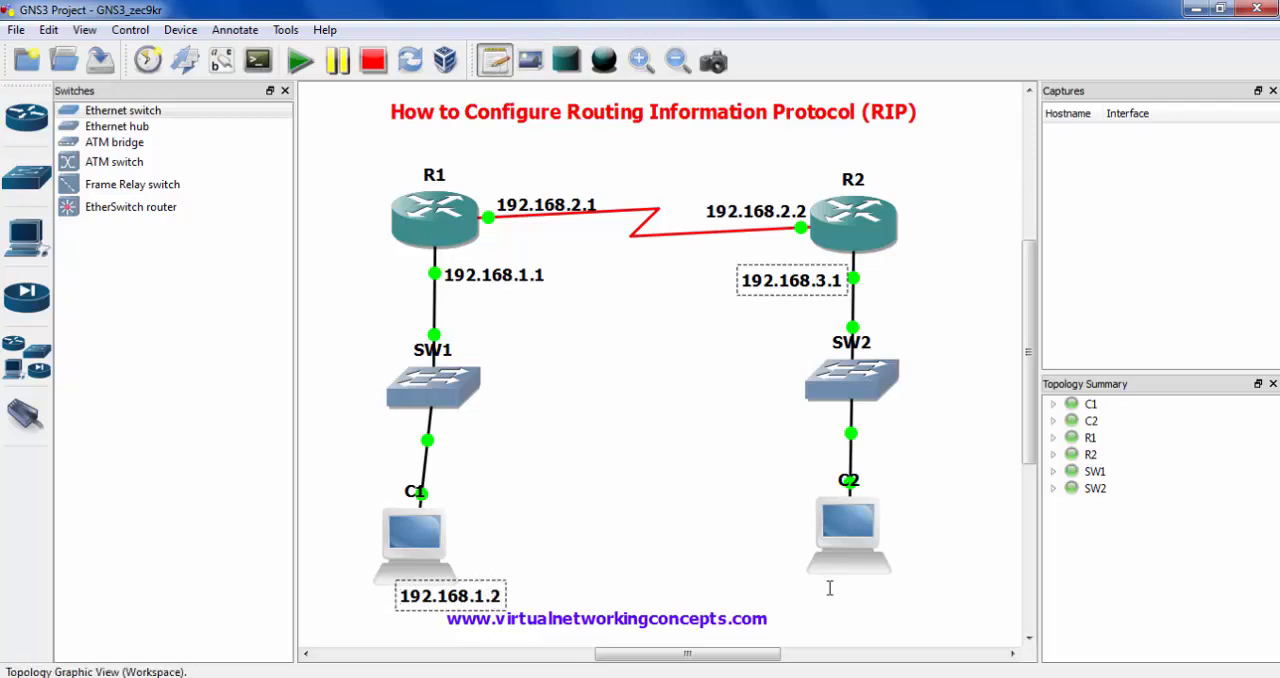
{"action": "left_click", "coordinate": [829, 587]}
{"action": "type", "text": "192.168.3.2"}
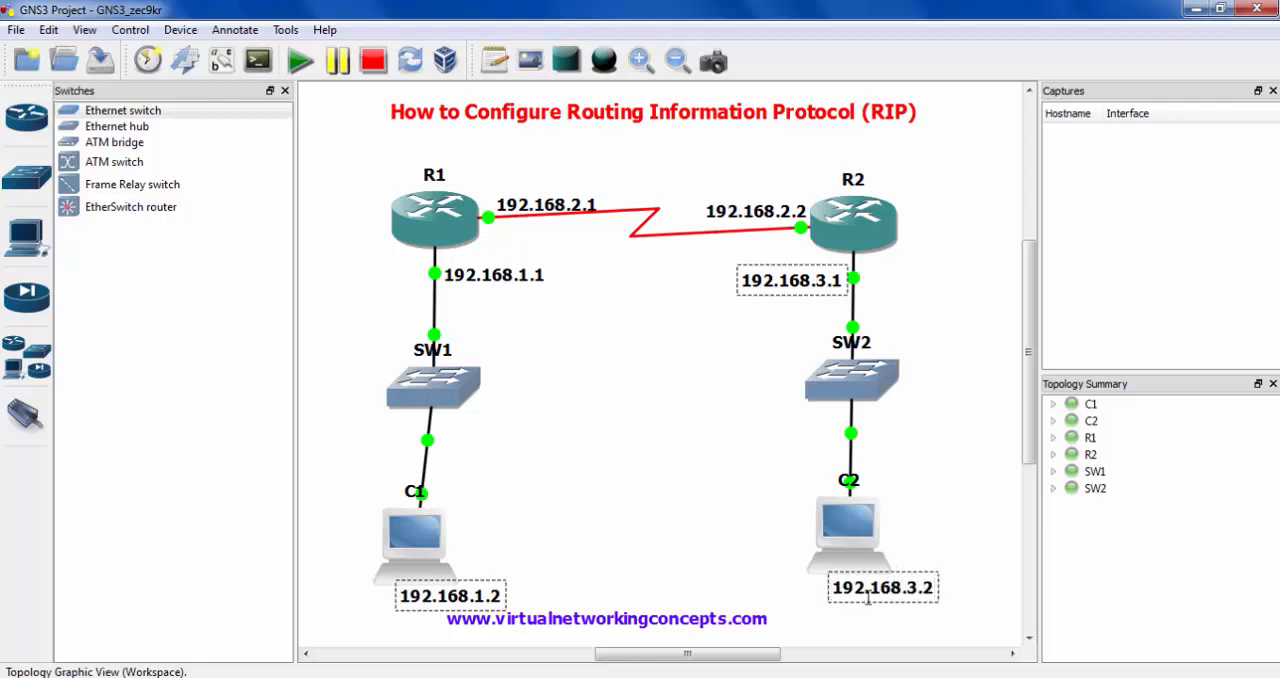
{"action": "left_click_drag", "start_coordinate": [866, 596], "coordinate": [845, 595]}
{"action": "left_click", "coordinate": [800, 625]}
{"action": "left_click", "coordinate": [716, 617]}
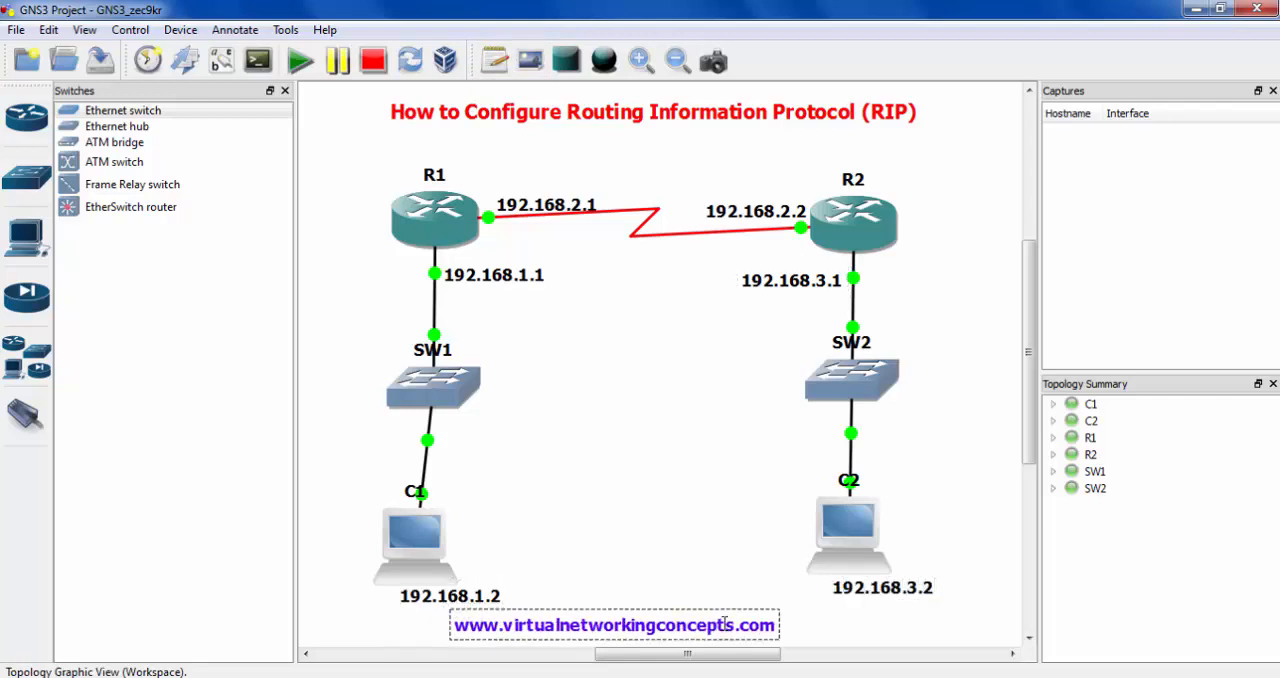
{"action": "left_click_drag", "start_coordinate": [883, 588], "coordinate": [854, 590]}
{"action": "left_click", "coordinate": [617, 333]}
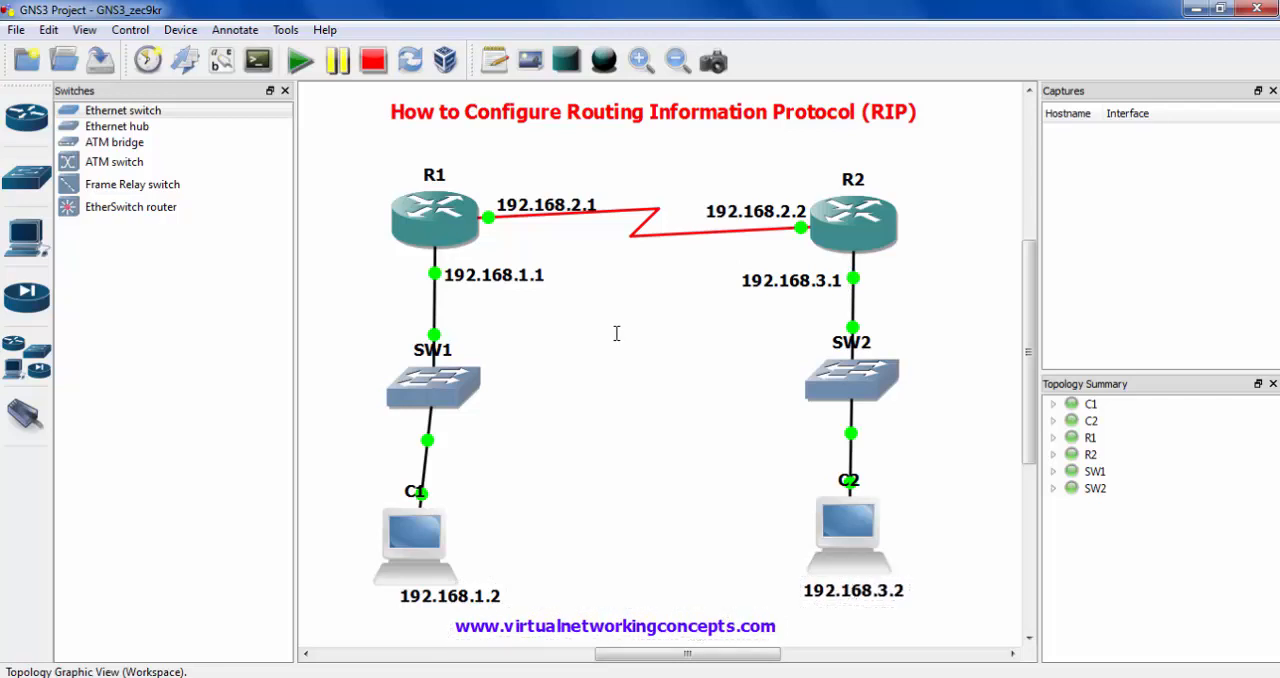
- Add the network address note 192.168.2.0 above the serial link between R1 and R2
{"action": "mouse_move", "coordinate": [366, 137]}
{"action": "left_mouse_down"}
{"action": "mouse_move", "coordinate": [600, 222]}
{"action": "mouse_move", "coordinate": [938, 238]}
{"action": "left_mouse_up"}
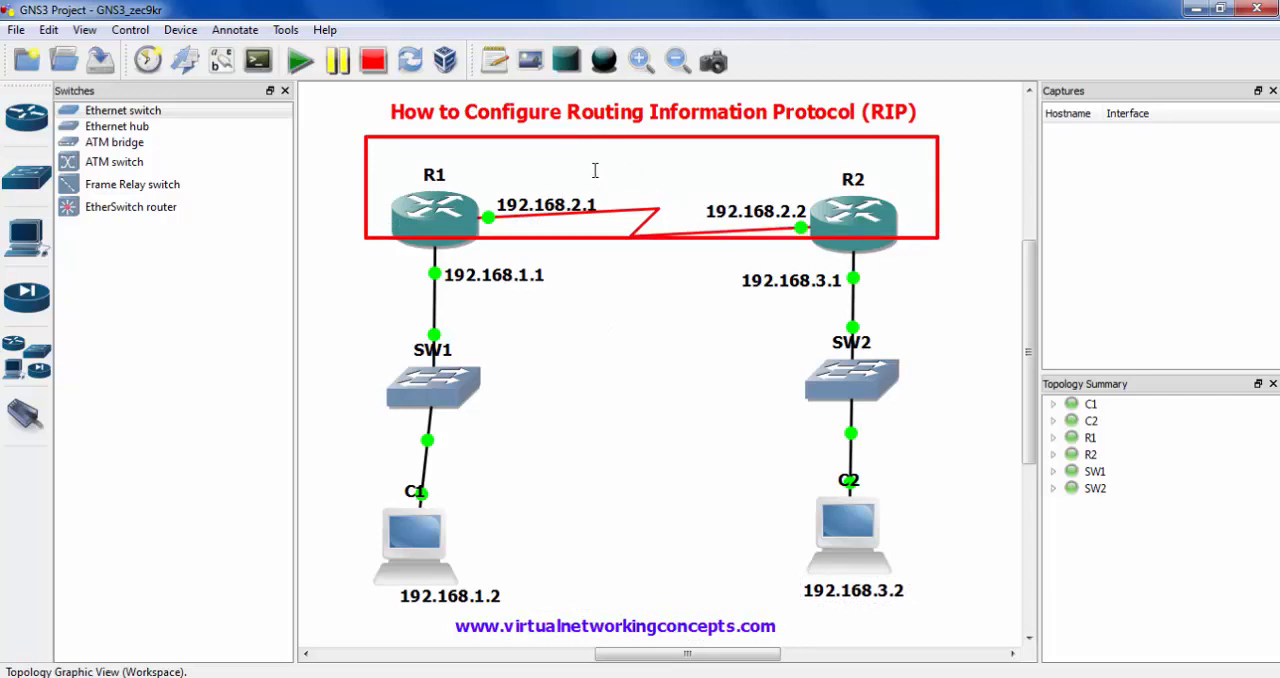
{"action": "left_click", "coordinate": [495, 61]}
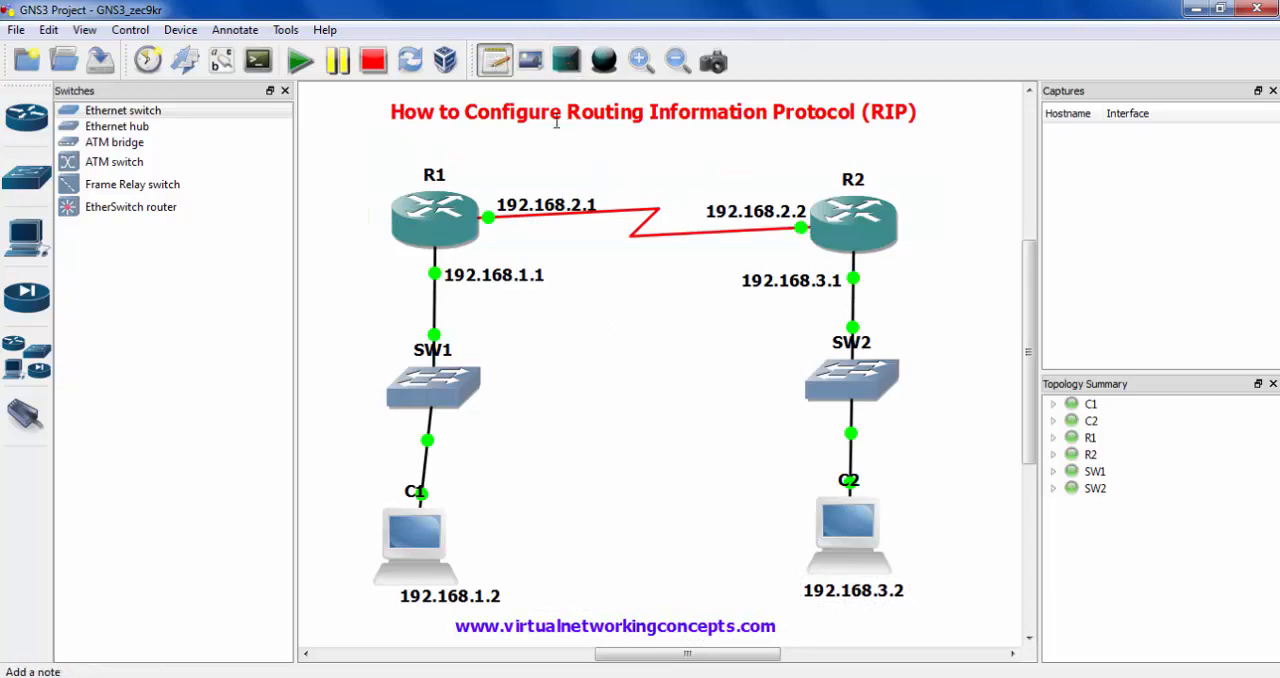
{"action": "left_click", "coordinate": [604, 150]}
{"action": "type", "text": ".168.2.0"}
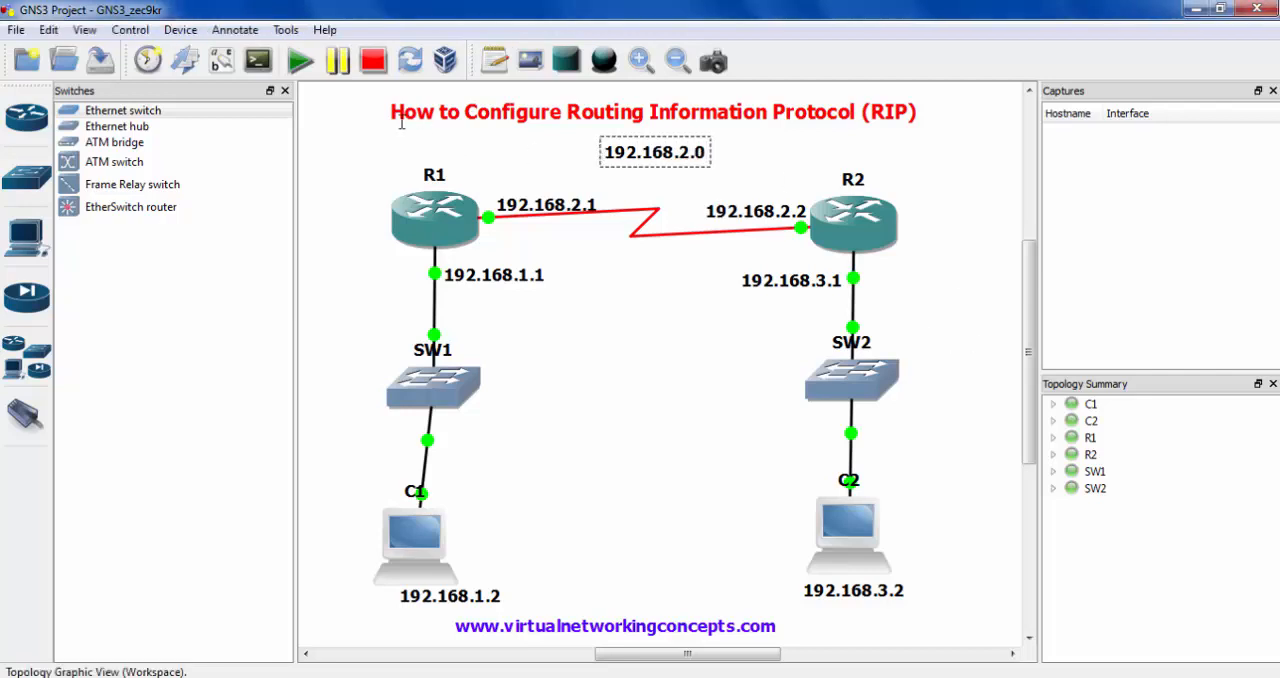
{"action": "mouse_move", "coordinate": [401, 121]}
{"action": "left_mouse_down"}
{"action": "mouse_move", "coordinate": [532, 218]}
{"action": "mouse_move", "coordinate": [916, 238]}
{"action": "mouse_move", "coordinate": [916, 250]}
{"action": "left_mouse_up"}
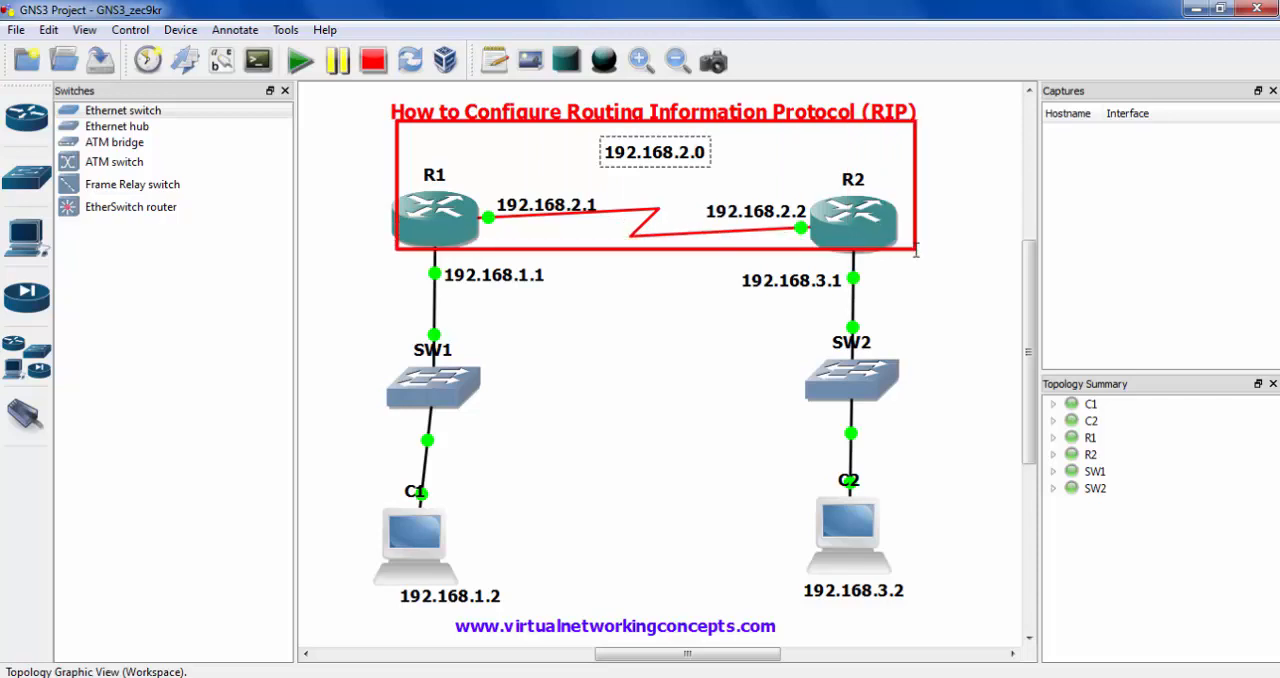
{"action": "key", "text": "Escape"}
- Add the network address note 192.168.1.0 and place it to the right of switch SW1
{"action": "left_click", "coordinate": [495, 63]}
{"action": "left_click", "coordinate": [326, 378]}
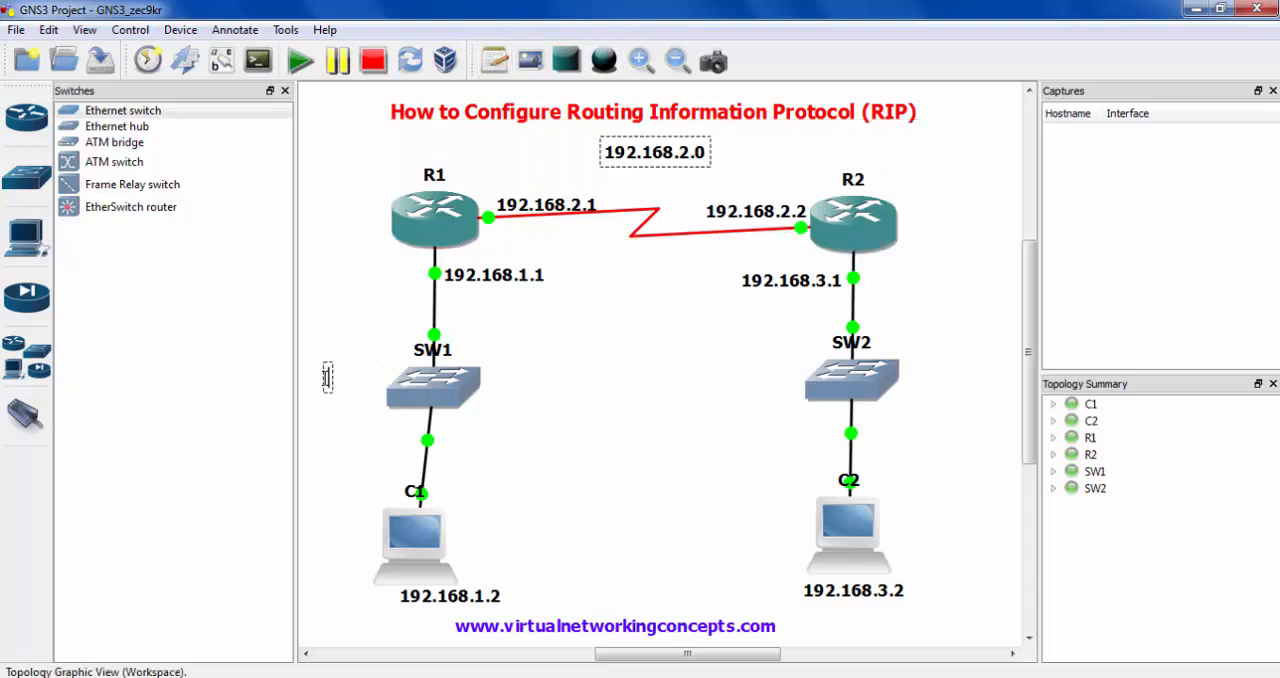
{"action": "type", "text": "192.168"}
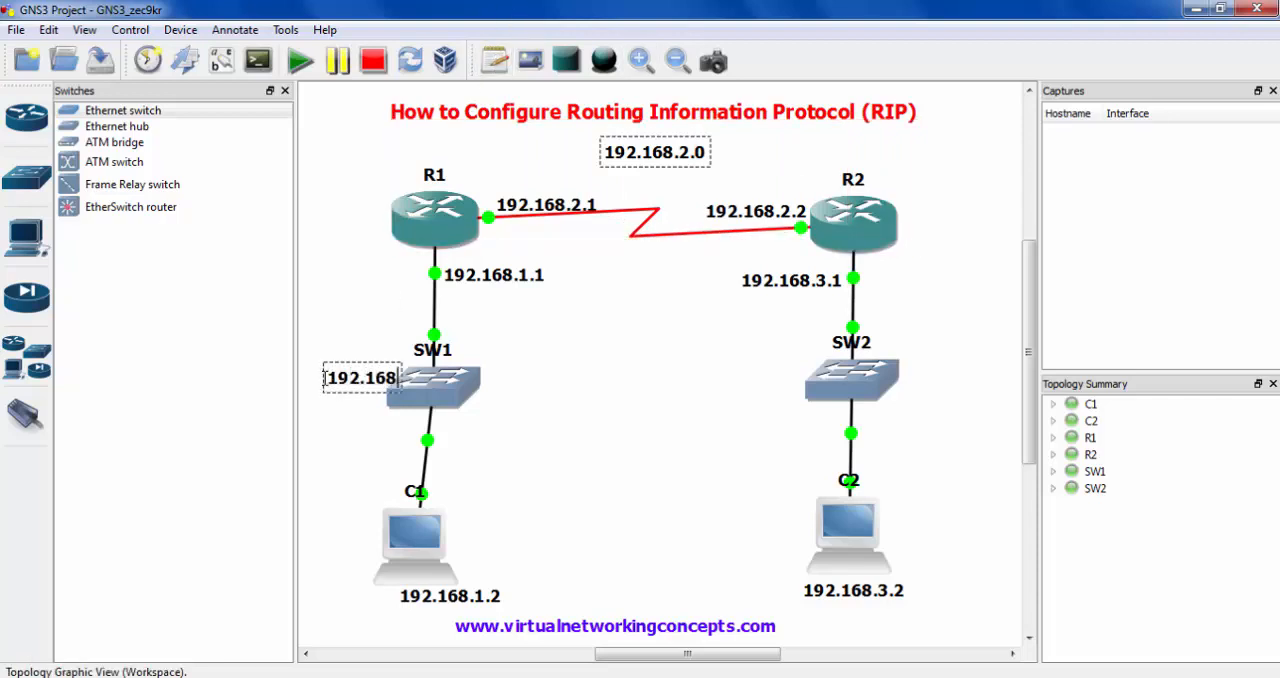
{"action": "type", "text": ".1.0"}
{"action": "left_click", "coordinate": [532, 451]}
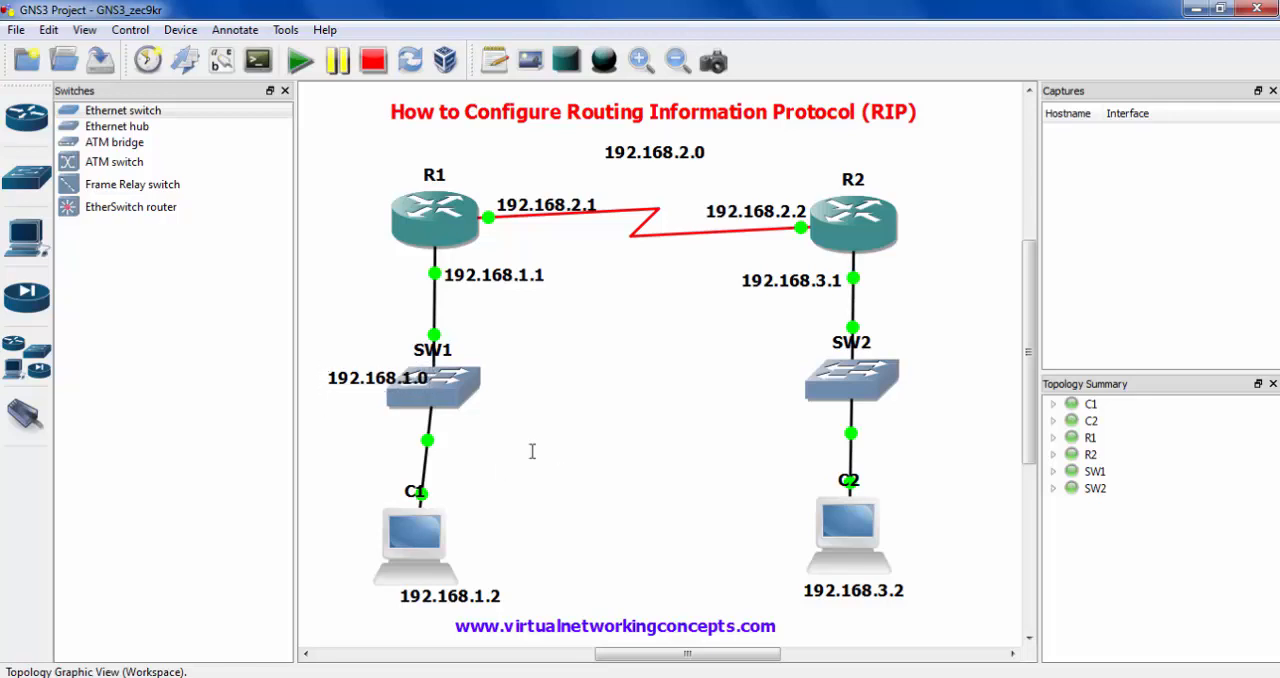
{"action": "left_click_drag", "start_coordinate": [372, 373], "coordinate": [530, 380]}
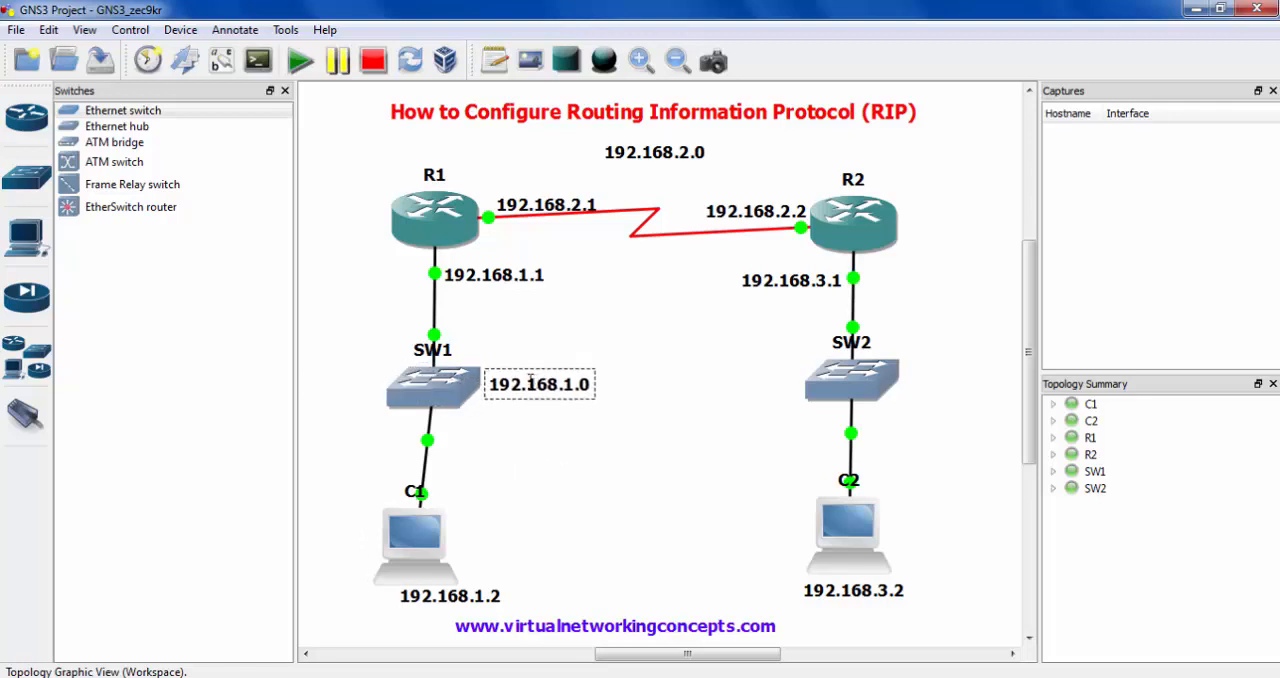
{"action": "mouse_move", "coordinate": [386, 196]}
{"action": "left_mouse_down"}
{"action": "mouse_move", "coordinate": [594, 366]}
{"action": "mouse_move", "coordinate": [603, 597]}
{"action": "left_mouse_up"}
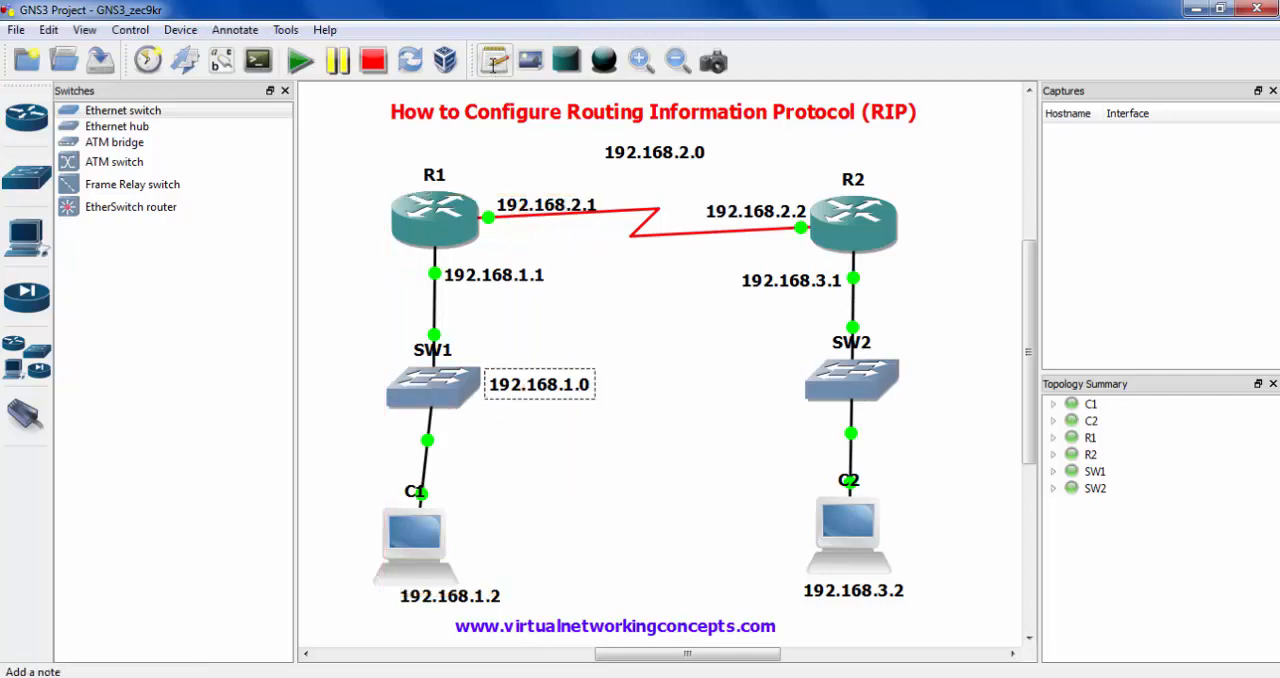
- Add the network address note 192.168.3.0 and place it beside switch SW2 without overlapping its symbol
{"action": "left_click", "coordinate": [494, 61]}
{"action": "left_click", "coordinate": [730, 386]}
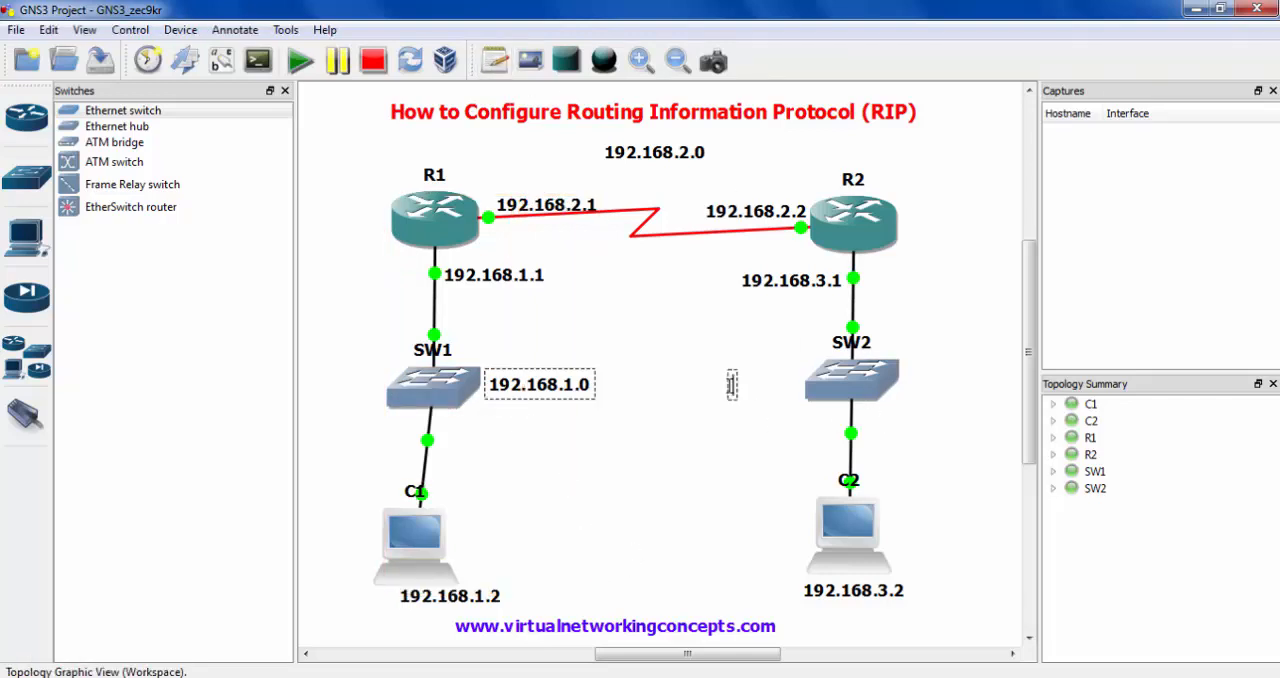
{"action": "type", "text": "192.168.3.0"}
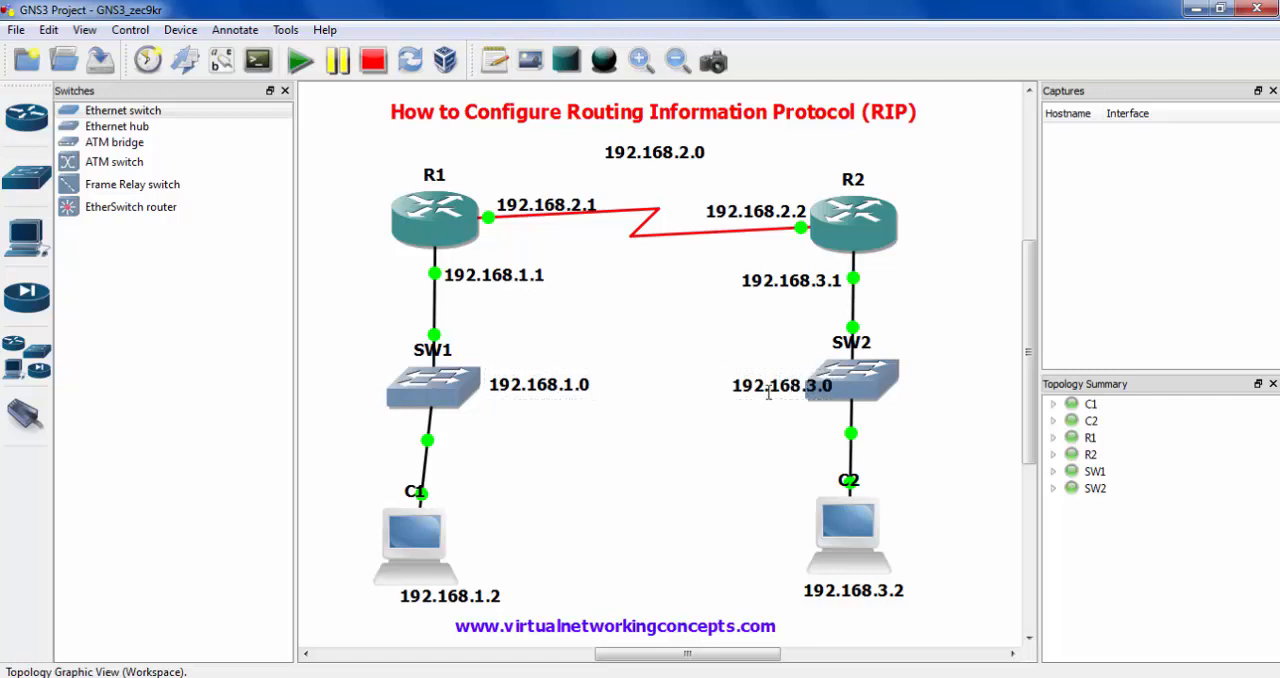
{"action": "left_click_drag", "start_coordinate": [765, 393], "coordinate": [746, 392]}
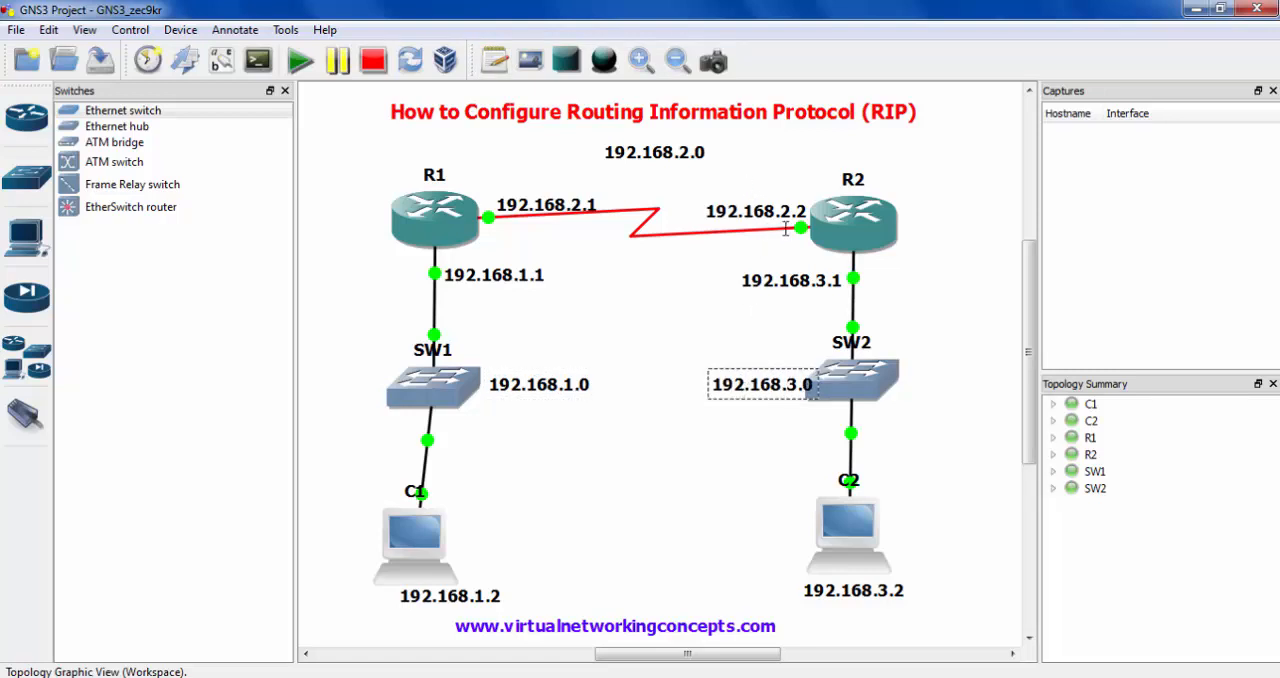
{"action": "left_click_drag", "start_coordinate": [783, 227], "coordinate": [955, 607]}
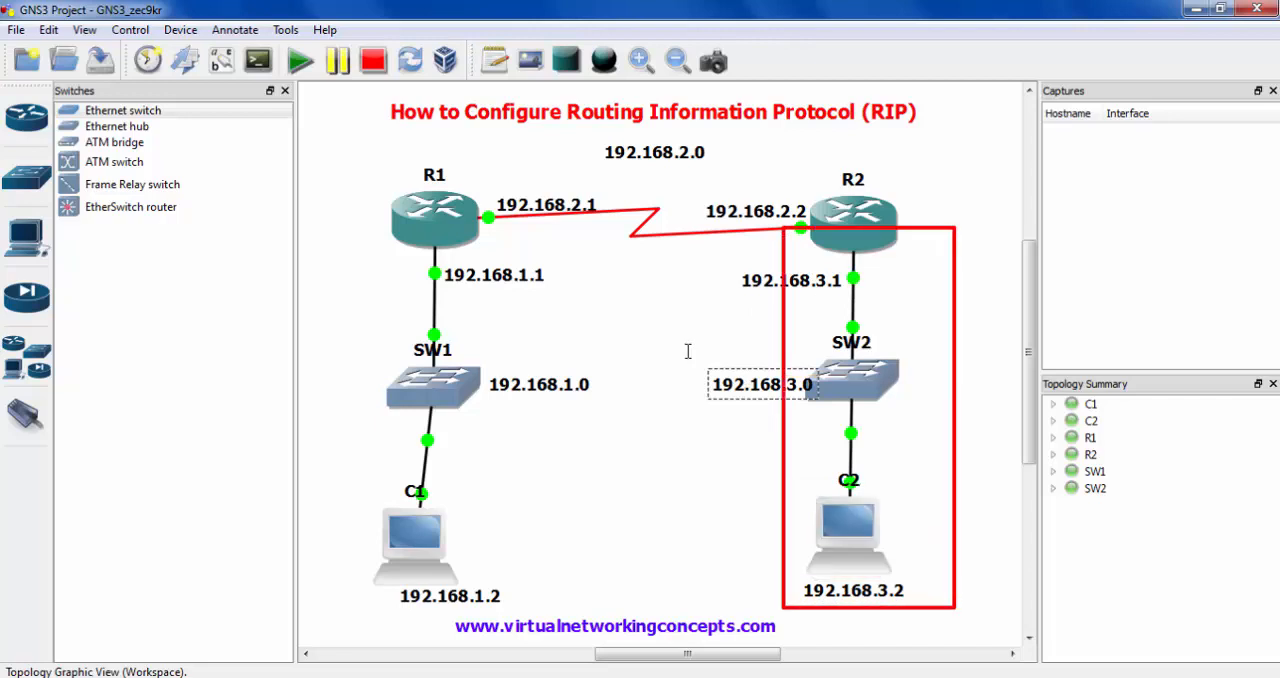
{"action": "left_click_drag", "start_coordinate": [686, 350], "coordinate": [848, 406]}
{"action": "key", "text": "Escape"}
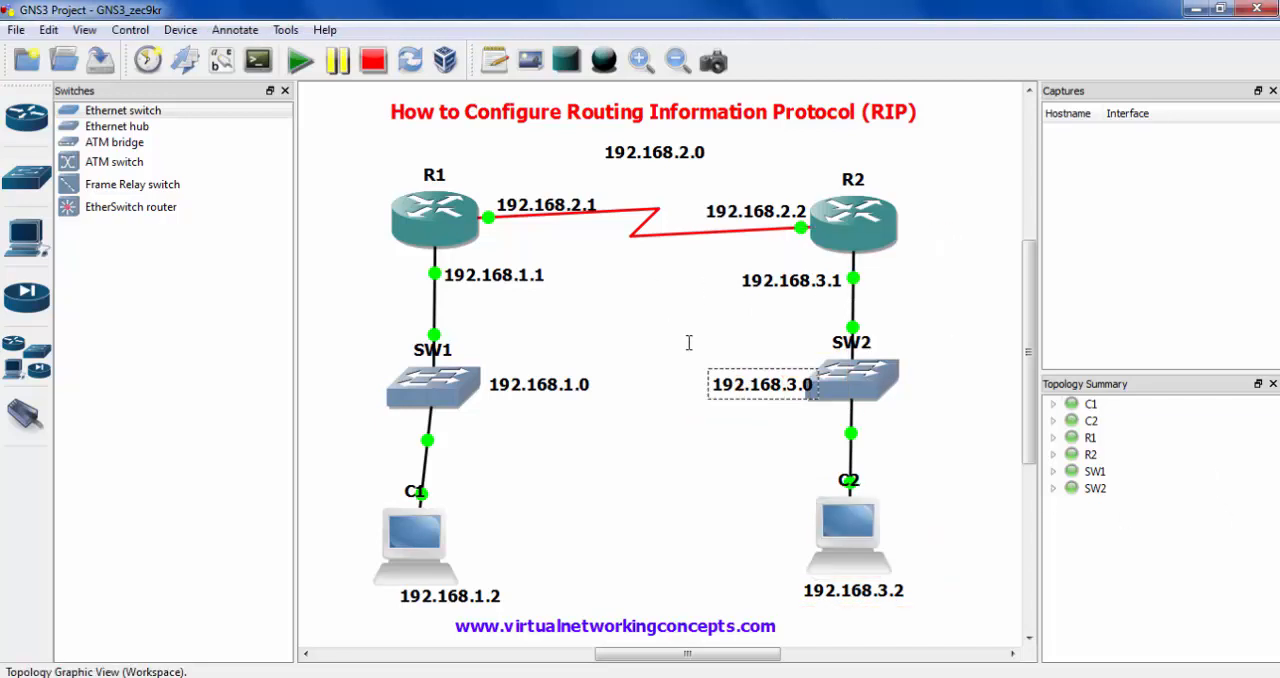
{"action": "mouse_move", "coordinate": [773, 391]}
{"action": "left_mouse_down"}
{"action": "mouse_move", "coordinate": [760, 387]}
{"action": "mouse_move", "coordinate": [774, 392]}
{"action": "mouse_move", "coordinate": [765, 398]}
{"action": "left_mouse_up"}
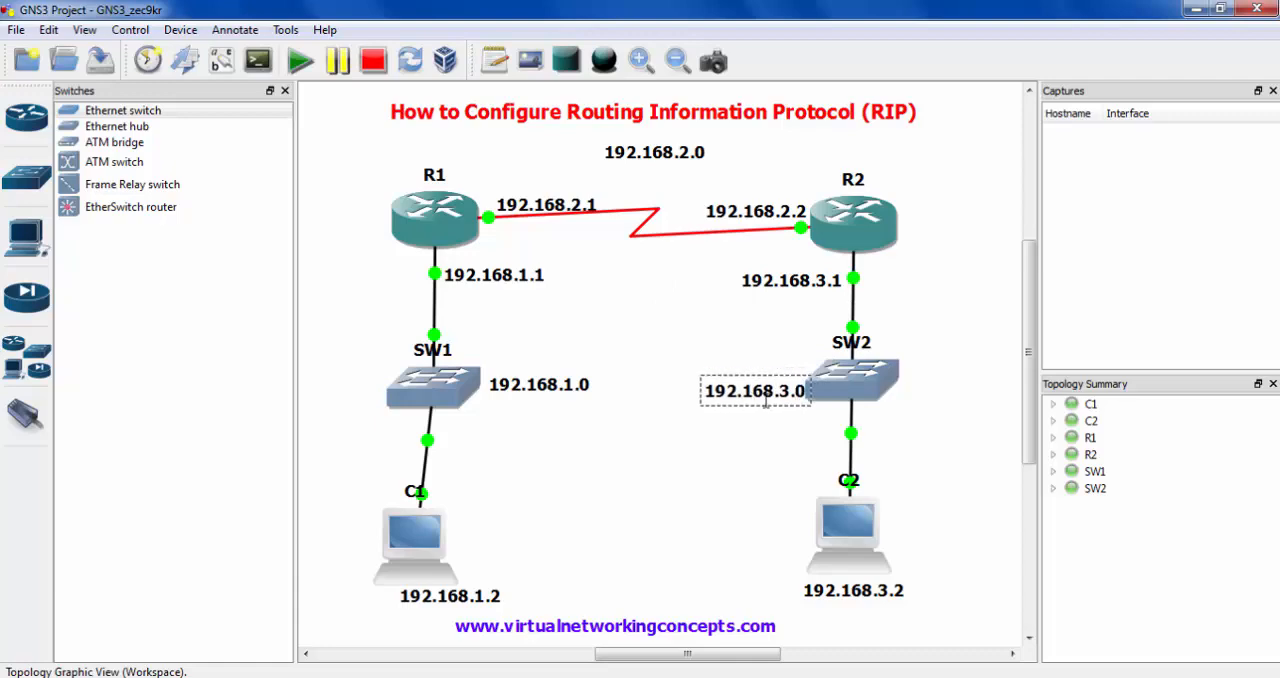
- Show the interface labels on all links and nudge router R1 slightly up
{"action": "left_click", "coordinate": [221, 61]}
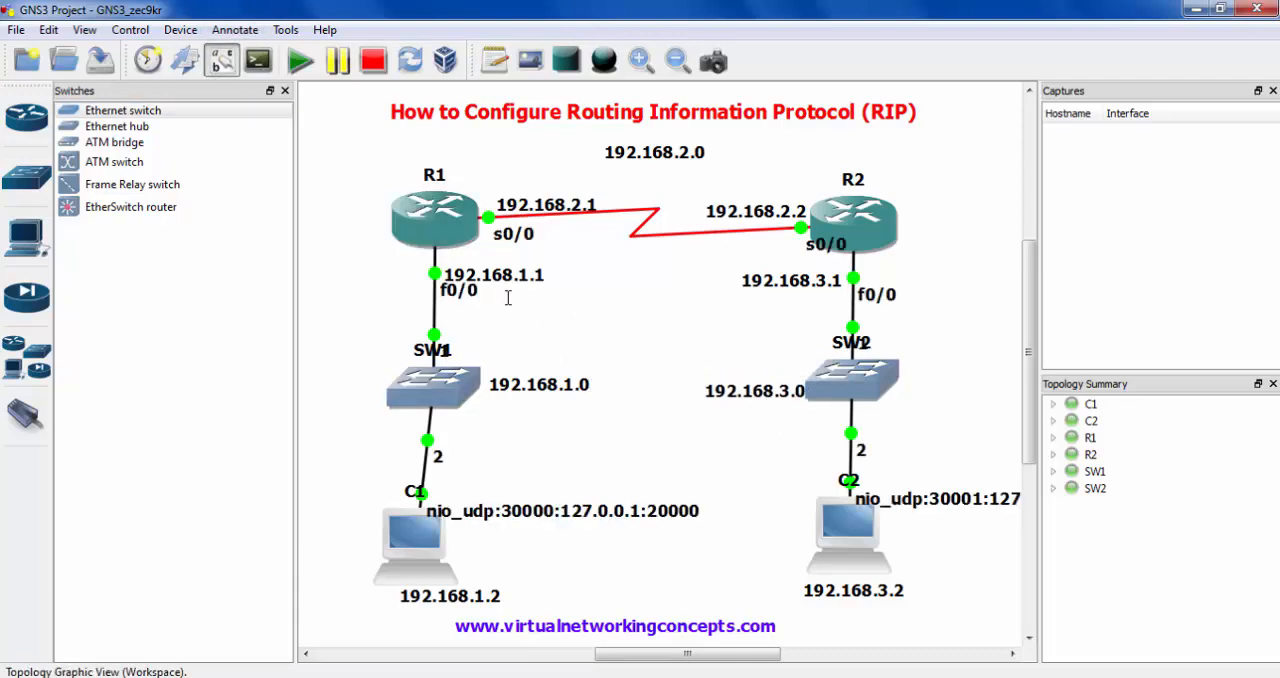
{"action": "scroll", "coordinate": [508, 298], "scroll_direction": "down", "scroll_amount": 2}
{"action": "scroll", "coordinate": [508, 298], "scroll_direction": "up", "scroll_amount": 2}
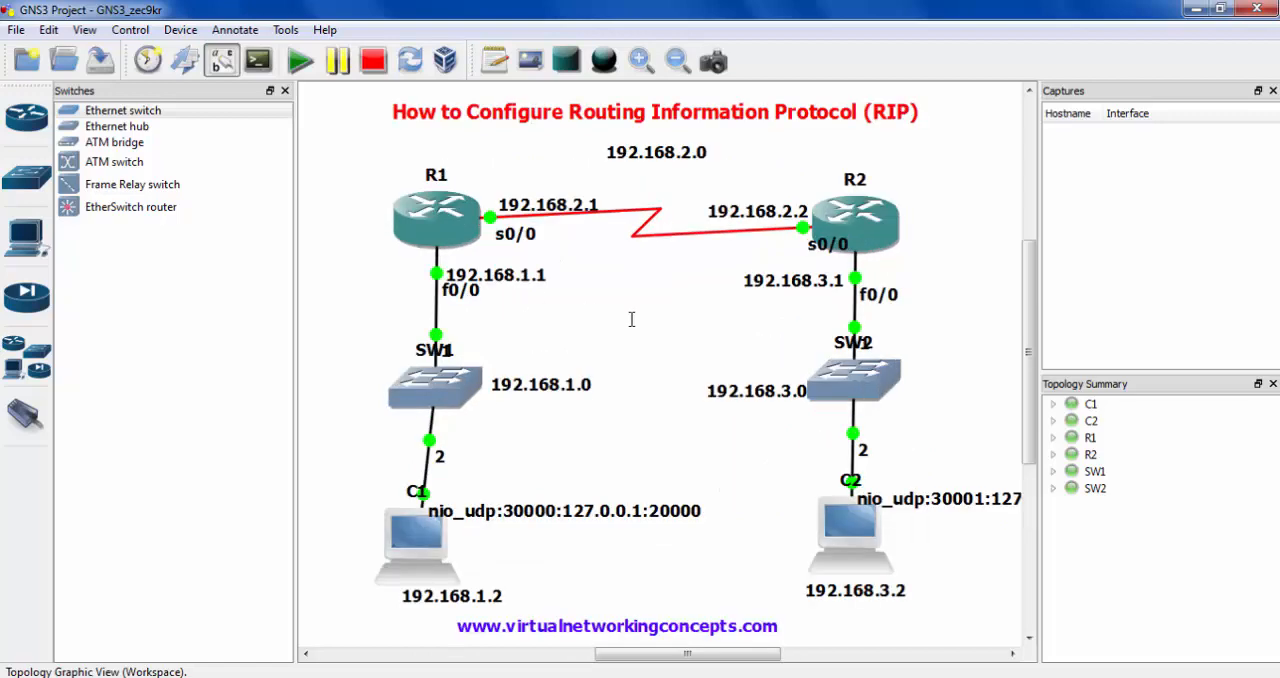
{"action": "left_click_drag", "start_coordinate": [459, 243], "coordinate": [443, 218]}
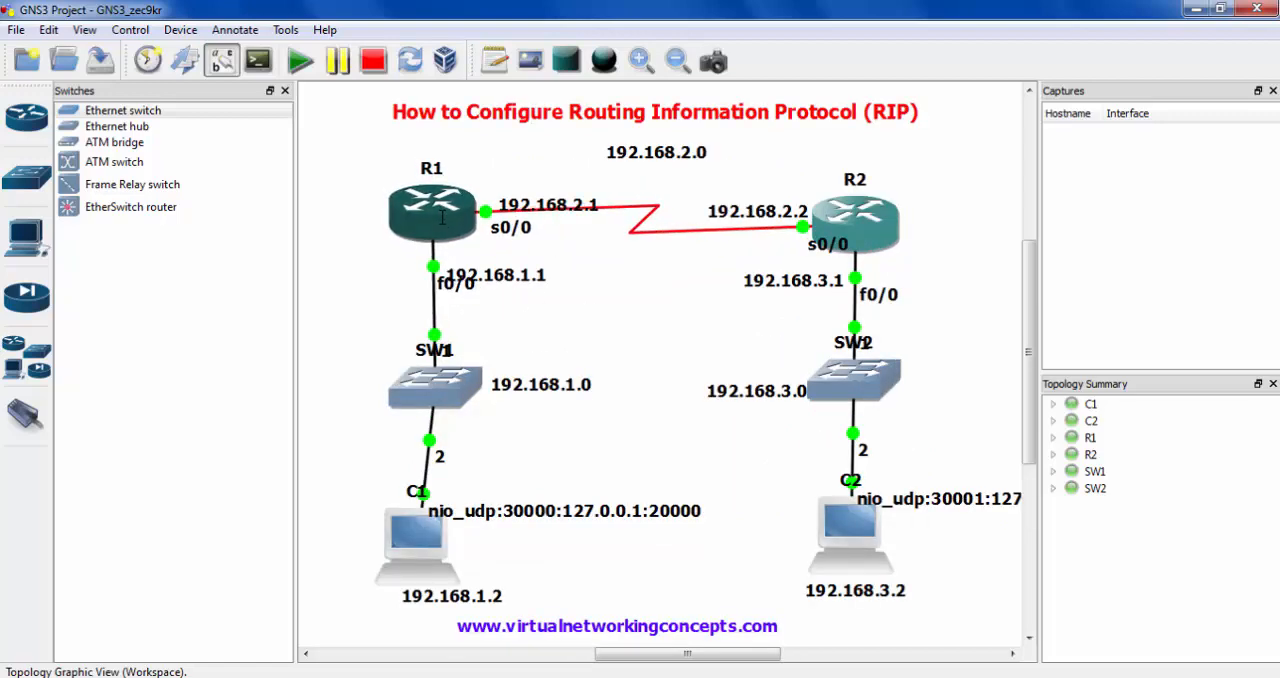
- Open the console of router R1, enlarge its window and move it clear of R1, SW1 and C1 in the topology
{"action": "right_click", "coordinate": [444, 218]}
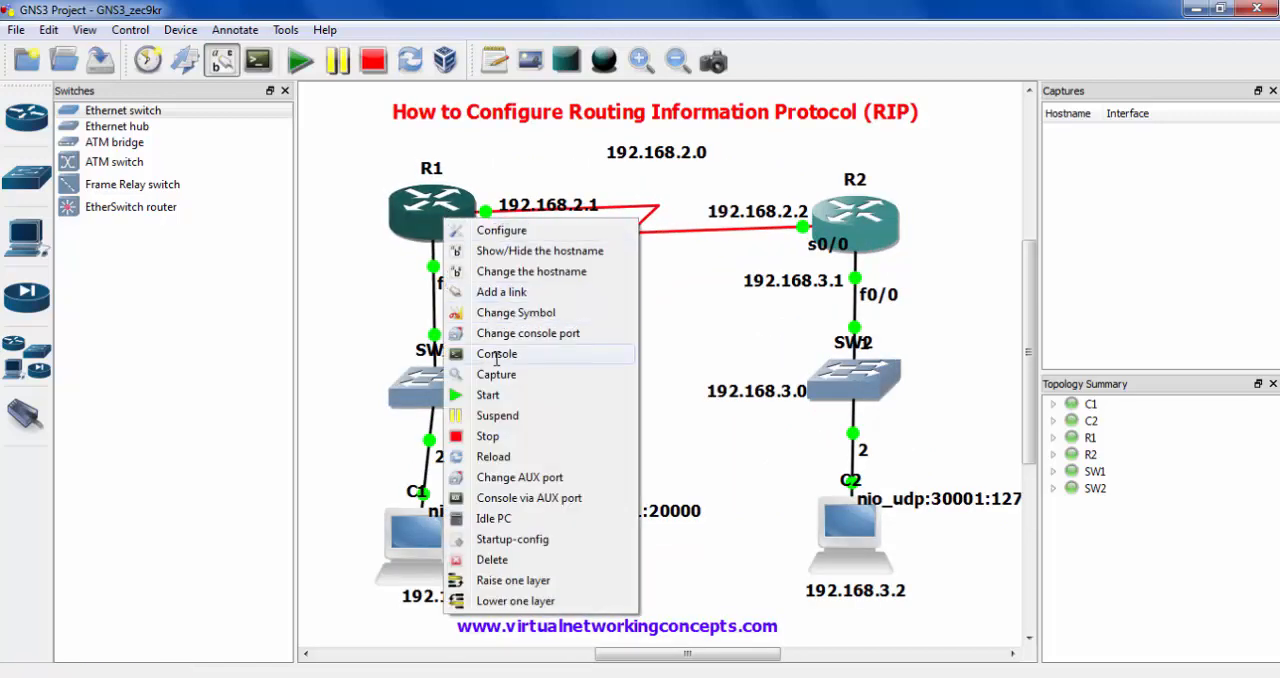
{"action": "left_click", "coordinate": [497, 356]}
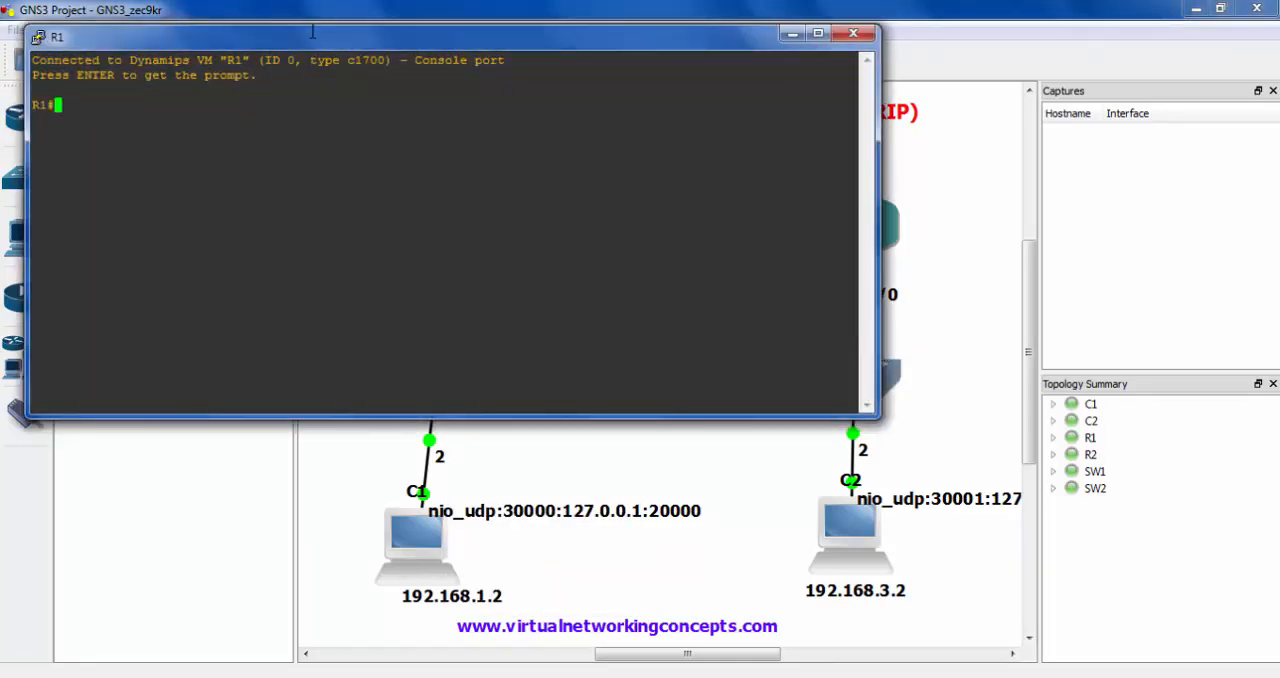
{"action": "left_click_drag", "start_coordinate": [313, 28], "coordinate": [350, 136]}
{"action": "left_click", "coordinate": [564, 122]}
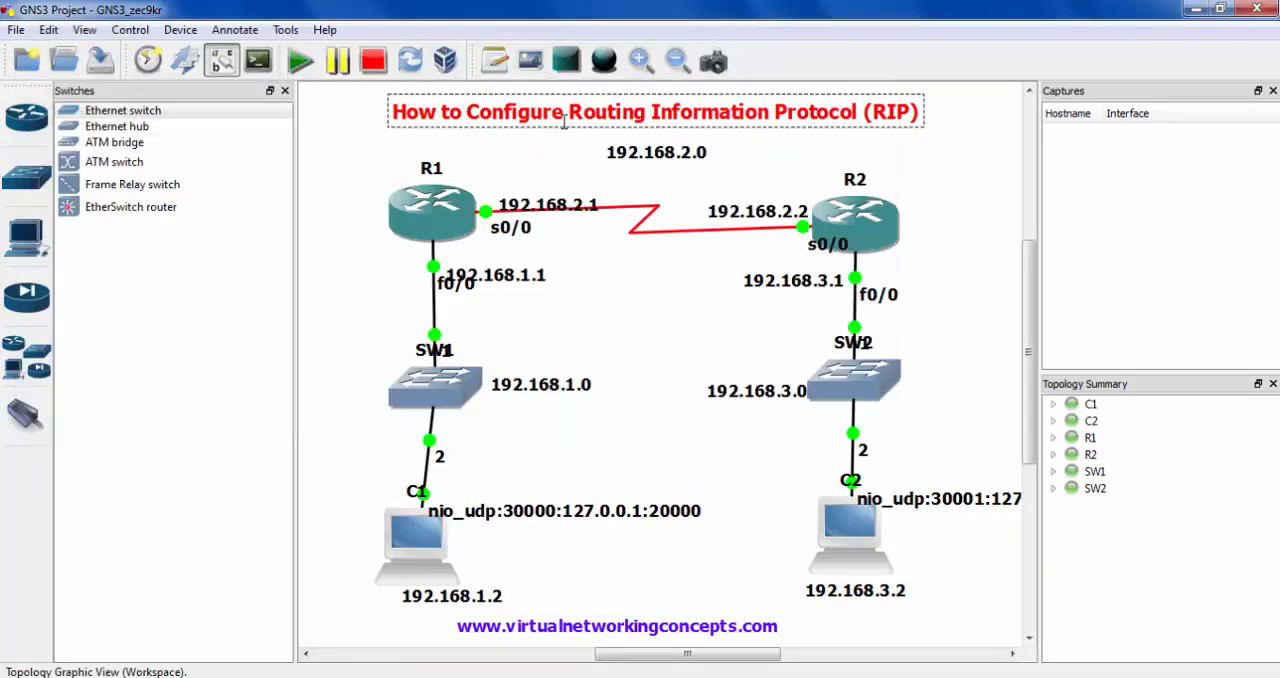
{"action": "left_click", "coordinate": [462, 675]}
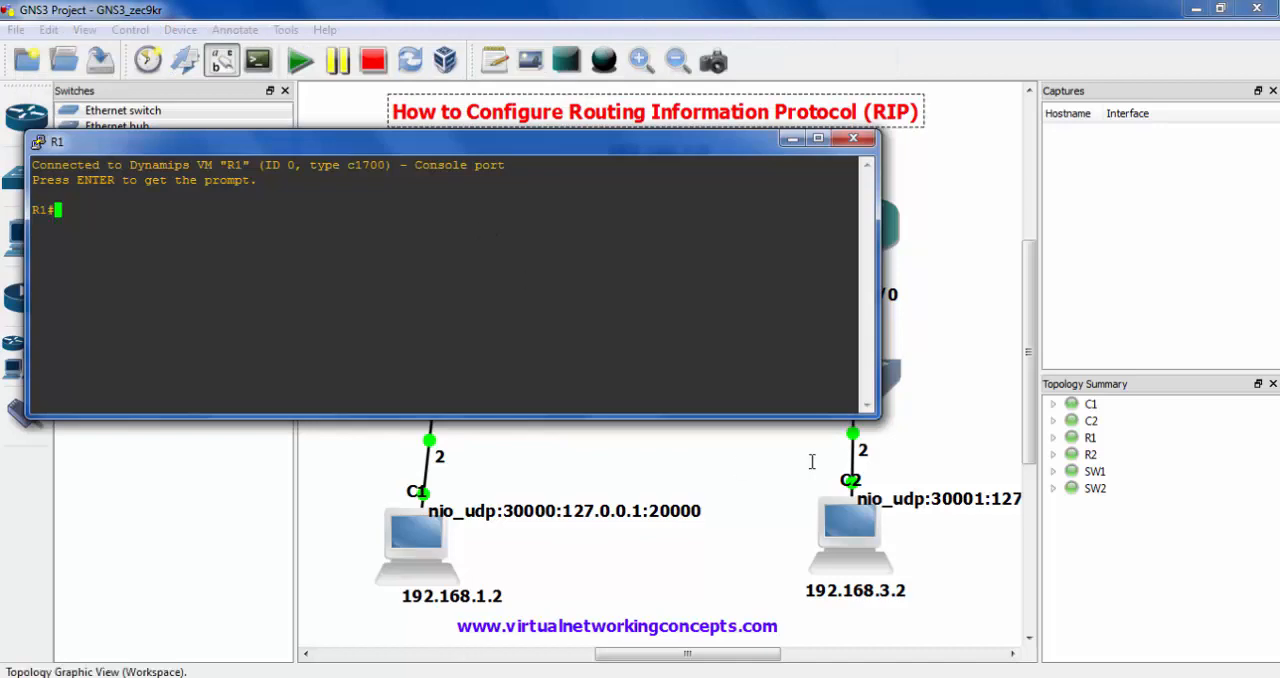
{"action": "left_click_drag", "start_coordinate": [878, 414], "coordinate": [1068, 521]}
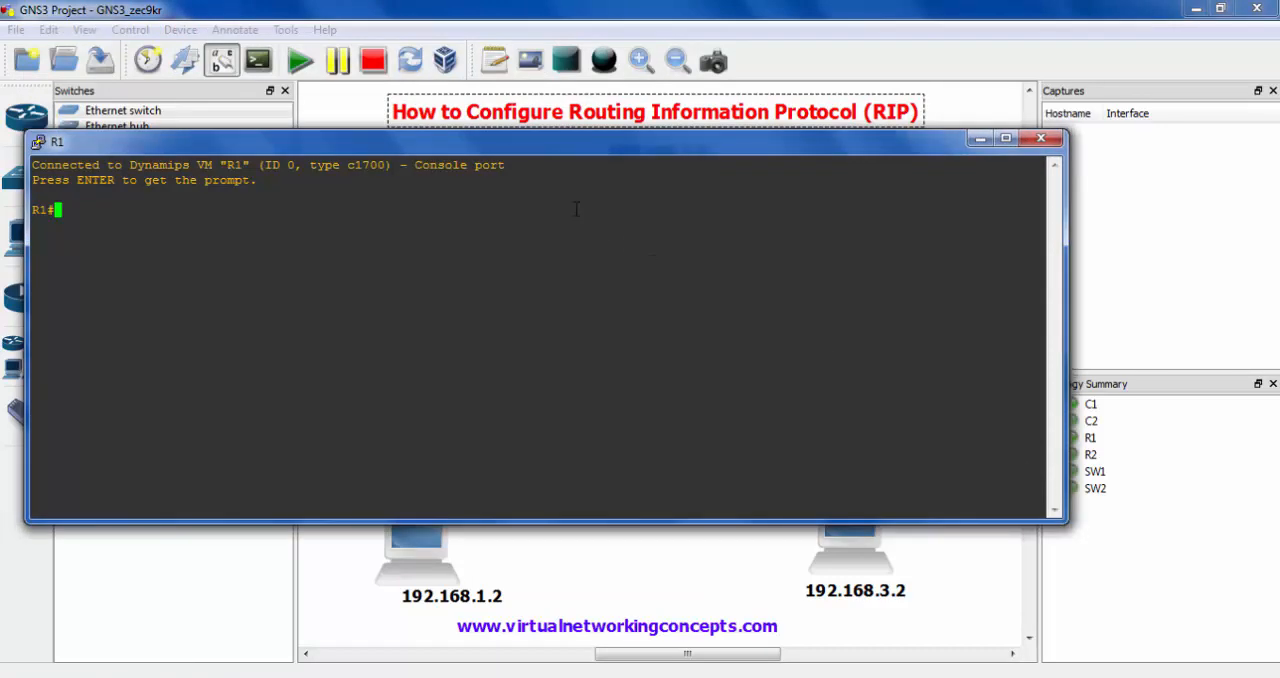
{"action": "left_click_drag", "start_coordinate": [500, 141], "coordinate": [1066, 196]}
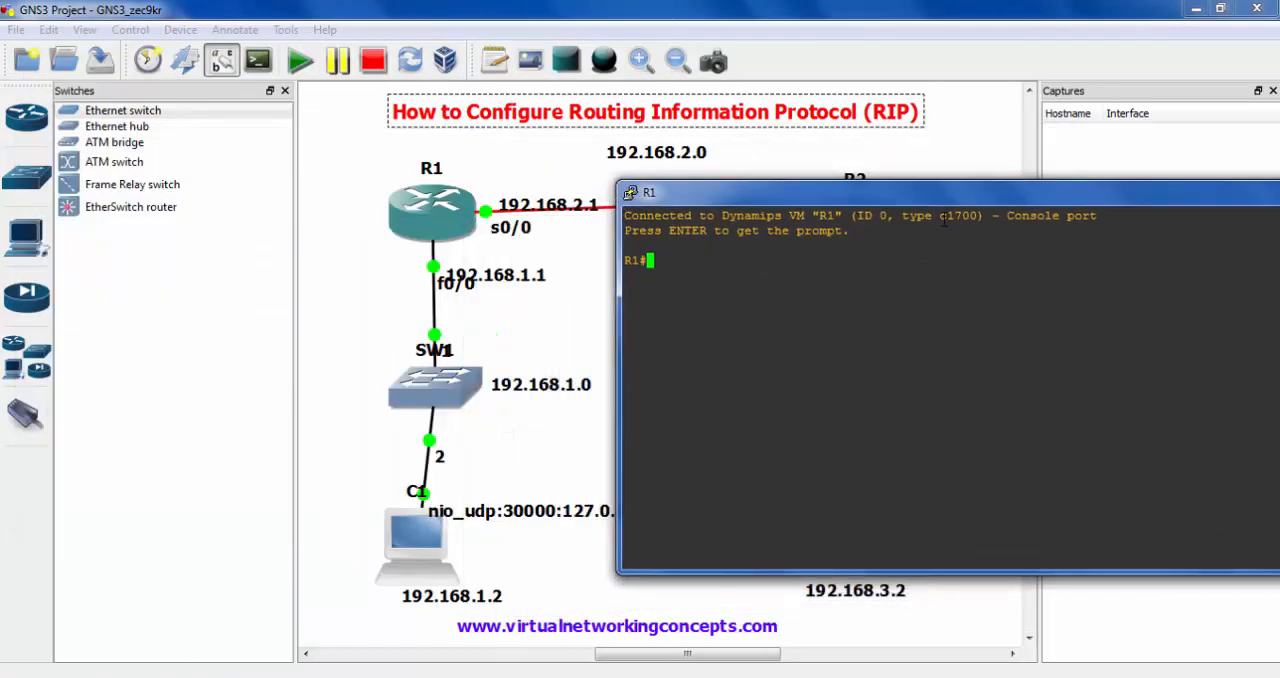
- Move the 192.168.1.1 note slightly up, clear of R1's f0/0 label, and return to the R1 console
{"action": "left_click_drag", "start_coordinate": [477, 208], "coordinate": [551, 247]}
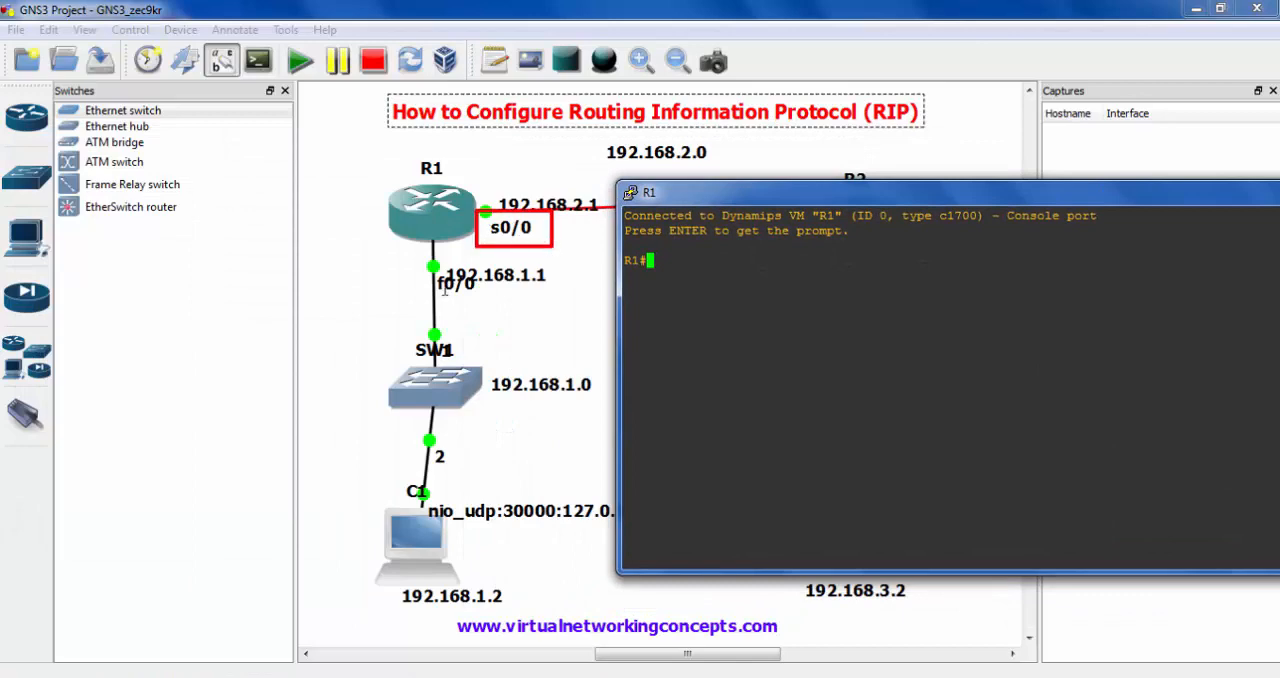
{"action": "mouse_move", "coordinate": [432, 270]}
{"action": "left_mouse_down"}
{"action": "mouse_move", "coordinate": [496, 297]}
{"action": "mouse_move", "coordinate": [507, 262]}
{"action": "left_mouse_up"}
{"action": "key", "text": "Escape"}
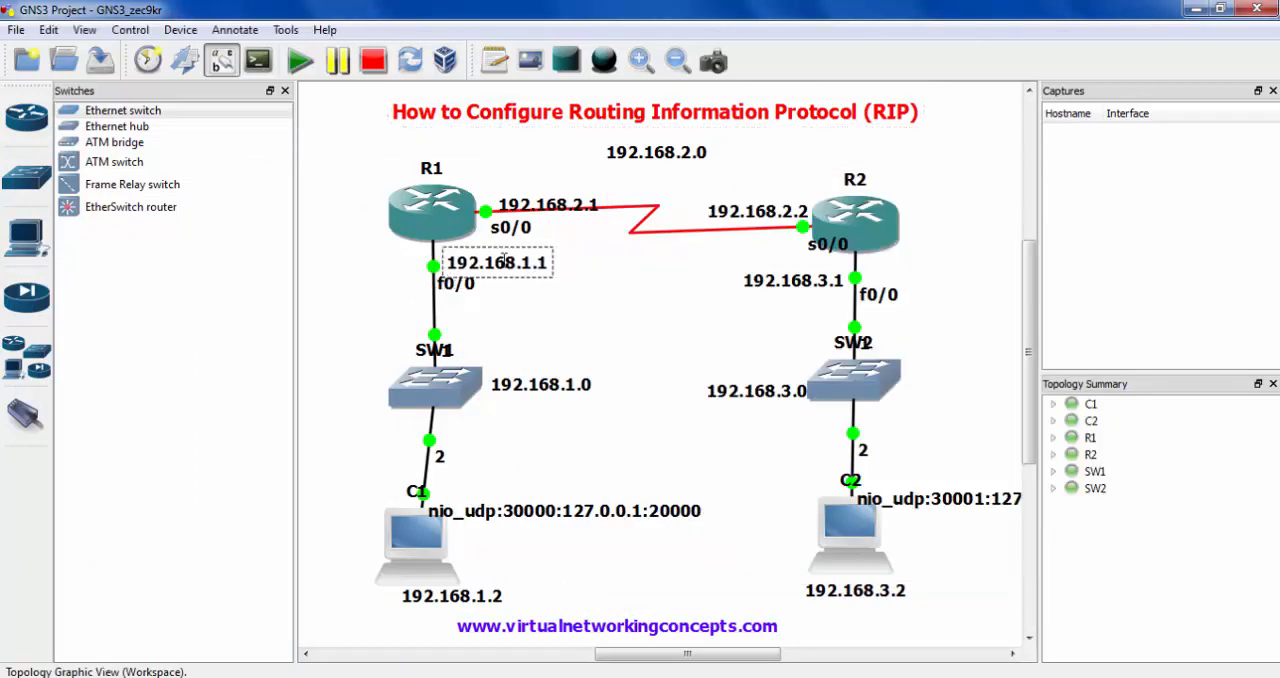
{"action": "key", "text": "alt+Tab"}
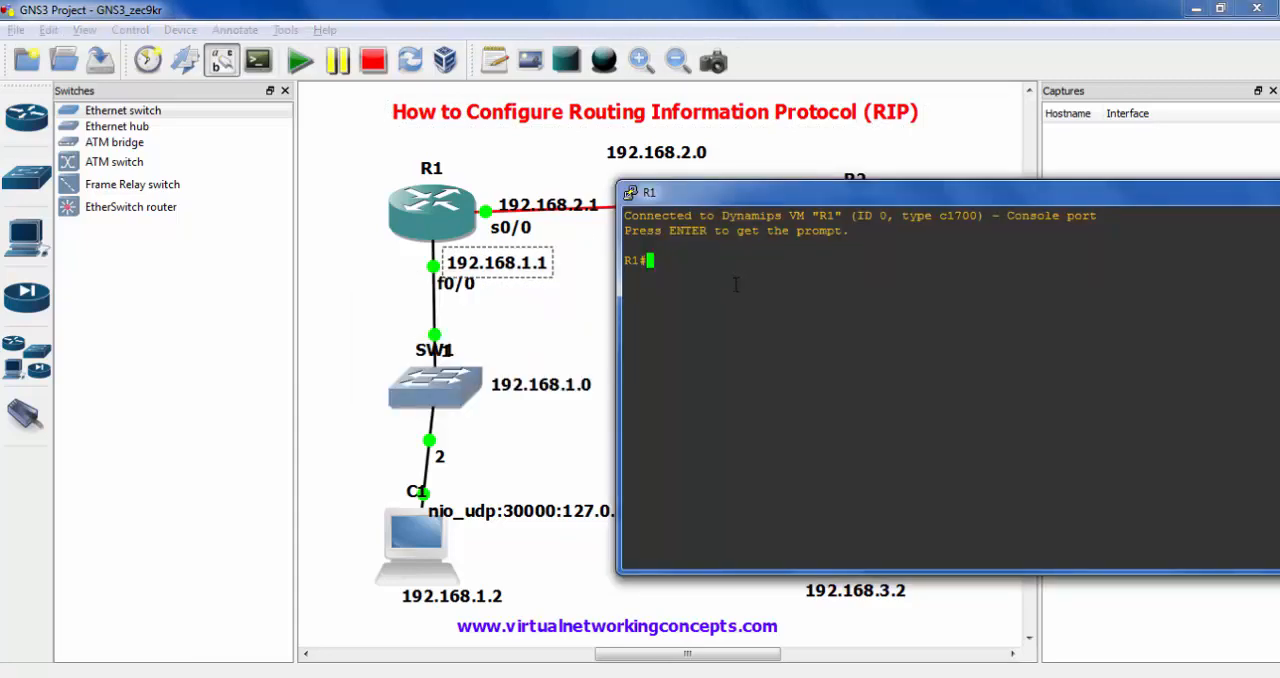
- List R1's interfaces and their status with sh ip interface brief
{"action": "type", "text": "sh ip int"}
{"action": "key", "text": "Tab"}
{"action": "type", "text": "br"}
{"action": "key", "text": "Tab"}
{"action": "key", "text": "Return"}
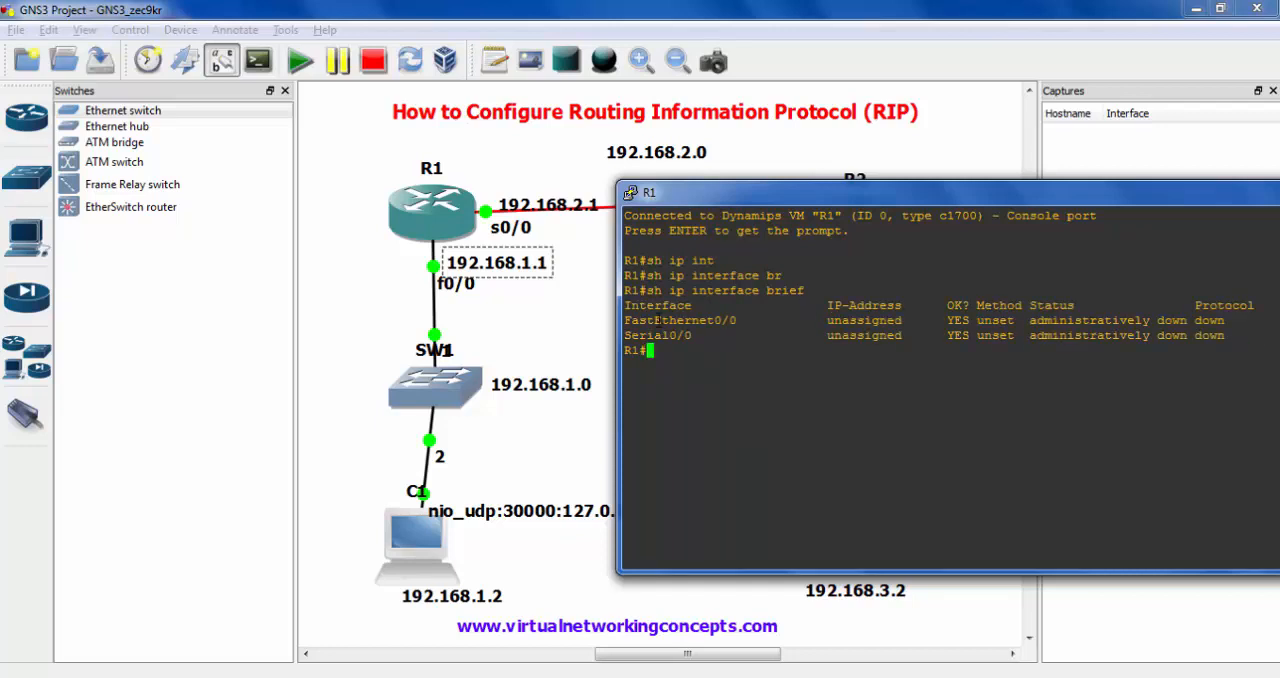
{"action": "mouse_move", "coordinate": [623, 316]}
{"action": "left_mouse_down"}
{"action": "mouse_move", "coordinate": [740, 336]}
{"action": "mouse_move", "coordinate": [748, 322]}
{"action": "left_mouse_up"}
{"action": "mouse_move", "coordinate": [622, 328]}
{"action": "left_mouse_down"}
{"action": "mouse_move", "coordinate": [670, 348]}
{"action": "mouse_move", "coordinate": [719, 345]}
{"action": "left_mouse_up"}
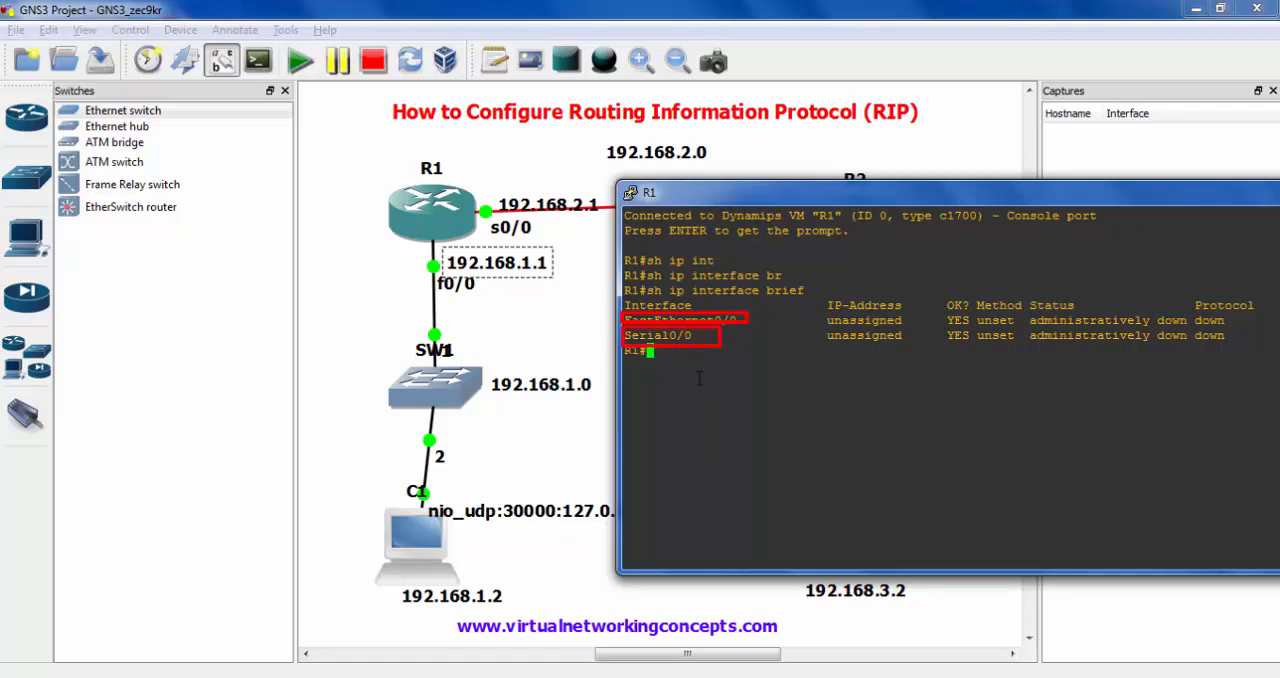
{"action": "key", "text": "Escape"}
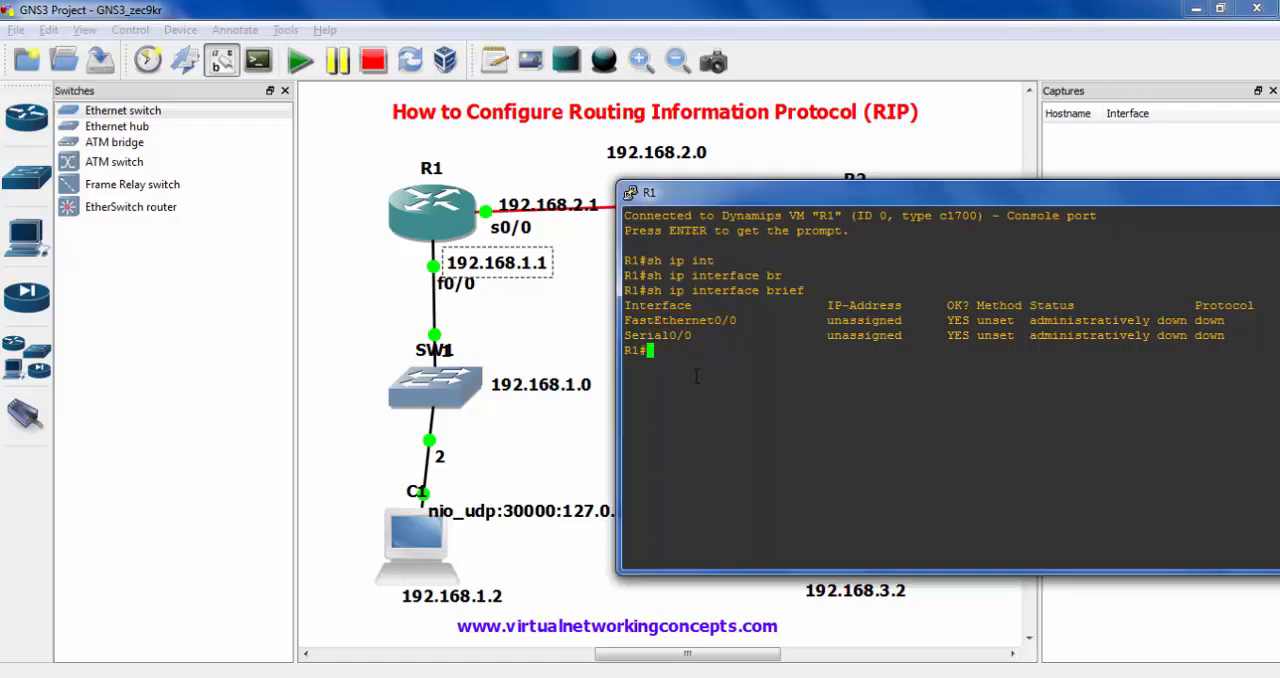
- Enter global configuration mode on R1 and open the configuration of interface fastEthernet 0/0
{"action": "type", "text": "conf t"}
{"action": "key", "text": "Tab"}
{"action": "key", "text": "Return"}
{"action": "type", "text": "int"}
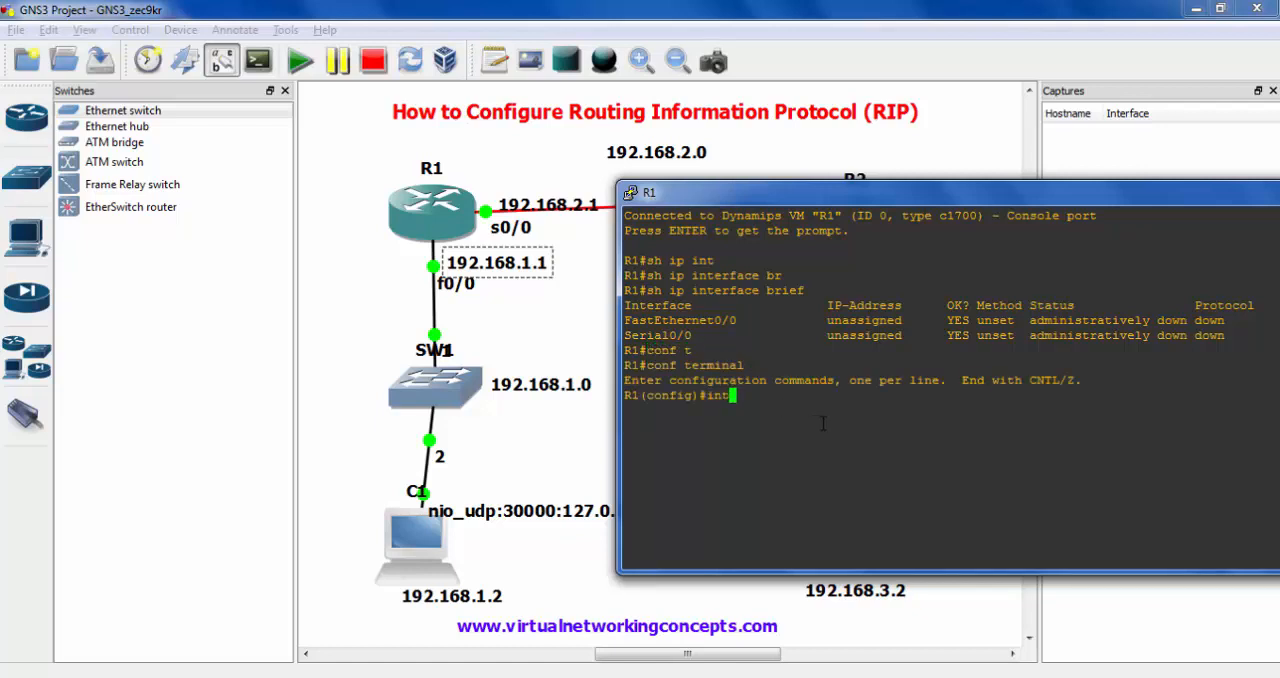
{"action": "key", "text": "Tab"}
{"action": "type", "text": "f"}
{"action": "key", "text": "Tab"}
{"action": "type", "text": "0/0"}
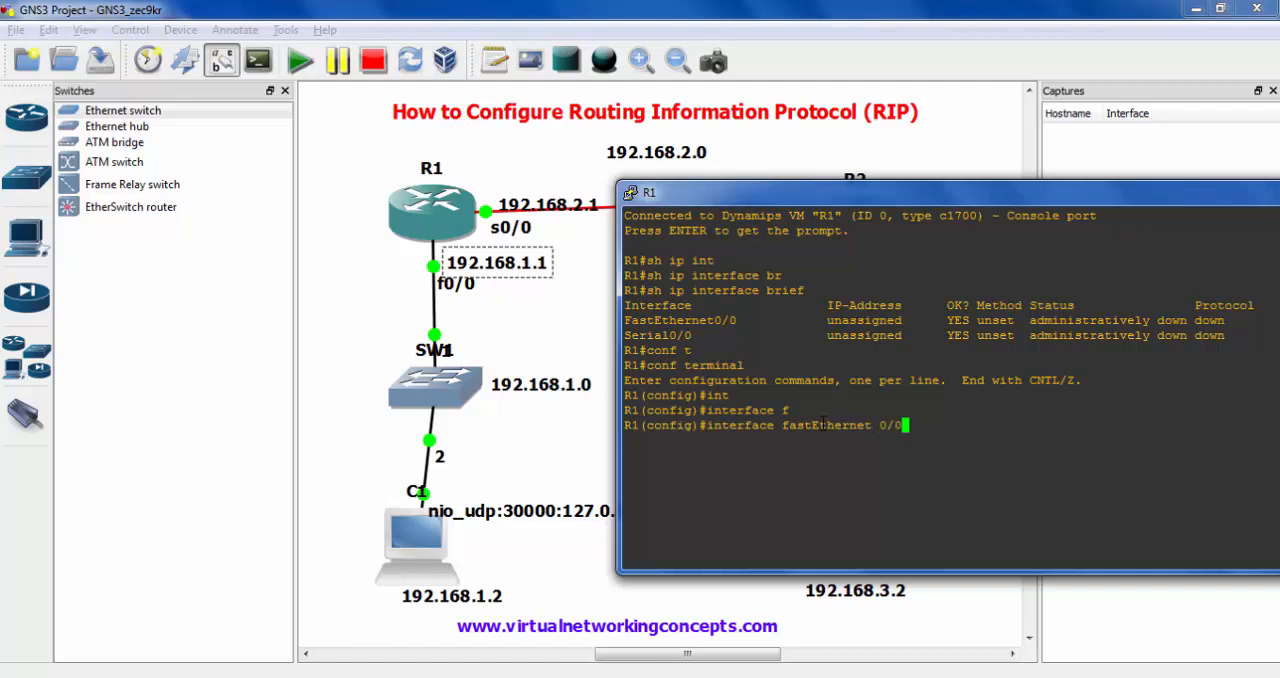
{"action": "key", "text": "Return"}
- Assign IP address 192.168.1.1 with subnet mask 255.255.255.0 to R1's fastEthernet 0/0
{"action": "type", "text": "ip add"}
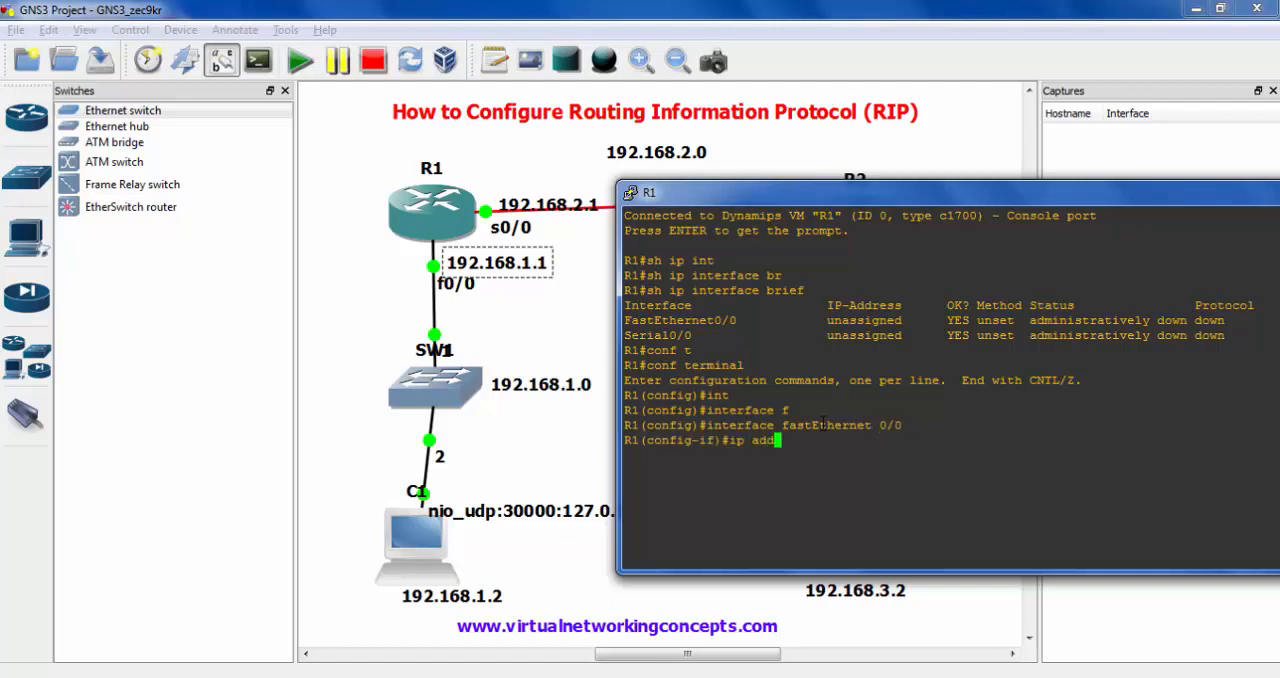
{"action": "key", "text": "Tab"}
{"action": "type", "text": "192.168"}
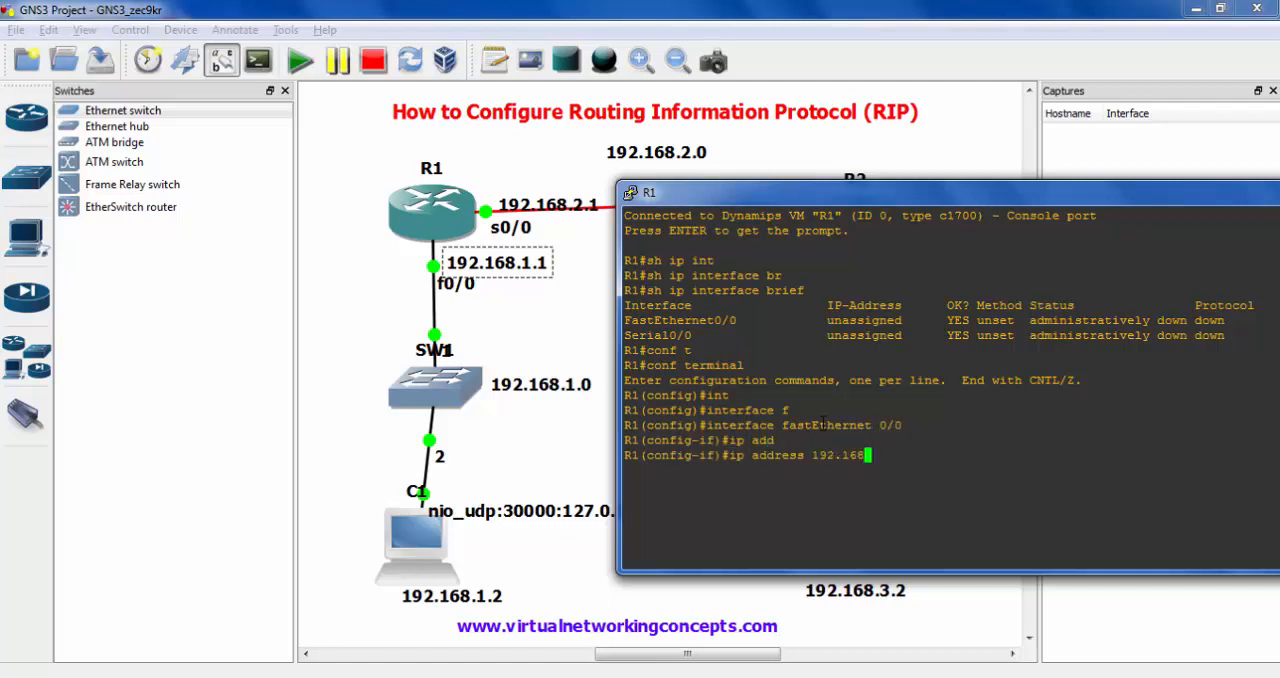
{"action": "type", "text": ".1.1 255.255.255.0"}
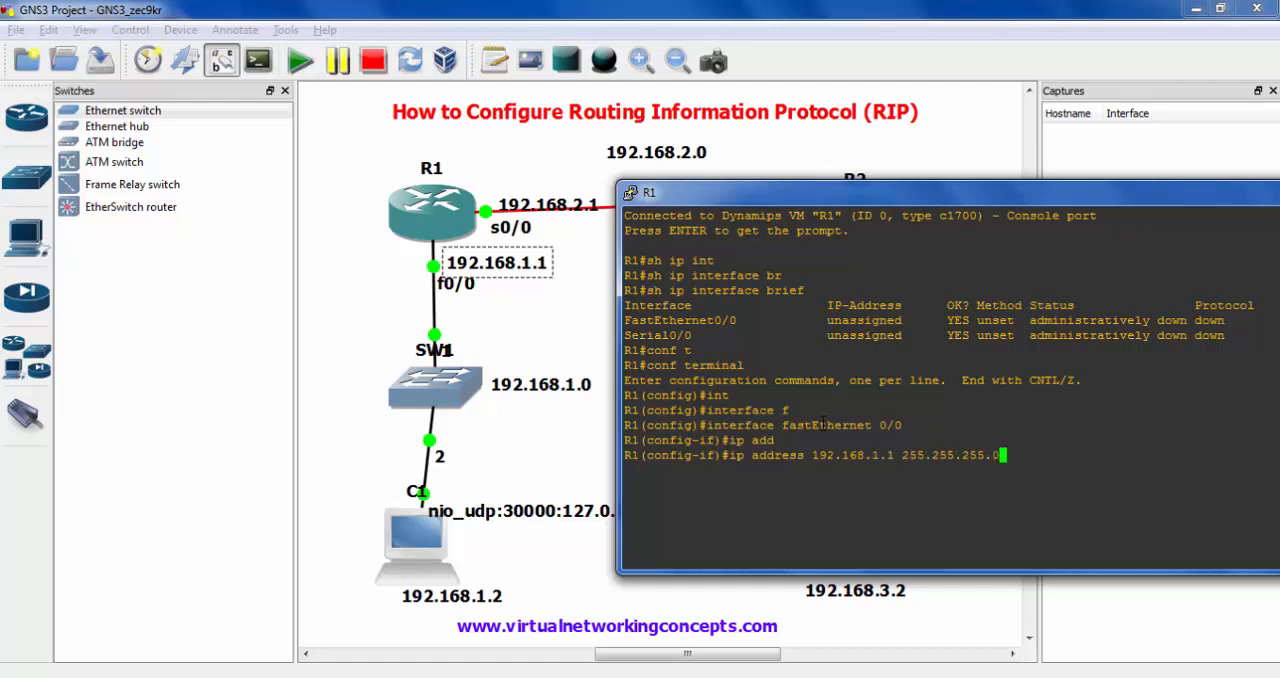
{"action": "key", "text": "Return"}
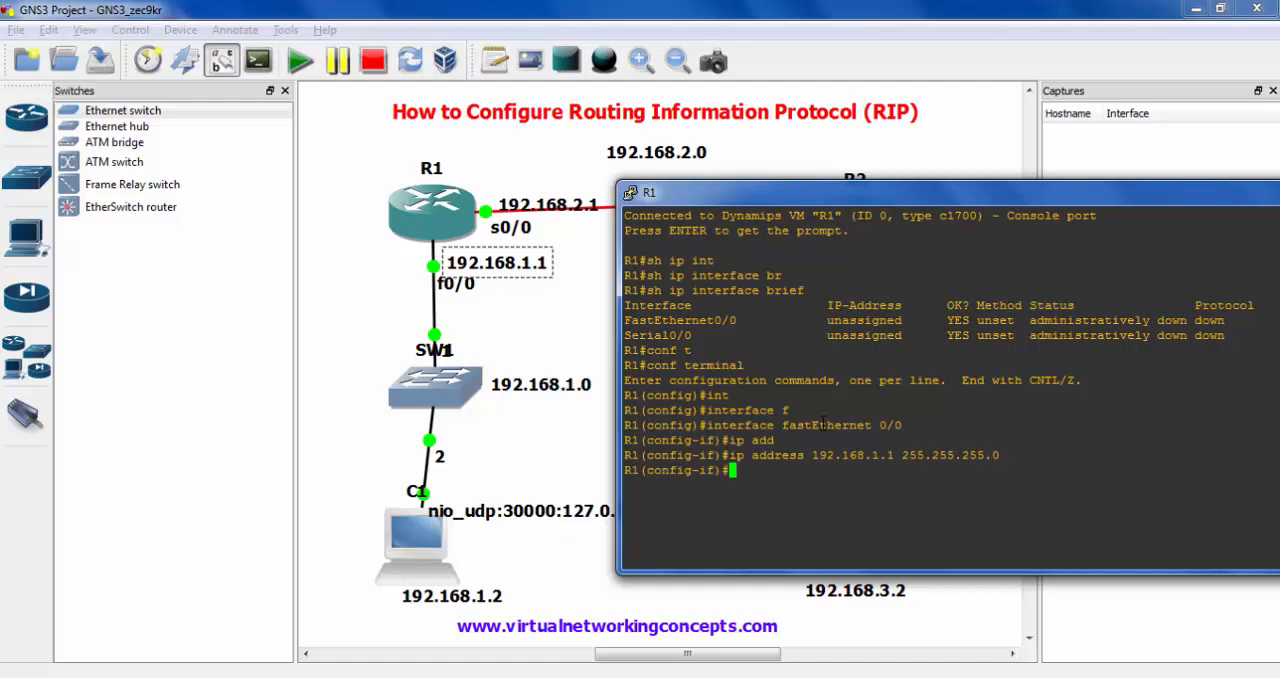
- Enable fastEthernet 0/0 with no shutdown and exit to R1's global configuration mode
{"action": "type", "text": "no sut"}
{"action": "key", "text": "Tab"}
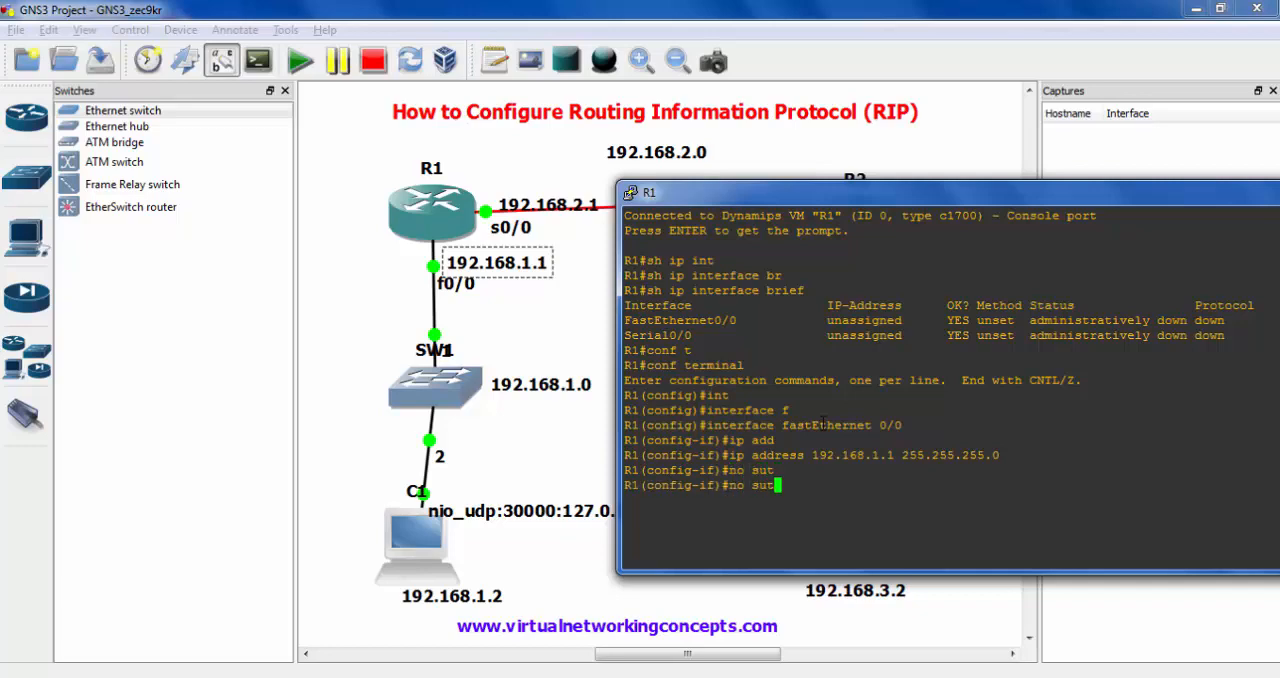
{"action": "key", "text": "Return"}
{"action": "type", "text": "no shut"}
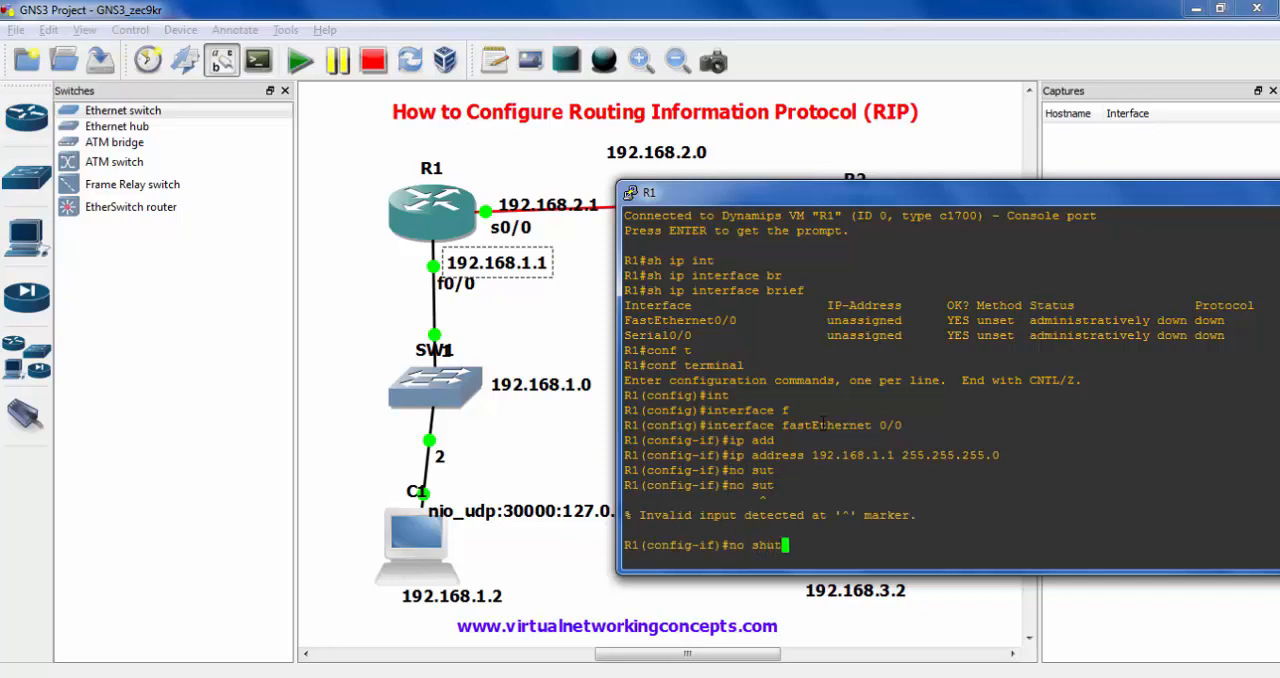
{"action": "key", "text": "Tab"}
{"action": "key", "text": "Return"}
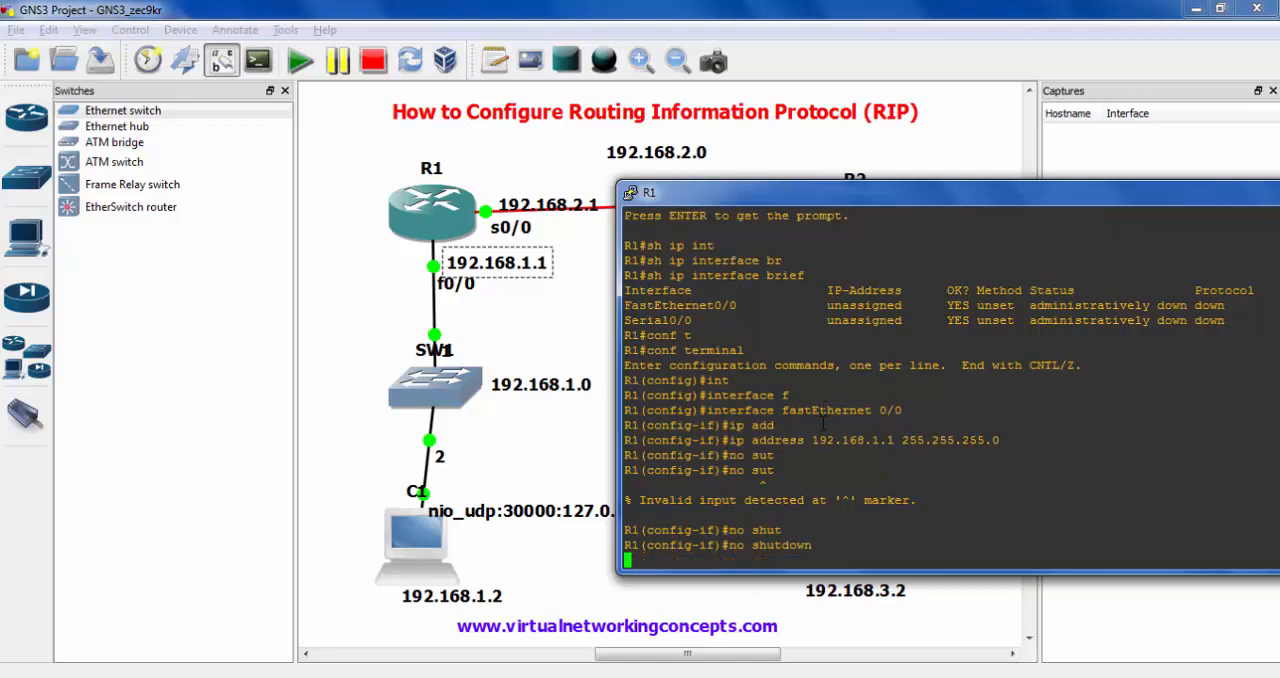
{"action": "type", "text": "exit"}
{"action": "key", "text": "Return"}
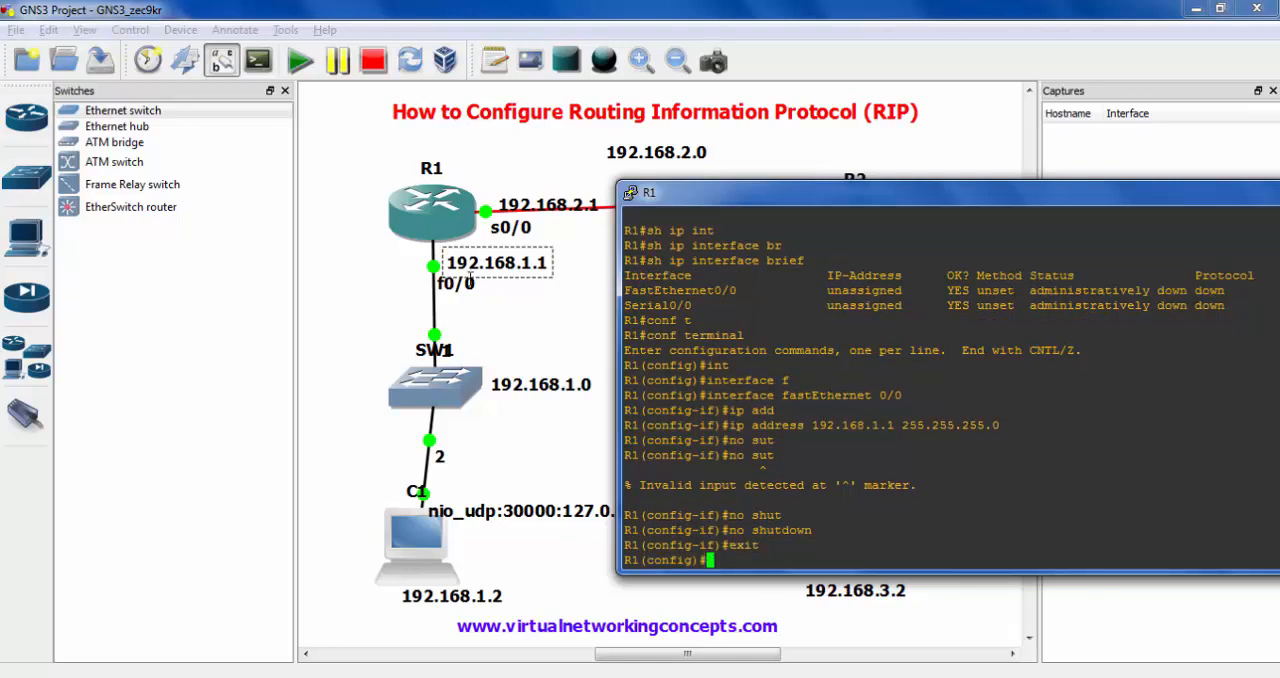
{"action": "left_click_drag", "start_coordinate": [436, 243], "coordinate": [548, 283]}
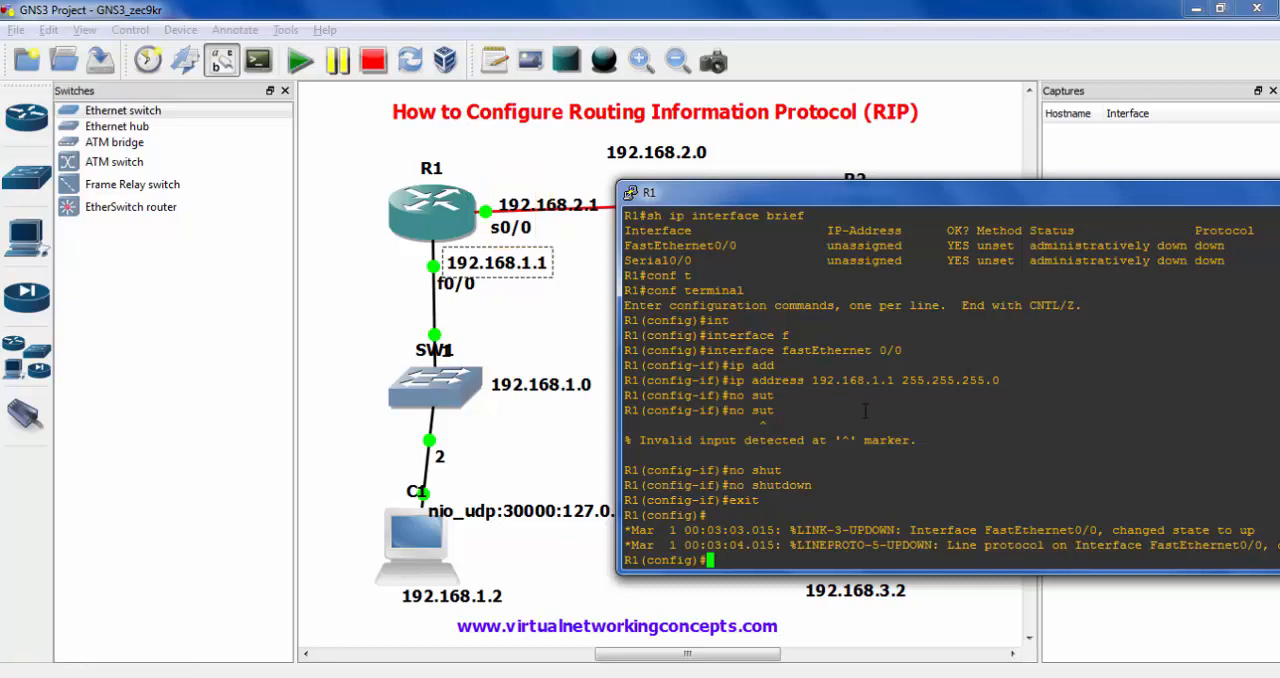
- Open the configuration of interface serial 0/0 on R1
{"action": "type", "text": "int"}
{"action": "key", "text": "Tab"}
{"action": "type", "text": "s"}
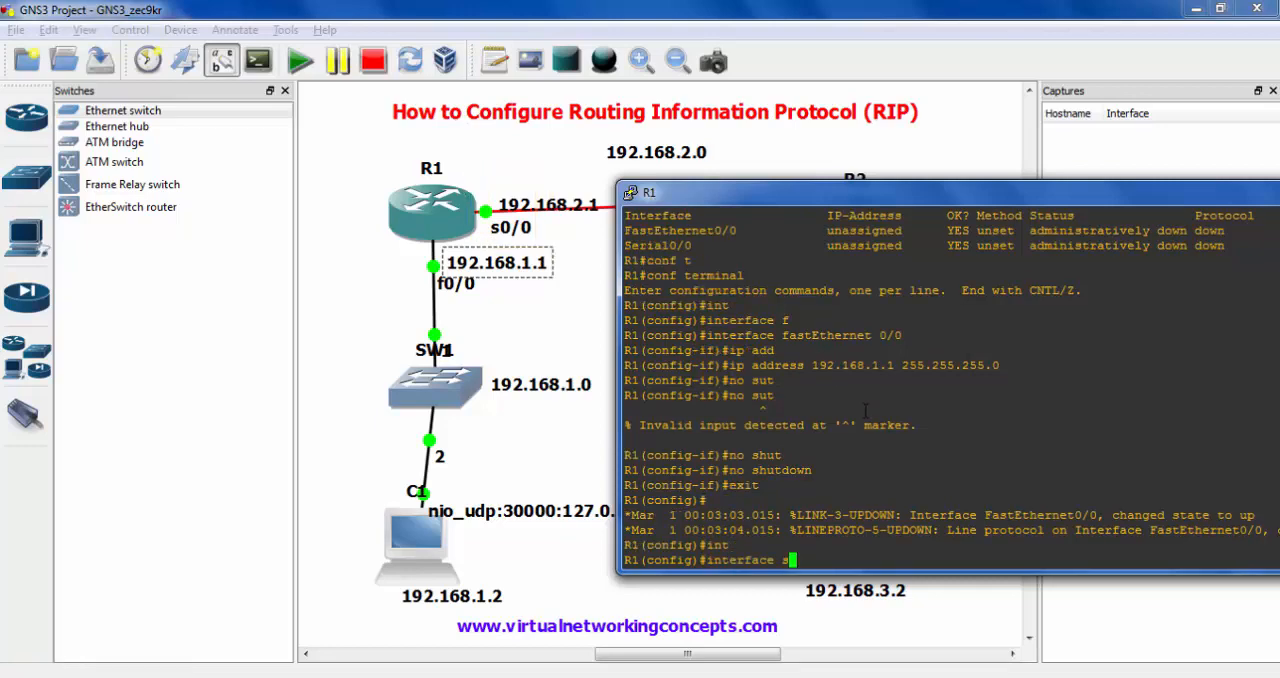
{"action": "type", "text": "e"}
{"action": "key", "text": "Tab"}
{"action": "type", "text": "0/0"}
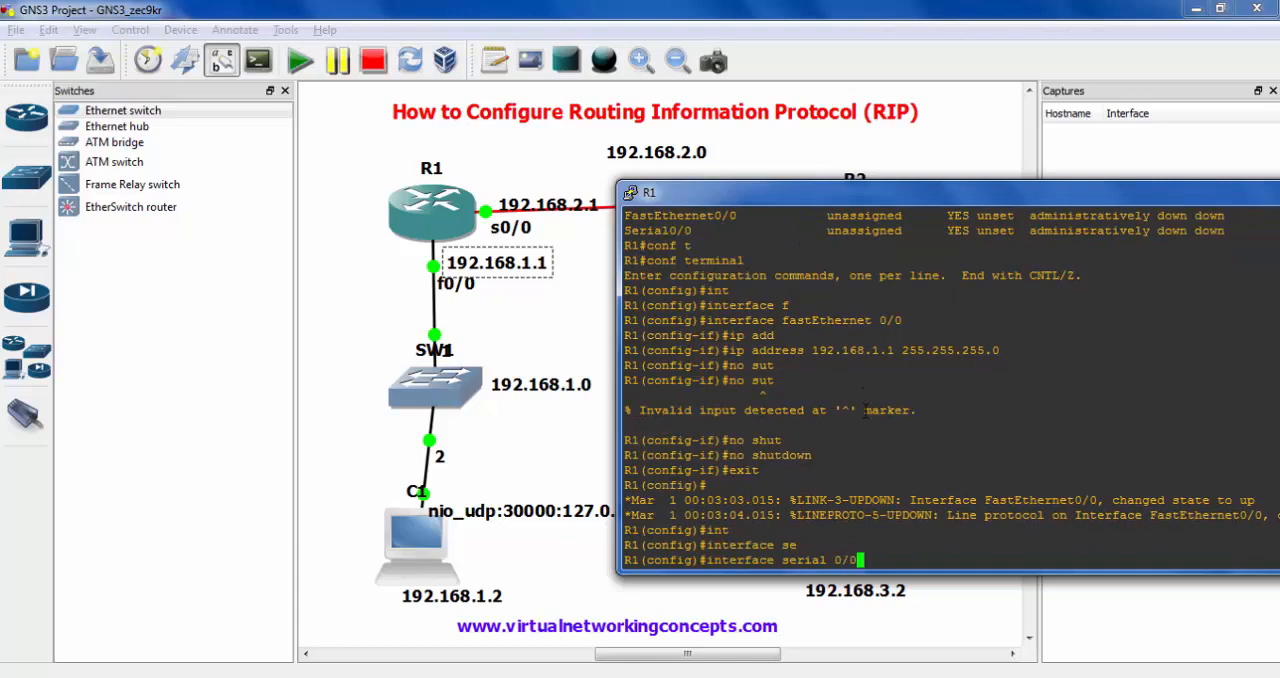
{"action": "key", "text": "Return"}
- Assign IP address 192.168.2.1 with subnet mask 255.255.255.0 to R1's serial 0/0
{"action": "type", "text": "ip add"}
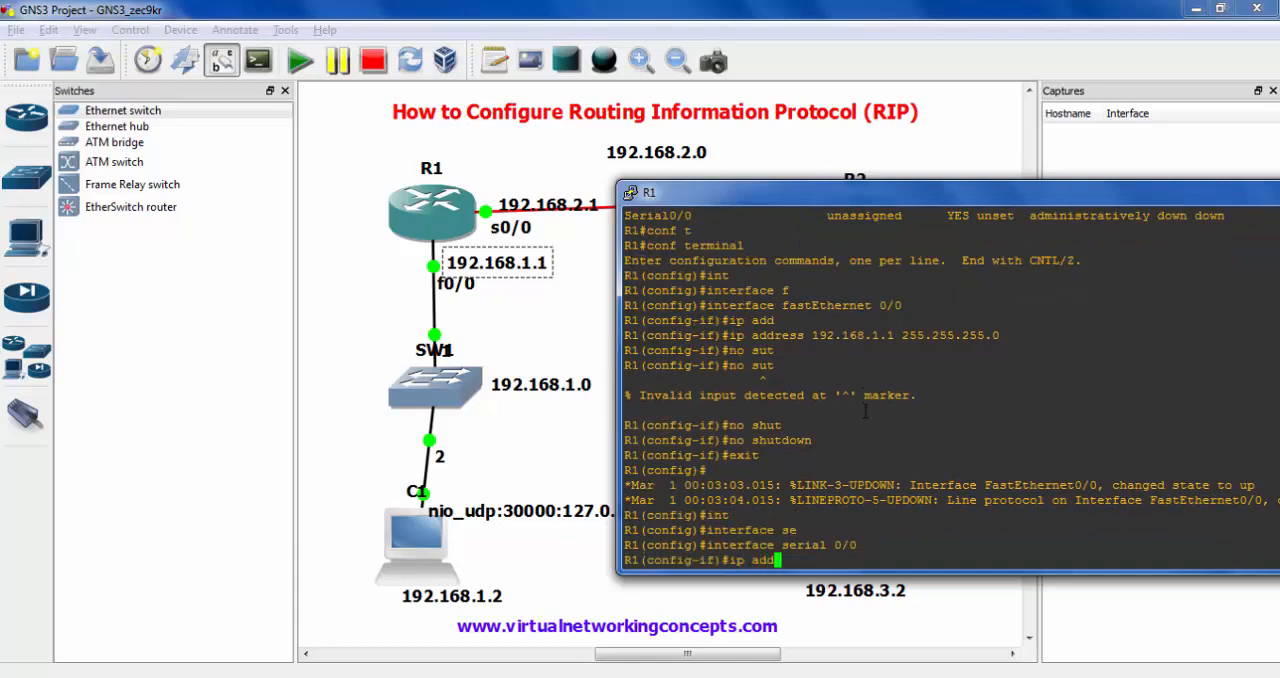
{"action": "key", "text": "Tab"}
{"action": "type", "text": "192.168"}
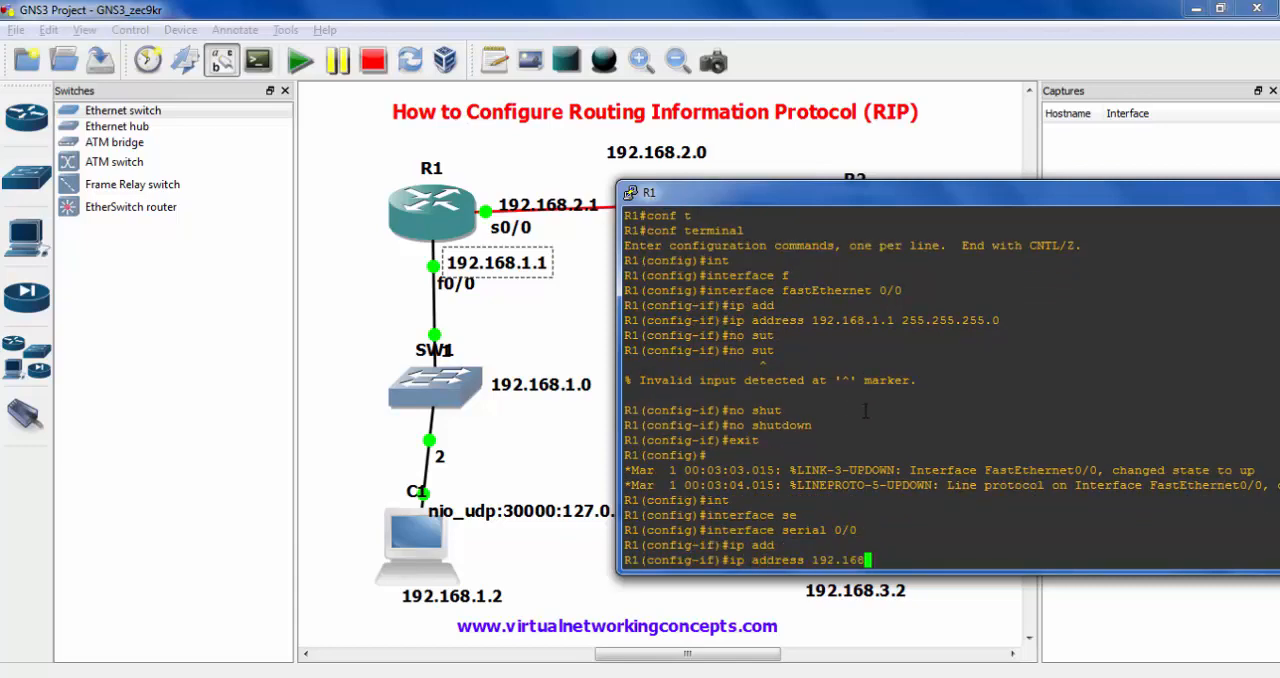
{"action": "type", "text": ".2.1 255.255.255.0"}
{"action": "key", "text": "Return"}
- Enable R1's serial 0/0 interface with the no shutdown command
{"action": "type", "text": "no hsut"}
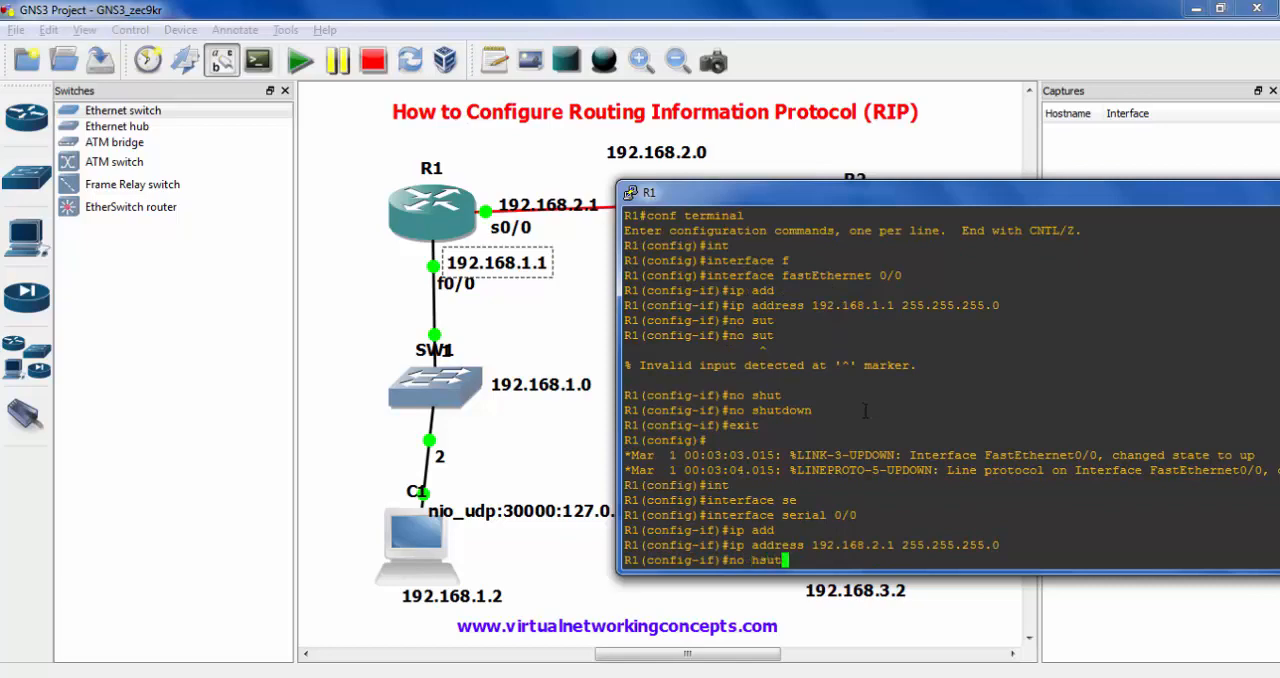
{"action": "key", "text": "Tab"}
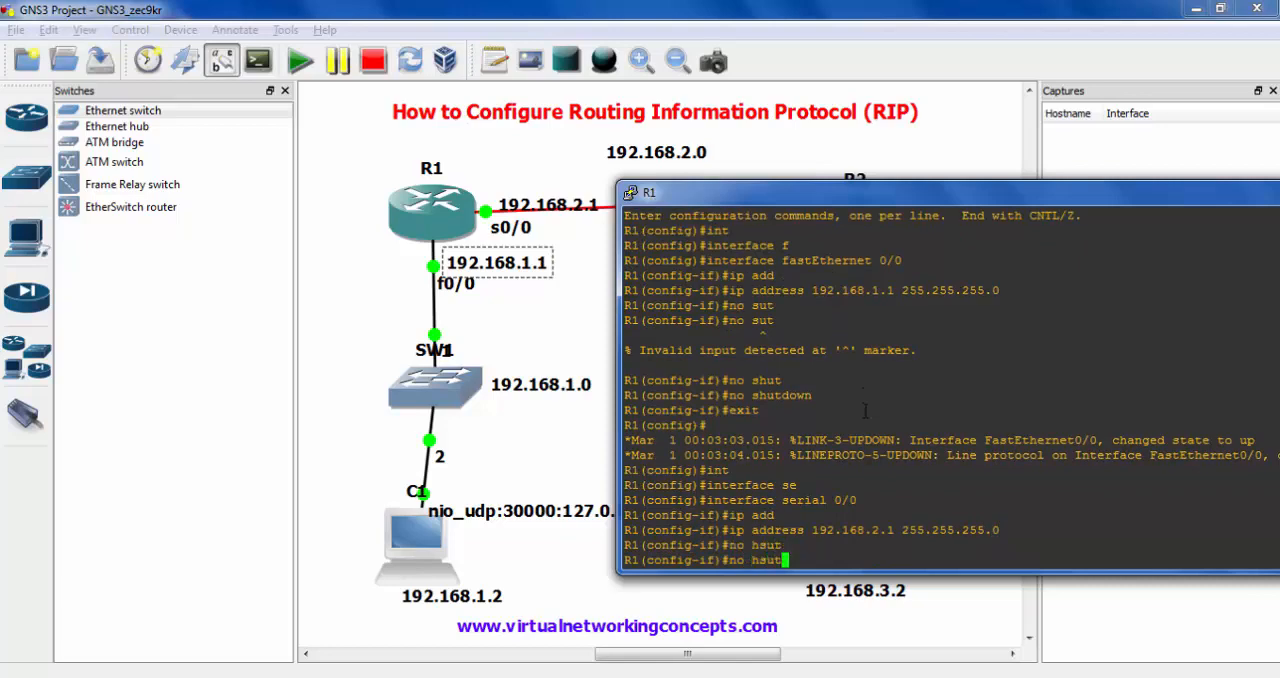
{"action": "key", "text": "BackSpace"}
{"action": "key", "text": "BackSpace"}
{"action": "key", "text": "BackSpace"}
{"action": "key", "text": "BackSpace"}
{"action": "type", "text": "sut"}
{"action": "key", "text": "Tab"}
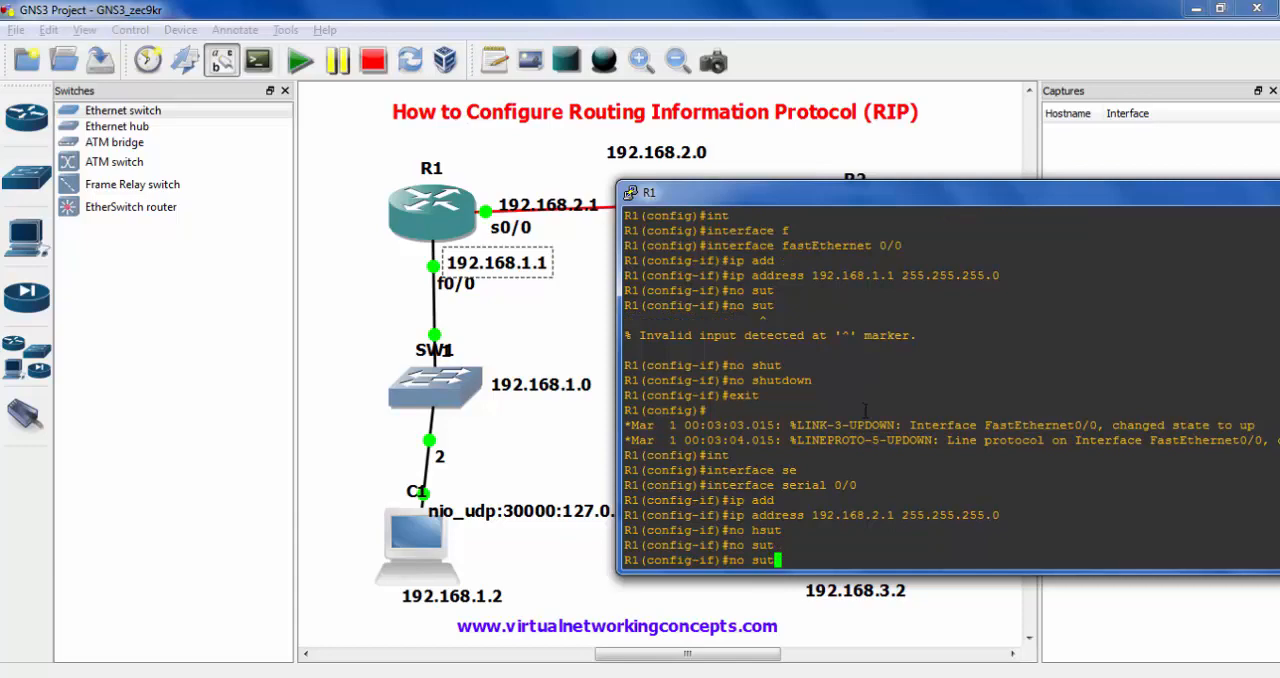
{"action": "key", "text": "BackSpace"}
{"action": "key", "text": "BackSpace"}
{"action": "key", "text": "BackSpace"}
{"action": "type", "text": "shut"}
{"action": "key", "text": "Tab"}
{"action": "key", "text": "Return"}
- Exit R1's interface and global configuration modes back to privileged mode
{"action": "key", "text": "Return"}
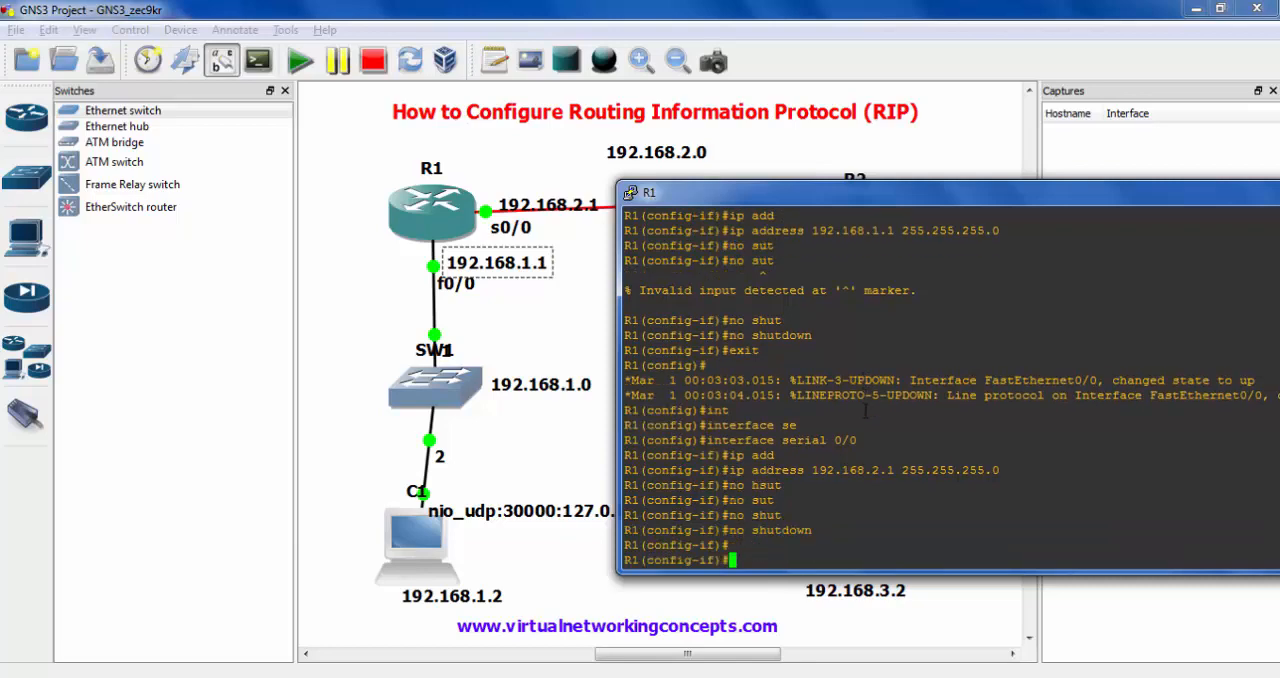
{"action": "type", "text": "exit"}
{"action": "key", "text": "Return"}
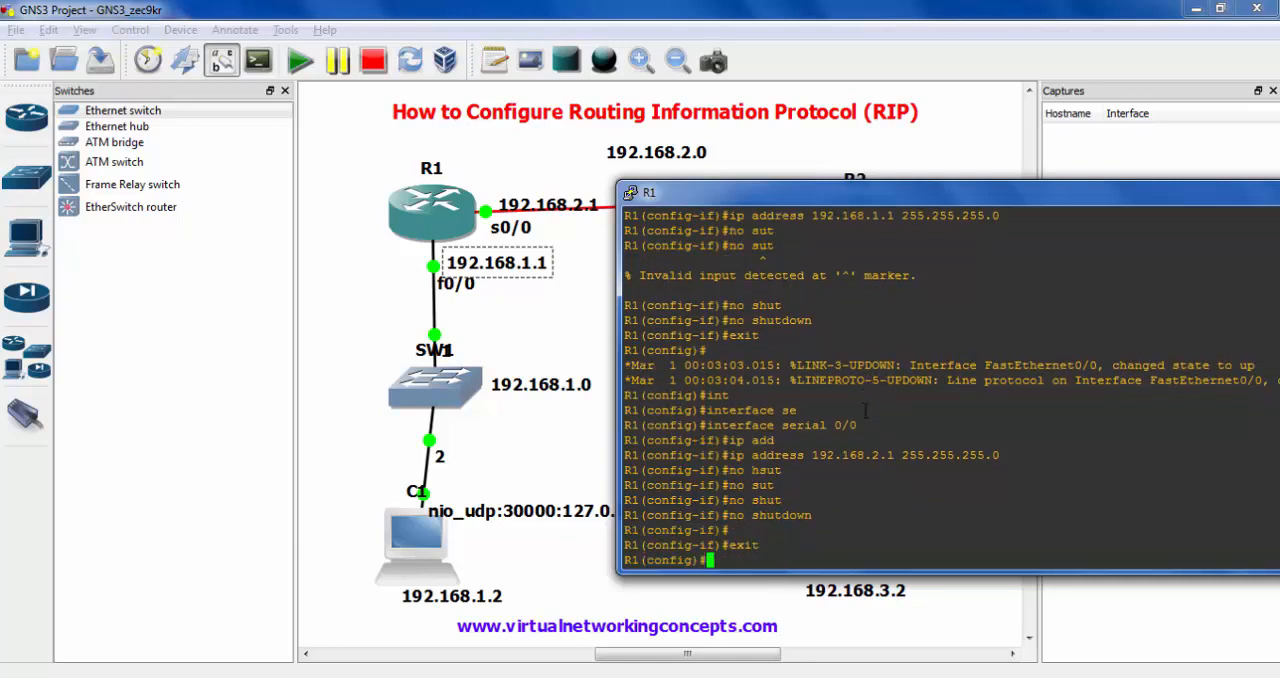
{"action": "type", "text": "exit"}
{"action": "key", "text": "Return"}
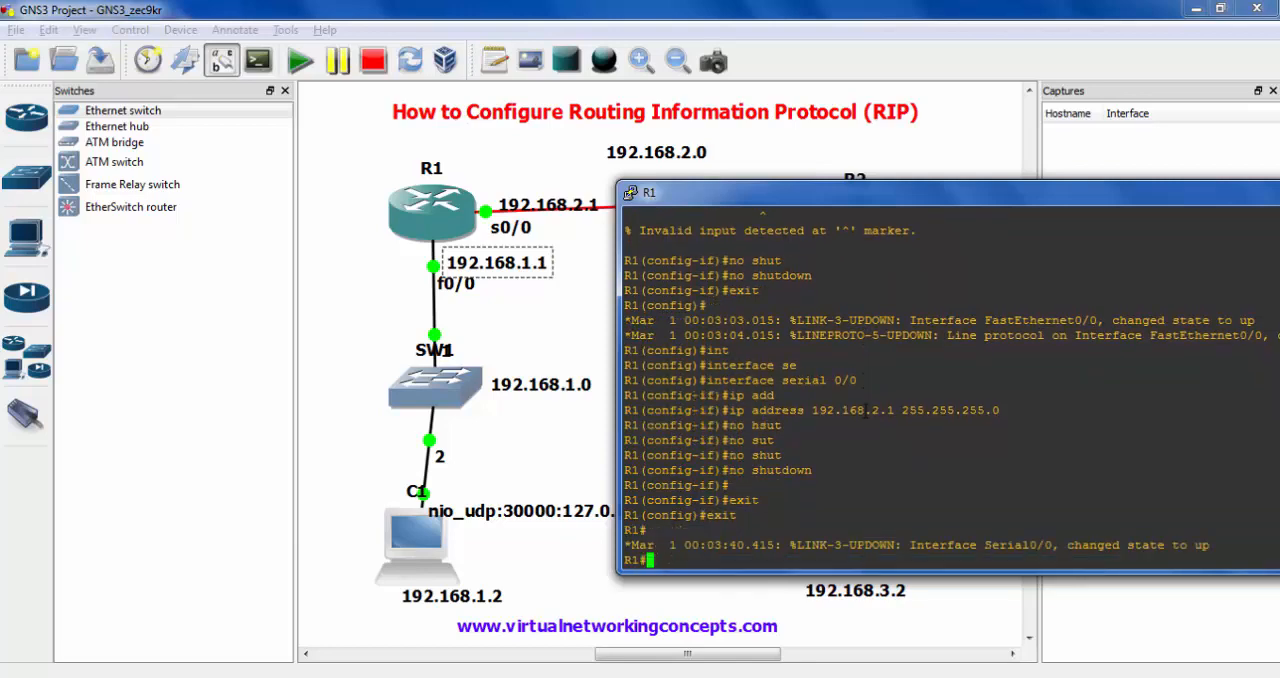
- Display R1's brief IP interface summary with sh ip interface brief and compare both interface addresses with the topology labels
{"action": "type", "text": "sh ip int"}
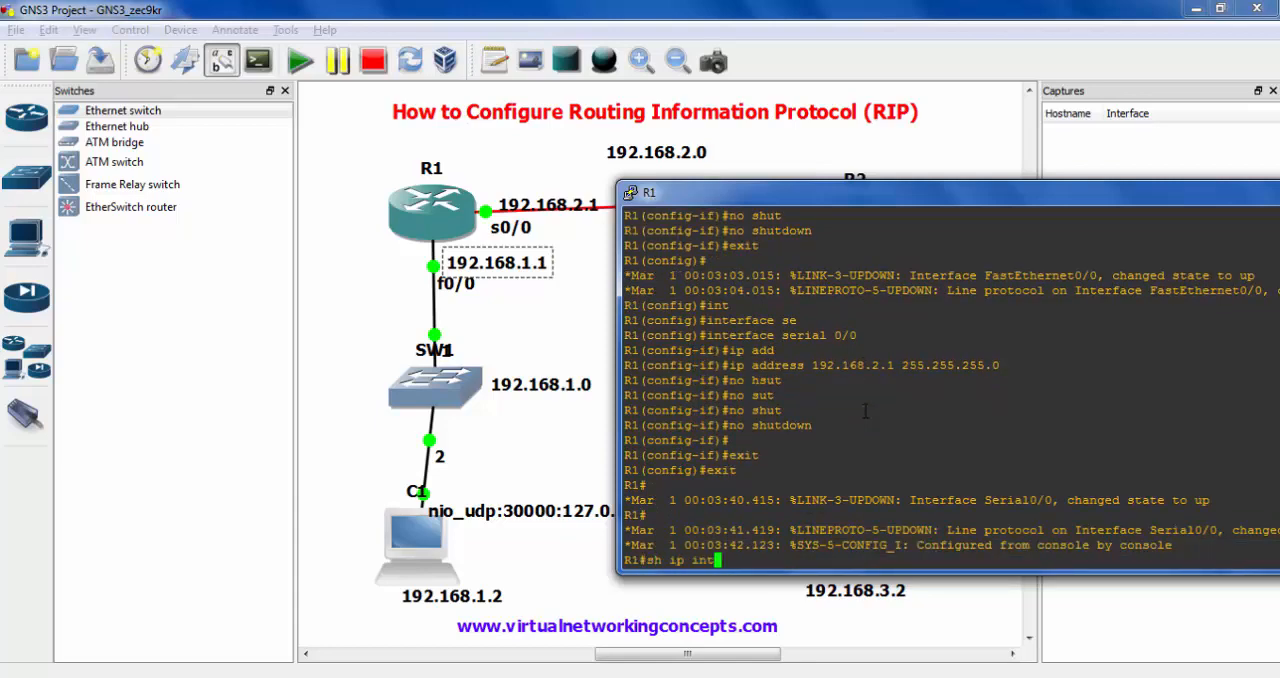
{"action": "key", "text": "Tab"}
{"action": "type", "text": "br"}
{"action": "key", "text": "Tab"}
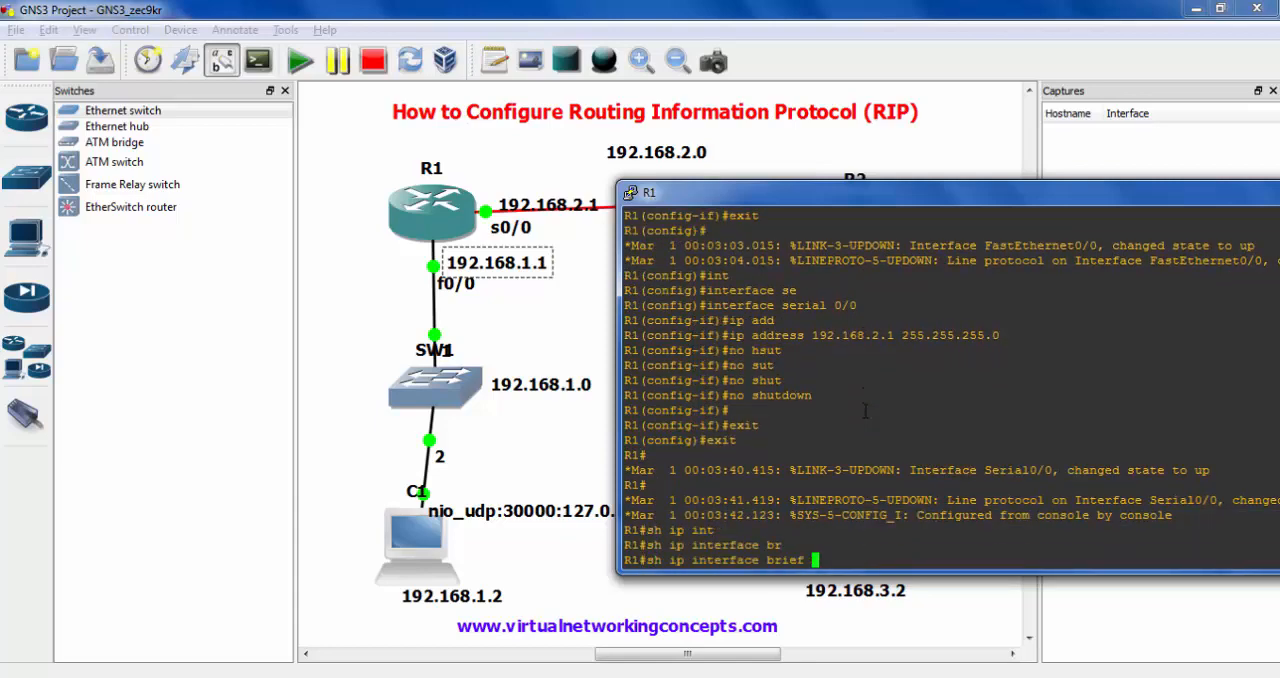
{"action": "key", "text": "Return"}
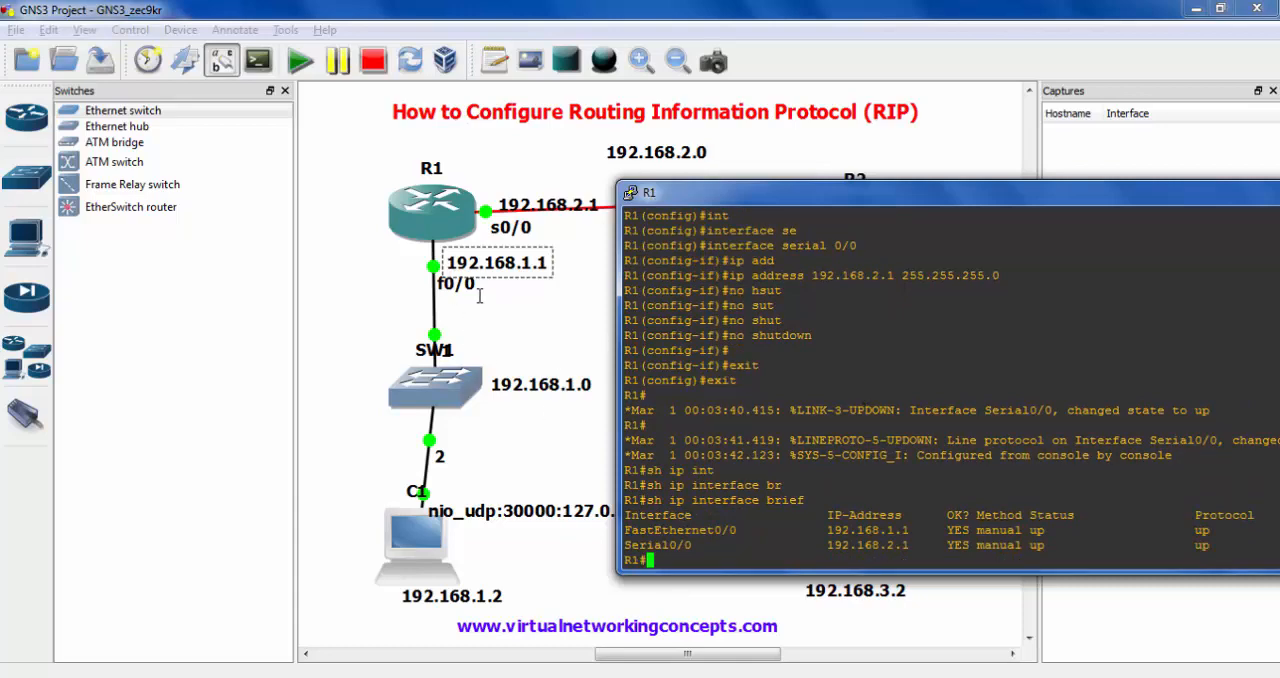
{"action": "left_click_drag", "start_coordinate": [434, 242], "coordinate": [572, 284]}
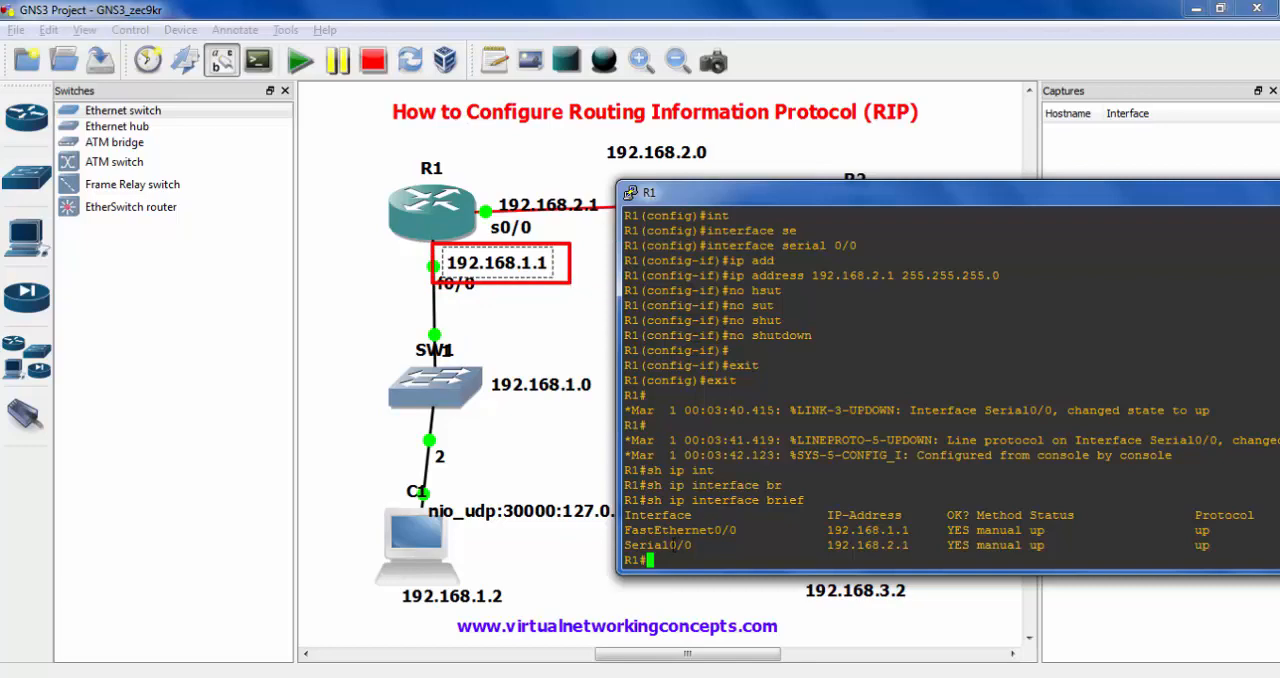
{"action": "left_click_drag", "start_coordinate": [625, 521], "coordinate": [1127, 538]}
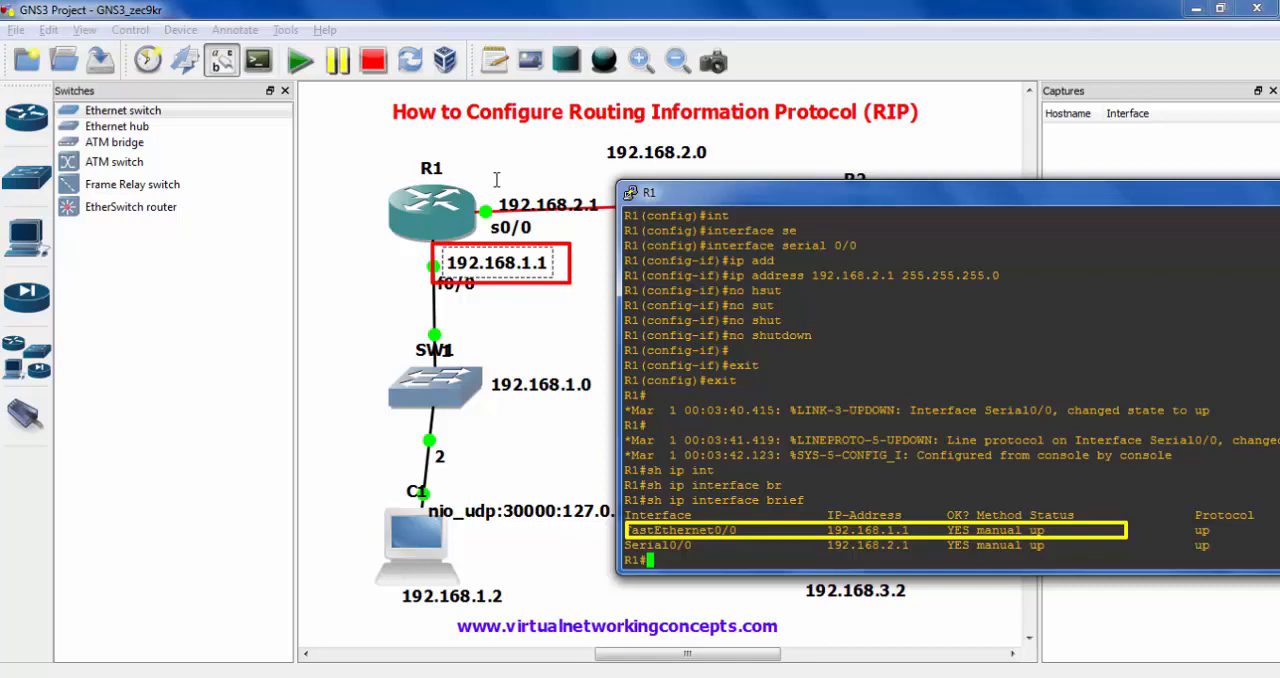
{"action": "left_click_drag", "start_coordinate": [496, 180], "coordinate": [607, 231]}
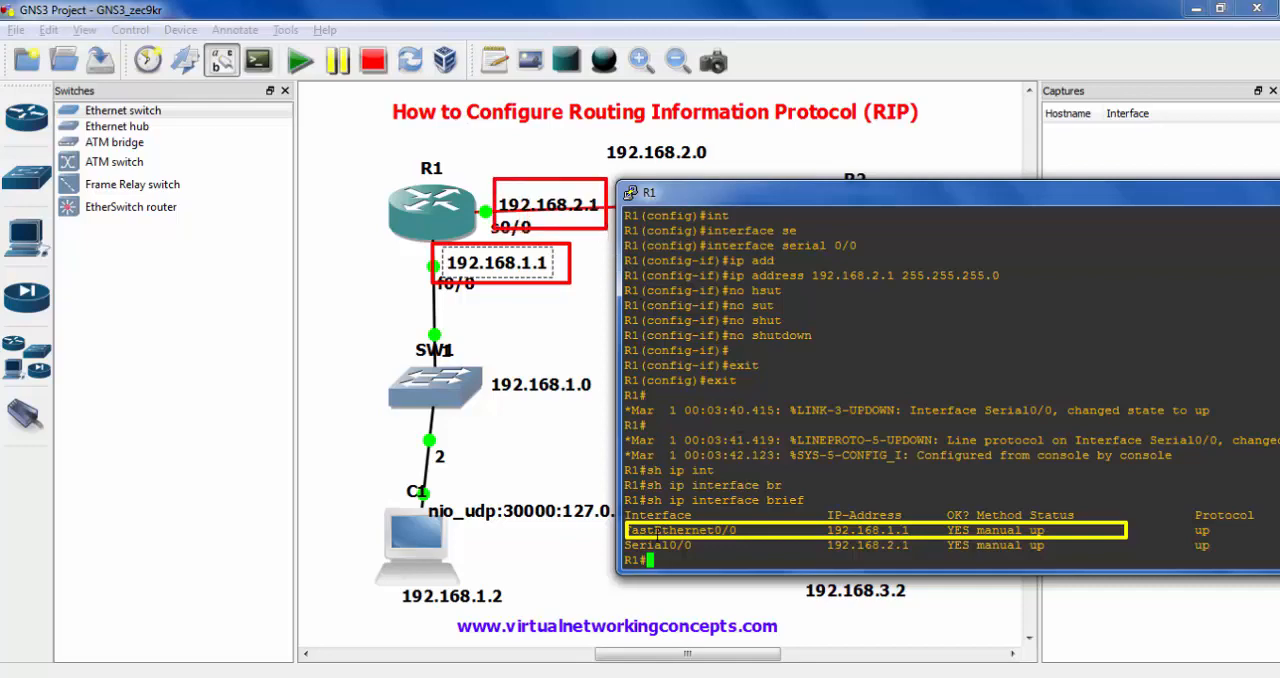
{"action": "mouse_move", "coordinate": [627, 539]}
{"action": "left_mouse_down"}
{"action": "mouse_move", "coordinate": [714, 564]}
{"action": "mouse_move", "coordinate": [926, 565]}
{"action": "left_mouse_up"}
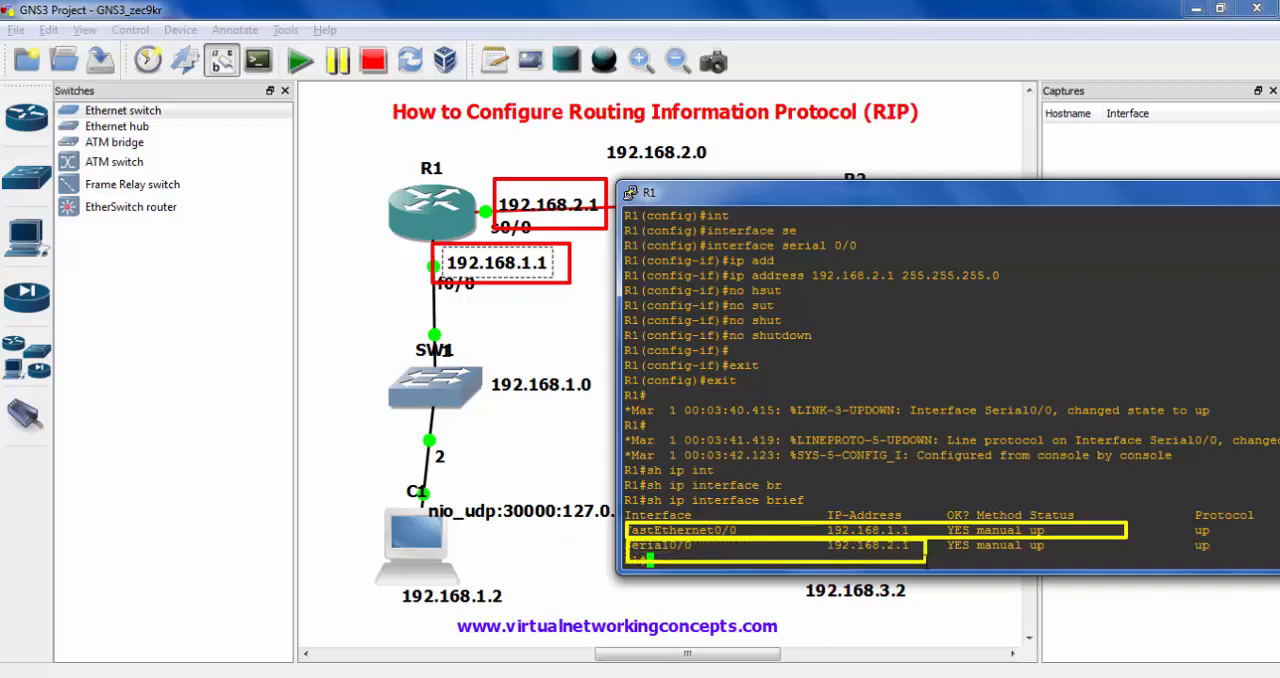
{"action": "key", "text": "Escape"}
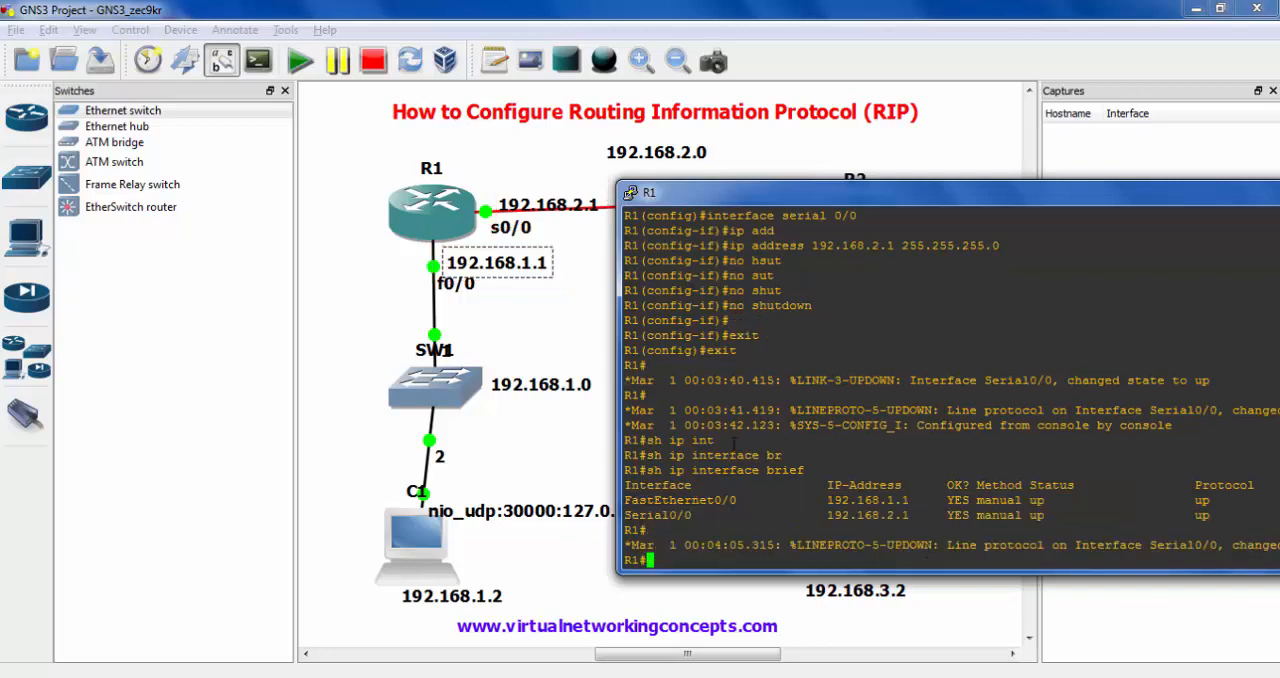
- Switch back to the topology and open router R2's console at its command prompt
{"action": "left_click", "coordinate": [588, 319]}
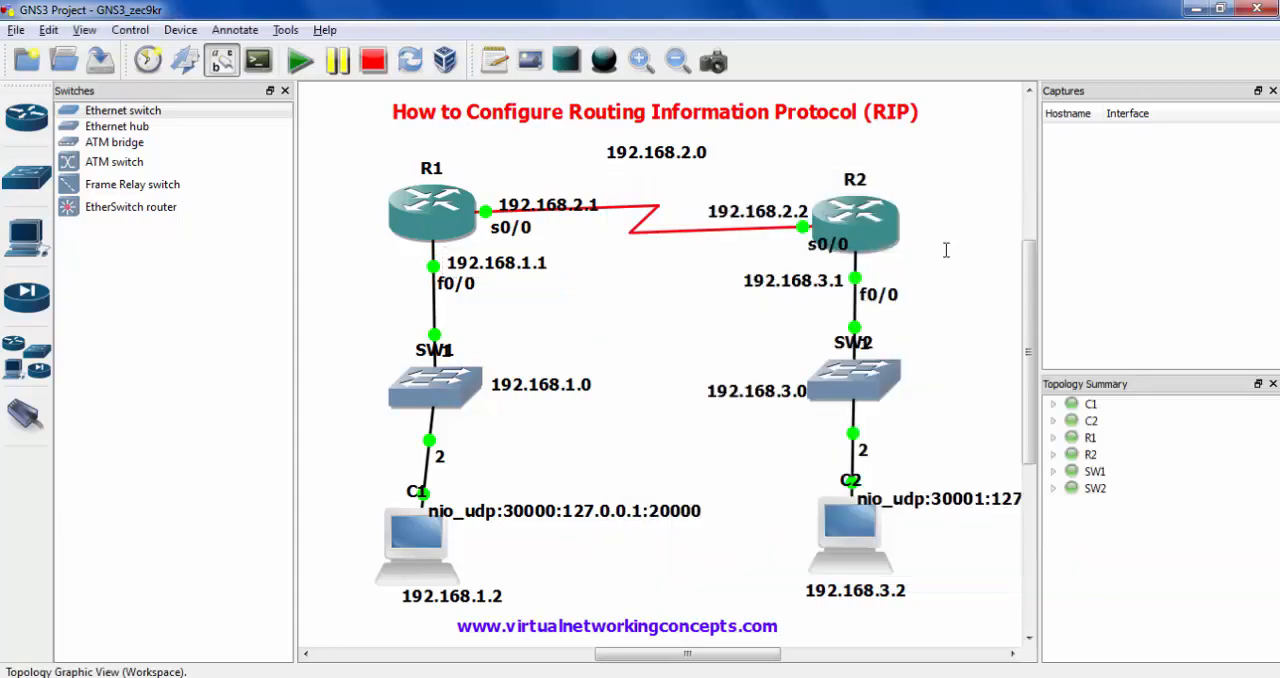
{"action": "right_click", "coordinate": [872, 242]}
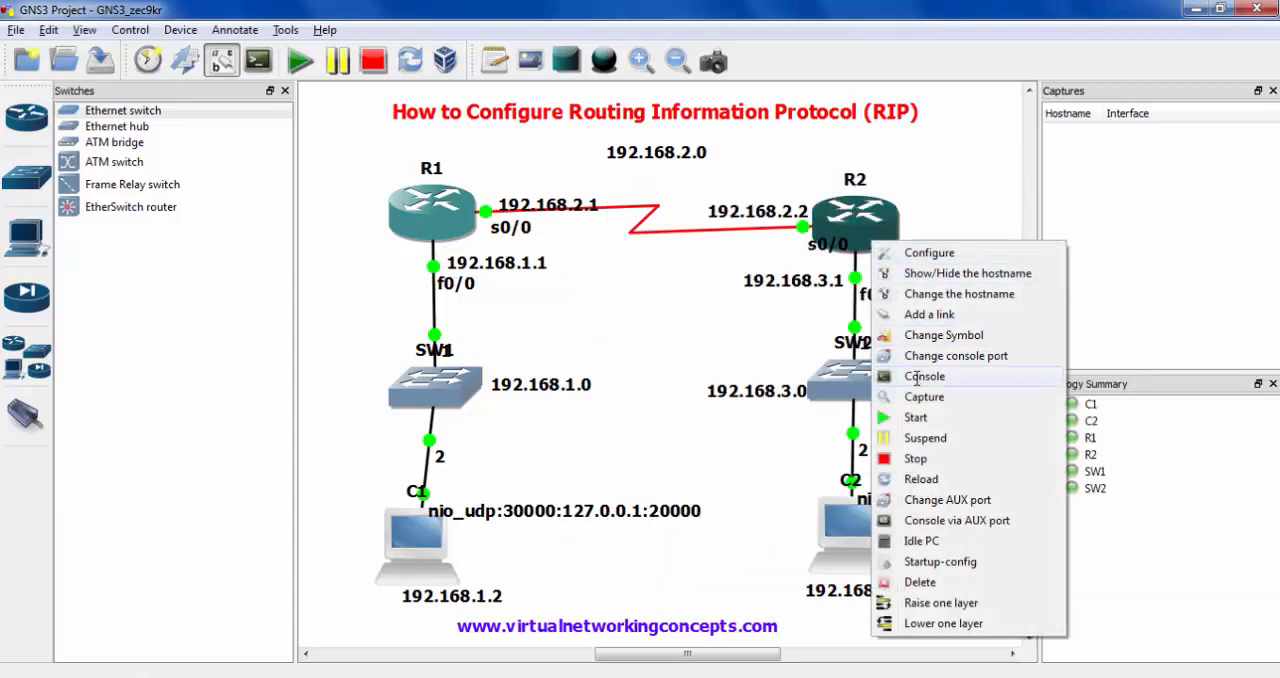
{"action": "left_click", "coordinate": [917, 378]}
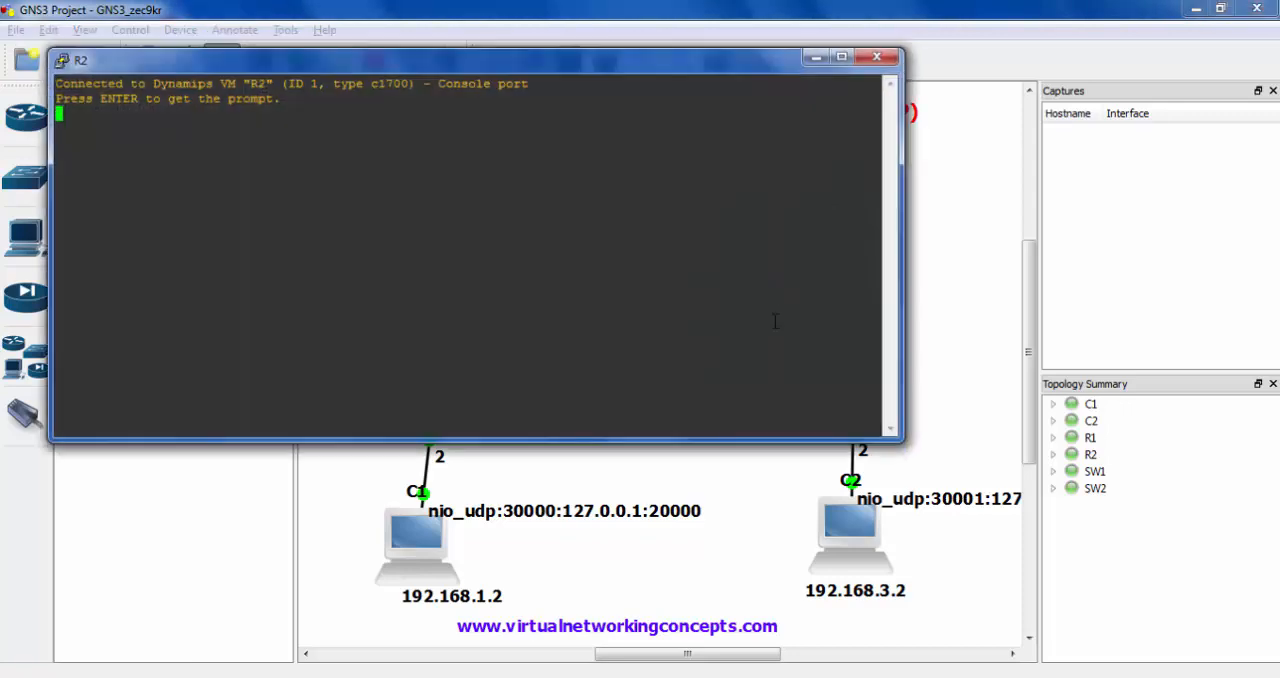
{"action": "key", "text": "Return"}
- Check R2's interface address labels in the topology and move R2's console window clear of them
{"action": "left_click", "coordinate": [681, 458]}
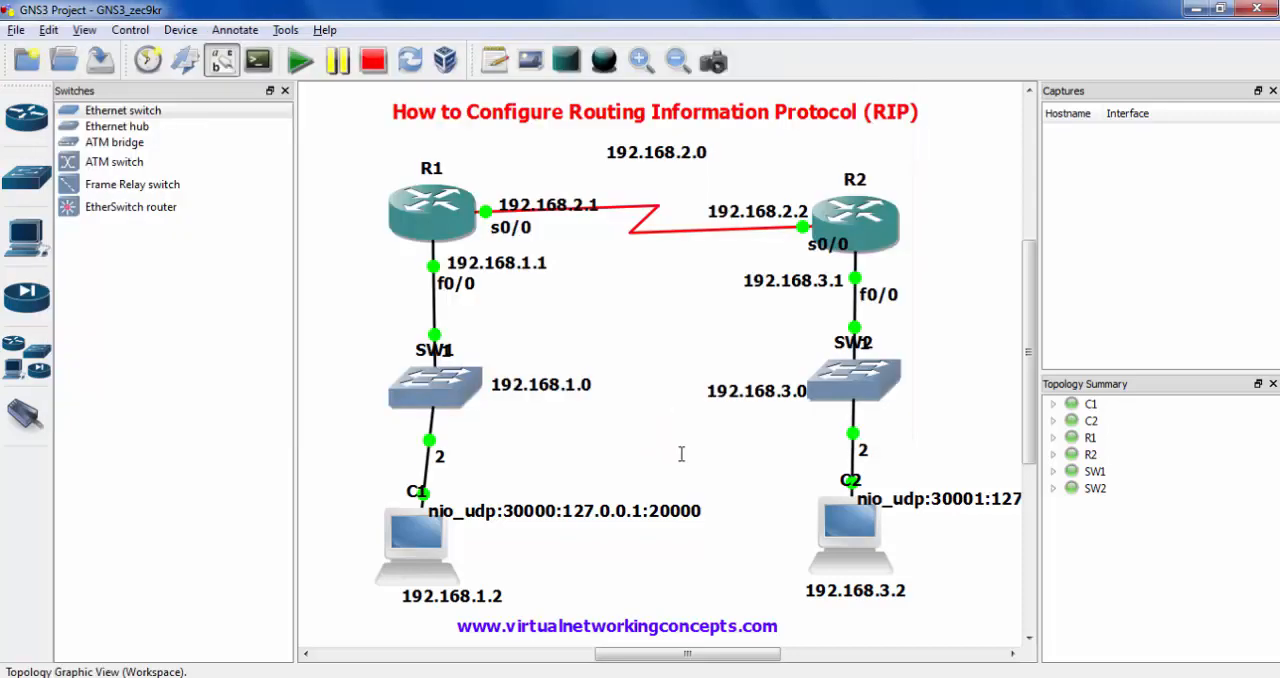
{"action": "left_click_drag", "start_coordinate": [703, 193], "coordinate": [815, 228]}
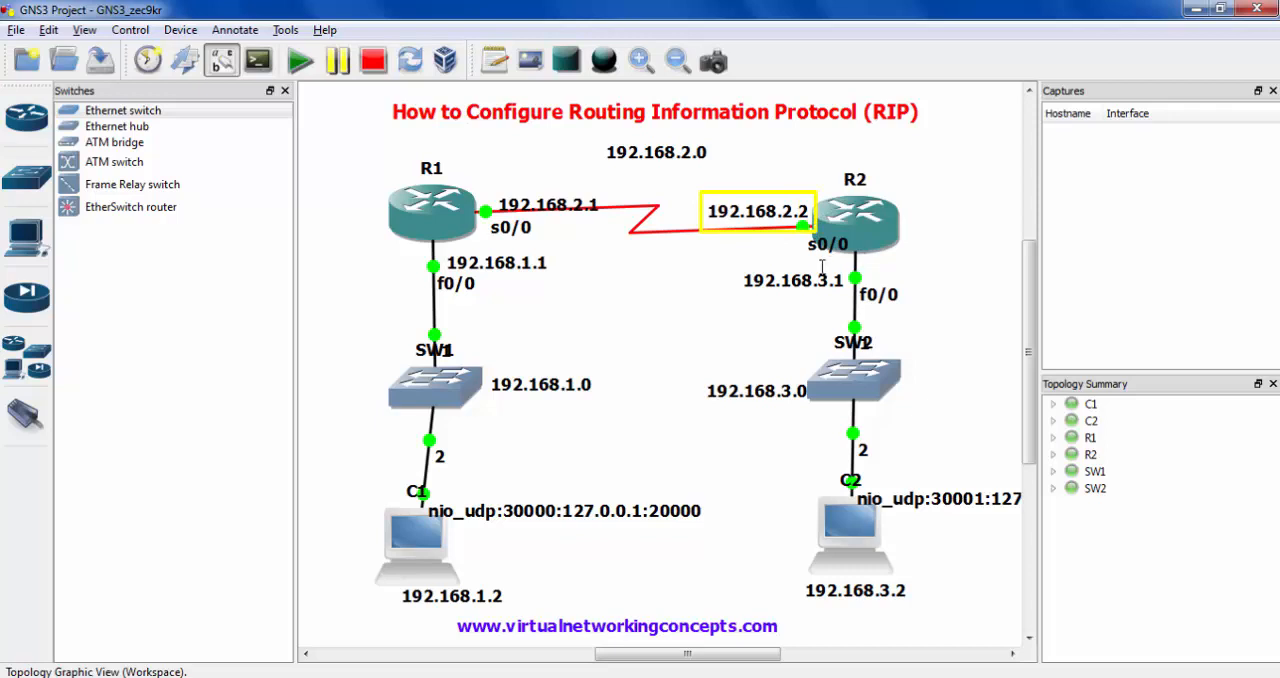
{"action": "left_click_drag", "start_coordinate": [731, 255], "coordinate": [854, 297]}
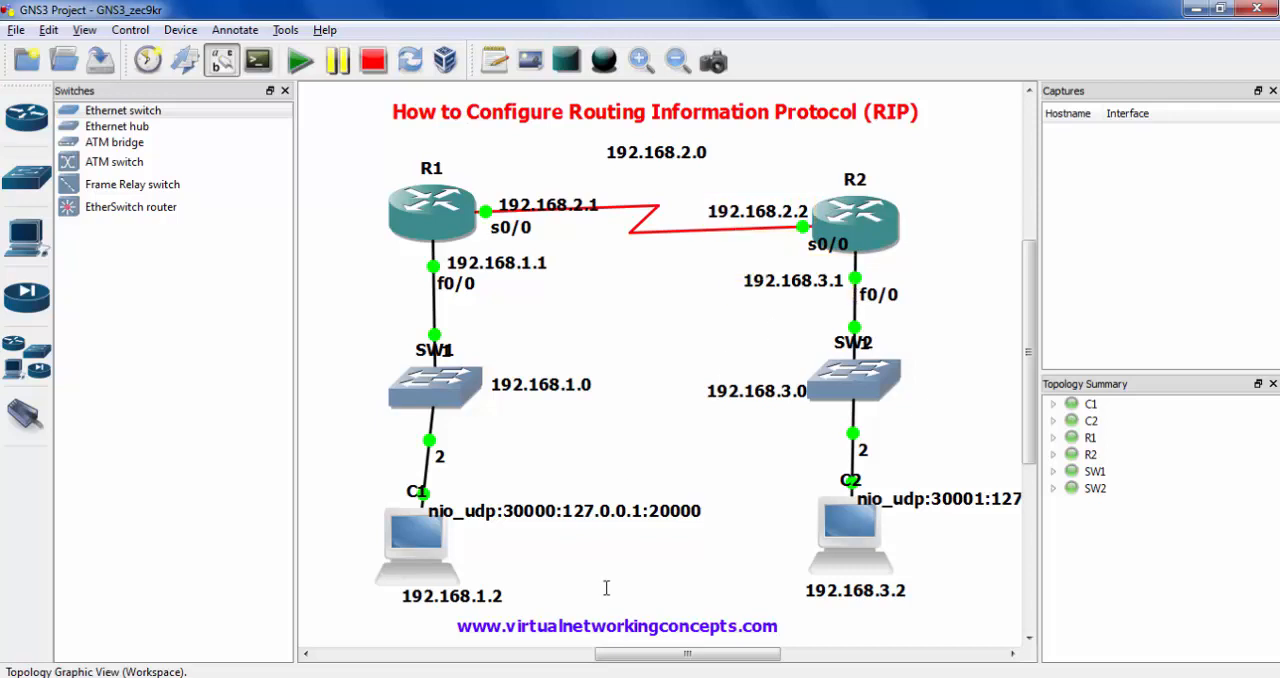
{"action": "double_click", "coordinate": [855, 220]}
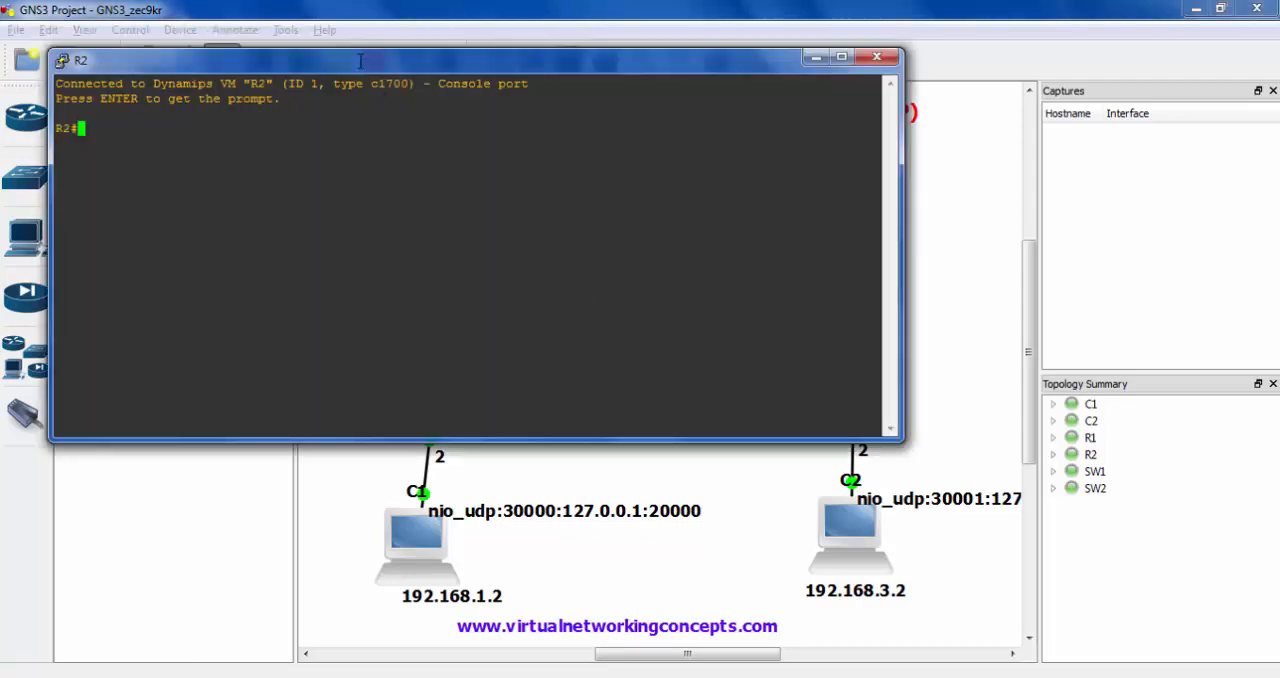
{"action": "left_click_drag", "start_coordinate": [360, 62], "coordinate": [663, 330]}
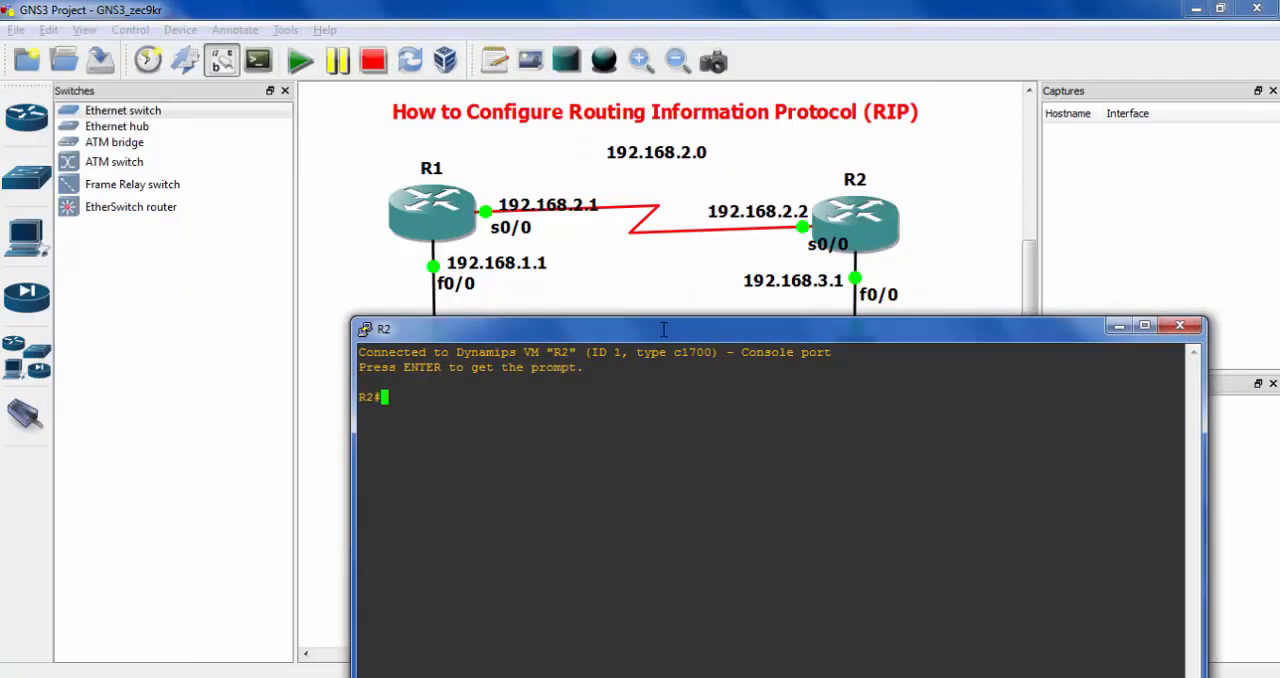
- Display R2's interface status with sh ip interface brief
{"action": "type", "text": "sh ip int"}
{"action": "key", "text": "Tab"}
{"action": "type", "text": "br"}
{"action": "key", "text": "Tab"}
{"action": "key", "text": "Return"}
- Enter global configuration mode on R2 with conf terminal
{"action": "type", "text": "co"}
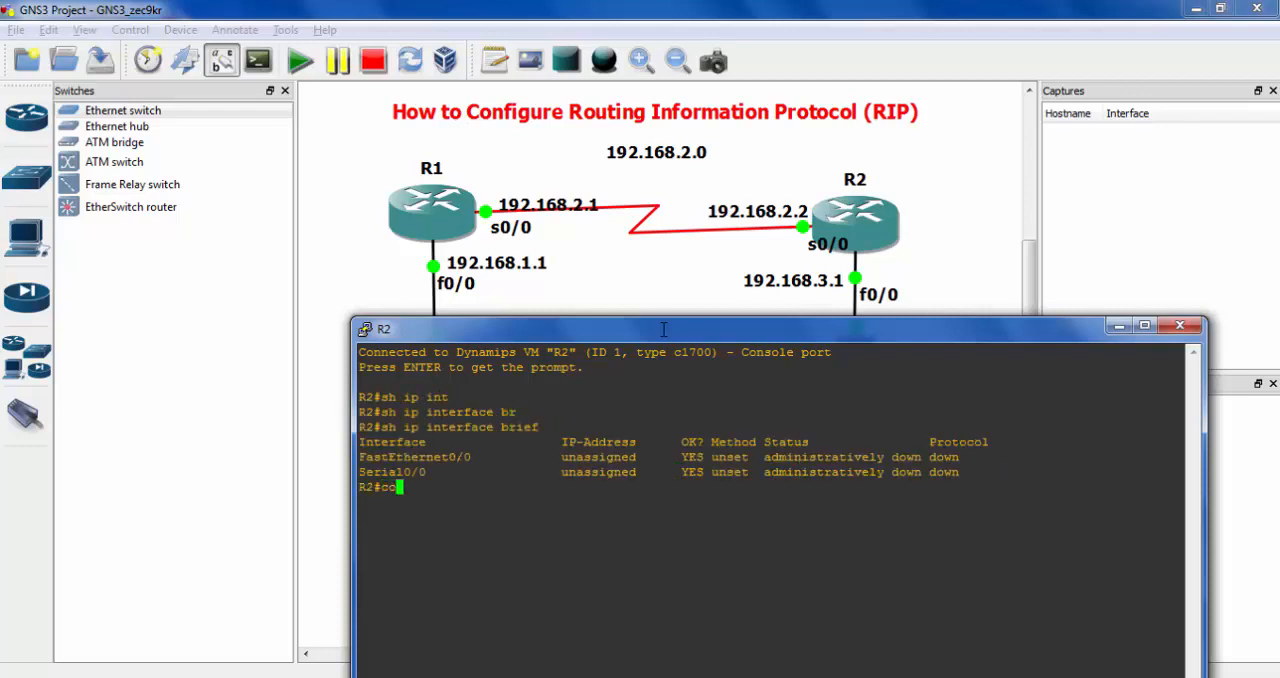
{"action": "type", "text": "nf t"}
{"action": "key", "text": "Return"}
- Try to give R2's FastEthernet the address 192.168.3.1 255.255.255.0 directly within the interface command
{"action": "type", "text": "in"}
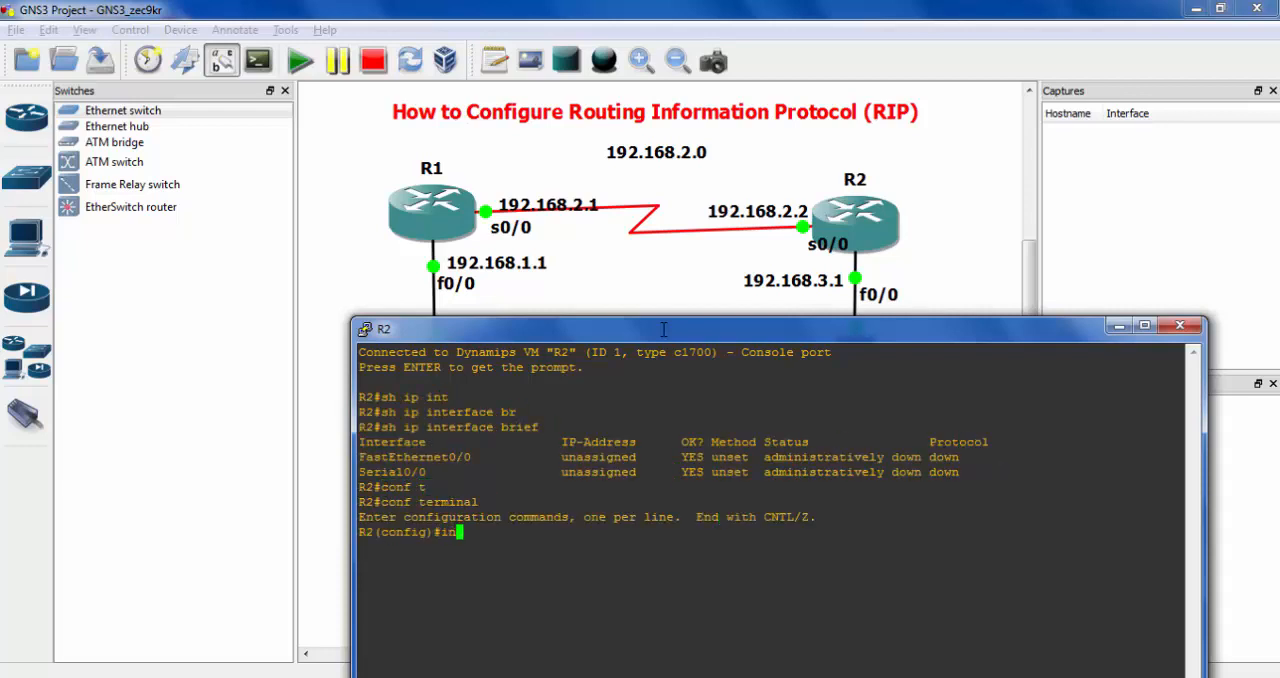
{"action": "type", "text": "t"}
{"action": "key", "text": "Tab"}
{"action": "type", "text": "fa"}
{"action": "key", "text": "Tab"}
{"action": "type", "text": "192/.16"}
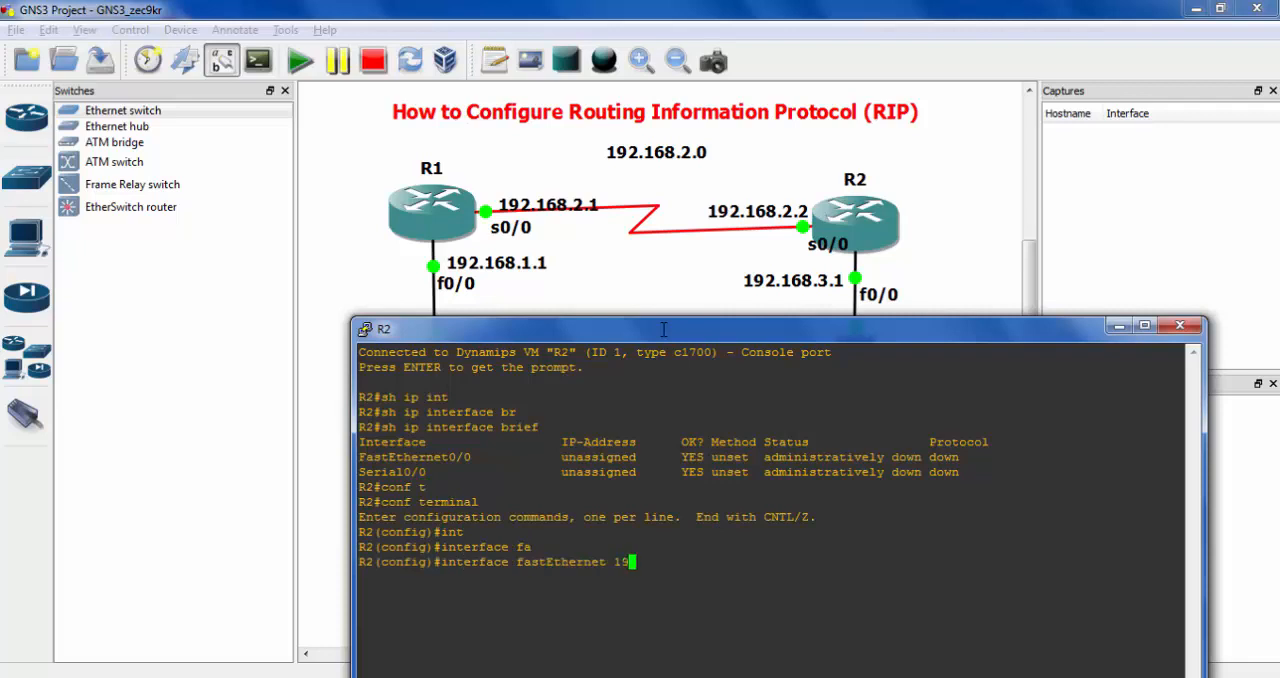
{"action": "key", "text": "BackSpace"}
{"action": "type", "text": ".1689"}
{"action": "key", "text": "BackSpace"}
{"action": "type", "text": ".3.1 255.255.255.255.0"}
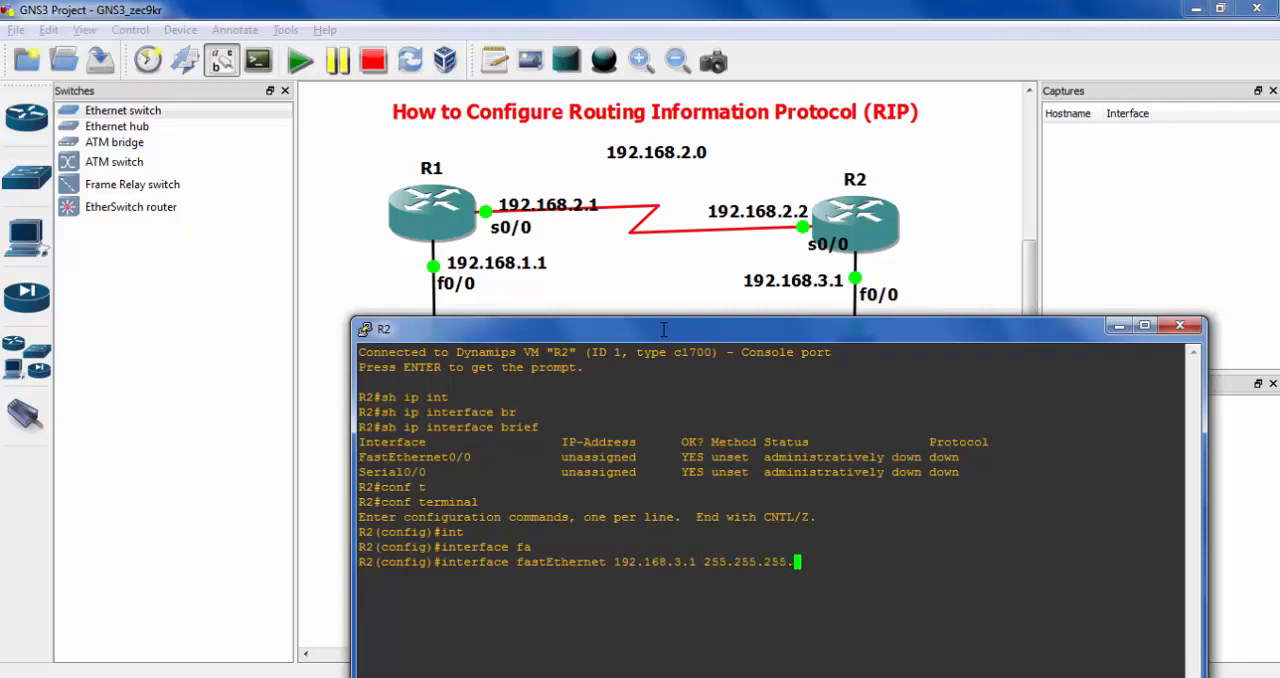
{"action": "key", "text": "Return"}
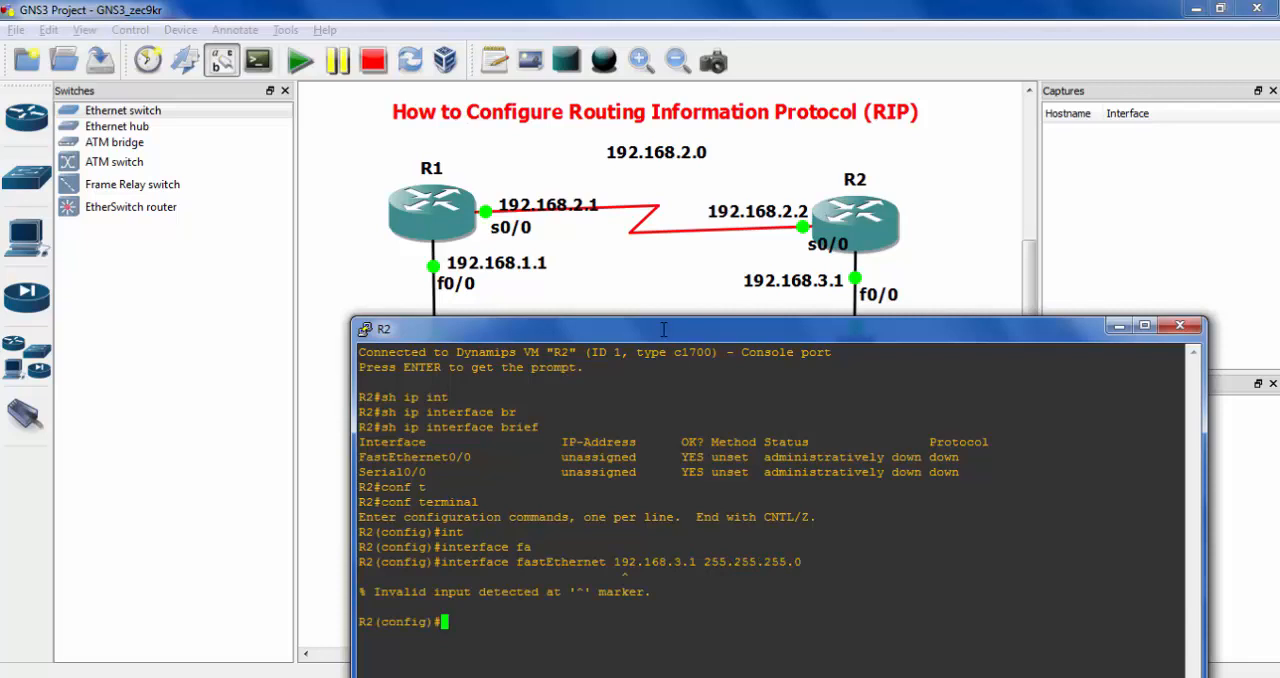
- Open the configuration of interface fastEthernet 0/0 on R2
{"action": "type", "text": "int"}
{"action": "key", "text": "Tab"}
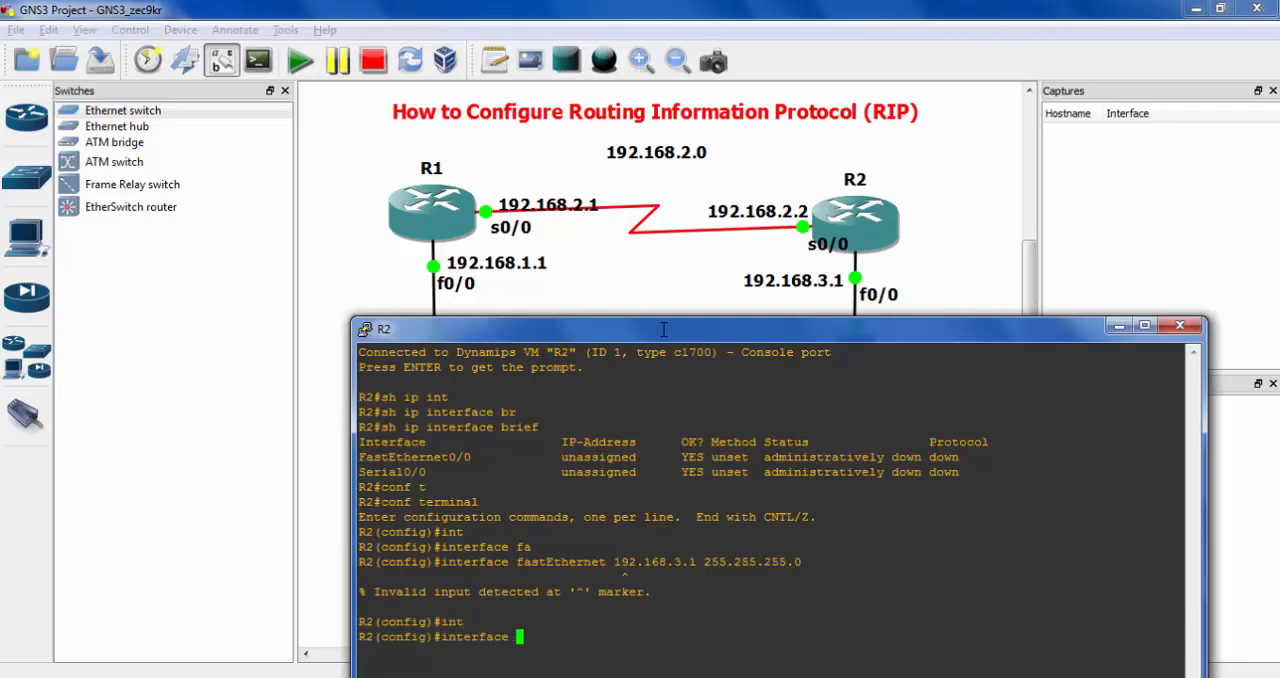
{"action": "type", "text": "f"}
{"action": "key", "text": "Tab"}
{"action": "type", "text": "0/0"}
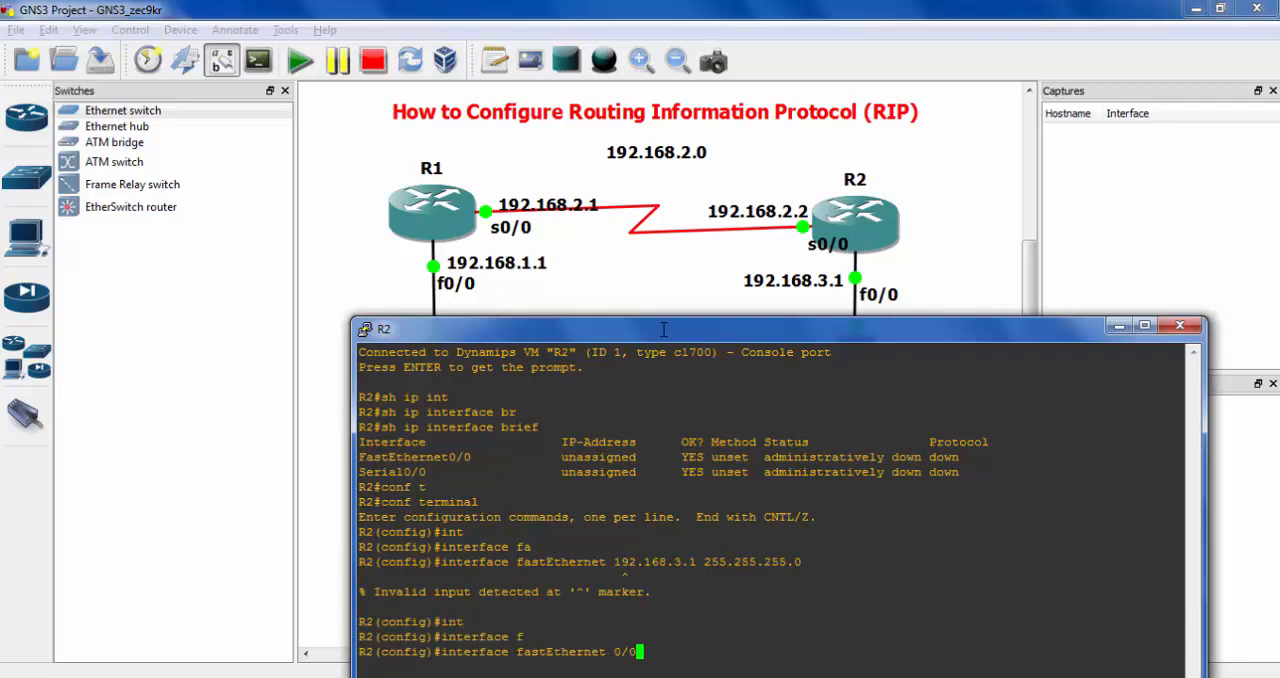
{"action": "key", "text": "Return"}
- Assign the IP address 192.168.3.1 with mask 255.255.255.0 to R2's fastEthernet 0/0 interface
{"action": "type", "text": "ip"}
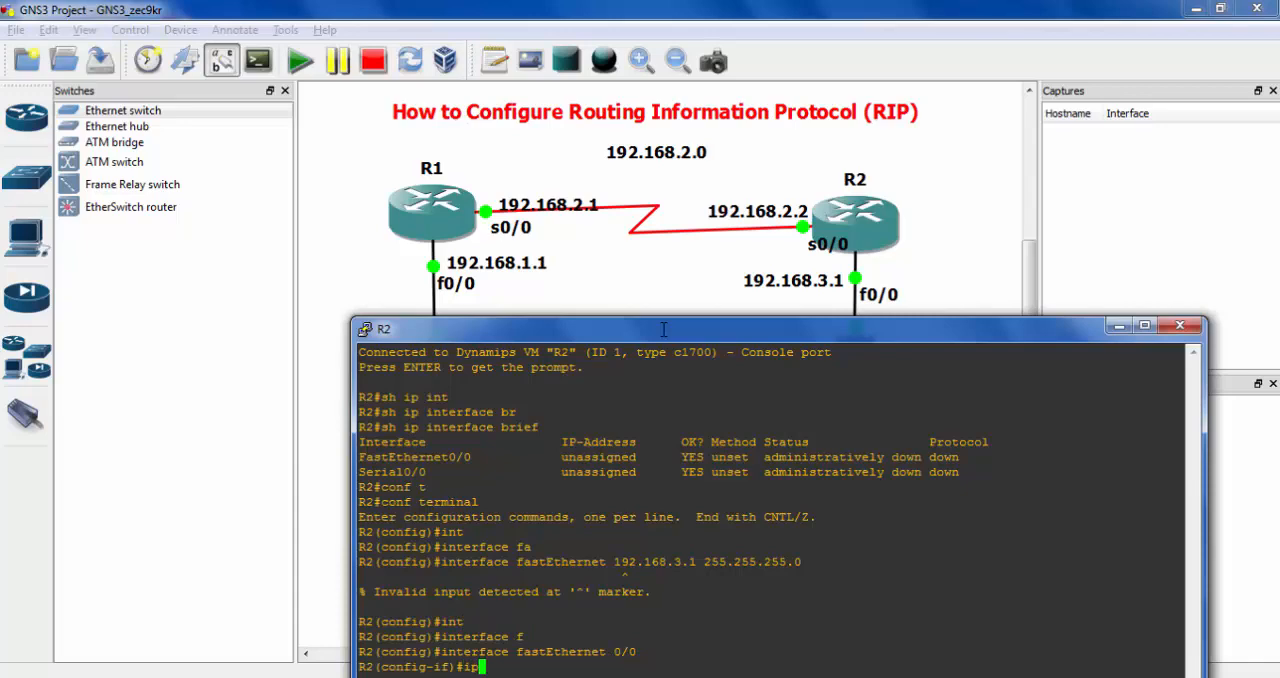
{"action": "left_click_drag", "start_coordinate": [663, 329], "coordinate": [642, 174]}
{"action": "type", "text": "ad"}
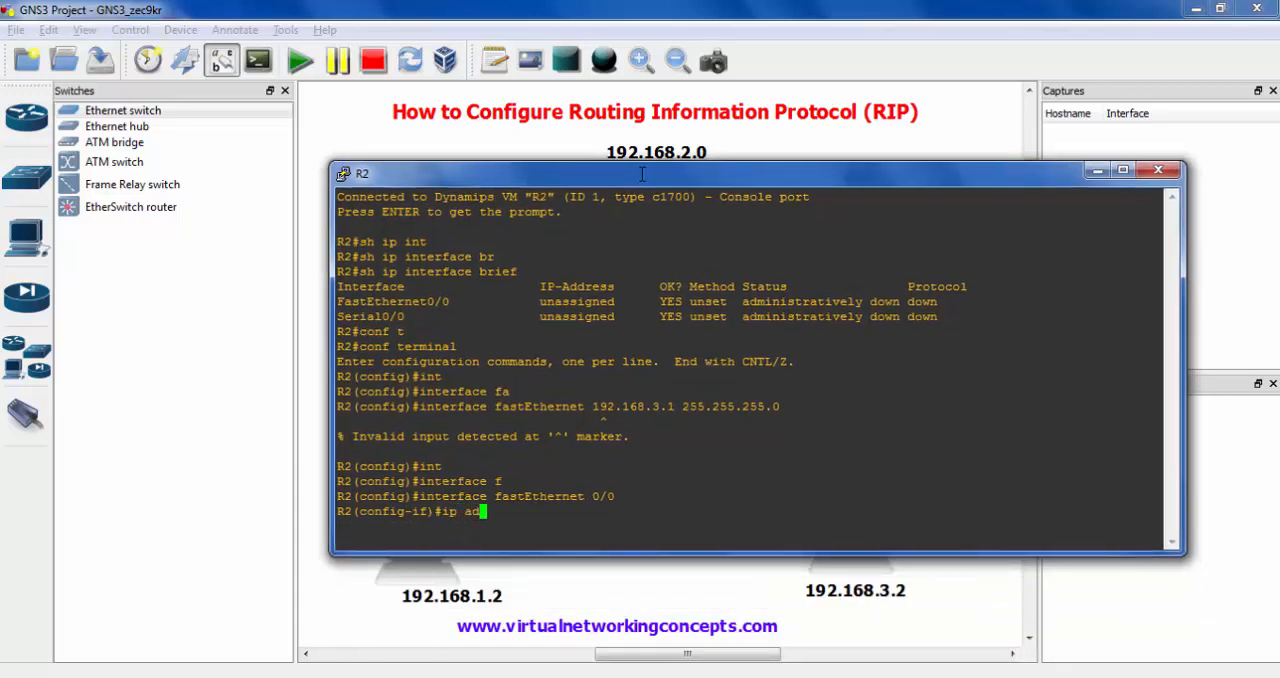
{"action": "key", "text": "Tab"}
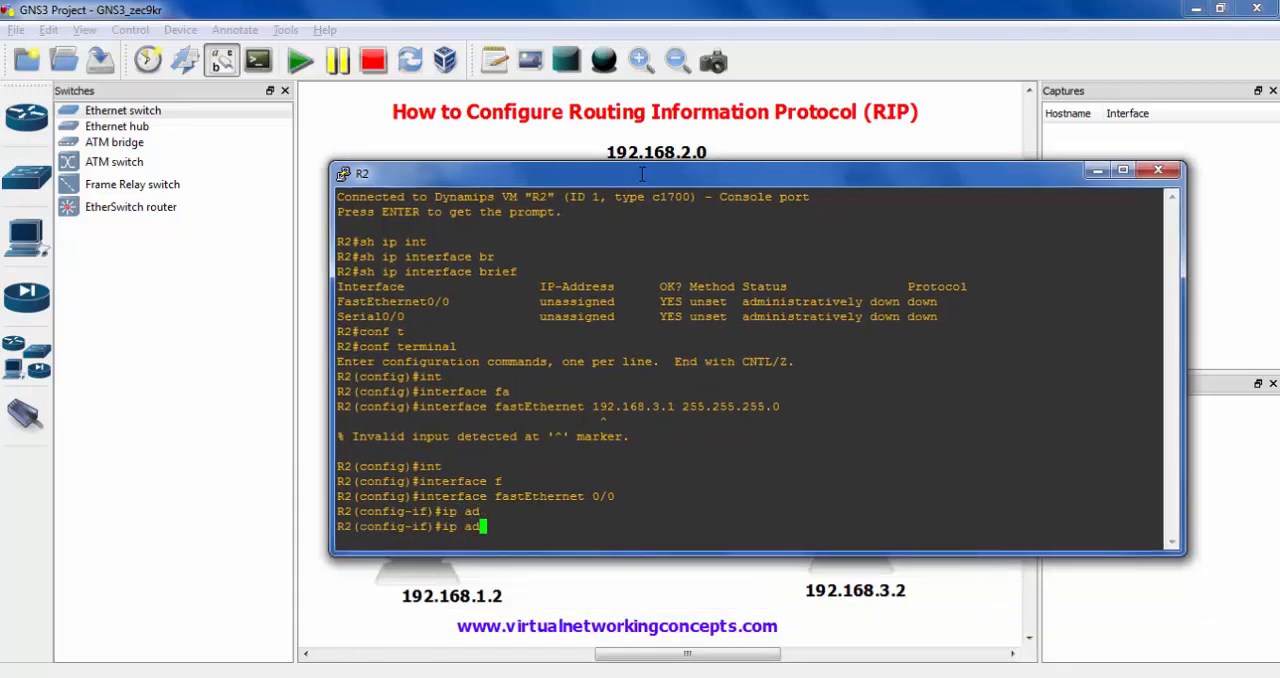
{"action": "type", "text": "d"}
{"action": "key", "text": "Tab"}
{"action": "type", "text": "19"}
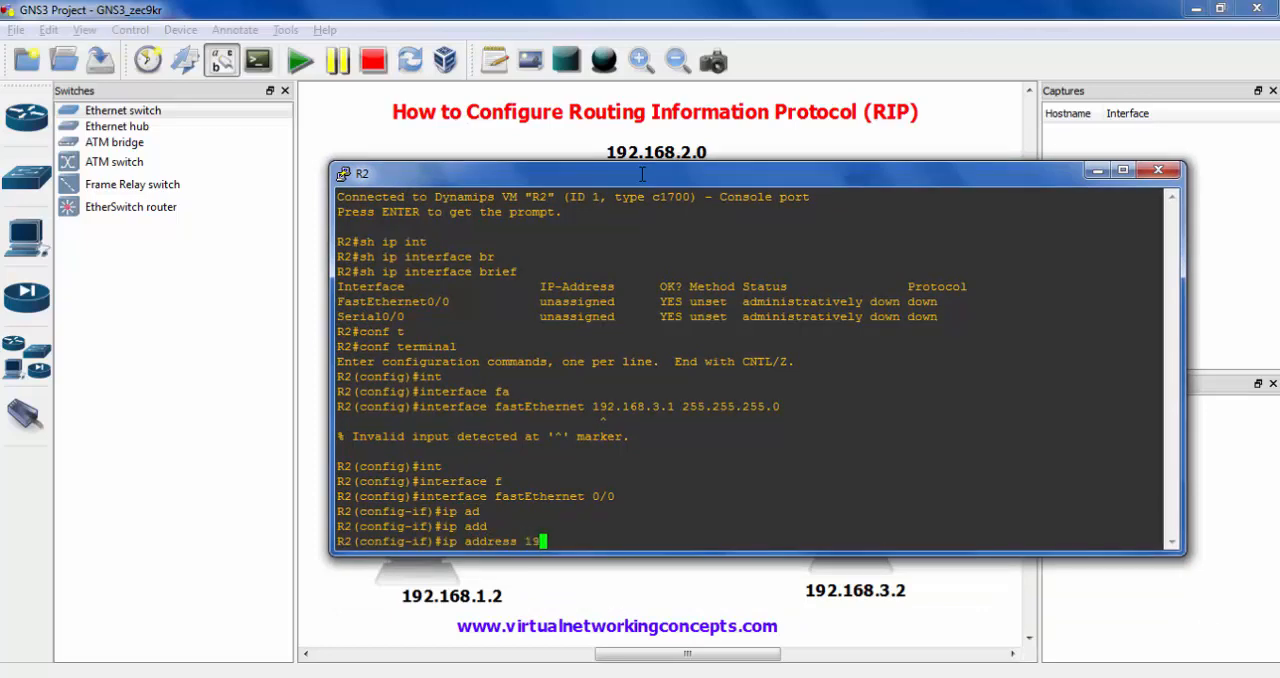
{"action": "type", "text": "2.168.3.1 255.255.255.0"}
{"action": "key", "text": "Return"}
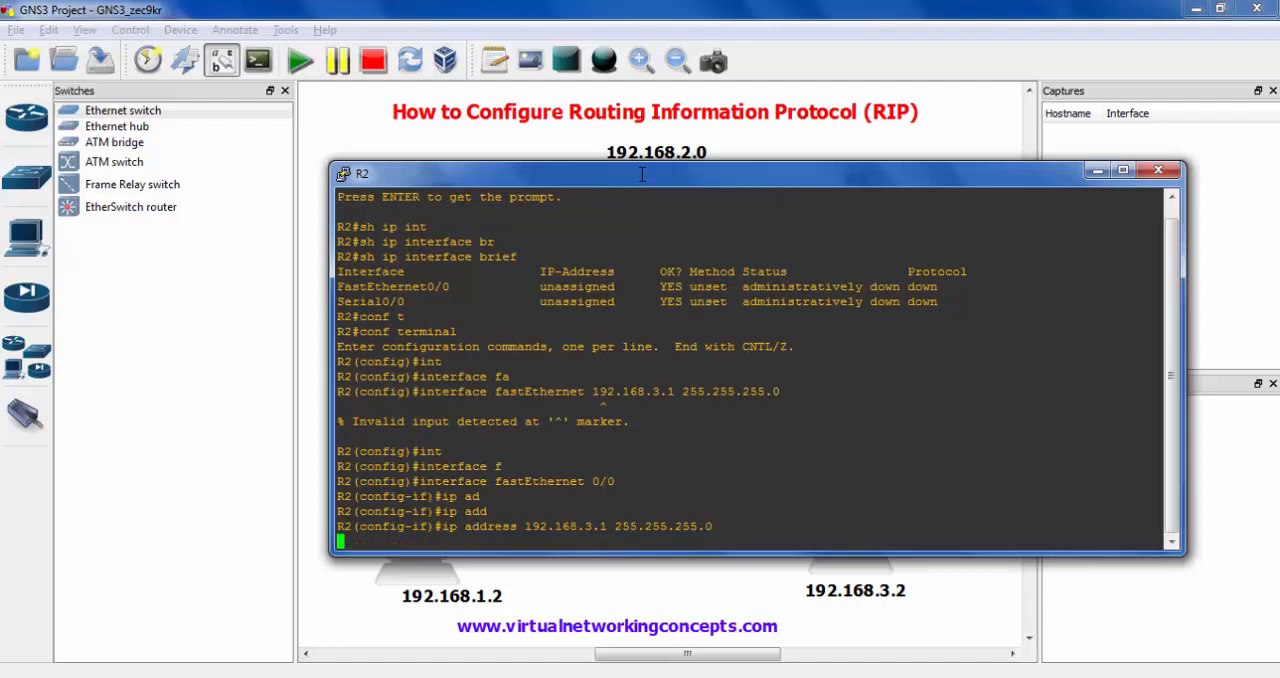
- Enable R2's fastEthernet 0/0 with no shutdown and exit to global configuration mode
{"action": "type", "text": "no shut"}
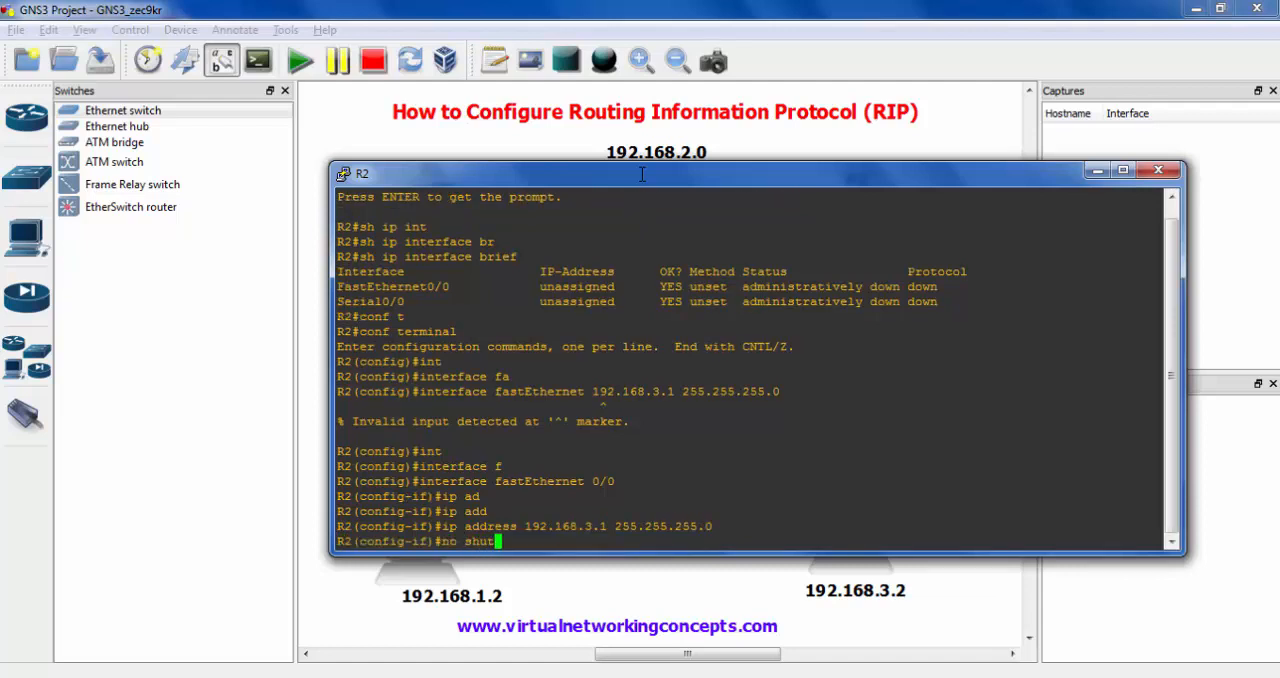
{"action": "key", "text": "Tab"}
{"action": "key", "text": "Return"}
{"action": "type", "text": "exit"}
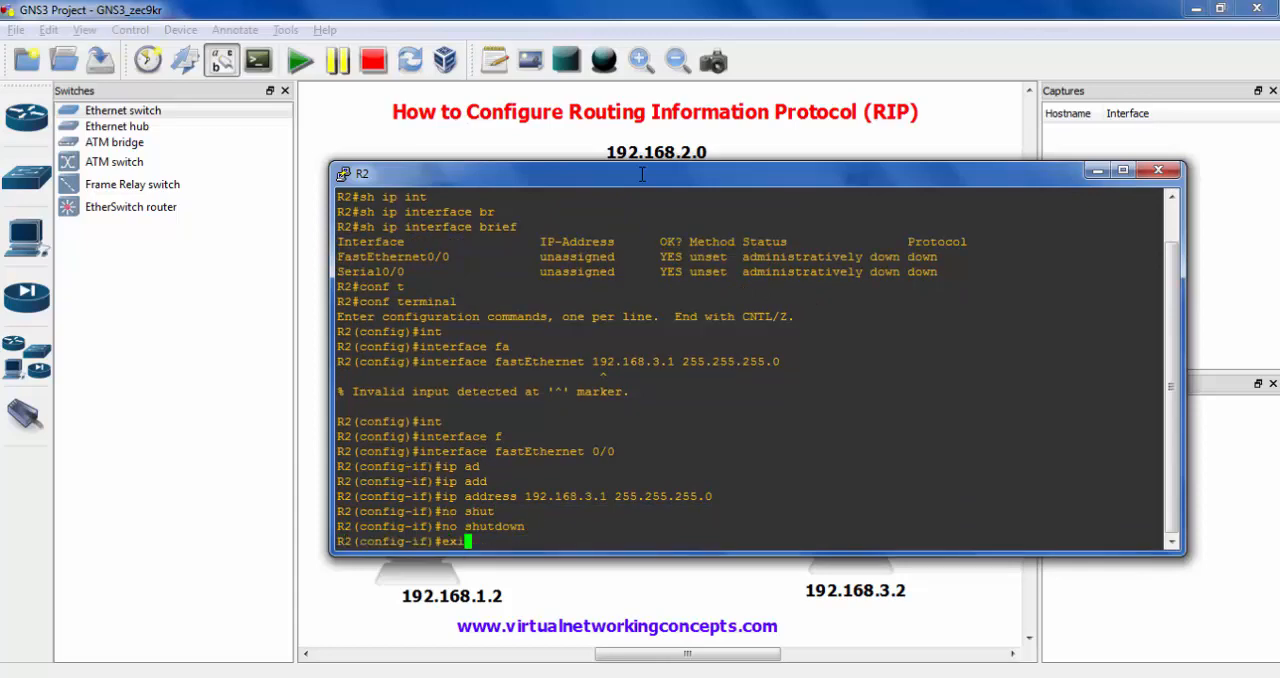
{"action": "key", "text": "Return"}
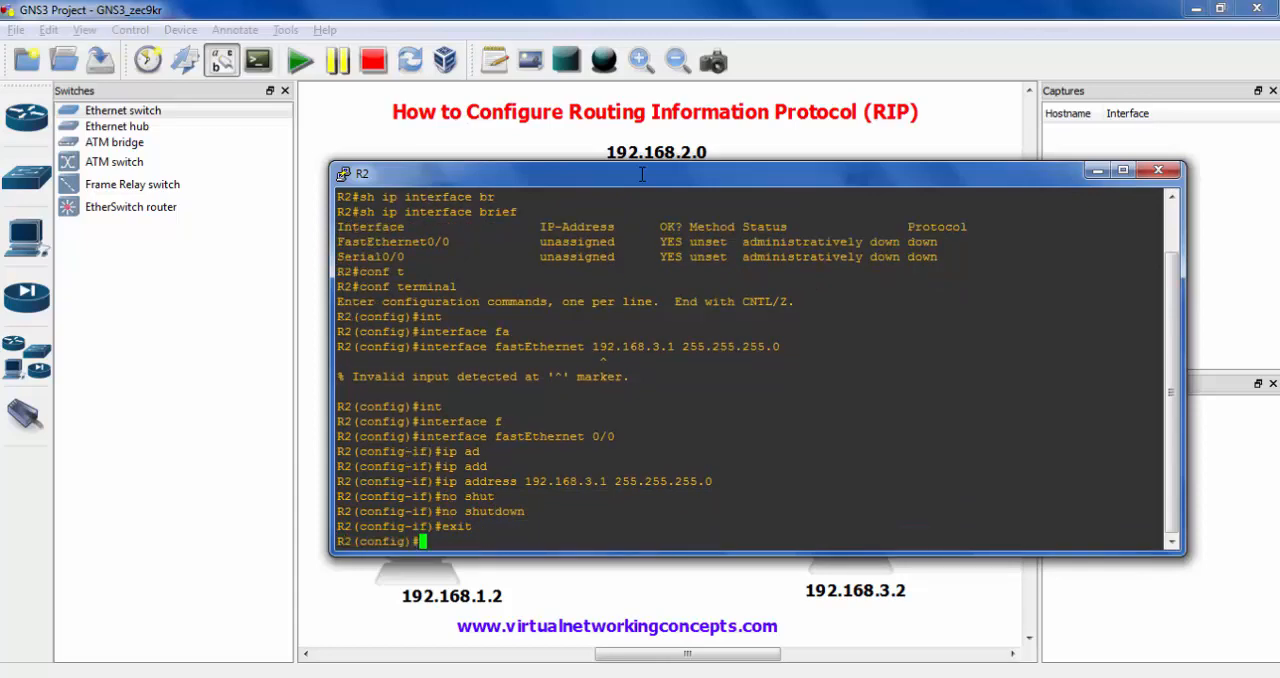
- Open the configuration of interface serial 0/0 on R2
{"action": "type", "text": "int"}
{"action": "key", "text": "Tab"}
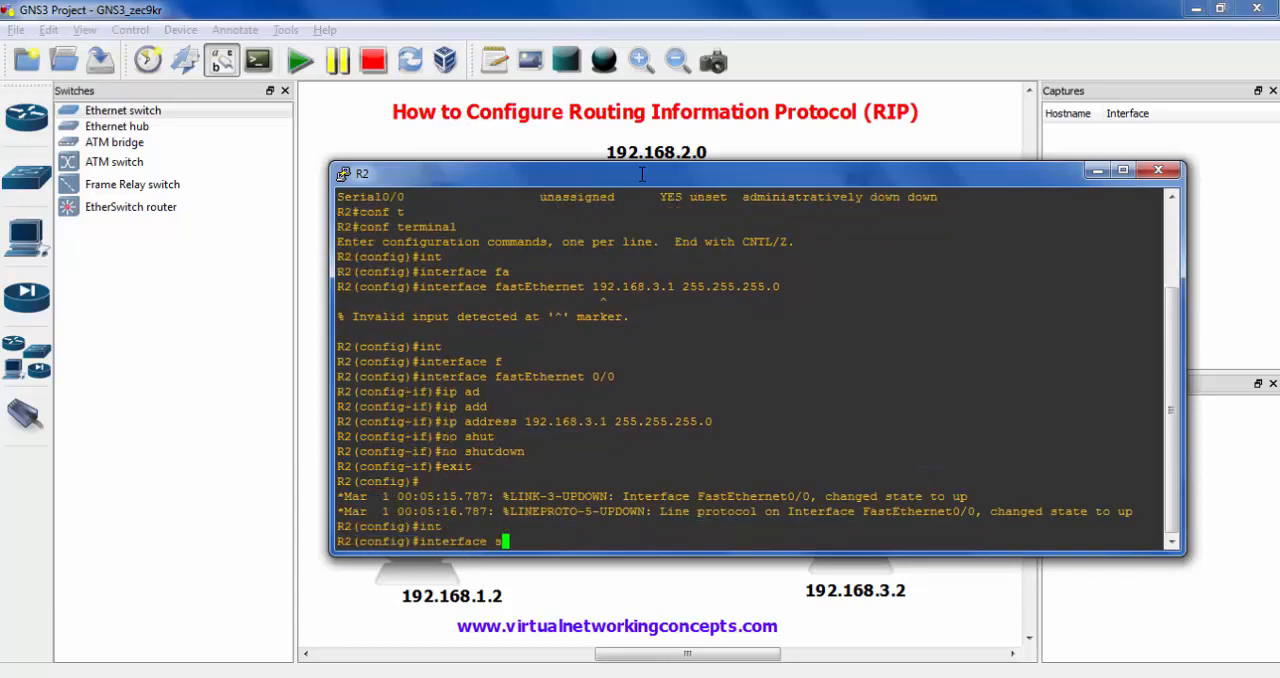
{"action": "type", "text": "se"}
{"action": "key", "text": "Tab"}
{"action": "type", "text": "0/0"}
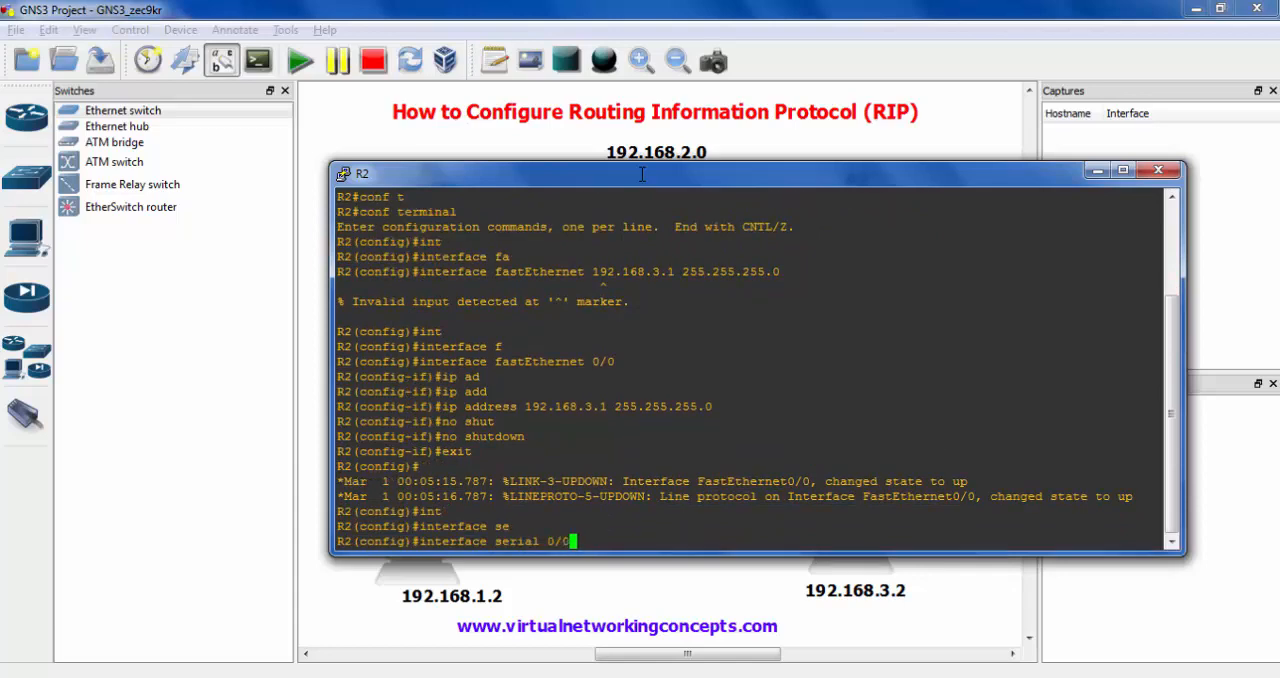
{"action": "key", "text": "Return"}
- Assign the IP address 192.168.2.2 with mask 255.255.255.0 to R2's serial 0/0 interface
{"action": "type", "text": "ip add"}
{"action": "key", "text": "Tab"}
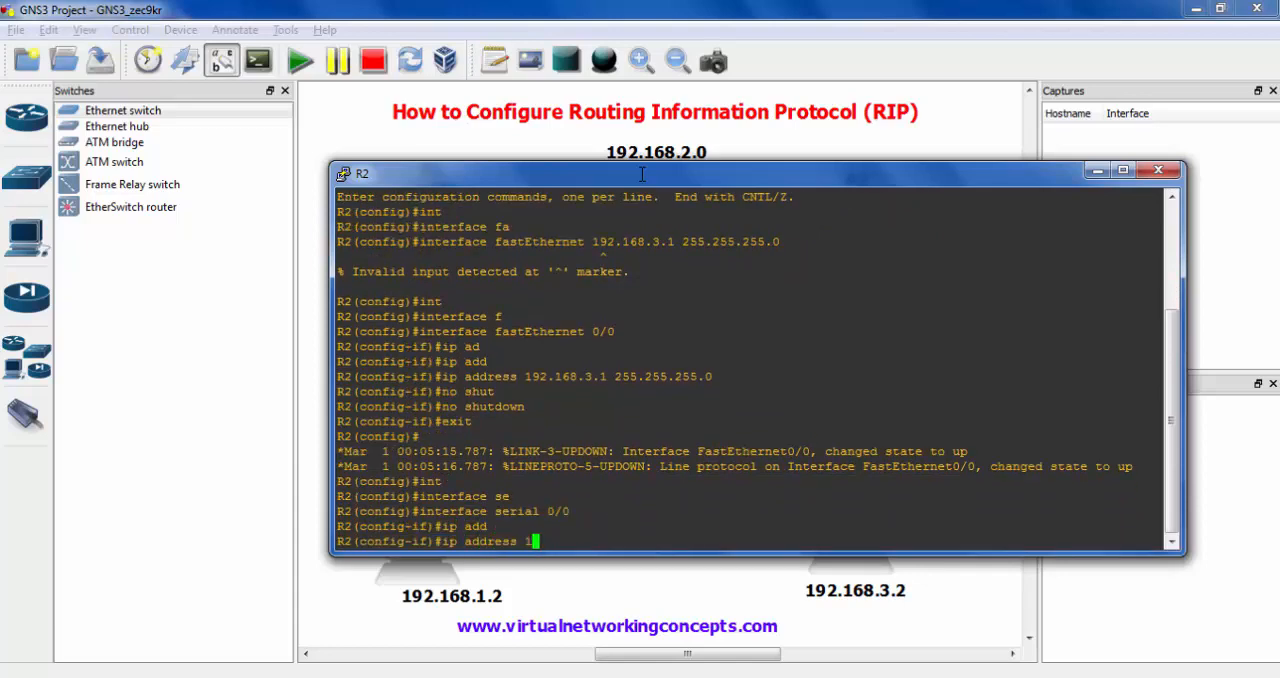
{"action": "type", "text": "192.168.2.2 255.255.255.0"}
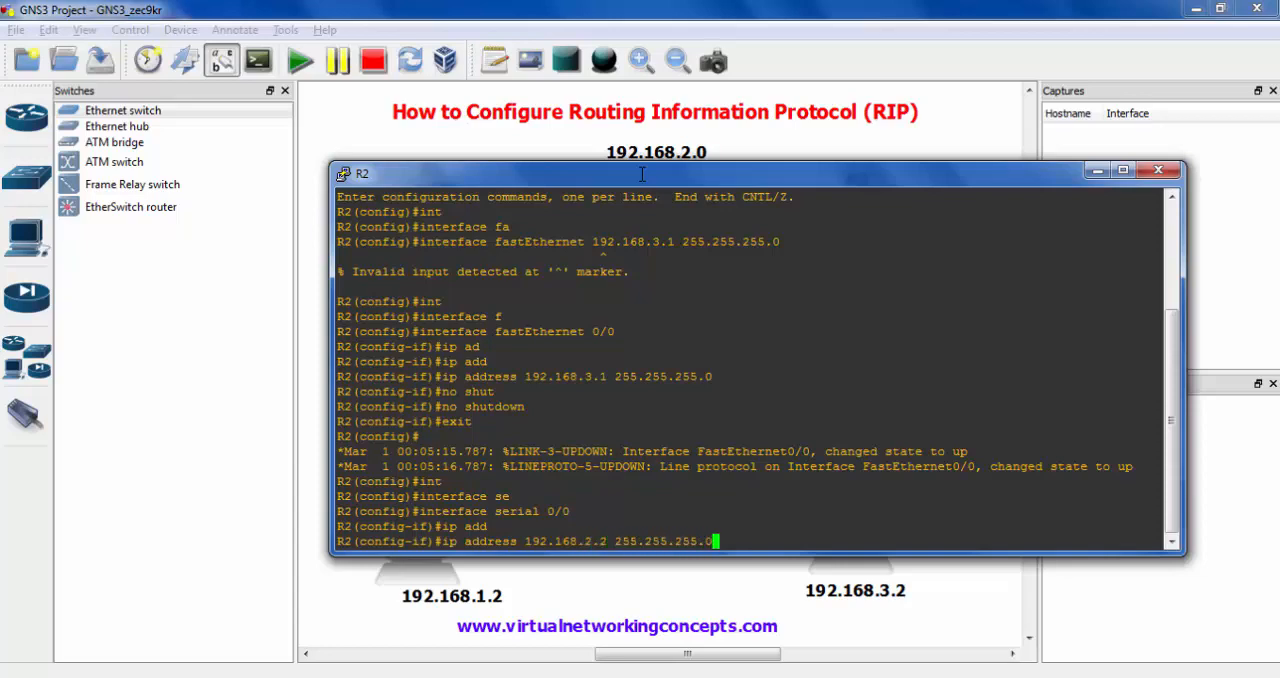
{"action": "key", "text": "Return"}
- Enable R2's serial 0/0 with no shutdown and exit back to privileged mode
{"action": "type", "text": "no shu"}
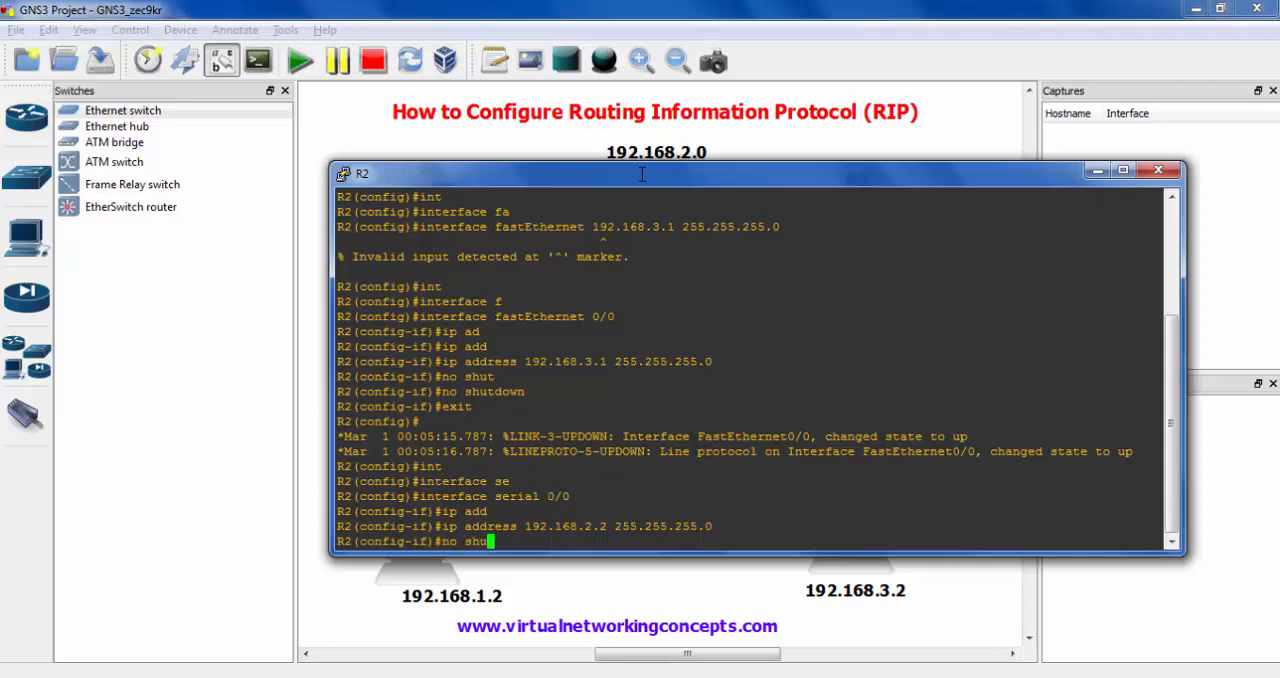
{"action": "key", "text": "Tab"}
{"action": "key", "text": "Return"}
{"action": "type", "text": "exit"}
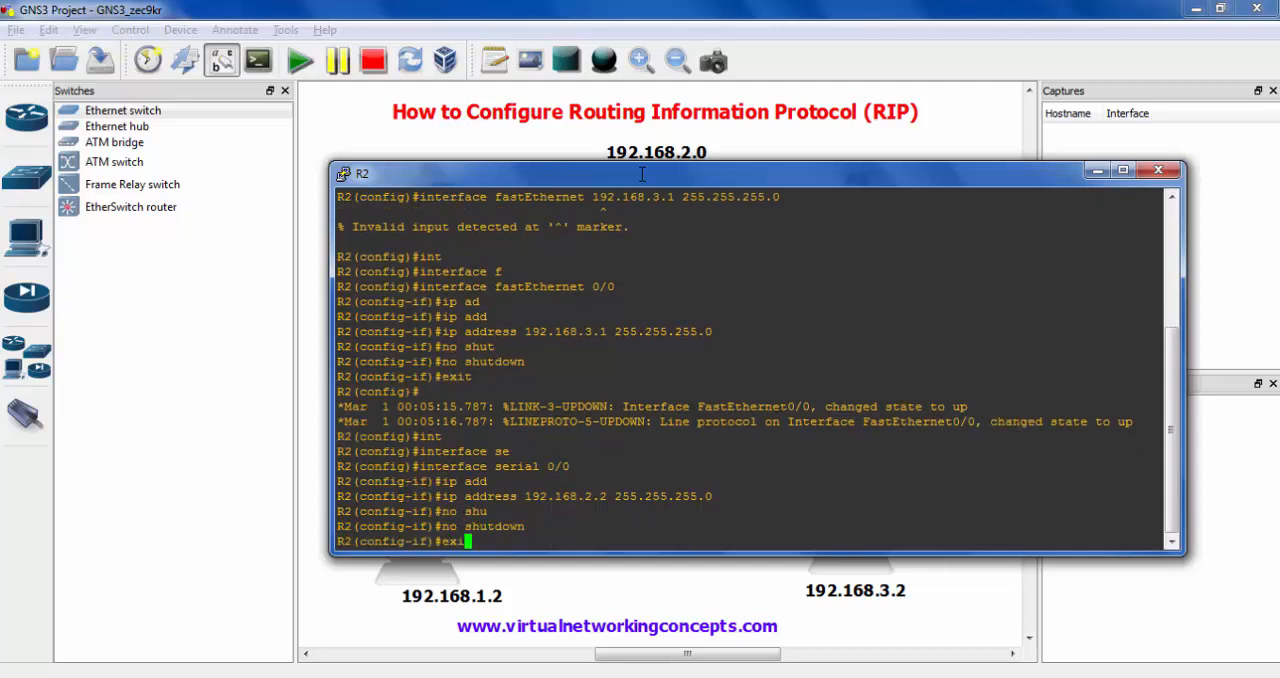
{"action": "key", "text": "Return"}
{"action": "type", "text": "ex"}
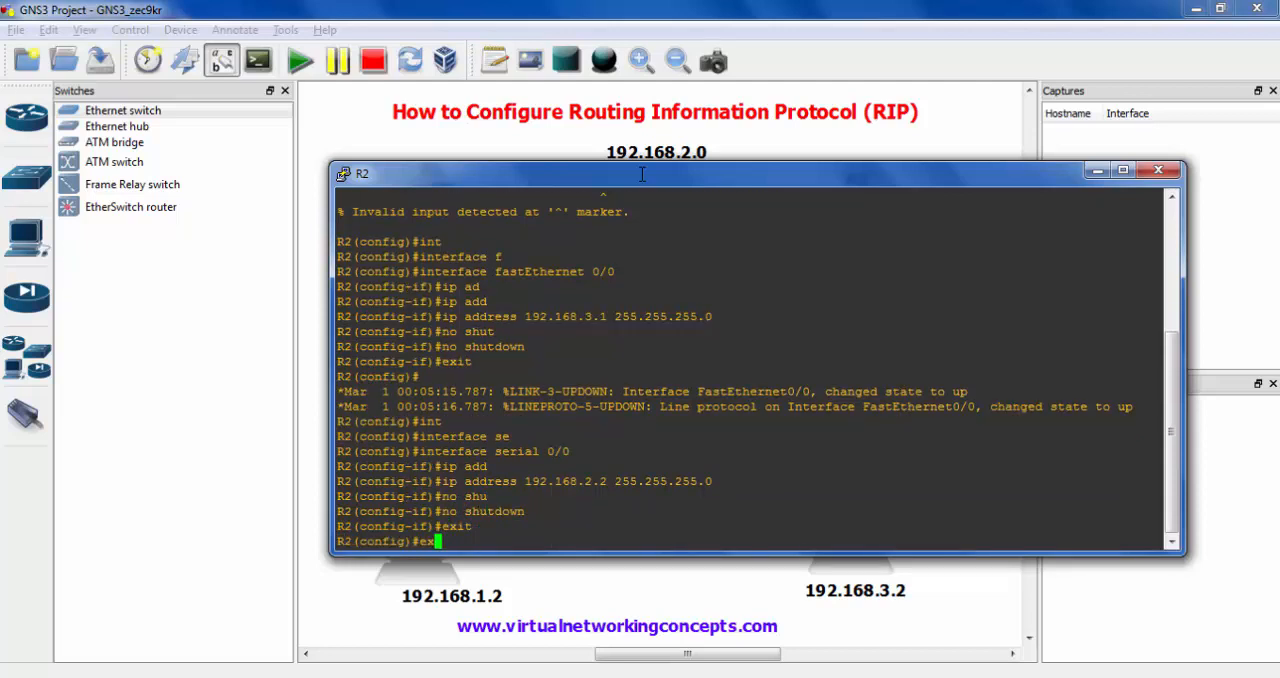
{"action": "type", "text": "it"}
{"action": "key", "text": "Return"}
- Check R2's configured interfaces with sh ip interface brief
{"action": "type", "text": "sh"}
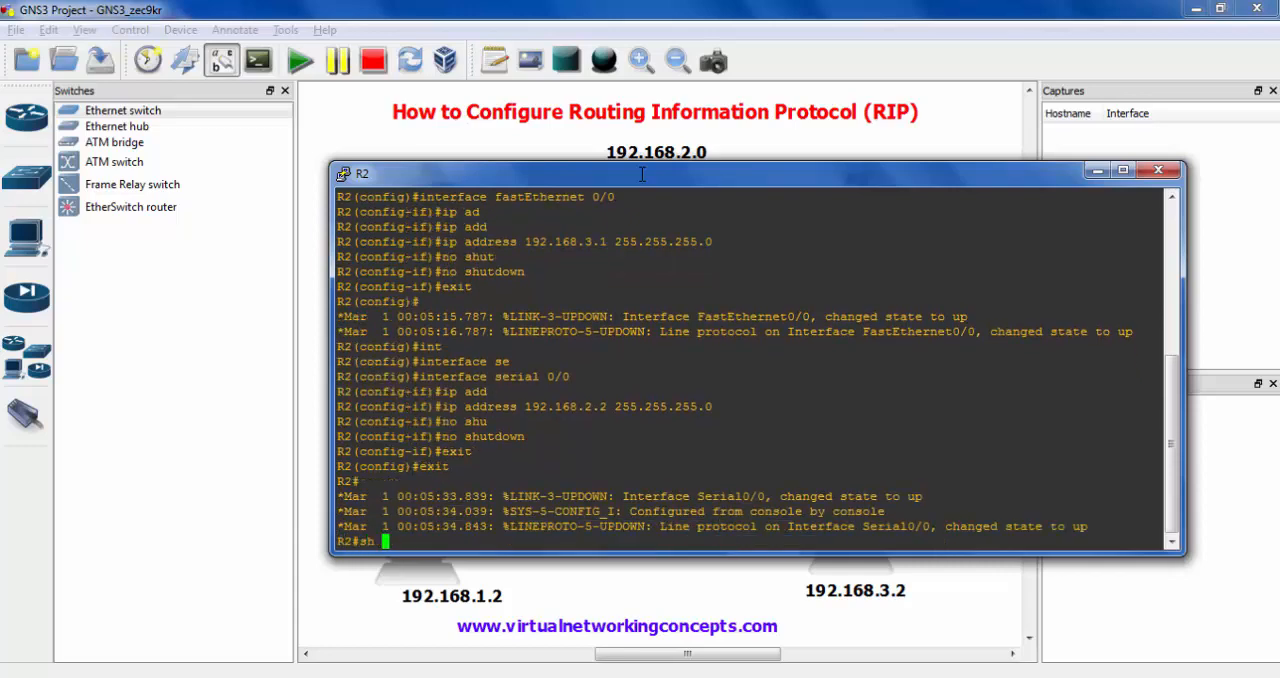
{"action": "type", "text": " ip int"}
{"action": "key", "text": "Tab"}
{"action": "type", "text": "br"}
{"action": "key", "text": "Tab"}
{"action": "key", "text": "Return"}
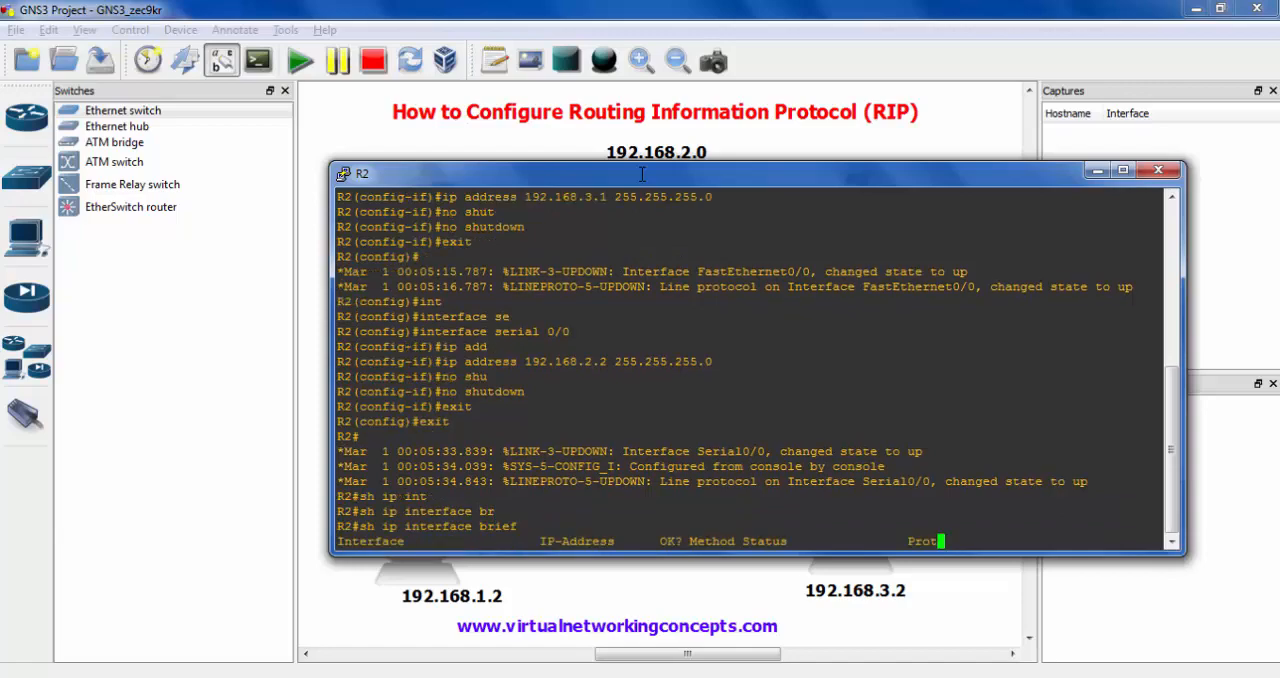
- Move R2's console aside and compare its interface addresses with the labels beside R2 in the topology
{"action": "left_click_drag", "start_coordinate": [638, 173], "coordinate": [1123, 266]}
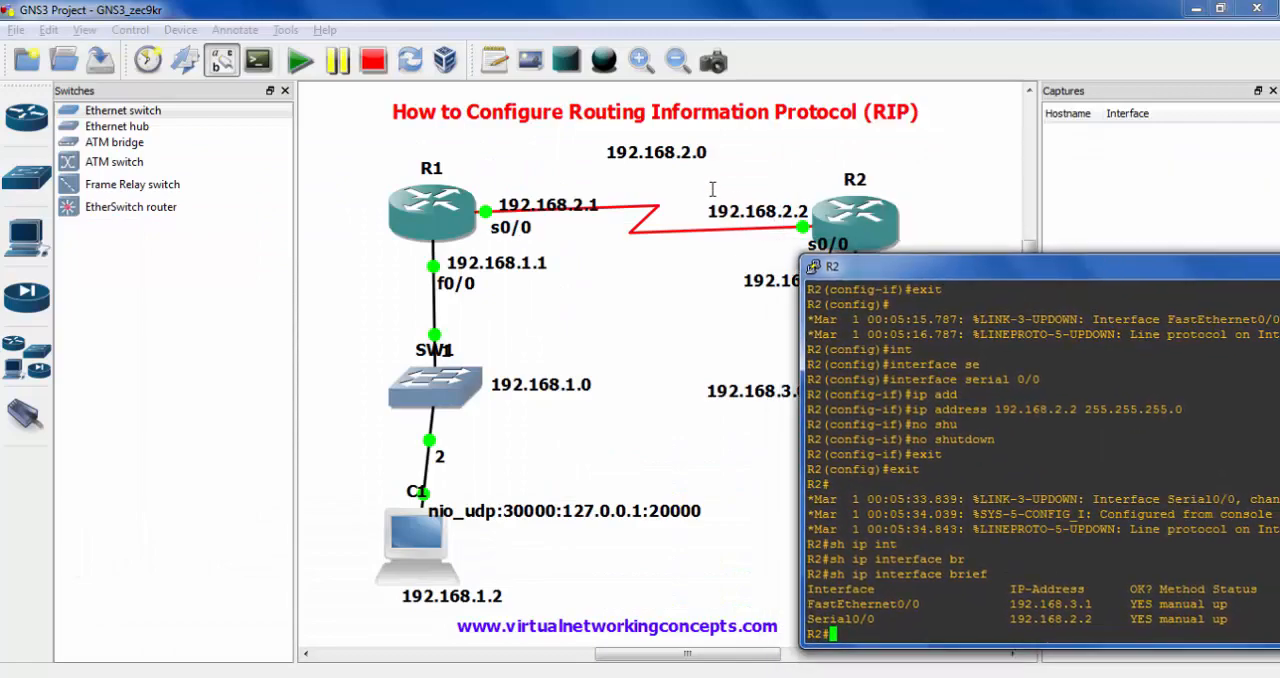
{"action": "left_click_drag", "start_coordinate": [699, 189], "coordinate": [818, 229]}
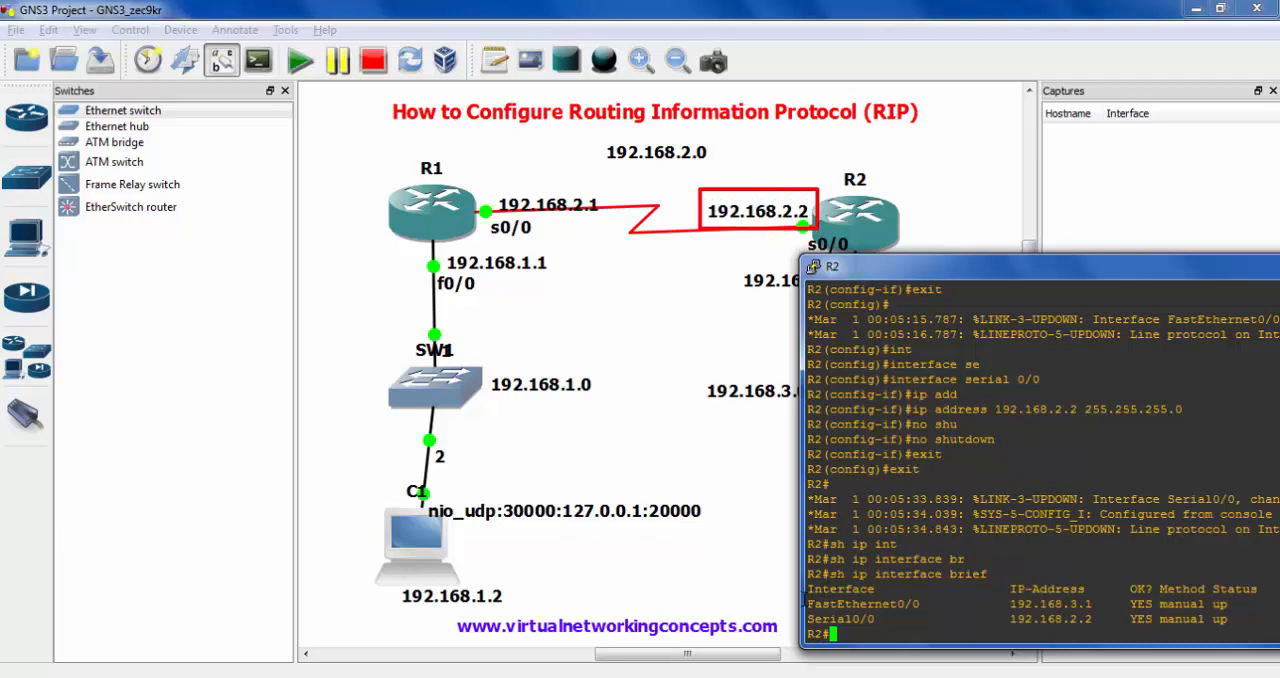
{"action": "left_click_drag", "start_coordinate": [801, 597], "coordinate": [1105, 628]}
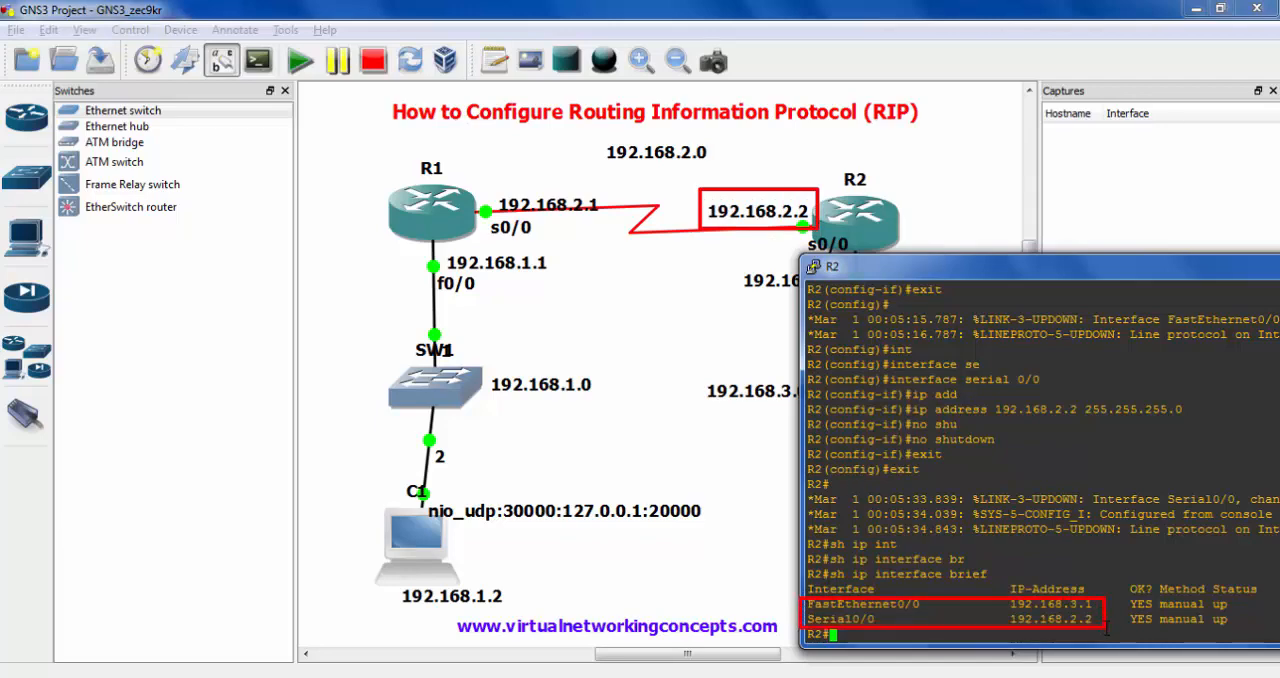
{"action": "left_click_drag", "start_coordinate": [722, 259], "coordinate": [843, 316]}
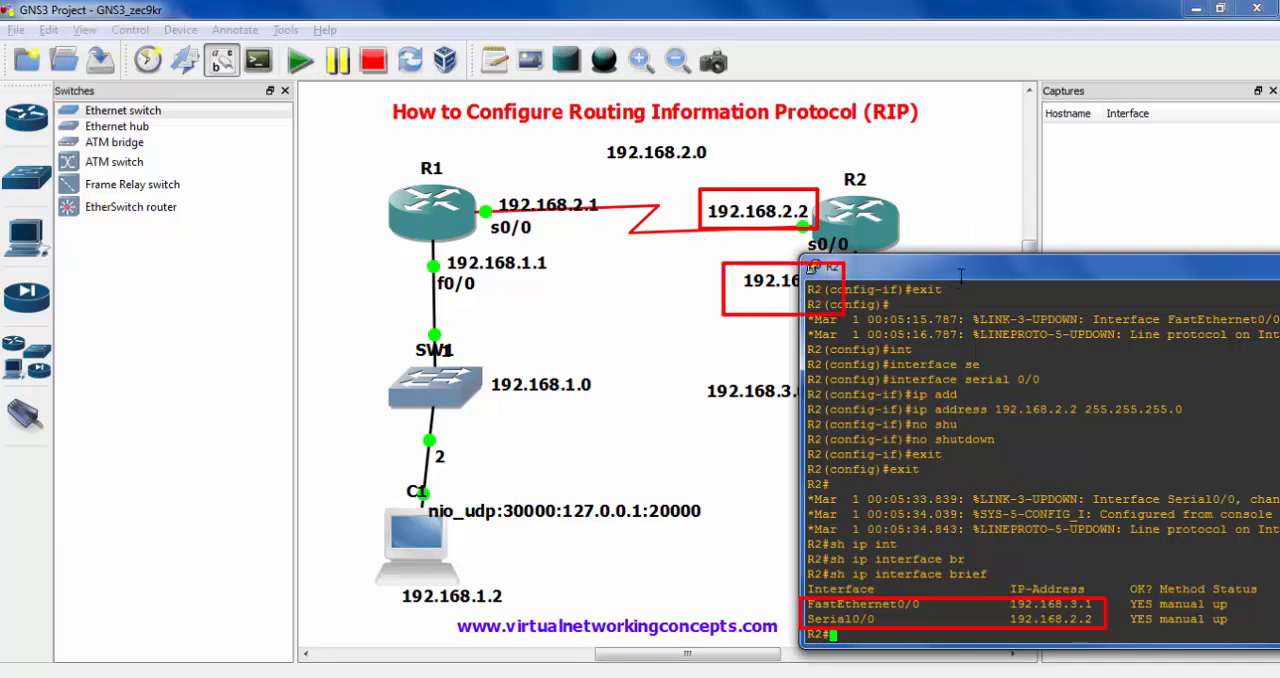
{"action": "key", "text": "Escape"}
{"action": "mouse_move", "coordinate": [933, 268]}
{"action": "left_mouse_down"}
{"action": "mouse_move", "coordinate": [956, 318]}
{"action": "mouse_move", "coordinate": [624, 205]}
{"action": "mouse_move", "coordinate": [466, 112]}
{"action": "left_mouse_up"}
- Launch the VPCS virtual PC simulator and bring its console to the front after checking C1's address label in the topology
{"action": "left_click", "coordinate": [334, 555]}
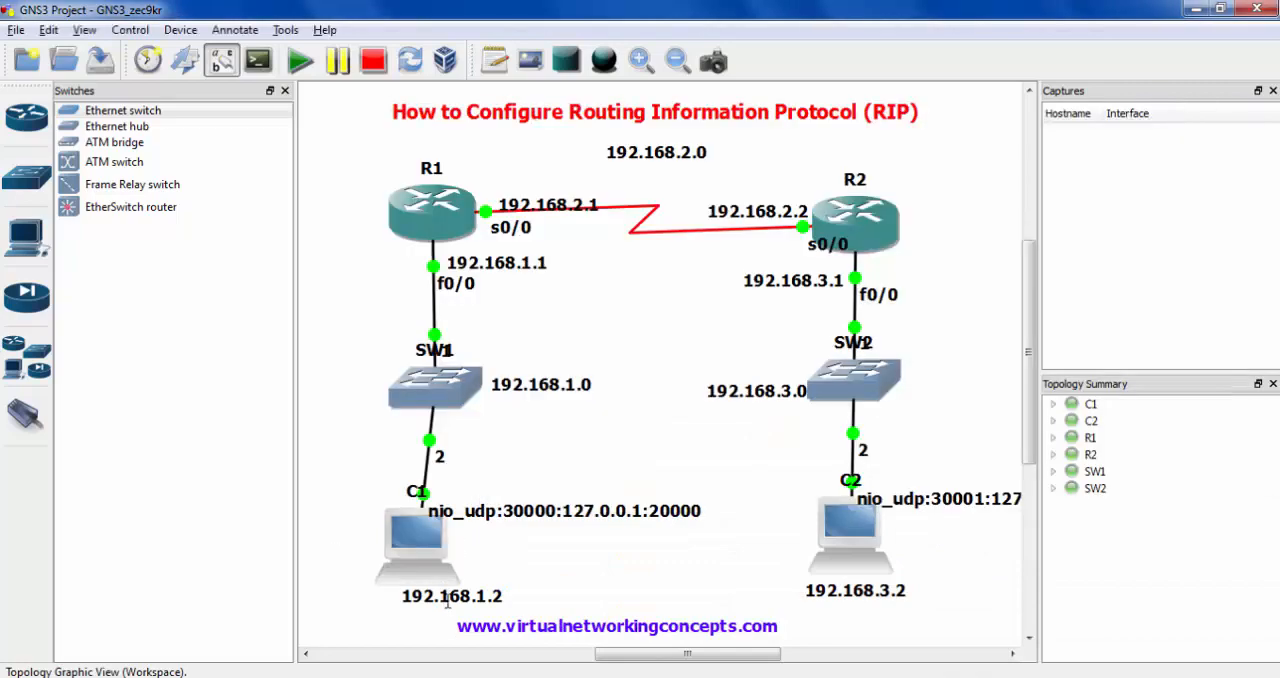
{"action": "left_click", "coordinate": [447, 600]}
{"action": "left_click", "coordinate": [285, 30]}
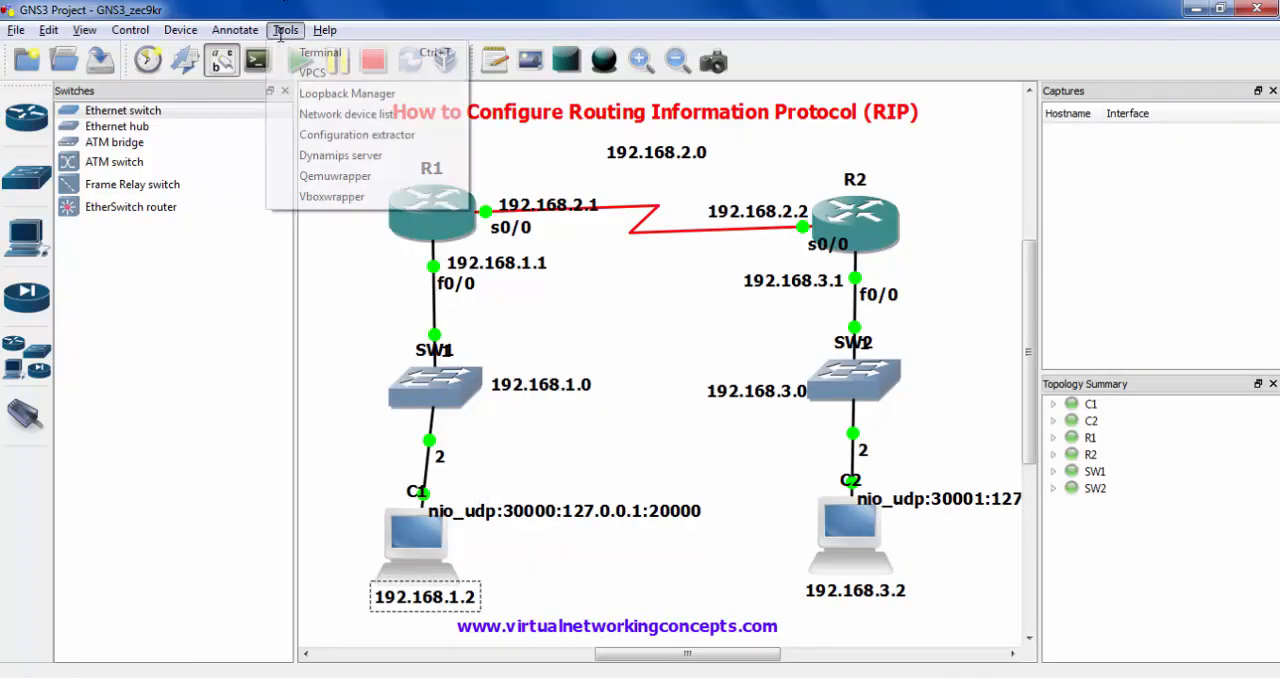
{"action": "left_click", "coordinate": [313, 72]}
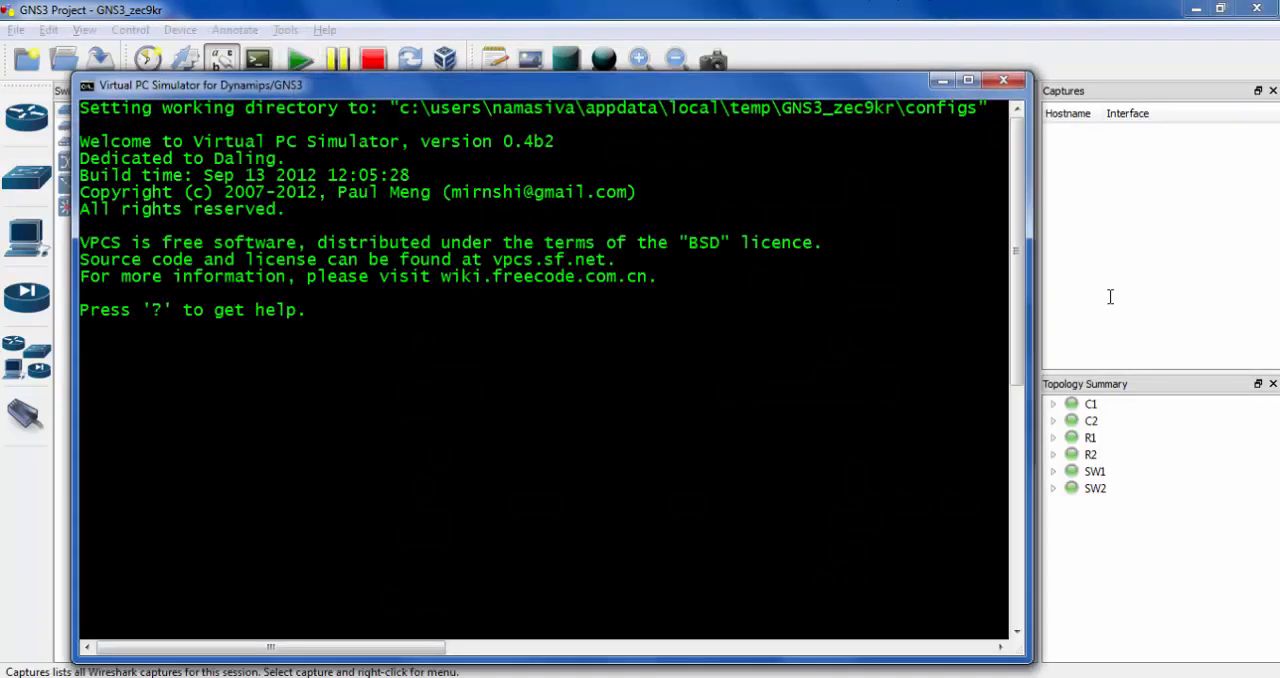
{"action": "left_click", "coordinate": [1110, 296]}
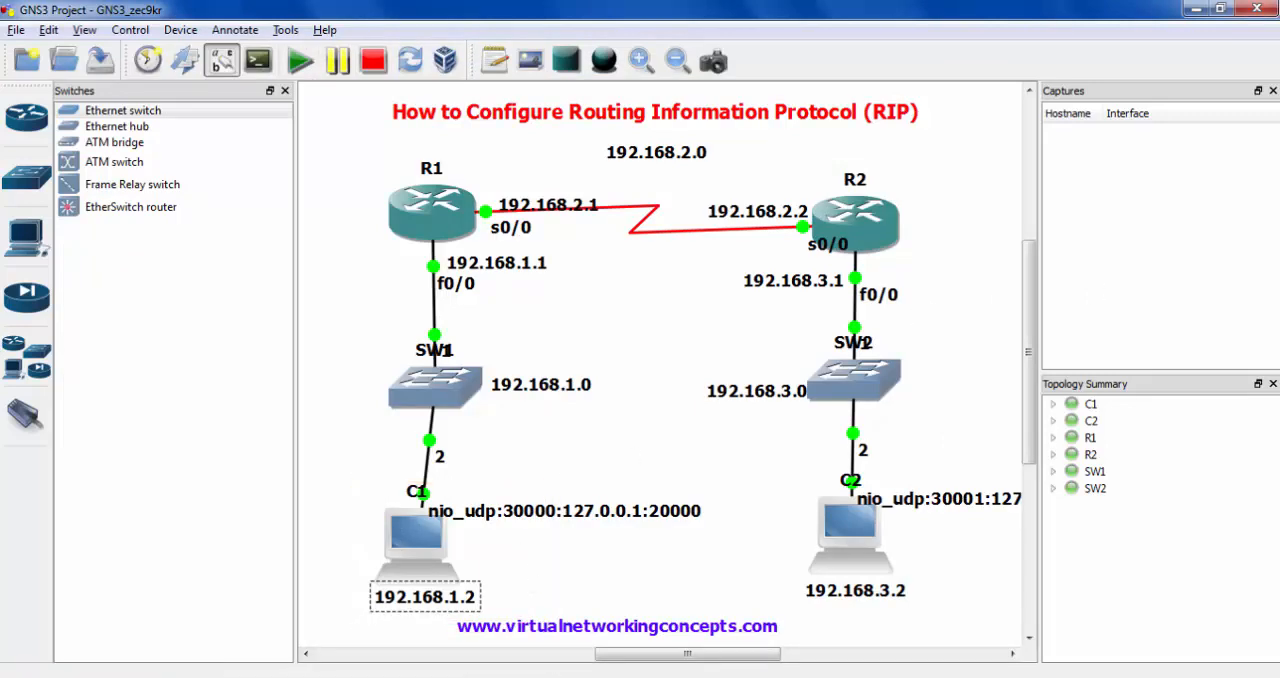
{"action": "key", "text": "alt+Tab"}
- Give virtual PC 1 the address 192.168.1.2, mask 255.255.255.0 and gateway 192.168.1.1 with the ip command
{"action": "type", "text": "ip 192"}
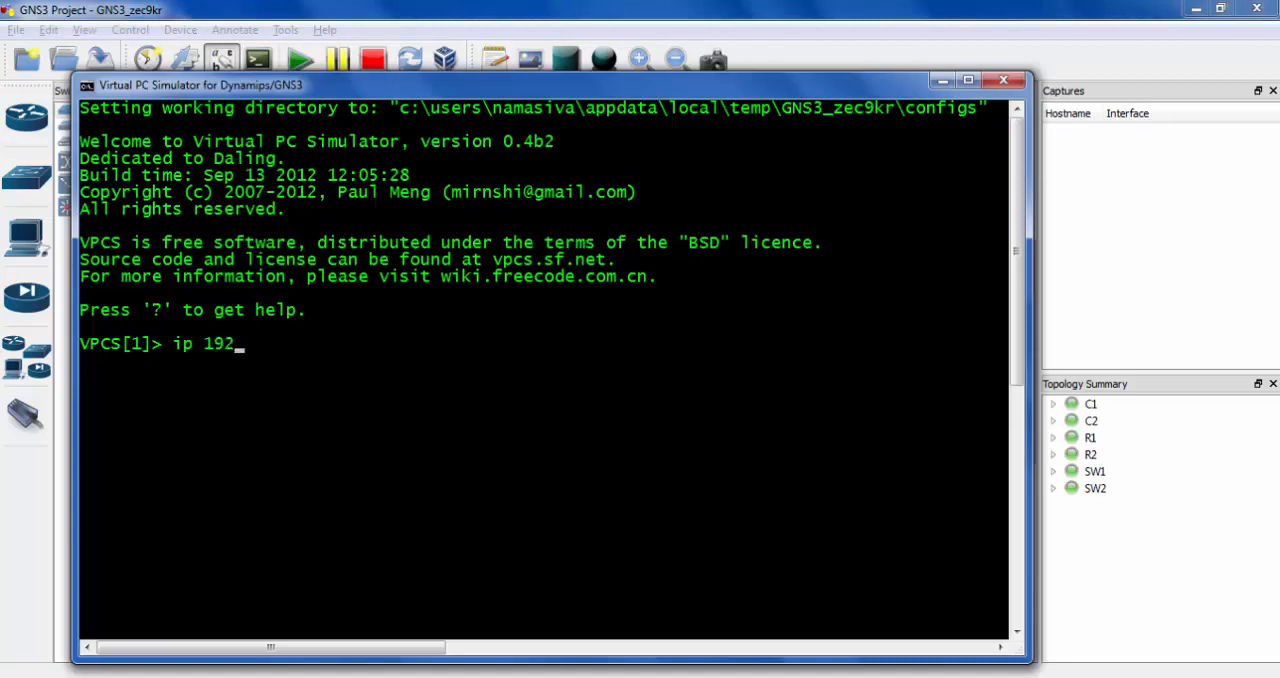
{"action": "type", "text": ".168.1.2 255.255.25"}
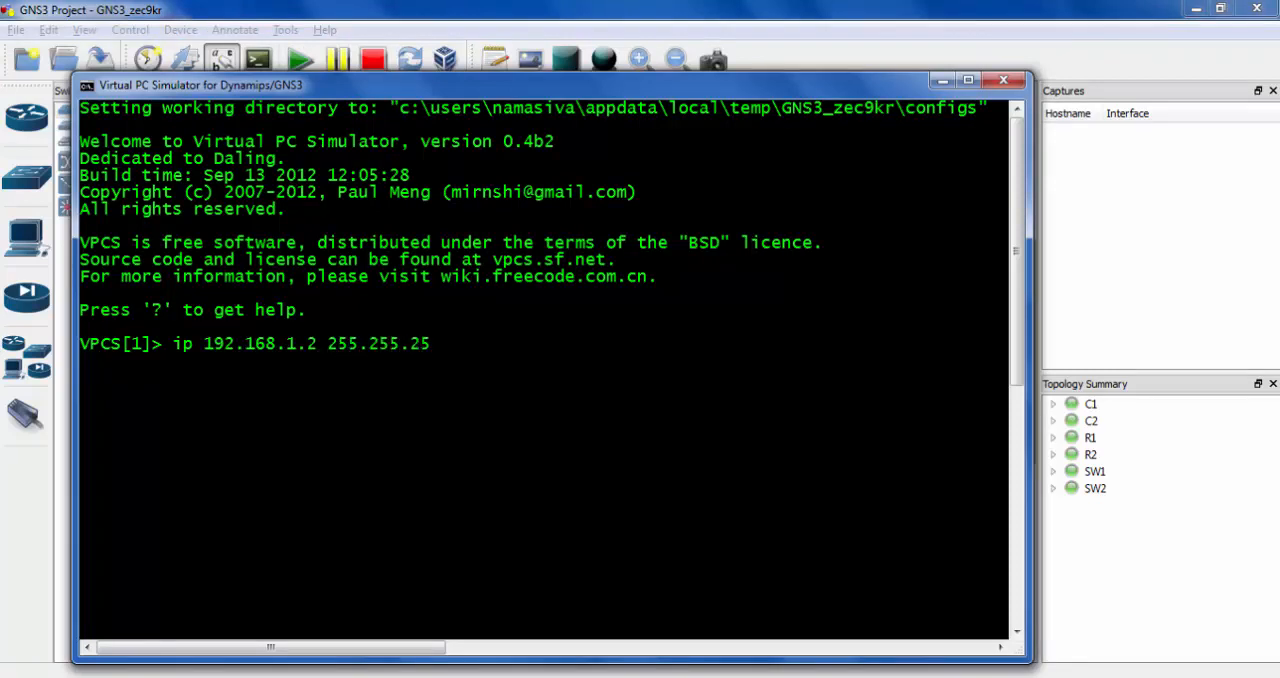
{"action": "type", "text": "5.0 192.168.1.1"}
{"action": "key", "text": "Return"}
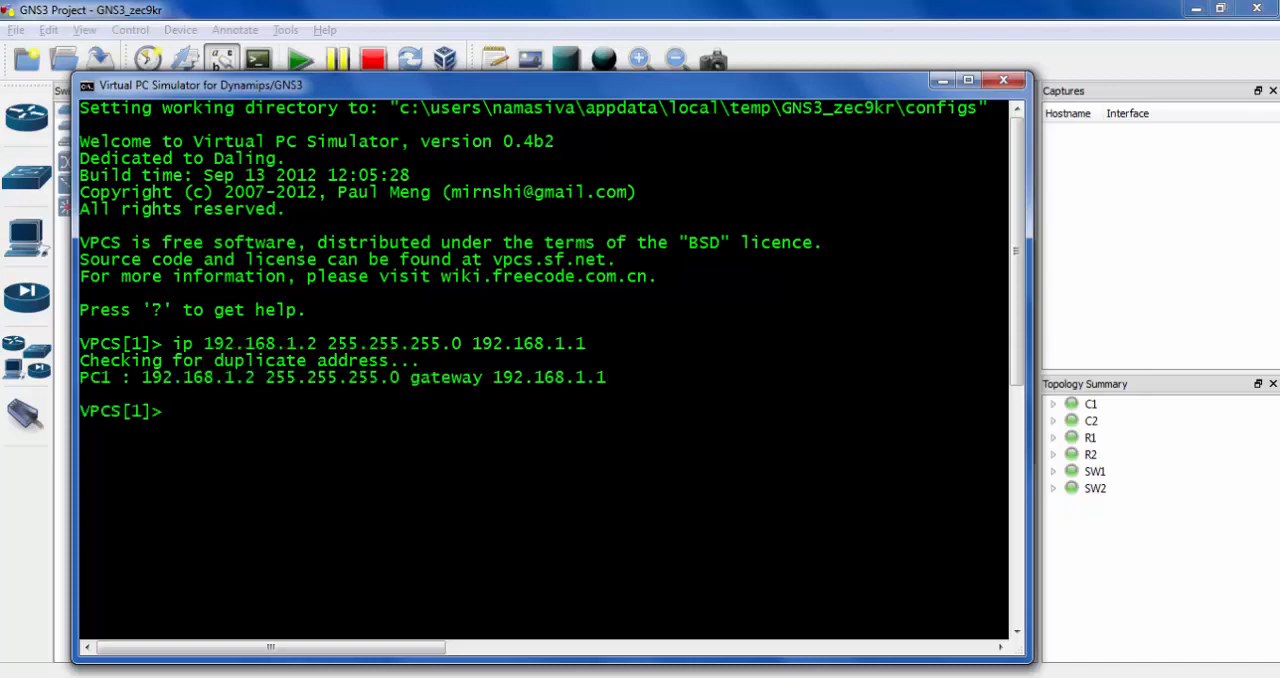
- Display virtual PC 1's address settings with sh ip
{"action": "type", "text": "sh ip"}
{"action": "key", "text": "Return"}
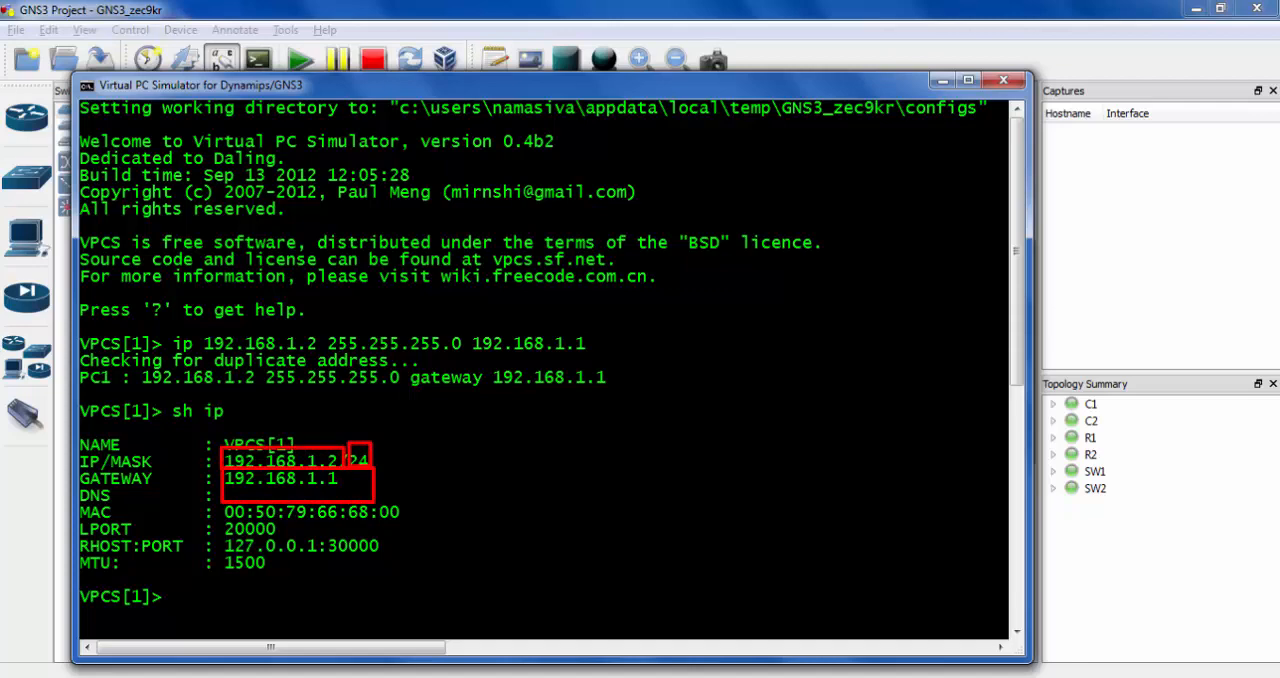
{"action": "left_click", "coordinate": [1072, 580]}
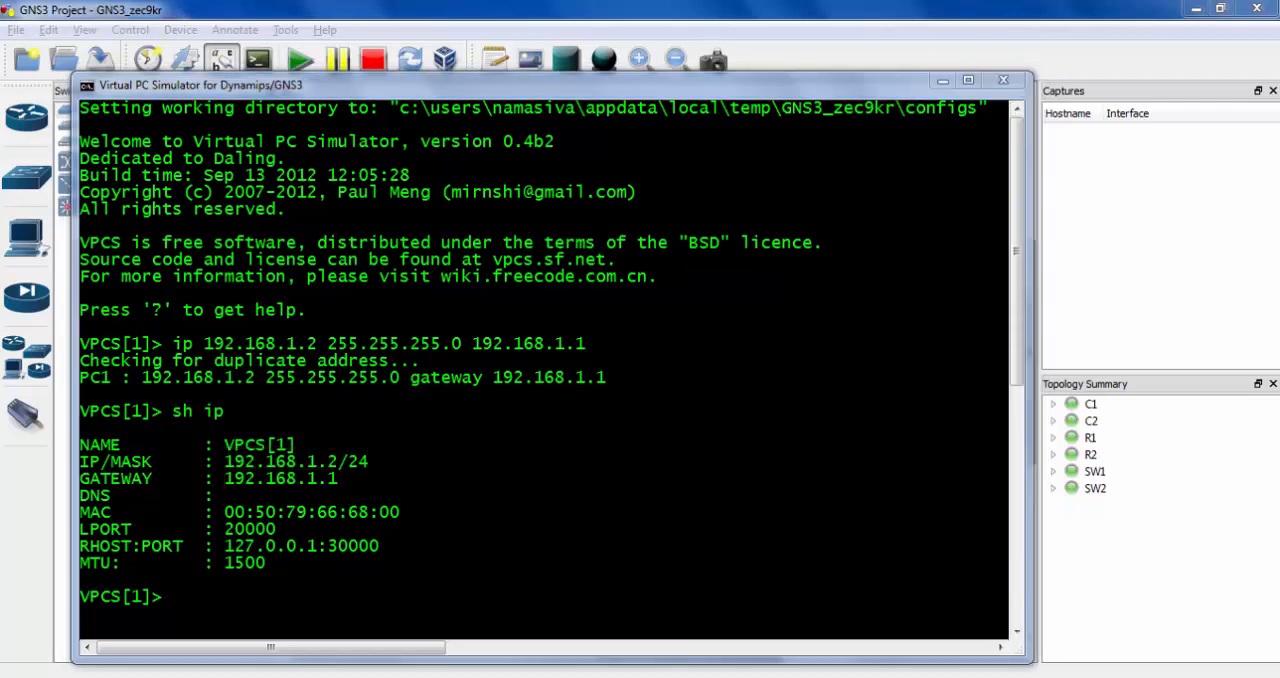
- Check C2's address label in the topology, and switch the VPCS console to virtual PC 2
{"action": "mouse_move", "coordinate": [765, 454]}
{"action": "left_mouse_down"}
{"action": "mouse_move", "coordinate": [952, 634]}
{"action": "mouse_move", "coordinate": [933, 619]}
{"action": "left_mouse_up"}
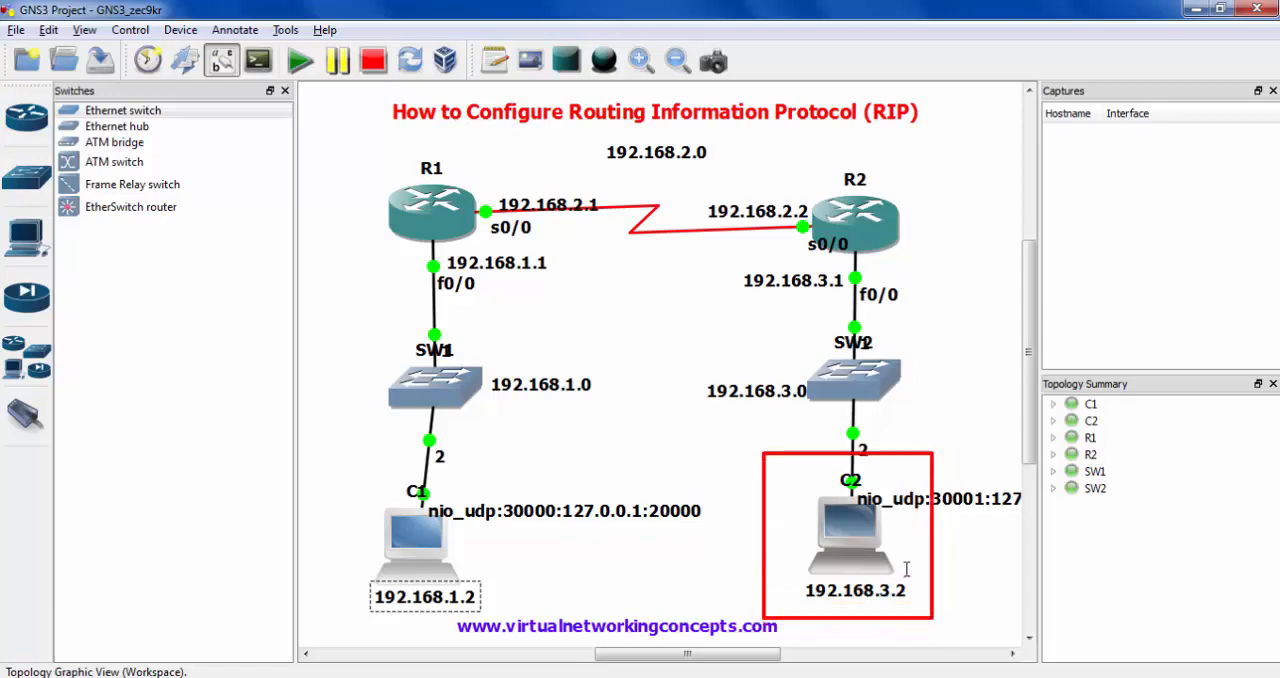
{"action": "key", "text": "alt+Tab"}
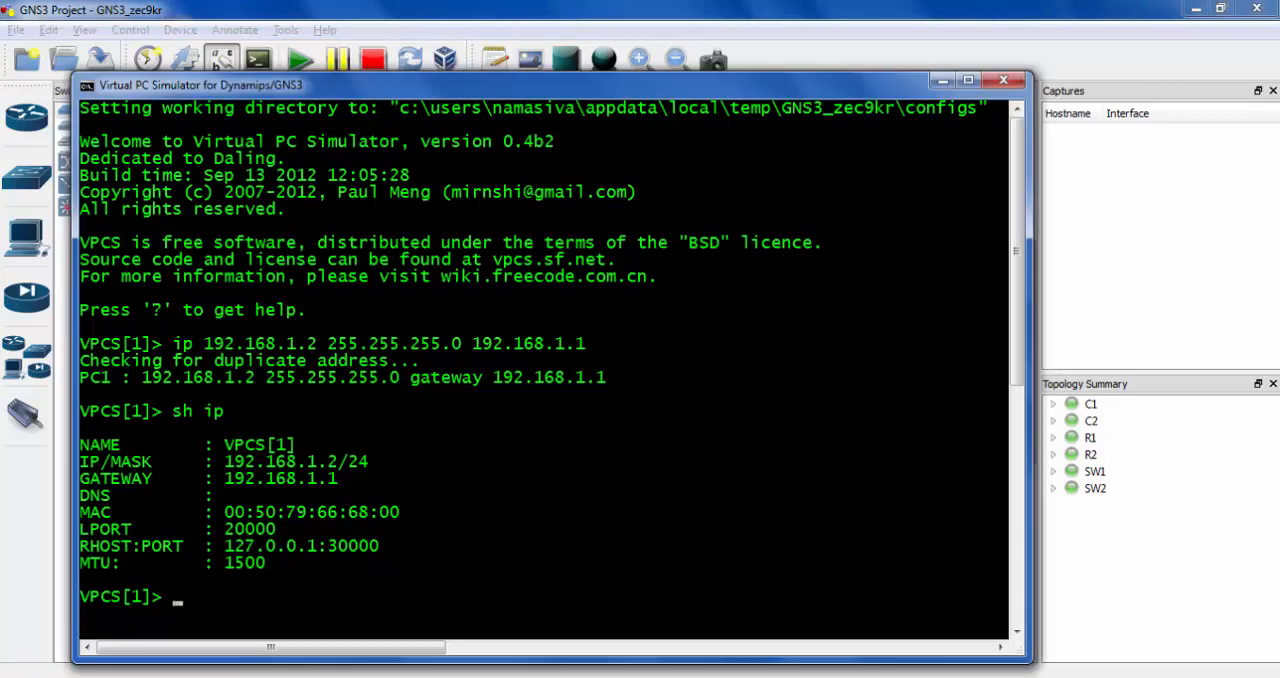
{"action": "type", "text": "ip"}
{"action": "key", "text": "BackSpace"}
{"action": "key", "text": "BackSpace"}
{"action": "type", "text": "2"}
{"action": "key", "text": "Return"}
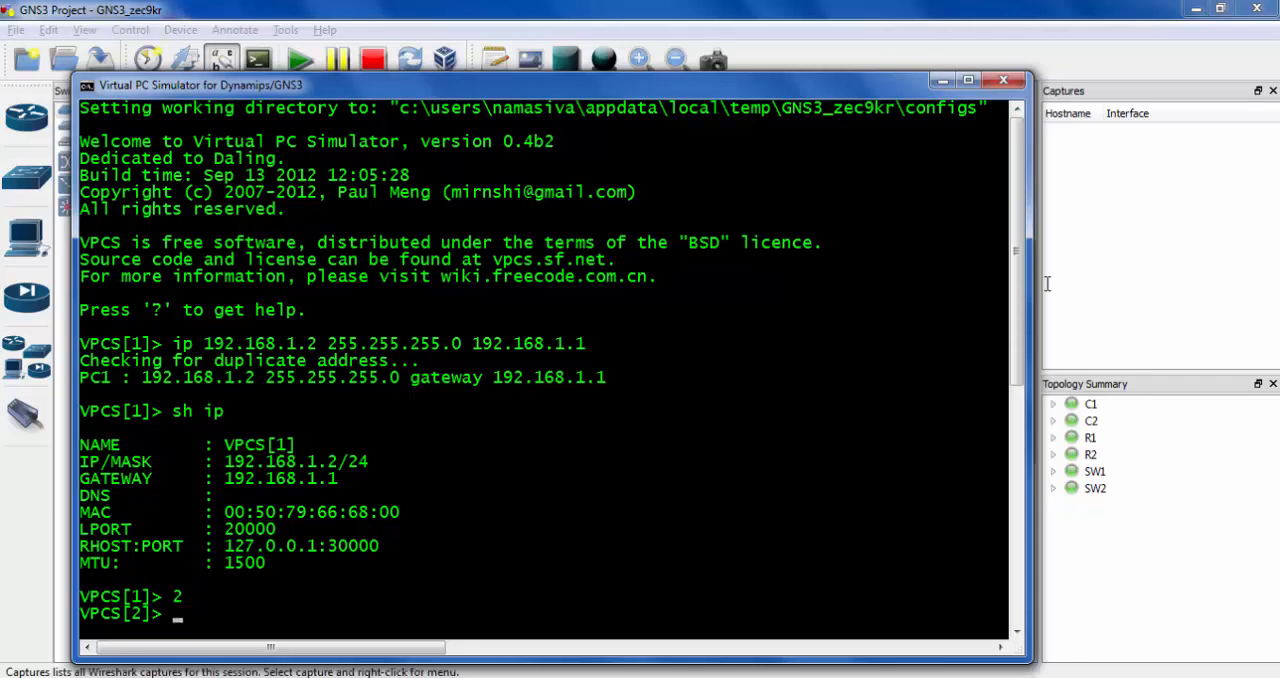
- Give virtual PC 2 the address 192.168.3.2, mask 255.255.255.0 and gateway 192.168.3.1 with the ip command
{"action": "left_click_drag", "start_coordinate": [1016, 275], "coordinate": [1034, 475]}
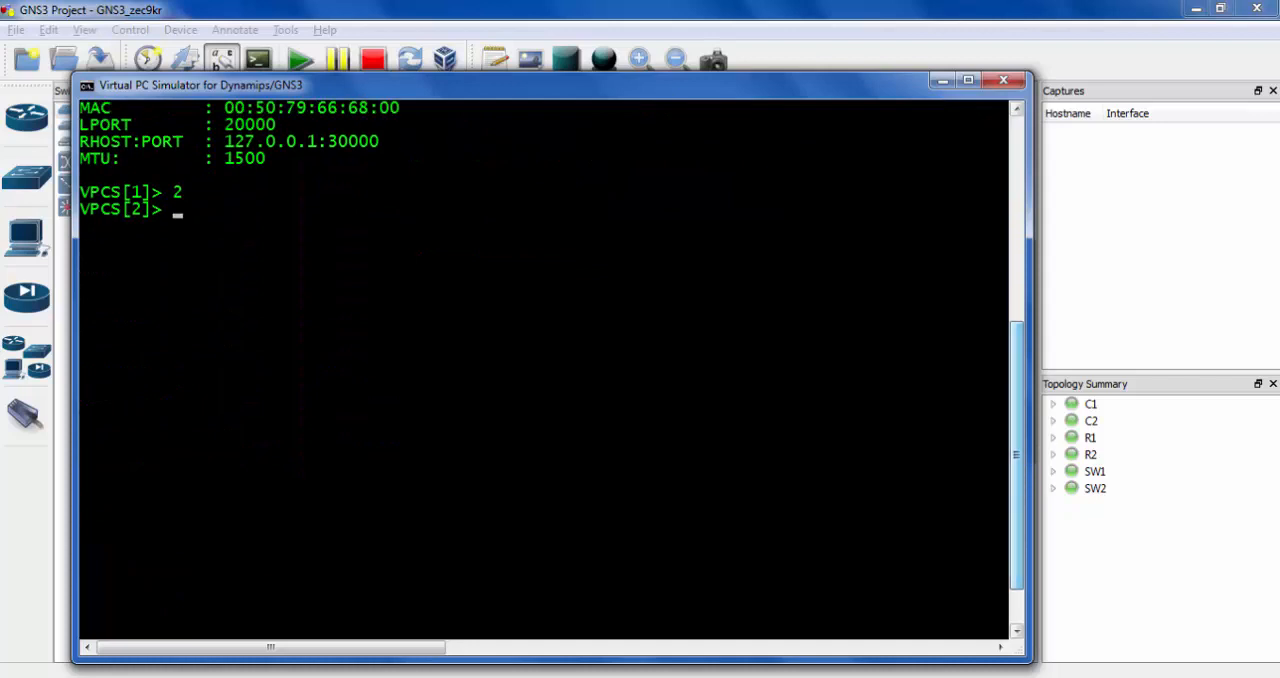
{"action": "type", "text": "ip 192.168."}
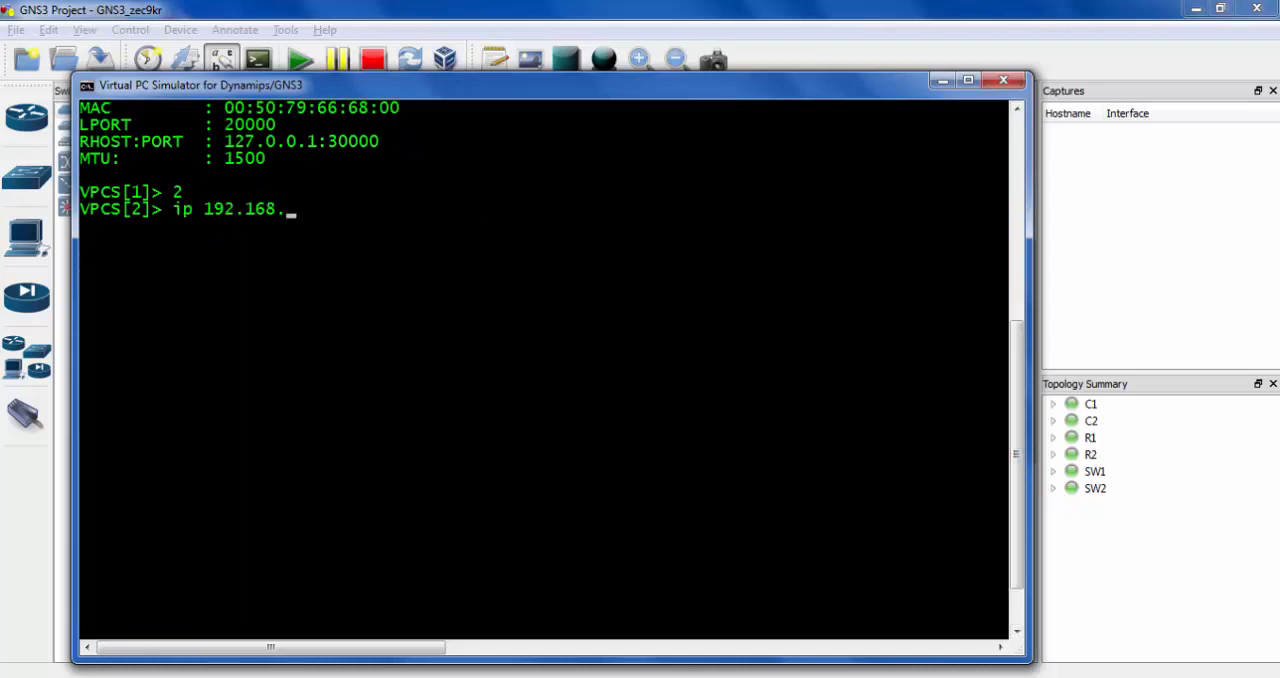
{"action": "type", "text": "3.2 255.255.255.0-"}
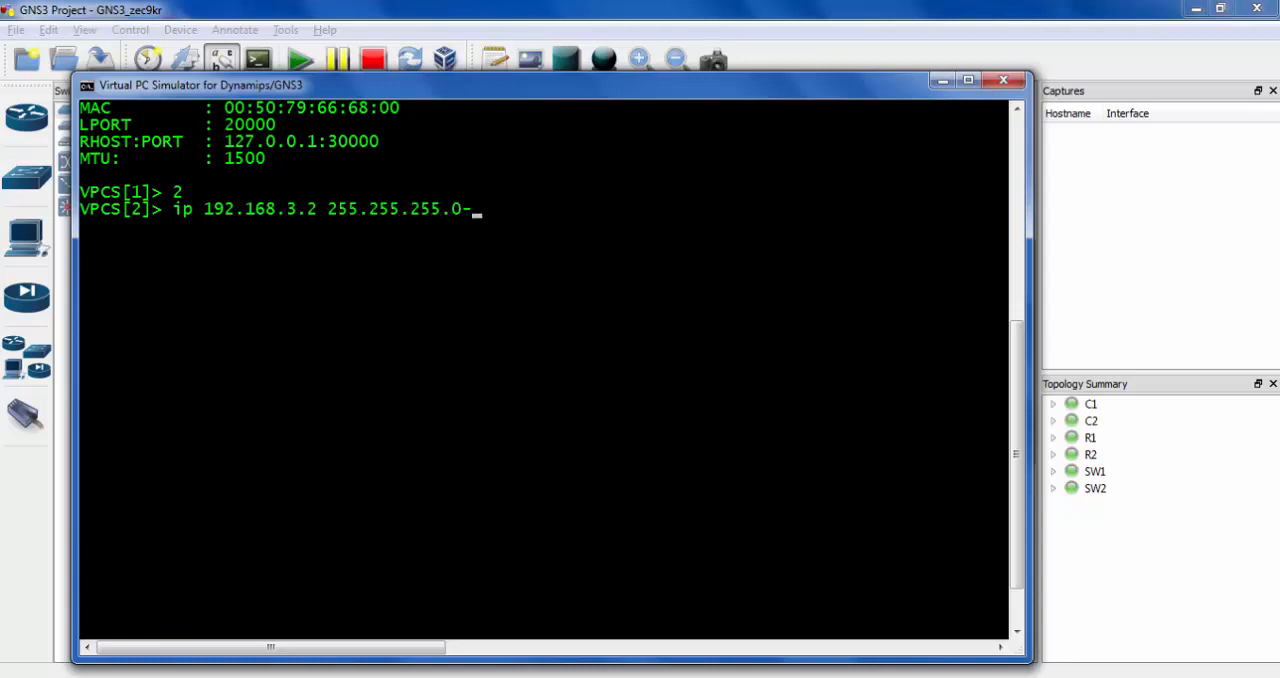
{"action": "key", "text": "BackSpace"}
{"action": "type", "text": " 192.168.3.1"}
{"action": "key", "text": "Return"}
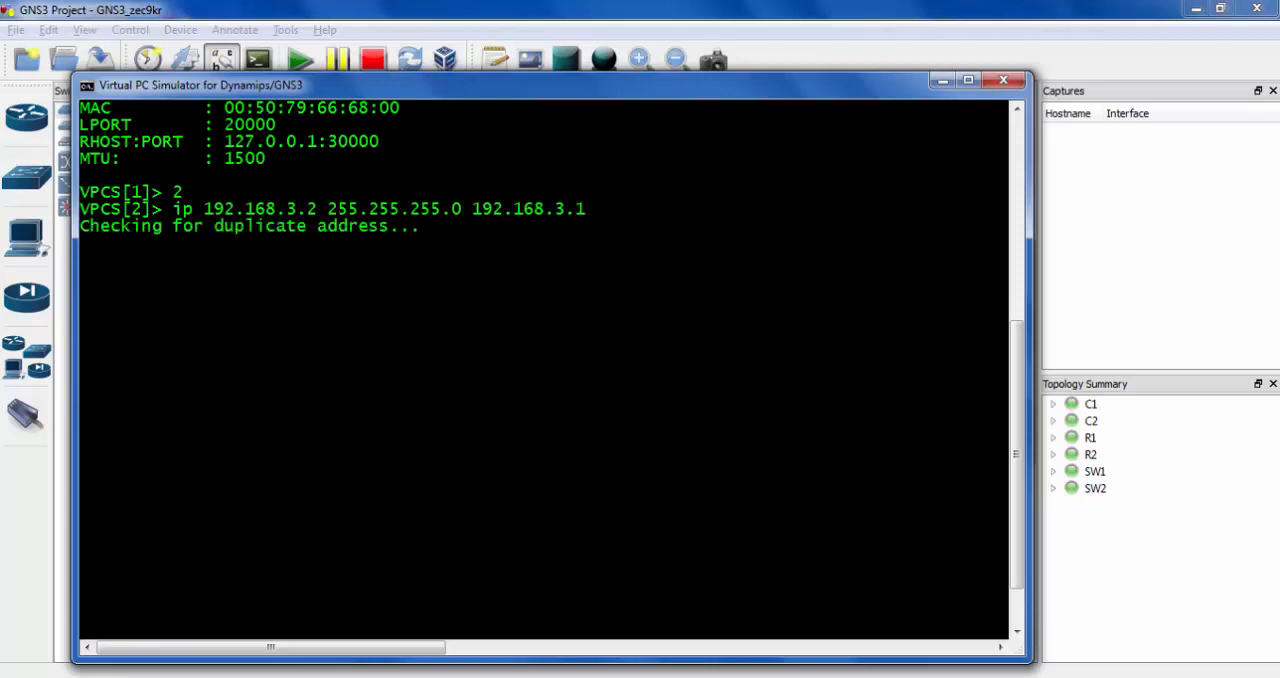
- Display virtual PC 2's address settings with sh ip, and return to the topology
{"action": "type", "text": "sh ip"}
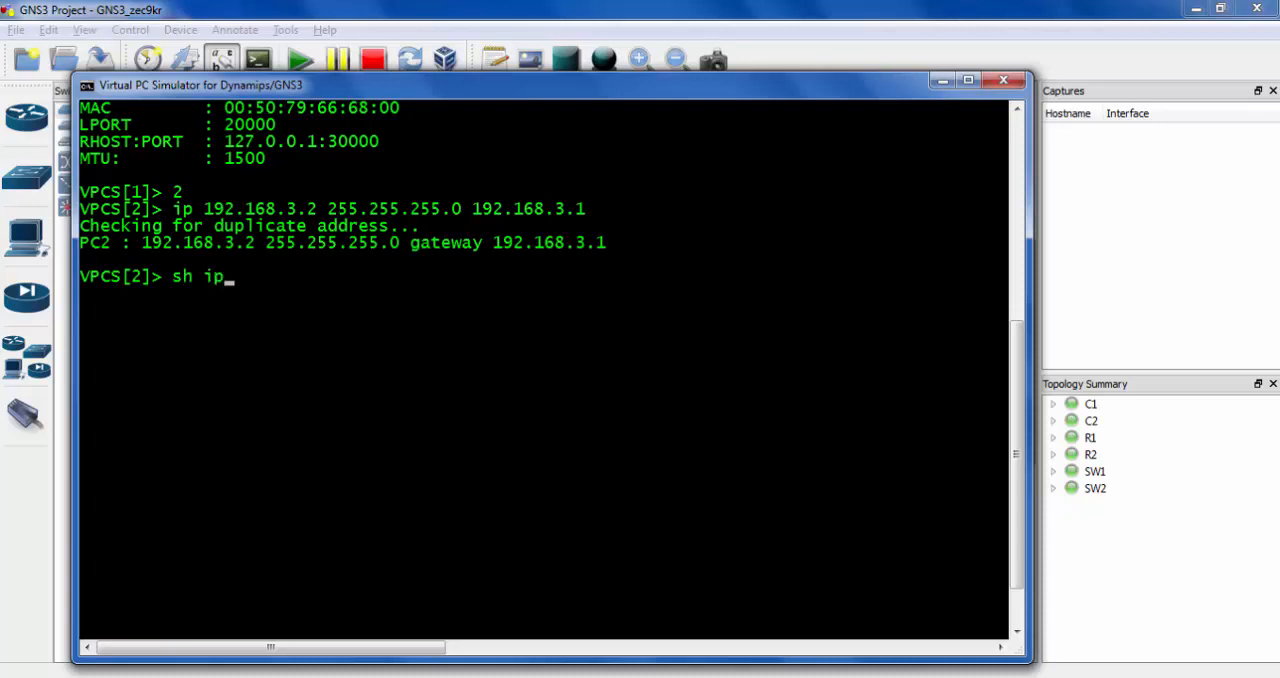
{"action": "key", "text": "Return"}
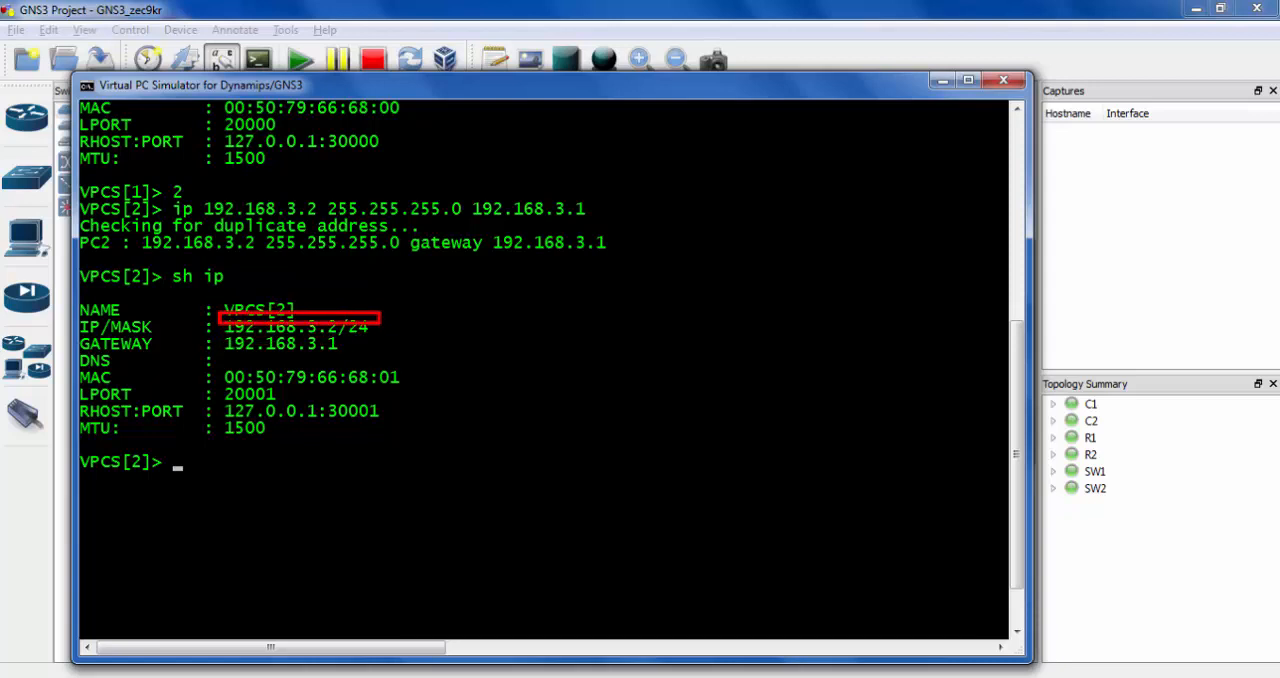
{"action": "left_click", "coordinate": [1191, 311]}
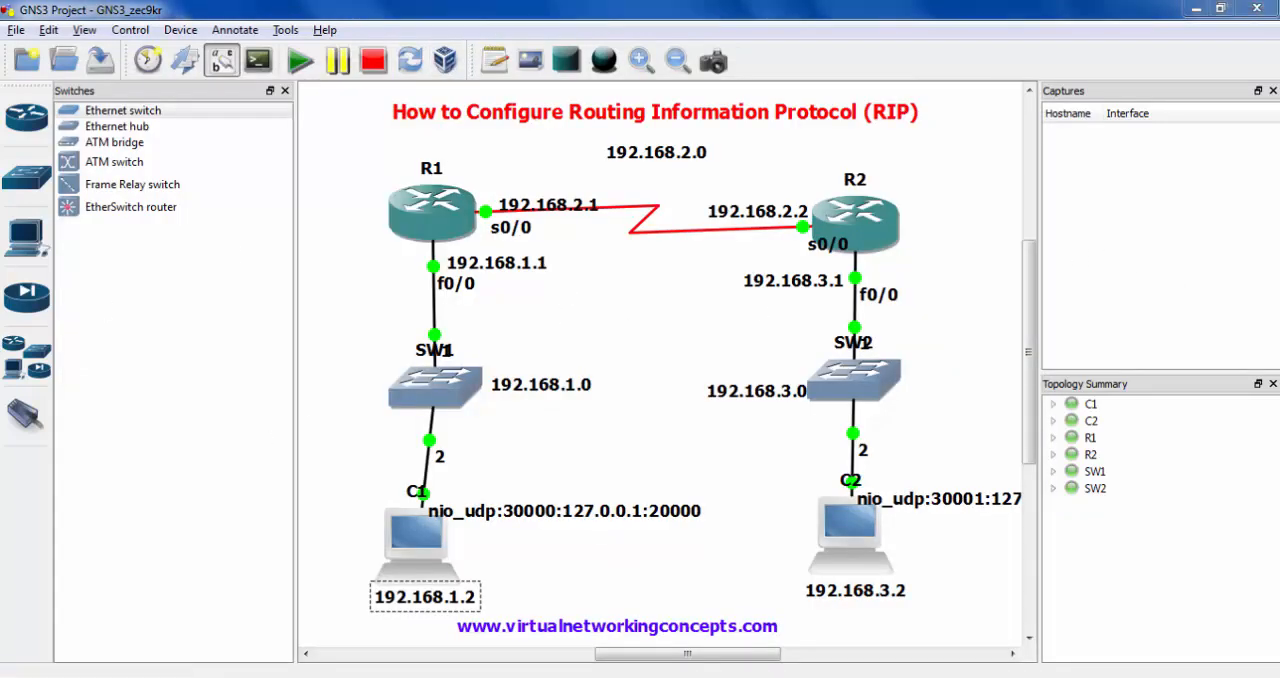
- Switch the VPCS console to virtual PC 1, and check the C1 and C2 hosts in the topology
{"action": "key", "text": "alt+Tab"}
{"action": "type", "text": "1"}
{"action": "key", "text": "Return"}
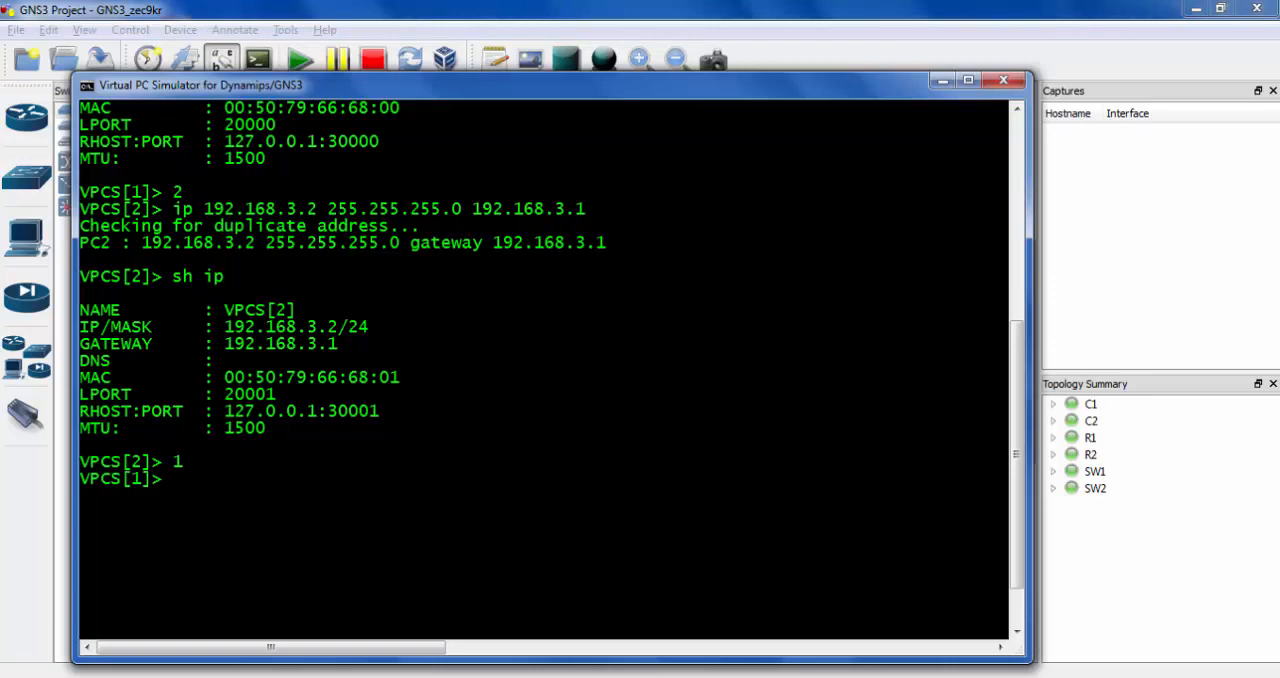
{"action": "key", "text": "alt+Tab"}
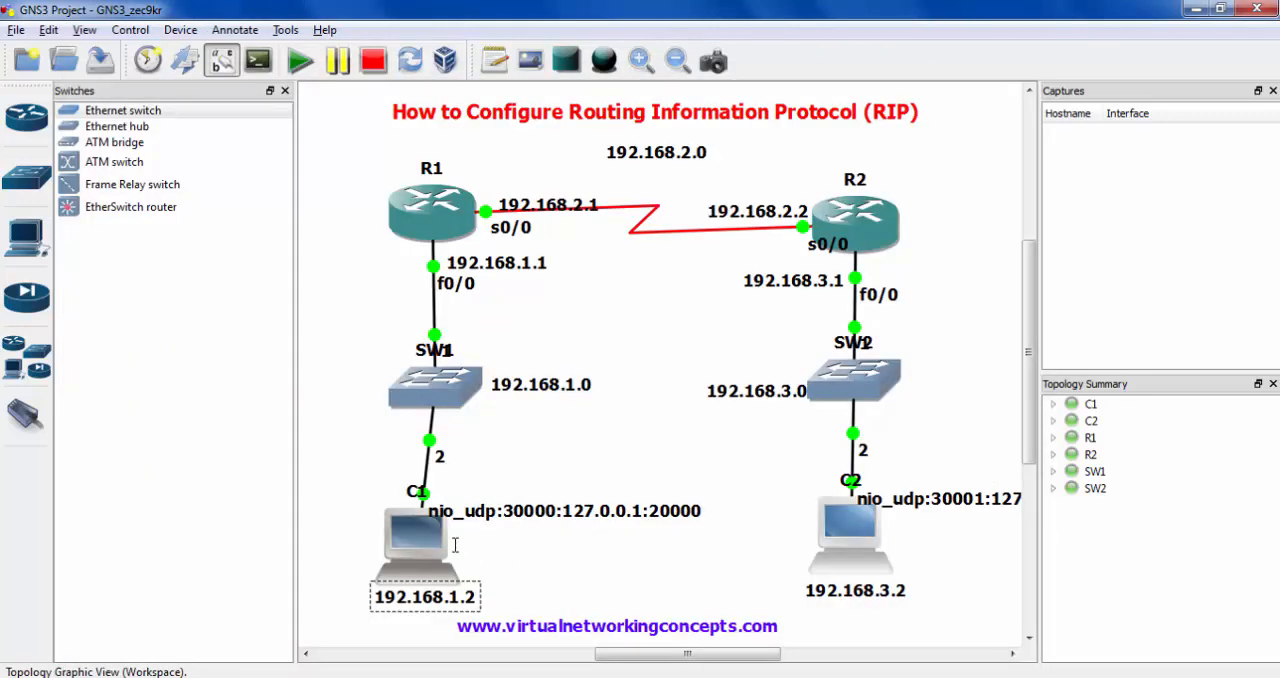
{"action": "left_click", "coordinate": [823, 545]}
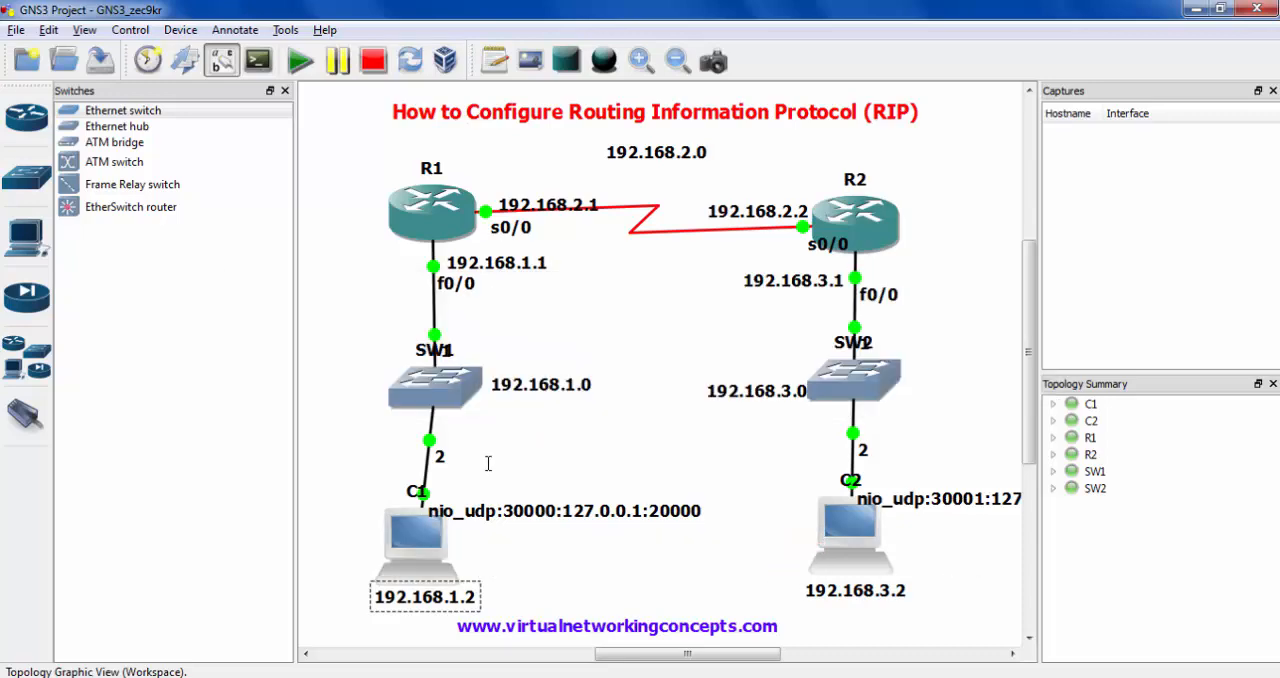
- Ping 192.168.3.2 from virtual PC 1 and maximize the VPCS console to read the full replies
{"action": "key", "text": "alt+Tab"}
{"action": "type", "text": "pi"}
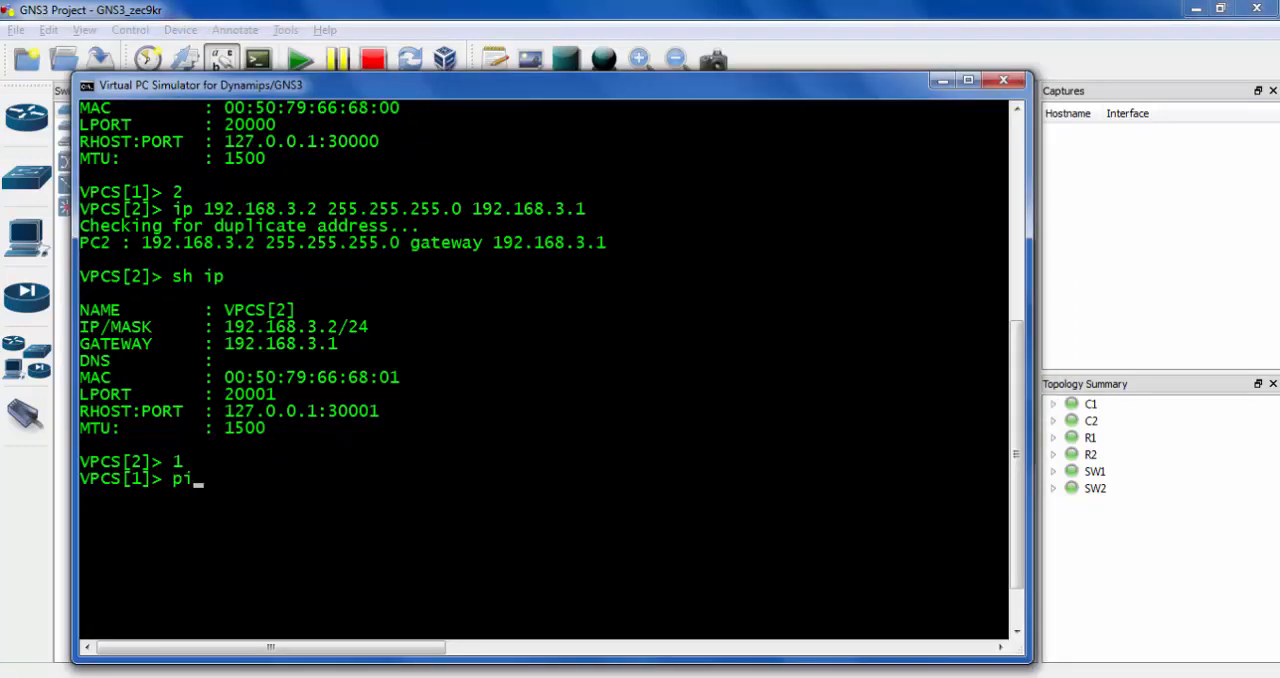
{"action": "type", "text": "ng 192.168.3.2"}
{"action": "key", "text": "Return"}
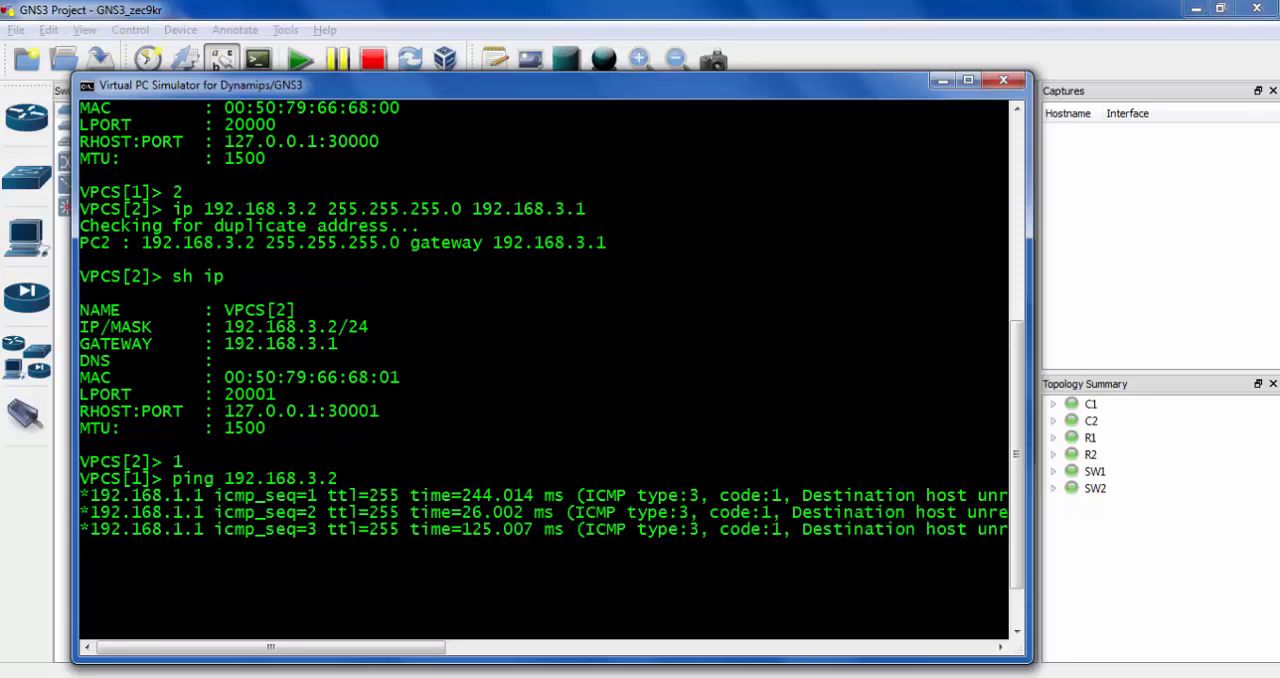
{"action": "left_click", "coordinate": [968, 80]}
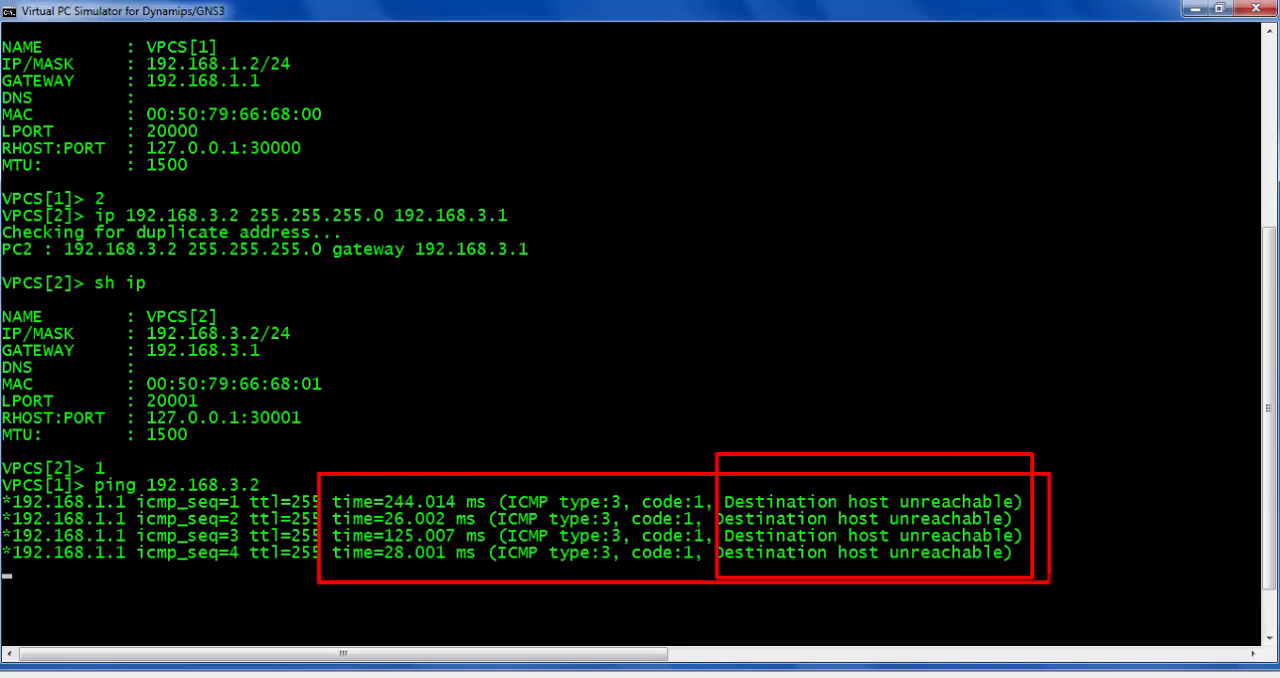
- Examine R1 in the topology and the network labels of its serial link and its switch LAN
{"action": "key", "text": "alt+Tab"}
{"action": "key", "text": "alt+Tab"}
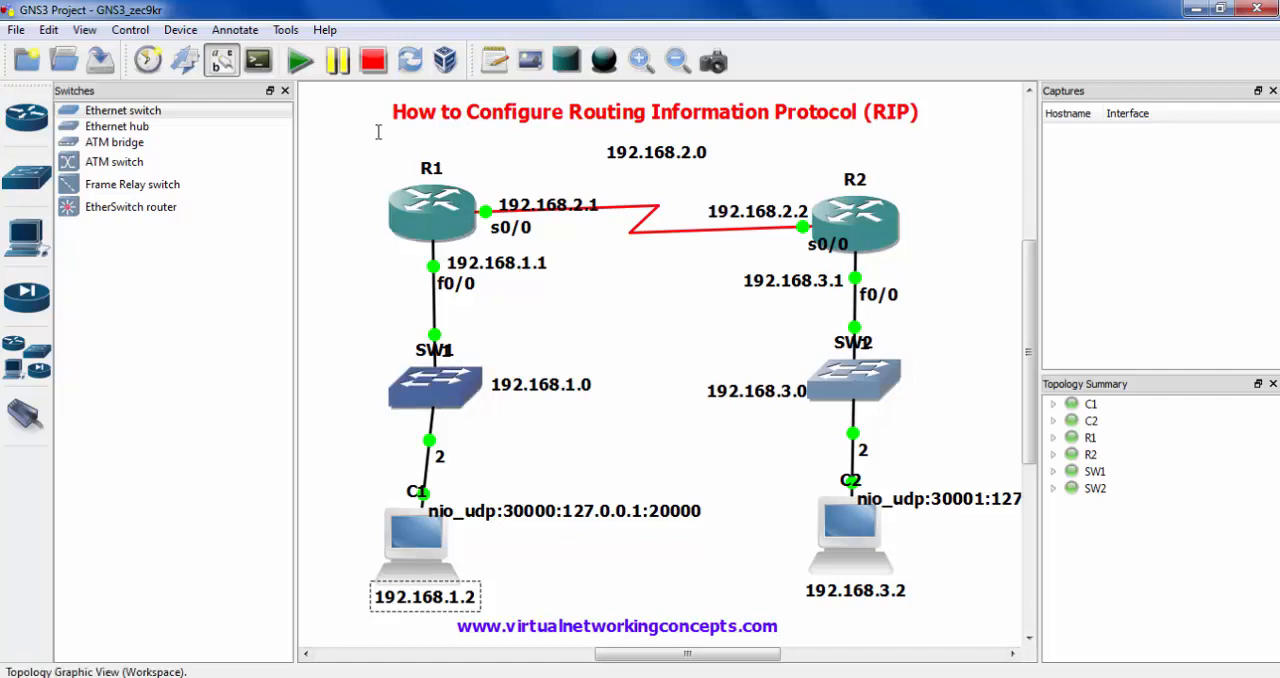
{"action": "left_click_drag", "start_coordinate": [368, 119], "coordinate": [566, 313]}
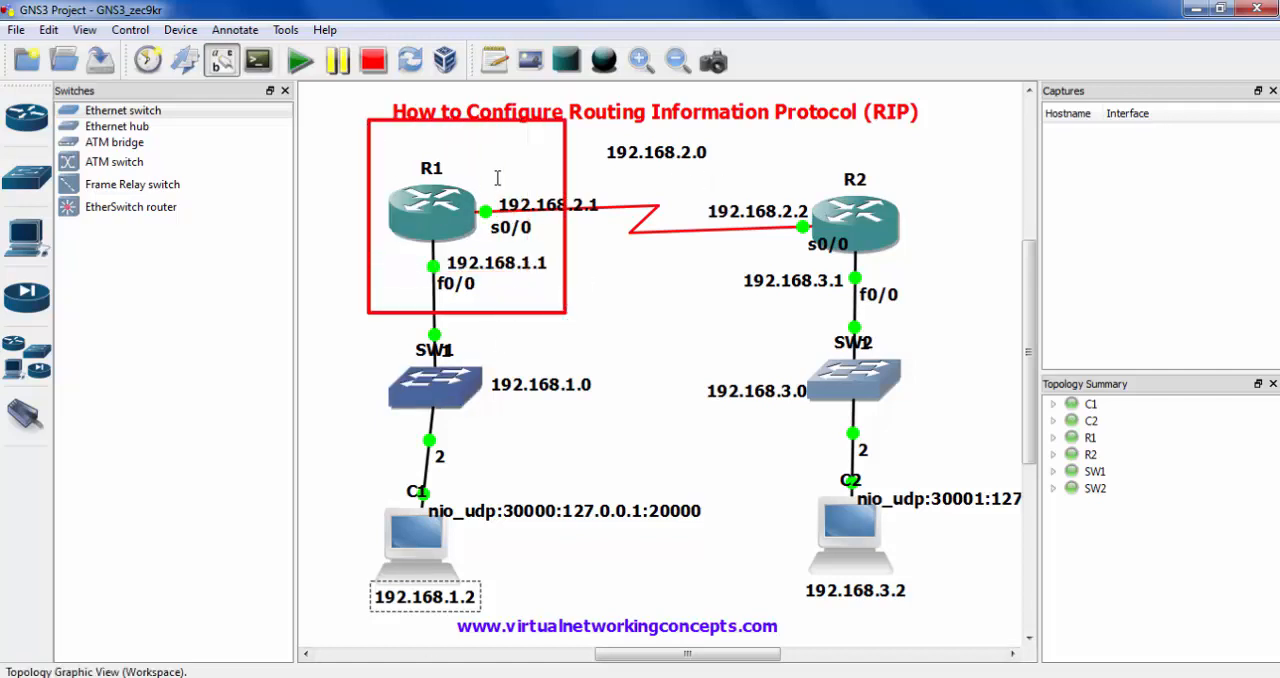
{"action": "key", "text": "Escape"}
{"action": "left_click_drag", "start_coordinate": [552, 129], "coordinate": [745, 180]}
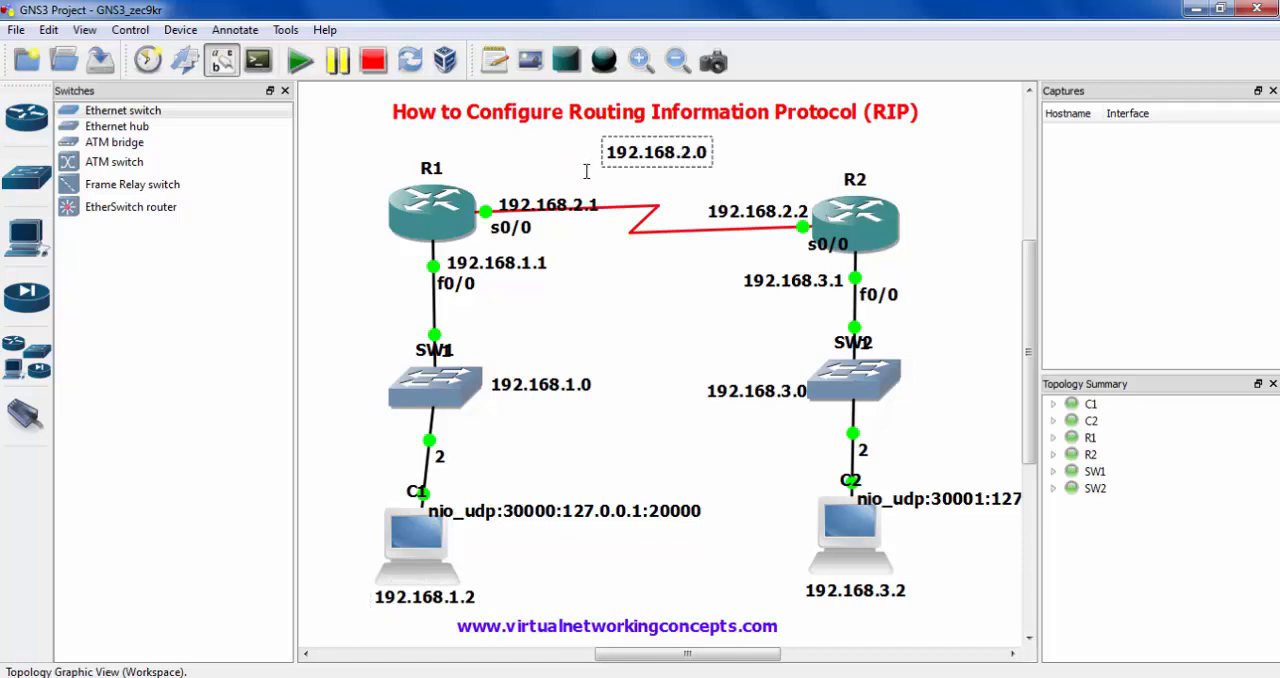
{"action": "left_click_drag", "start_coordinate": [588, 123], "coordinate": [760, 181]}
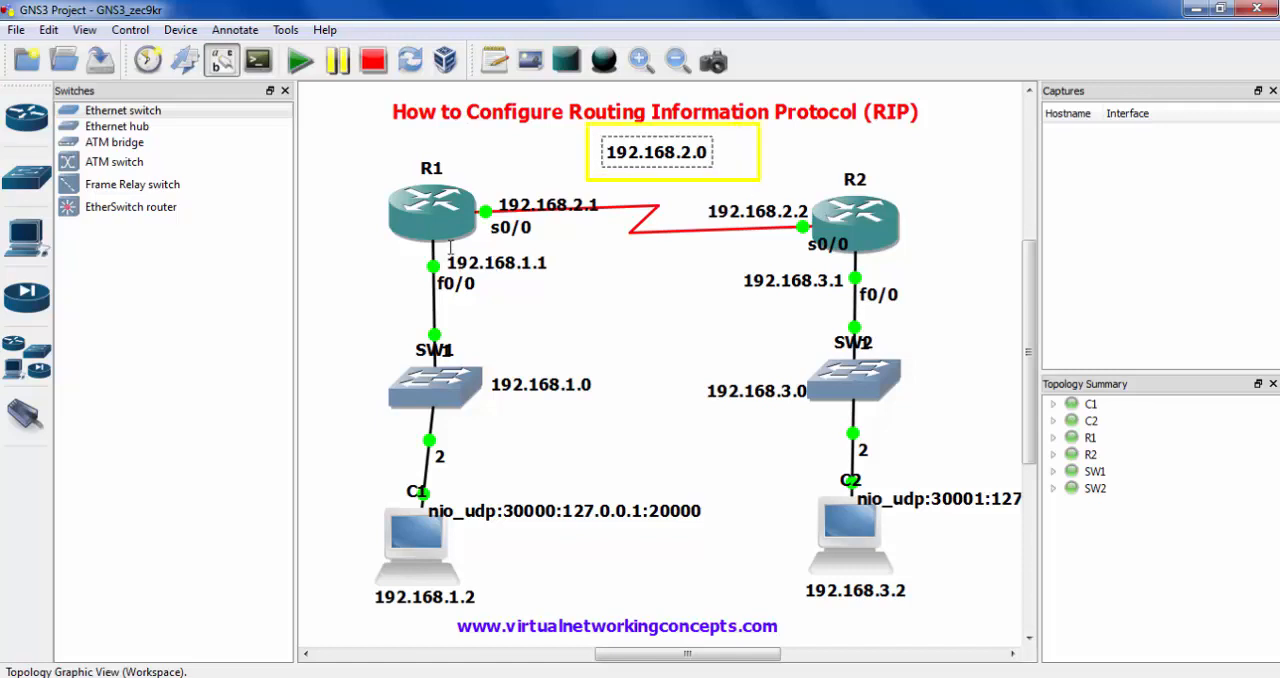
{"action": "left_click_drag", "start_coordinate": [479, 345], "coordinate": [634, 413]}
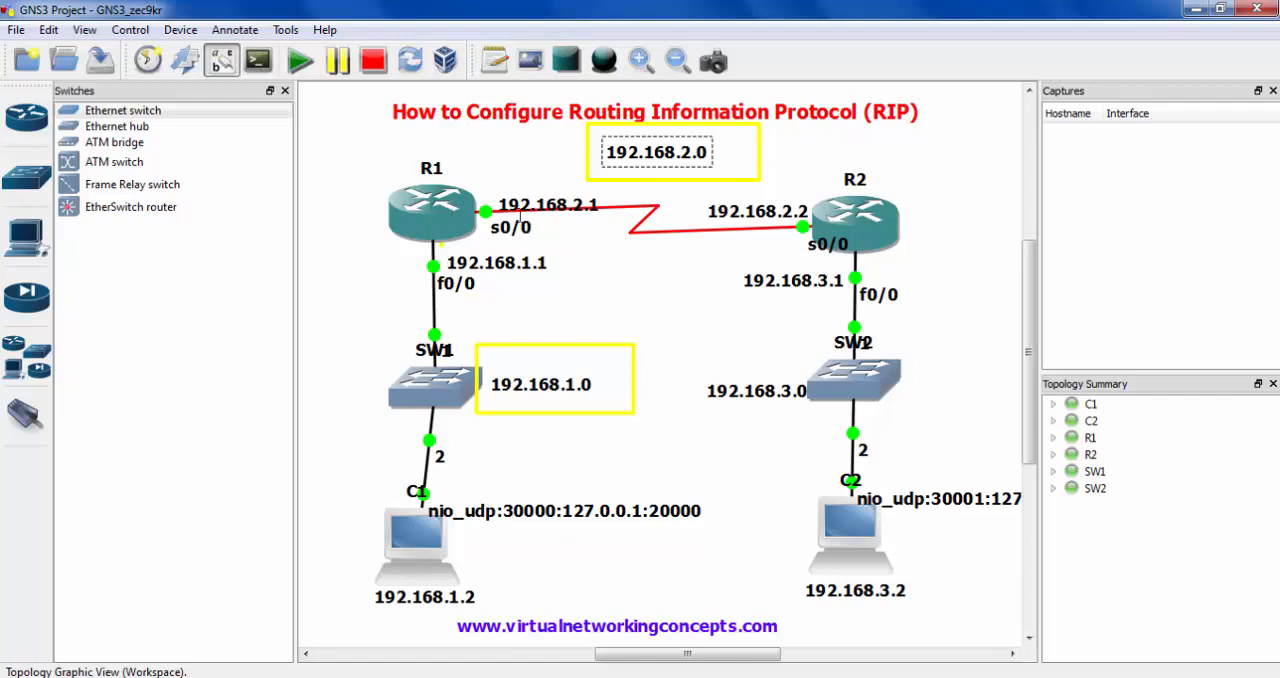
{"action": "key", "text": "Escape"}
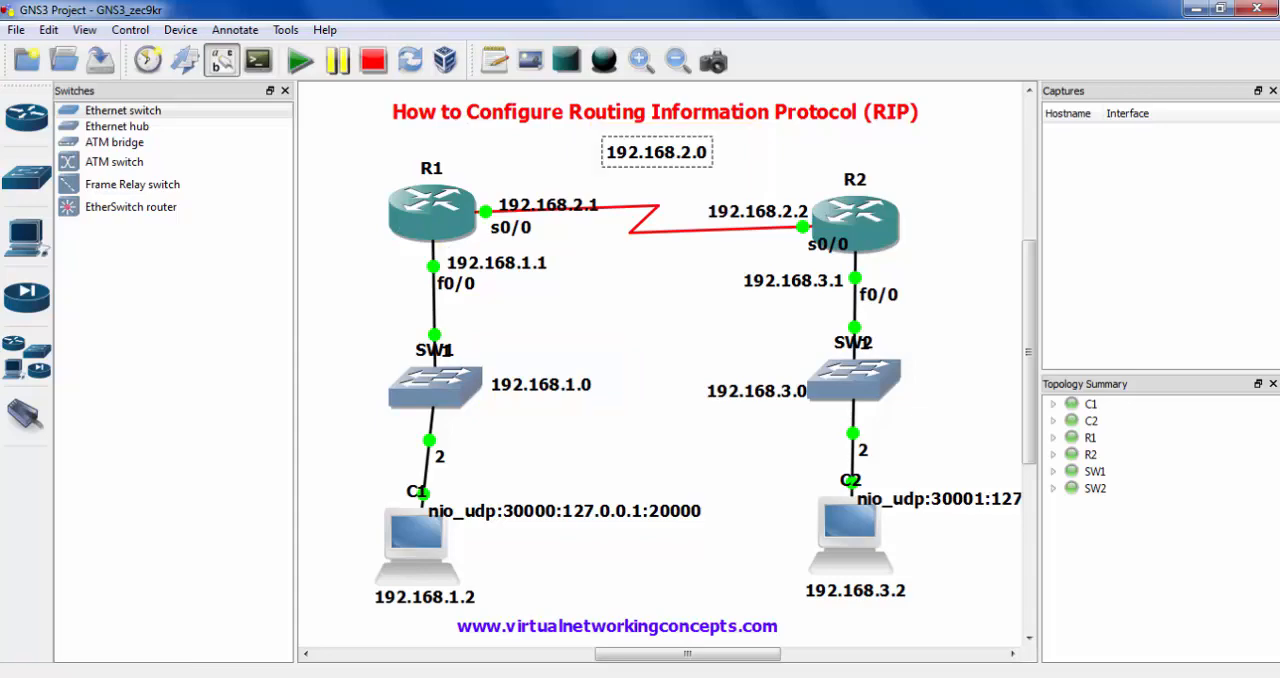
- Bring R1's console to the front, move it over the topology, and enter global configuration mode with conf t
{"action": "key", "text": "alt+Tab"}
{"action": "left_click_drag", "start_coordinate": [877, 196], "coordinate": [627, 139]}
{"action": "type", "text": "conf t"}
{"action": "key", "text": "Return"}
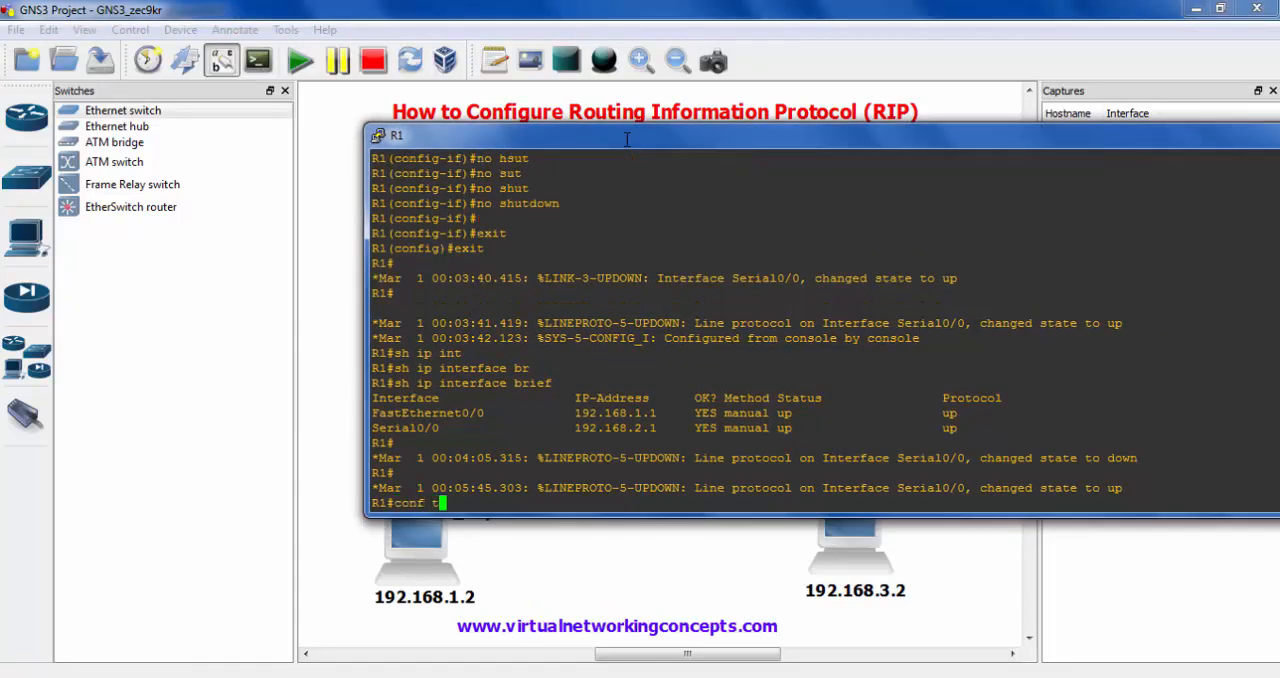
{"action": "type", "text": "int"}
{"action": "key", "text": "Tab"}
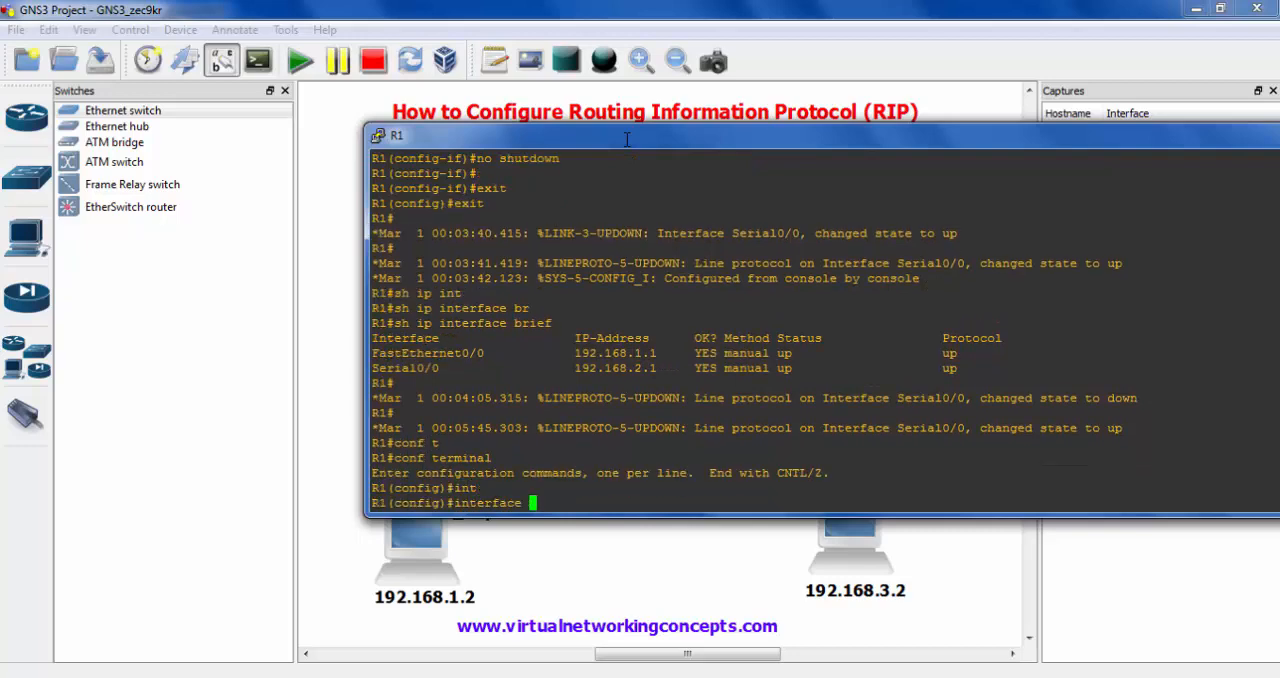
{"action": "key", "text": "BackSpace"}
{"action": "key", "text": "BackSpace"}
{"action": "key", "text": "BackSpace"}
{"action": "key", "text": "BackSpace"}
{"action": "key", "text": "BackSpace"}
{"action": "key", "text": "BackSpace"}
{"action": "key", "text": "BackSpace"}
{"action": "key", "text": "BackSpace"}
{"action": "key", "text": "BackSpace"}
{"action": "key", "text": "BackSpace"}
- Try to enable RIP on R1 with the command ip router rip
{"action": "type", "text": "ip router rip"}
{"action": "key", "text": "Return"}
- Try to enable RIP on R1 with the shortened command ip route rip, using command completion
{"action": "key", "text": "Up"}
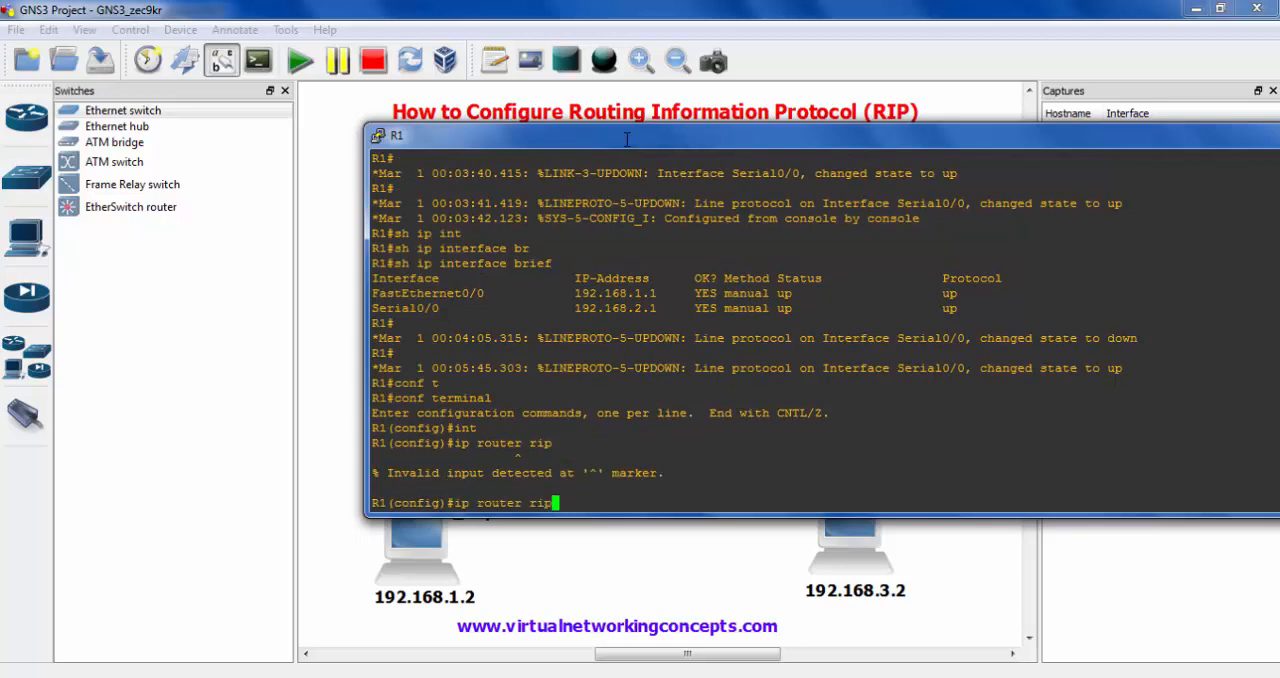
{"action": "key", "text": "BackSpace"}
{"action": "key", "text": "BackSpace"}
{"action": "key", "text": "BackSpace"}
{"action": "key", "text": "BackSpace"}
{"action": "key", "text": "BackSpace"}
{"action": "key", "text": "Tab"}
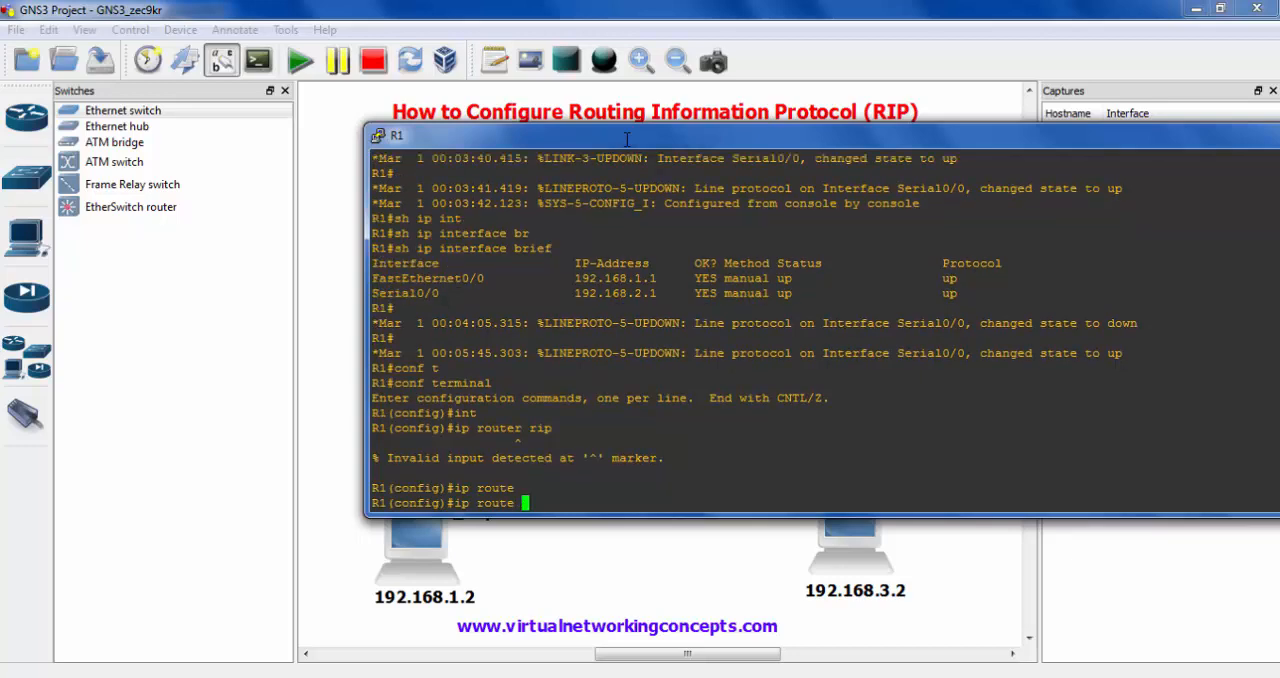
{"action": "type", "text": "r"}
{"action": "key", "text": "Tab"}
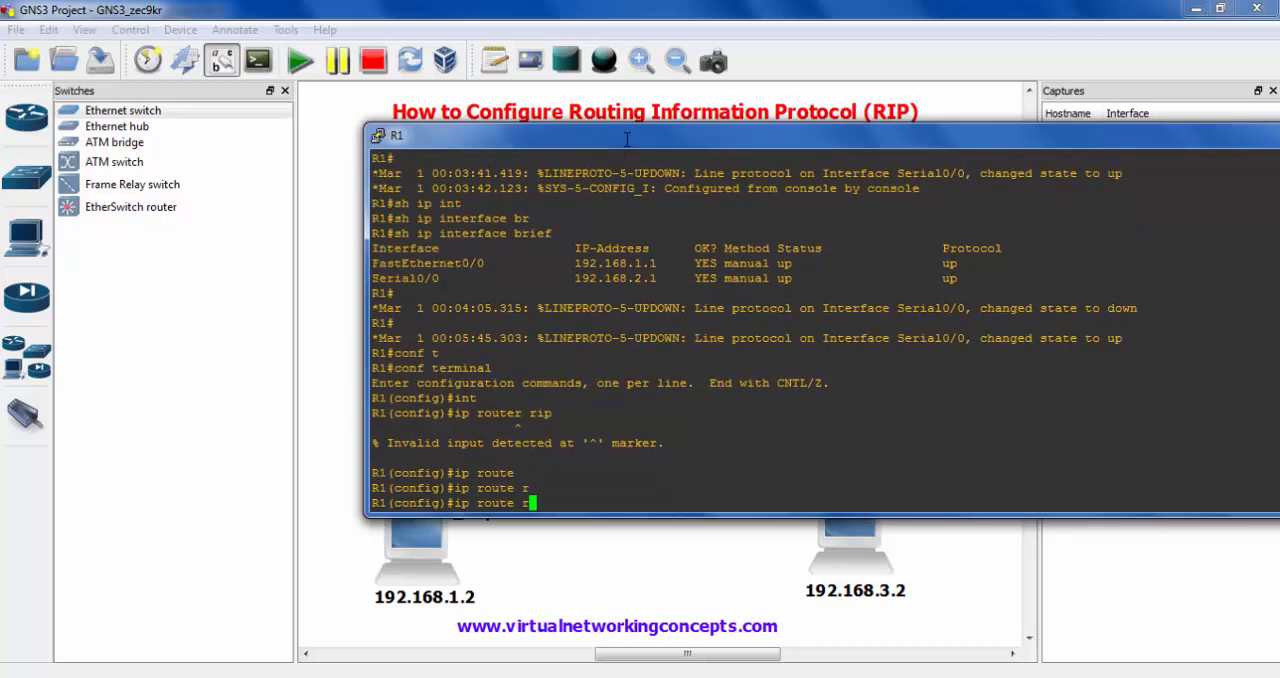
{"action": "type", "text": "i"}
{"action": "key", "text": "Tab"}
{"action": "key", "text": "BackSpace"}
{"action": "key", "text": "BackSpace"}
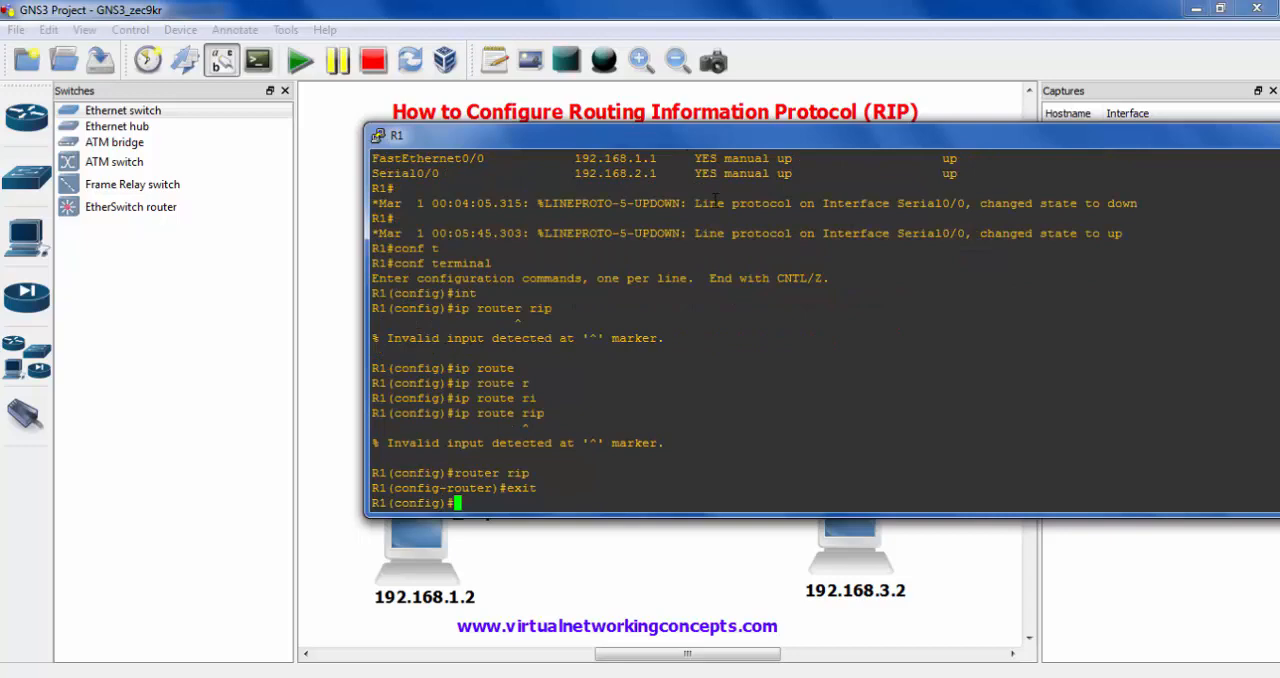
- Enter R1's RIP configuration mode with the command router rip
{"action": "type", "text": "router rip"}
{"action": "key", "text": "Return"}
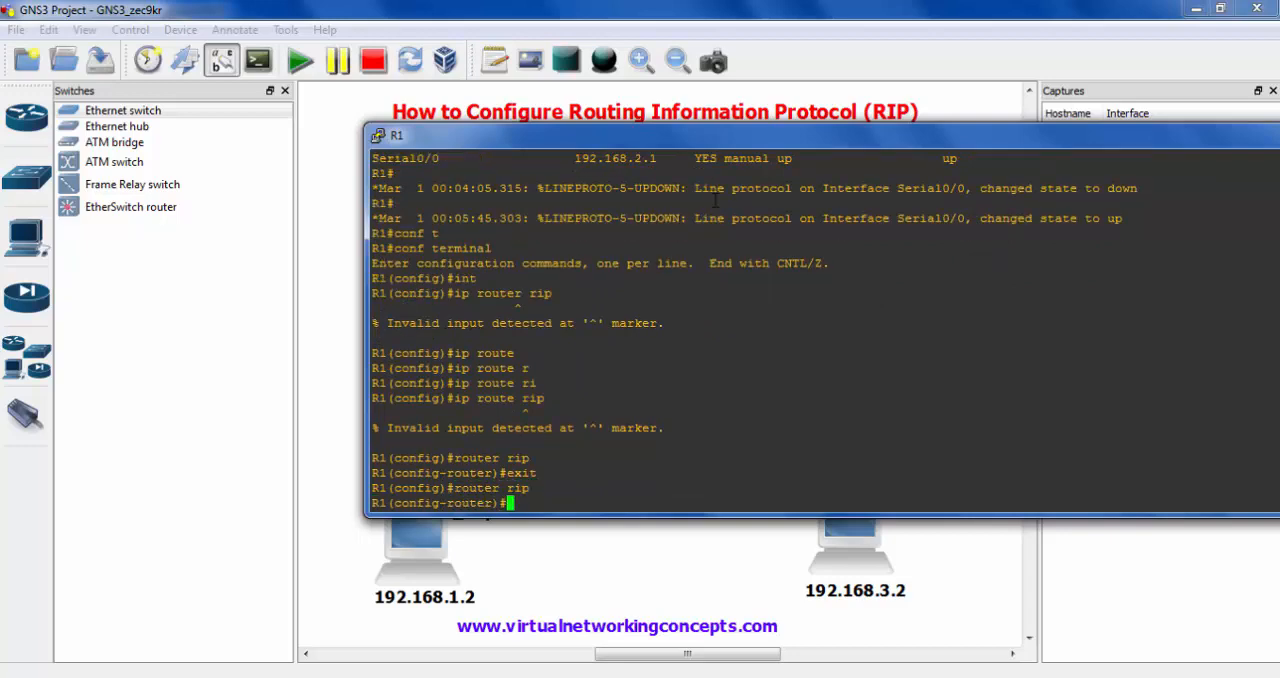
- Check R1's networks in the topology, and try to add network 192.168.2.0 with mask 255.255.255.0 to RIP
{"action": "key", "text": "alt+Tab"}
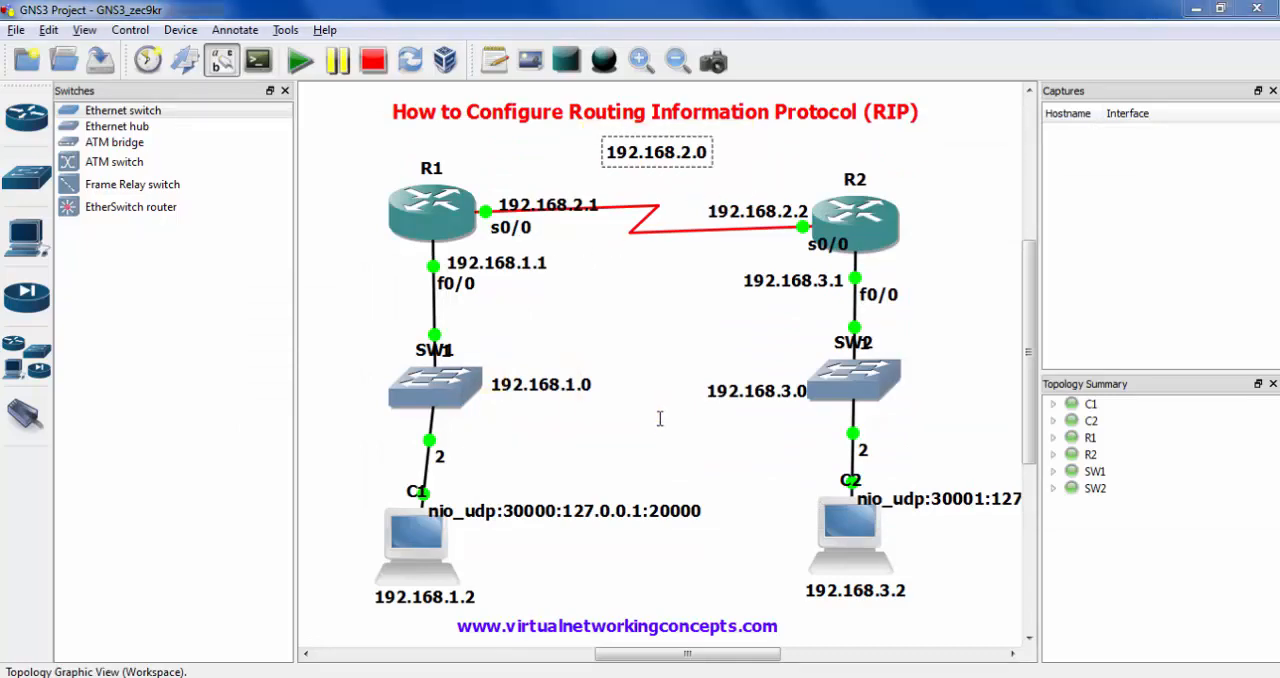
{"action": "key", "text": "alt+Tab"}
{"action": "type", "text": "netwo"}
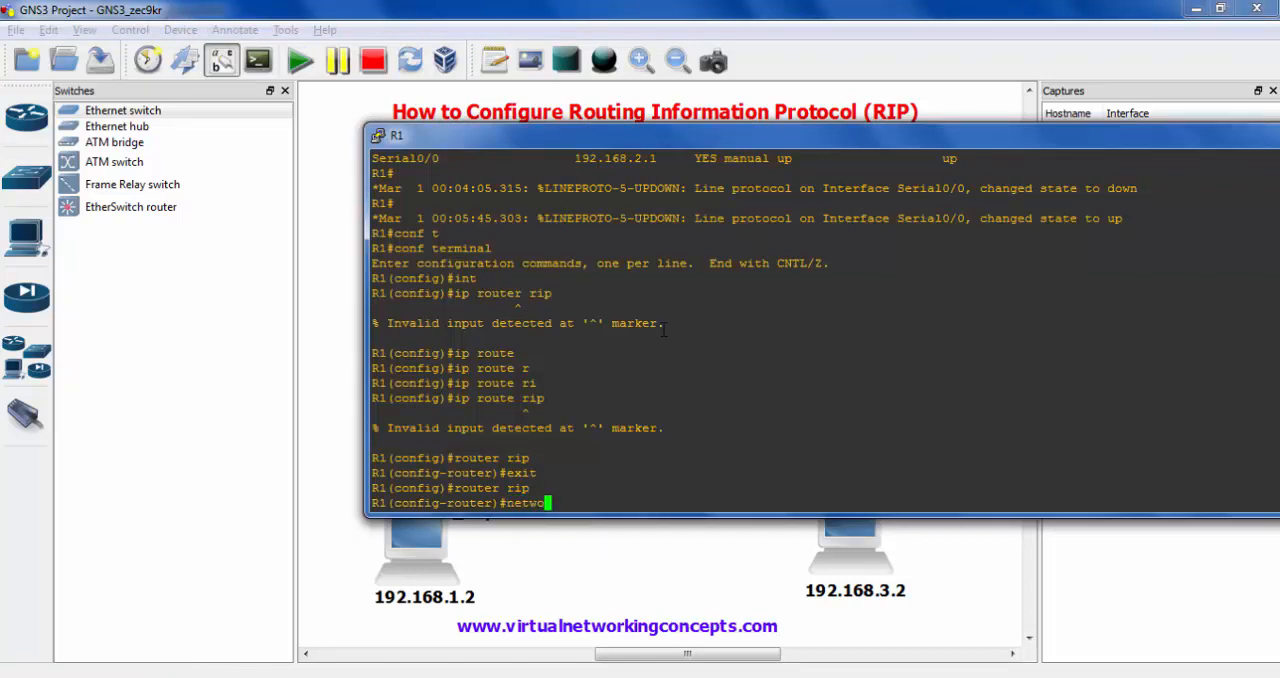
{"action": "type", "text": "rk 192.168.2.0 255.255."}
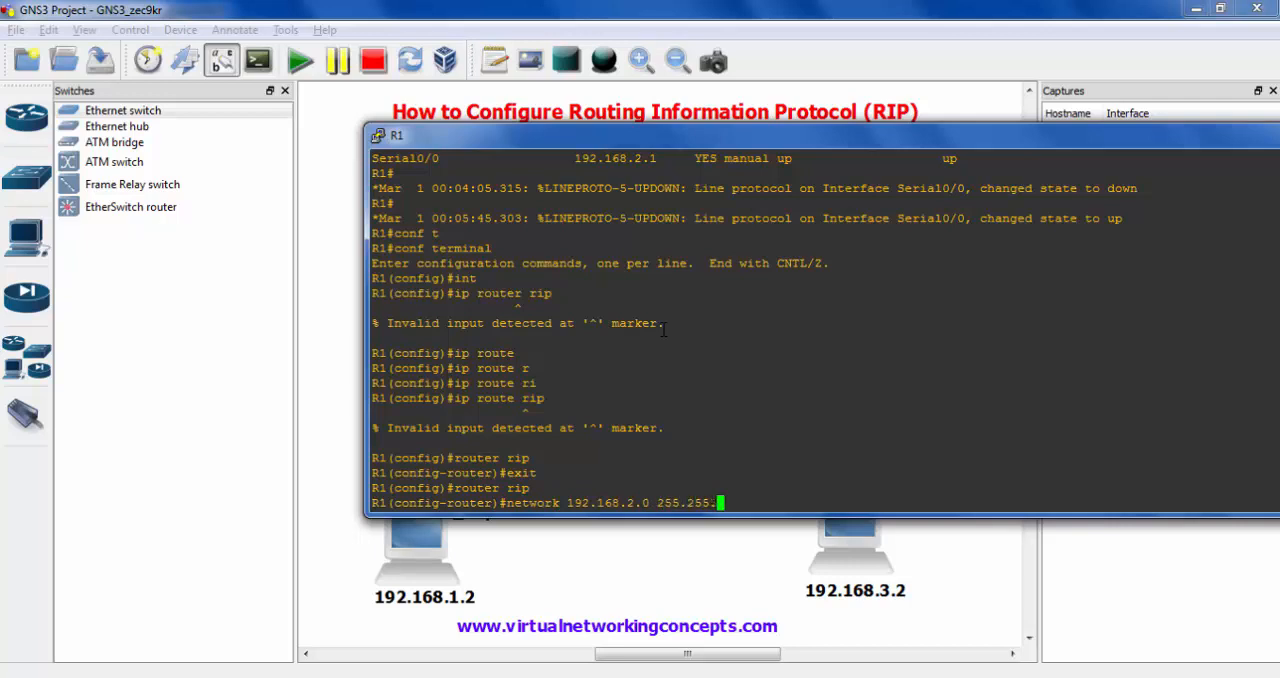
{"action": "type", "text": "255.0"}
{"action": "key", "text": "Return"}
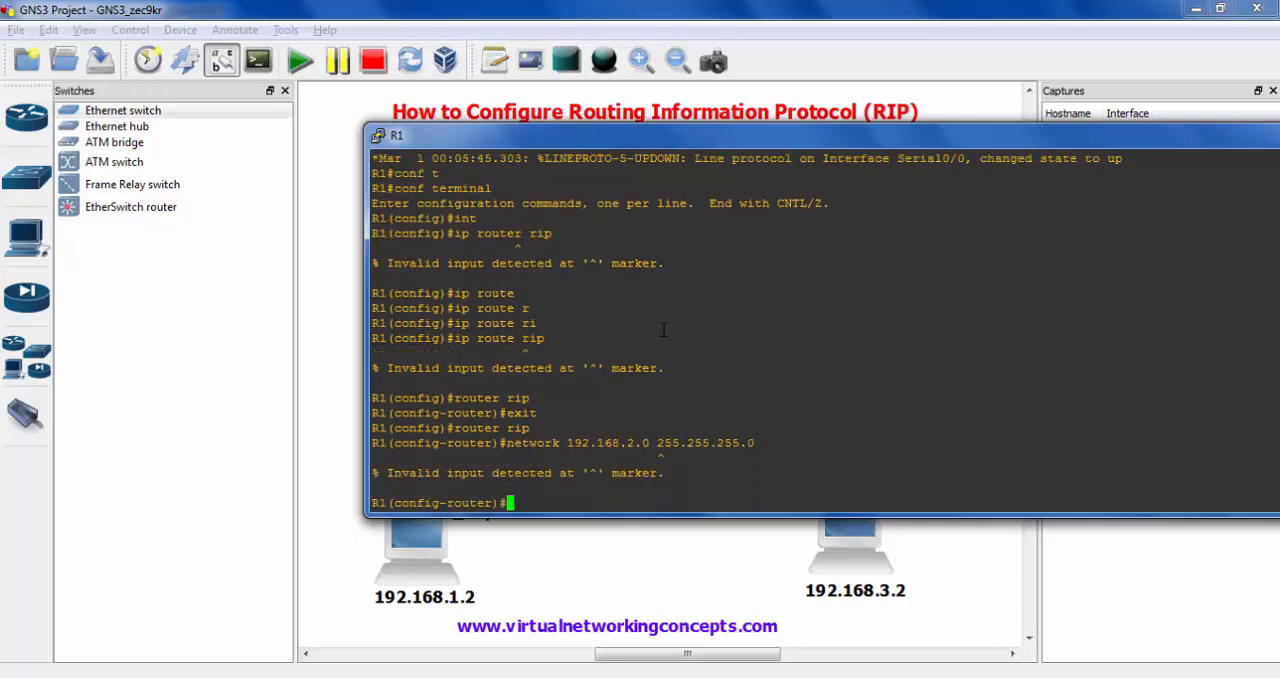
- Add network 192.168.2.0 to R1's RIP configuration by reissuing the network command without the mask
{"action": "key", "text": "Up"}
{"action": "key", "text": "BackSpace"}
{"action": "key", "text": "BackSpace"}
{"action": "key", "text": "BackSpace"}
{"action": "key", "text": "BackSpace"}
{"action": "key", "text": "BackSpace"}
{"action": "key", "text": "BackSpace"}
{"action": "key", "text": "BackSpace"}
{"action": "key", "text": "BackSpace"}
{"action": "key", "text": "BackSpace"}
{"action": "key", "text": "BackSpace"}
{"action": "key", "text": "BackSpace"}
{"action": "key", "text": "BackSpace"}
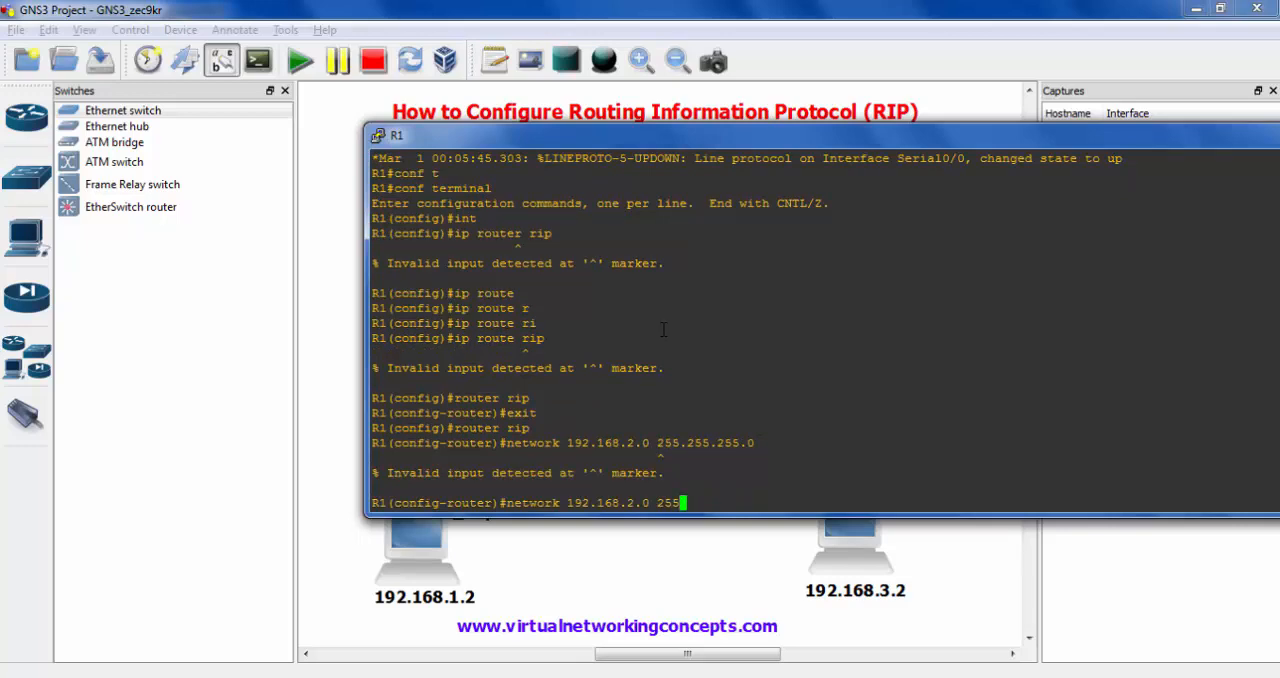
{"action": "key", "text": "BackSpace"}
{"action": "key", "text": "Return"}
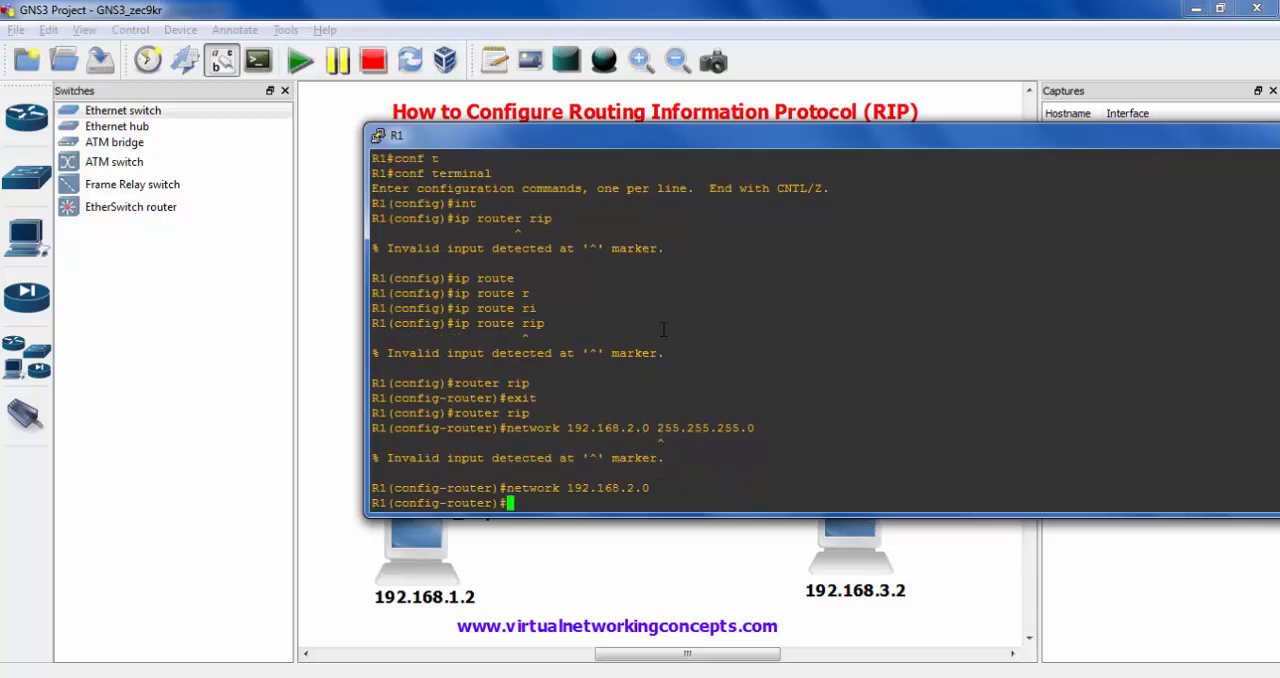
- Add network 192.168.1.0 to R1's RIP configuration, and exit to privileged mode
{"action": "type", "text": "network 192.168.1.0"}
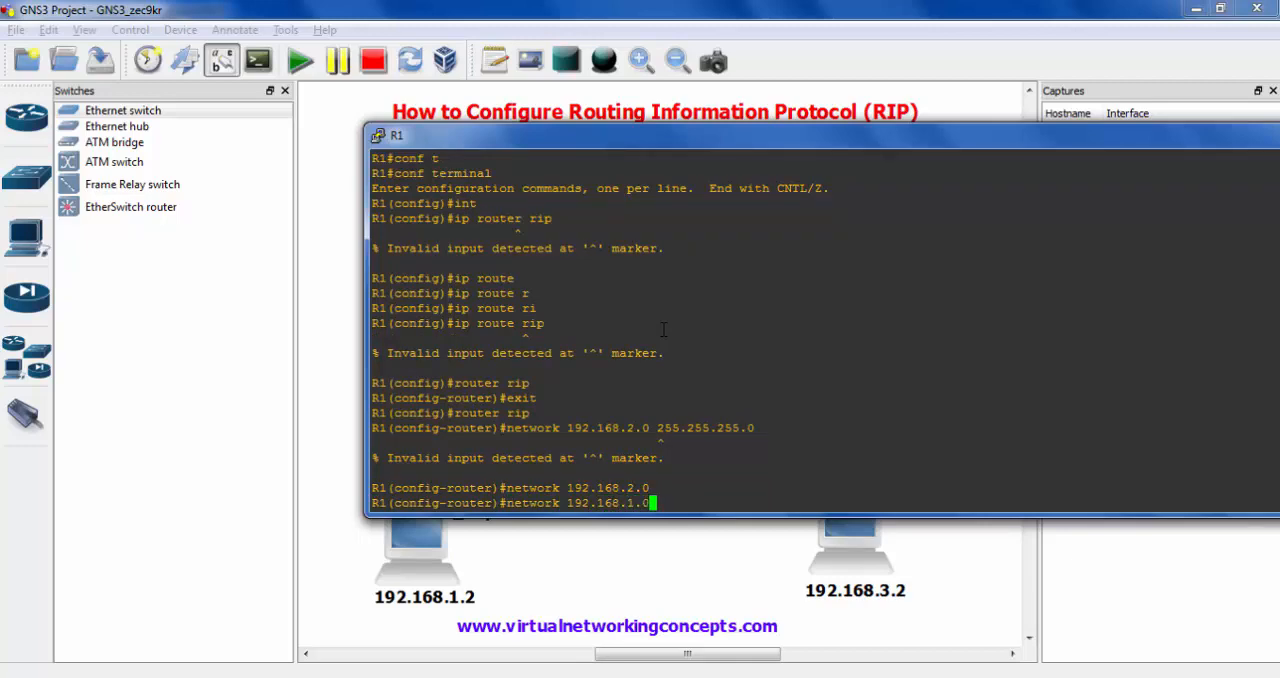
{"action": "key", "text": "Return"}
{"action": "type", "text": "exit"}
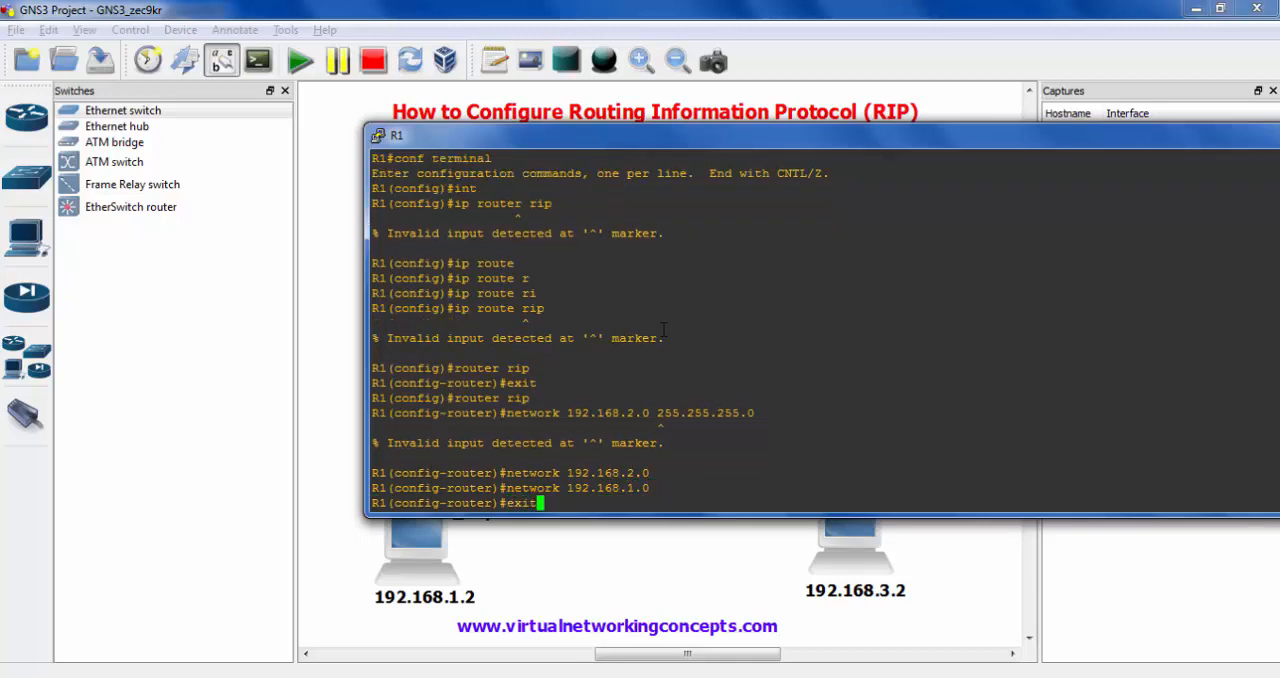
{"action": "key", "text": "Return"}
{"action": "type", "text": "exit"}
{"action": "key", "text": "Return"}
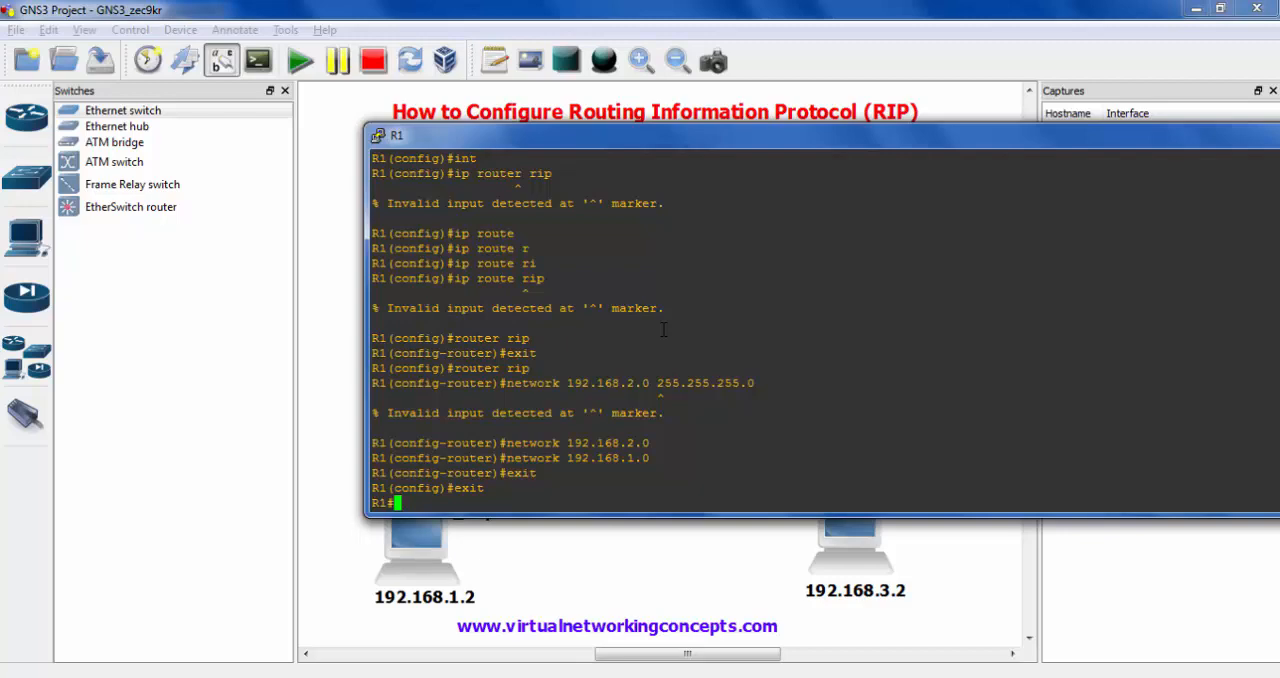
- Examine R2 in the topology to identify the serial link network and the SW2 network it connects to
{"action": "key", "text": "alt+Tab"}
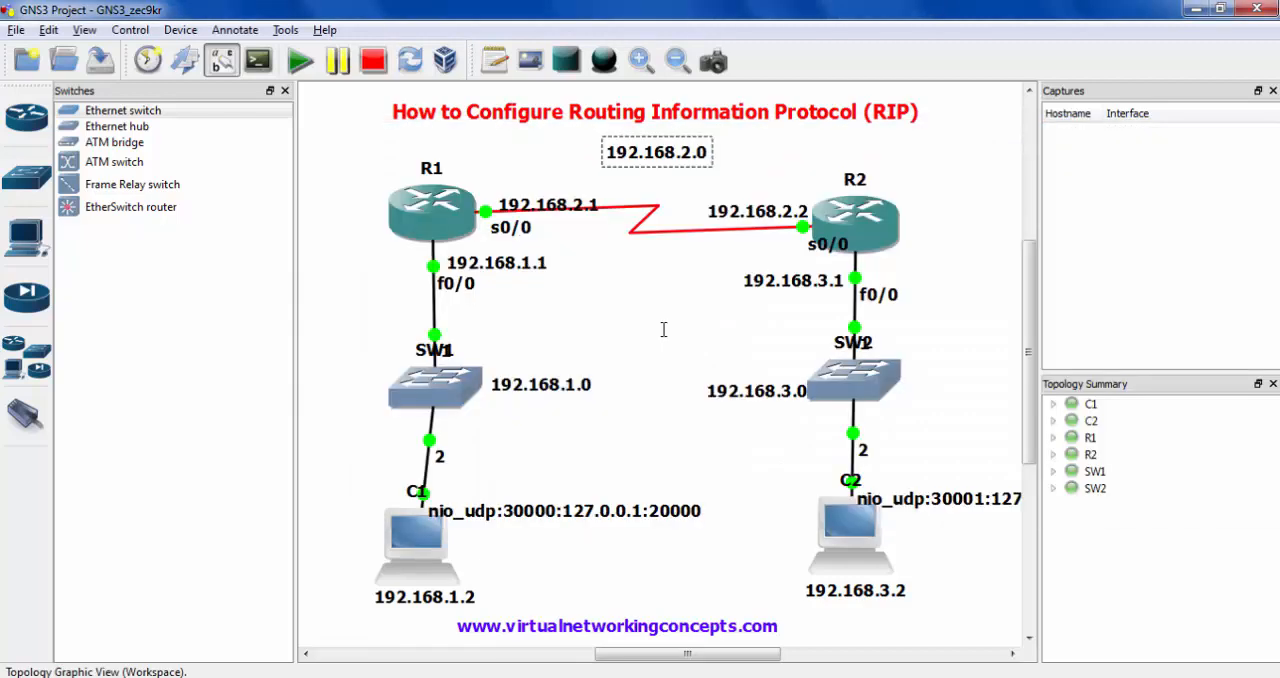
{"action": "left_click_drag", "start_coordinate": [691, 186], "coordinate": [822, 231]}
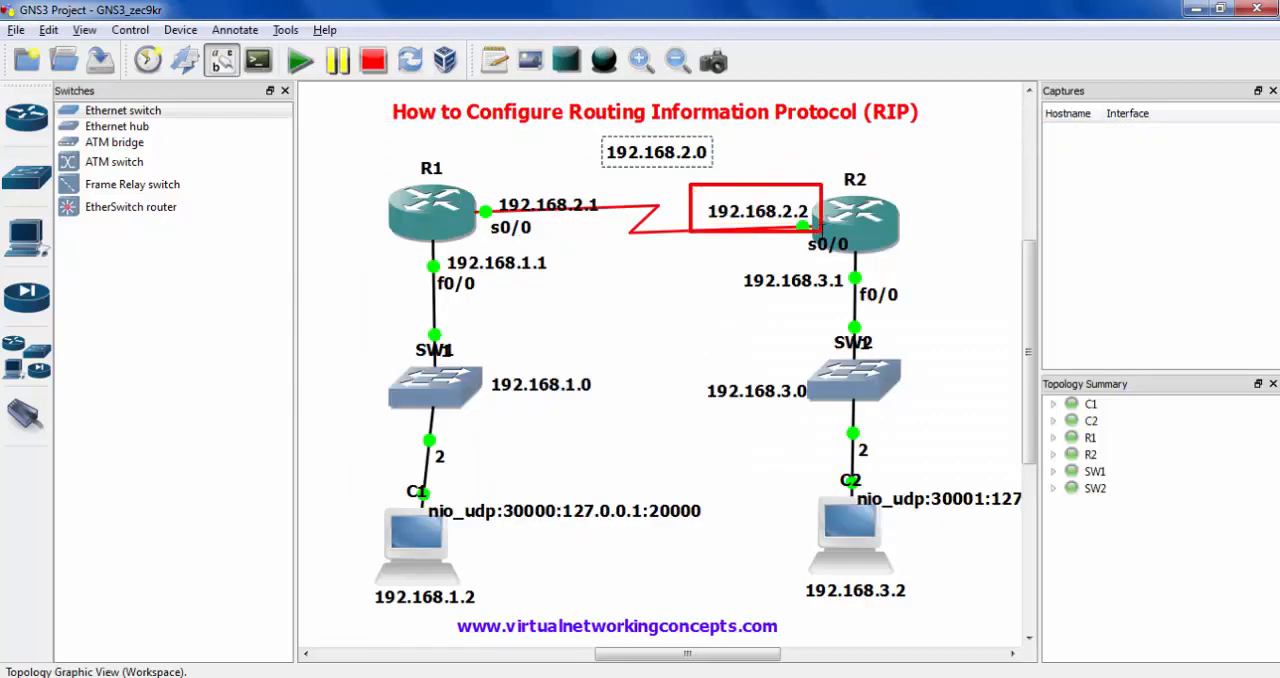
{"action": "mouse_move", "coordinate": [582, 127]}
{"action": "left_mouse_down"}
{"action": "mouse_move", "coordinate": [886, 196]}
{"action": "mouse_move", "coordinate": [909, 261]}
{"action": "left_mouse_up"}
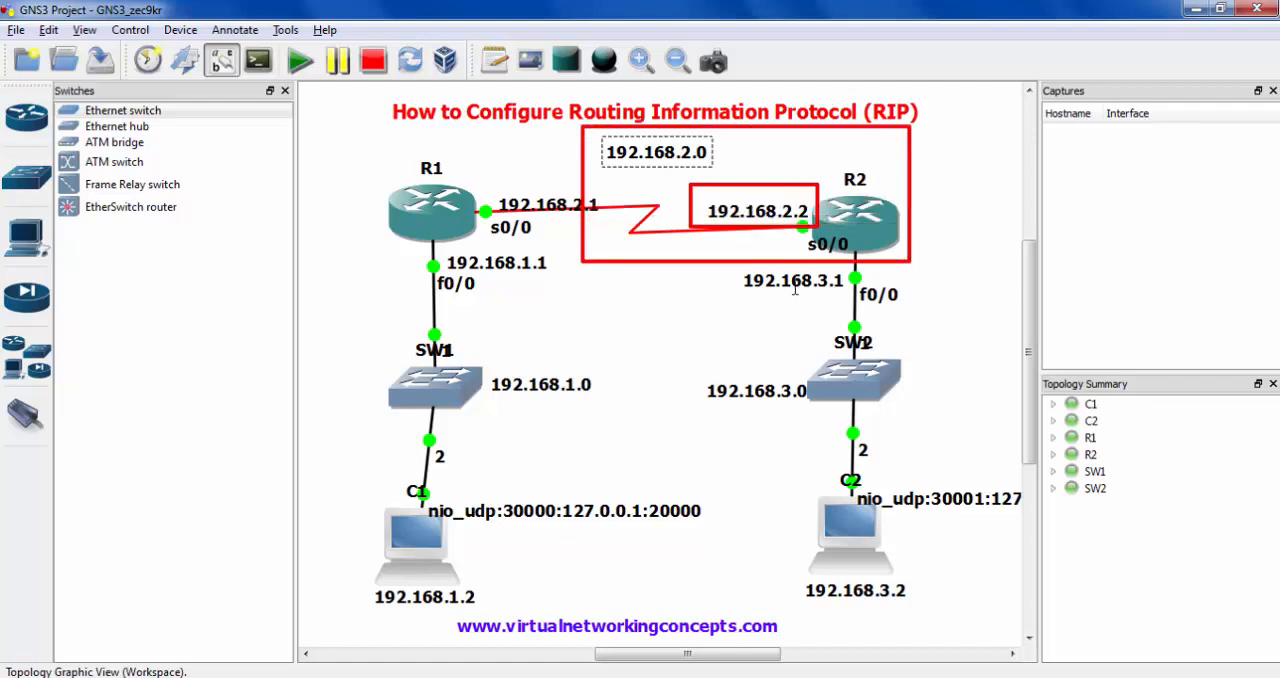
{"action": "mouse_move", "coordinate": [755, 205]}
{"action": "left_mouse_down"}
{"action": "mouse_move", "coordinate": [906, 338]}
{"action": "mouse_move", "coordinate": [918, 360]}
{"action": "mouse_move", "coordinate": [912, 452]}
{"action": "left_mouse_up"}
{"action": "key", "text": "Escape"}
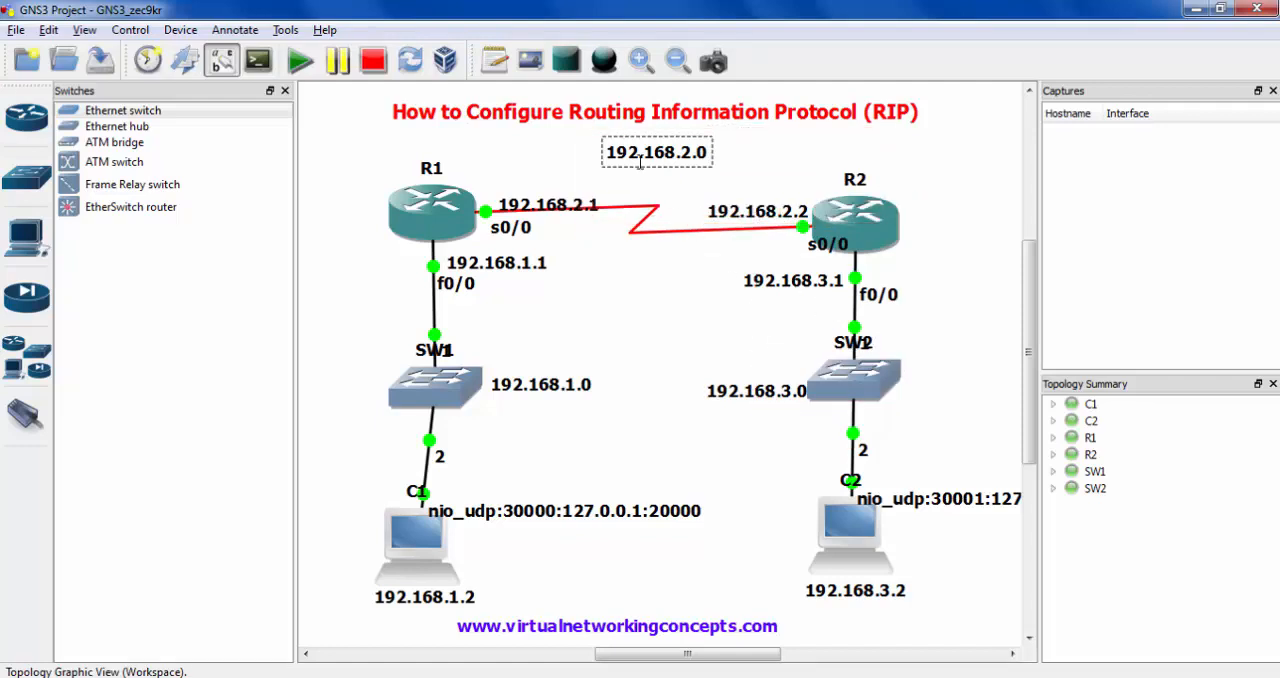
{"action": "left_click_drag", "start_coordinate": [591, 131], "coordinate": [732, 184]}
{"action": "left_click_drag", "start_coordinate": [708, 367], "coordinate": [815, 431]}
{"action": "left_click_drag", "start_coordinate": [739, 139], "coordinate": [772, 153]}
{"action": "left_click_drag", "start_coordinate": [932, 222], "coordinate": [967, 348]}
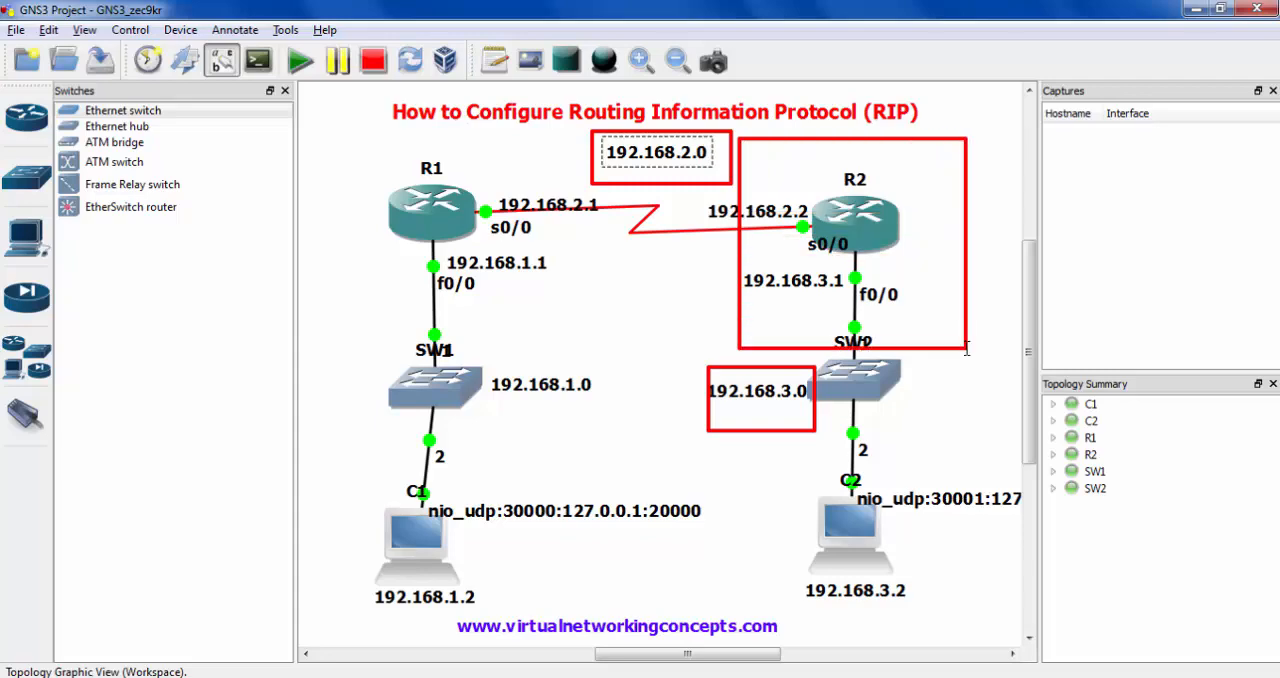
{"action": "key", "text": "Escape"}
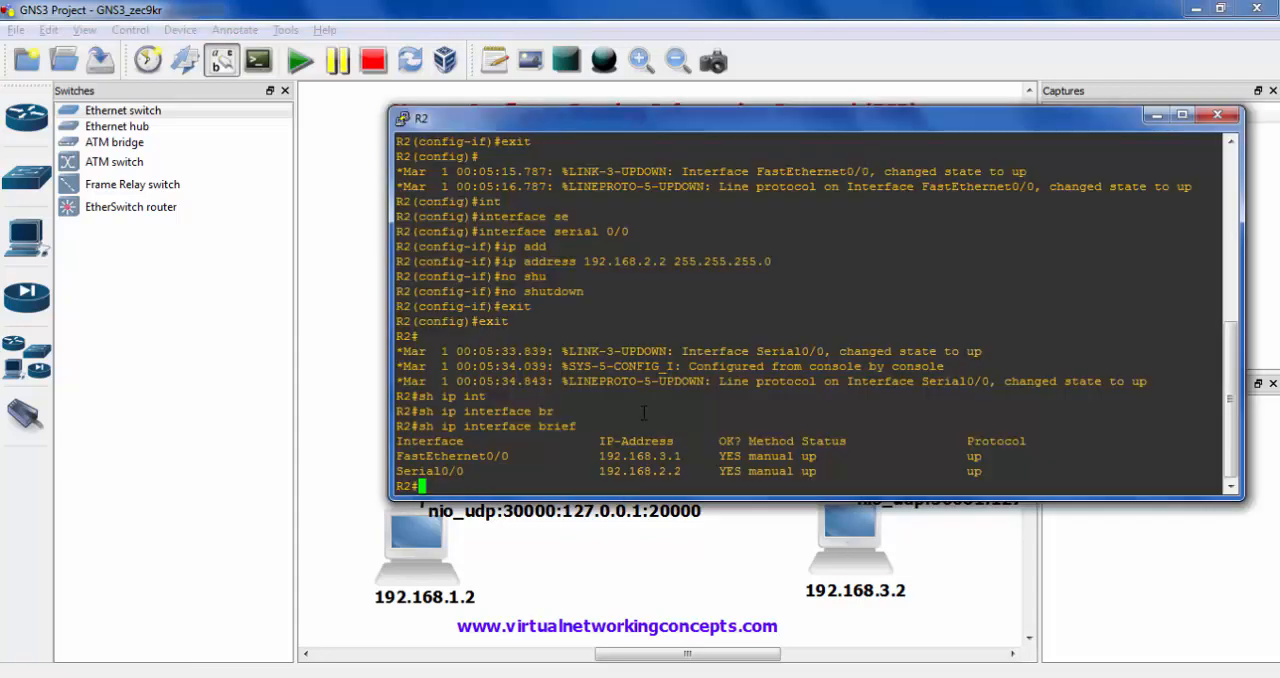
- Enter global configuration mode on R2 with conf t, and open its RIP configuration with router rip
{"action": "type", "text": "conf t"}
{"action": "key", "text": "Return"}
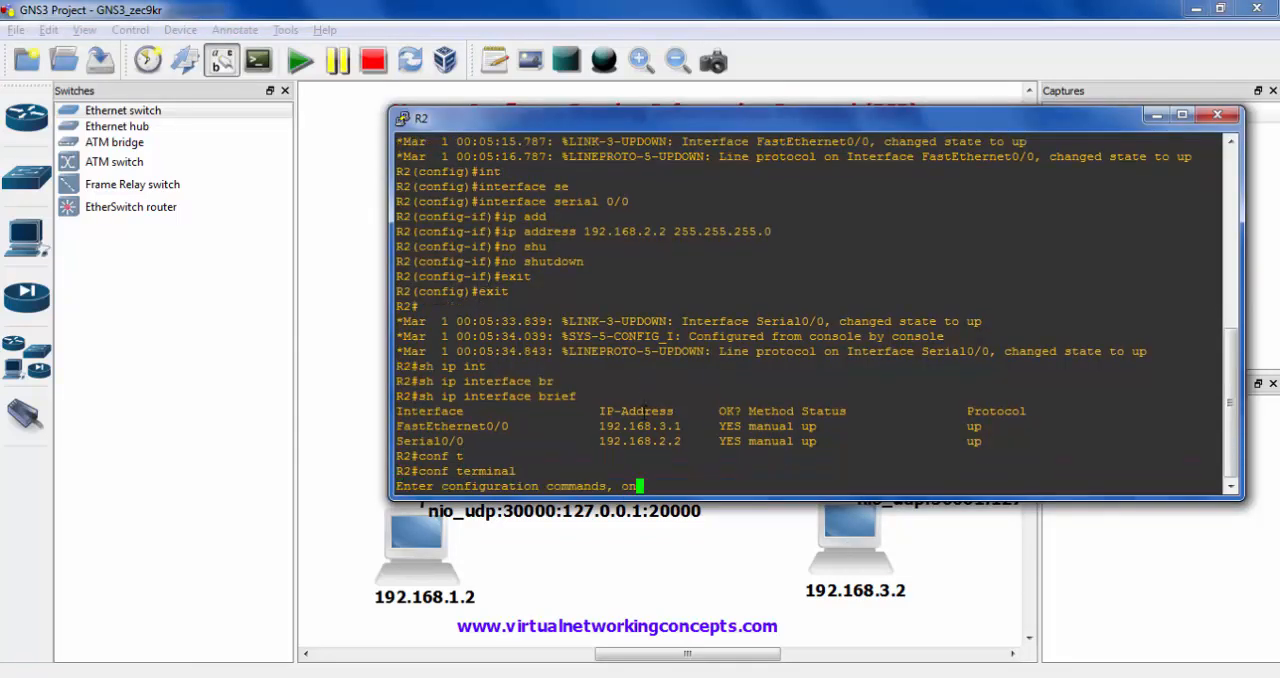
{"action": "type", "text": "route"}
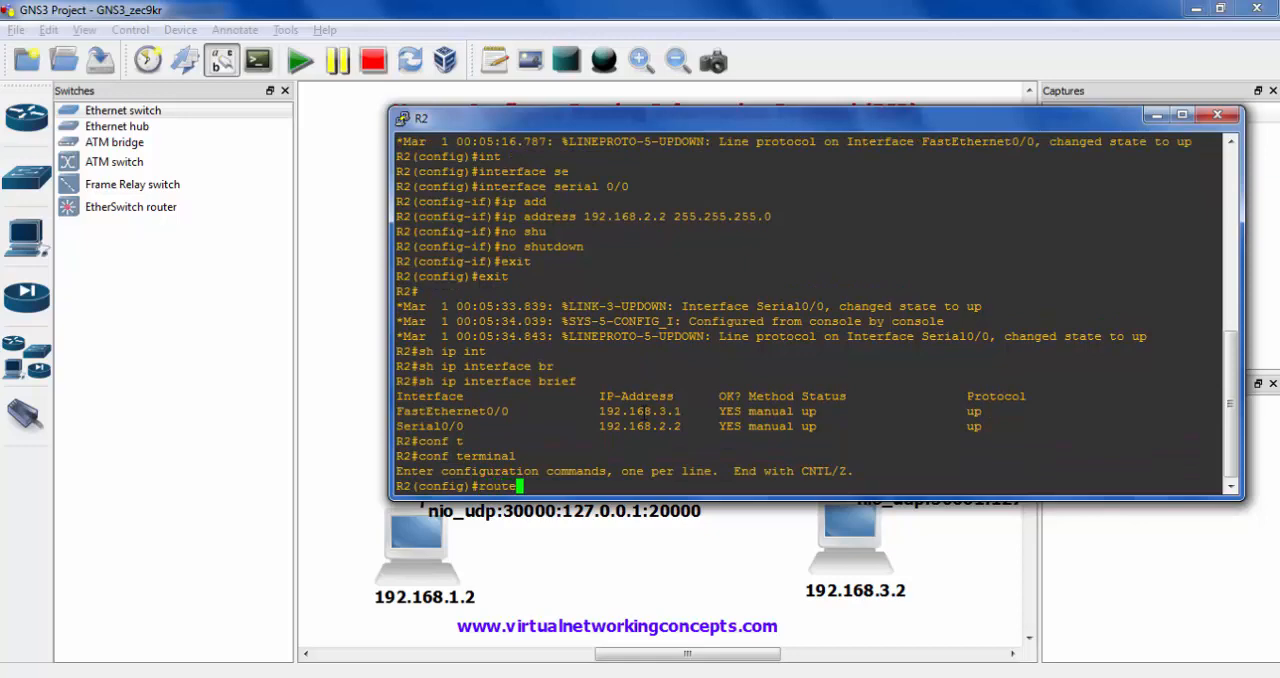
{"action": "type", "text": "r rip"}
{"action": "key", "text": "Return"}
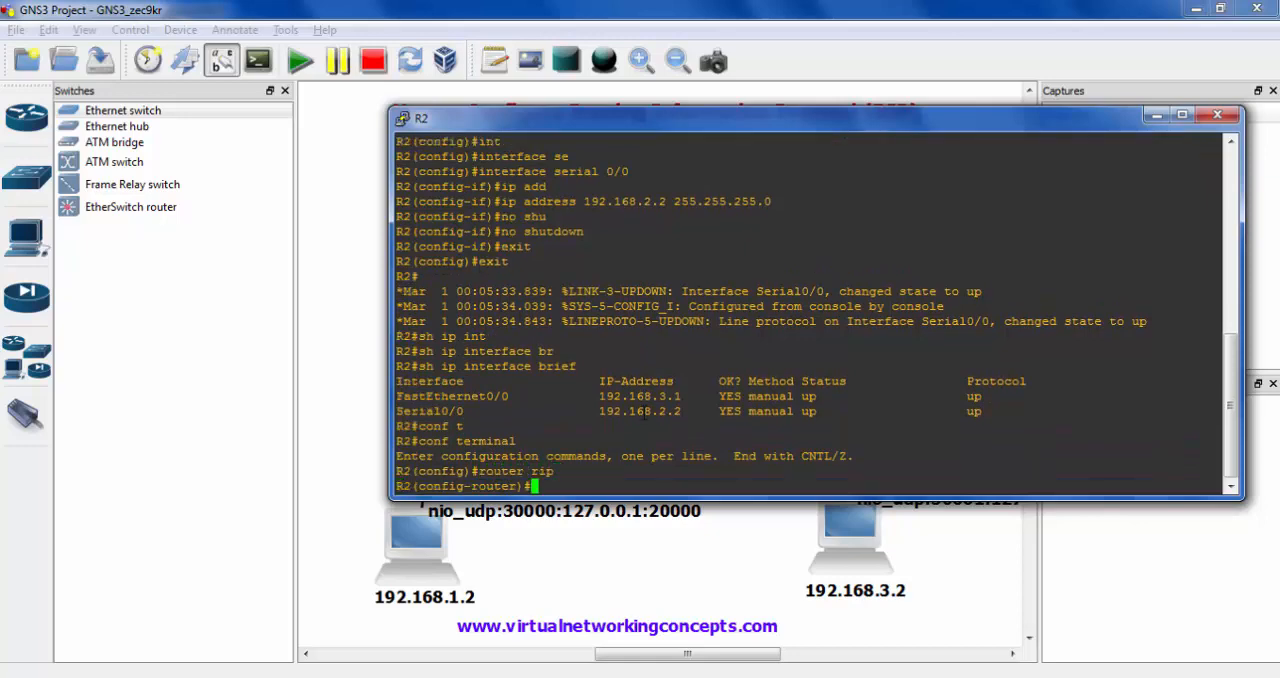
- Add networks 192.168.2.0 and 192.168.3.0 to R2's RIP configuration, and exit to privileged mode
{"action": "type", "text": "network 192.168.2.0"}
{"action": "key", "text": "Return"}
{"action": "type", "text": "network 192."}
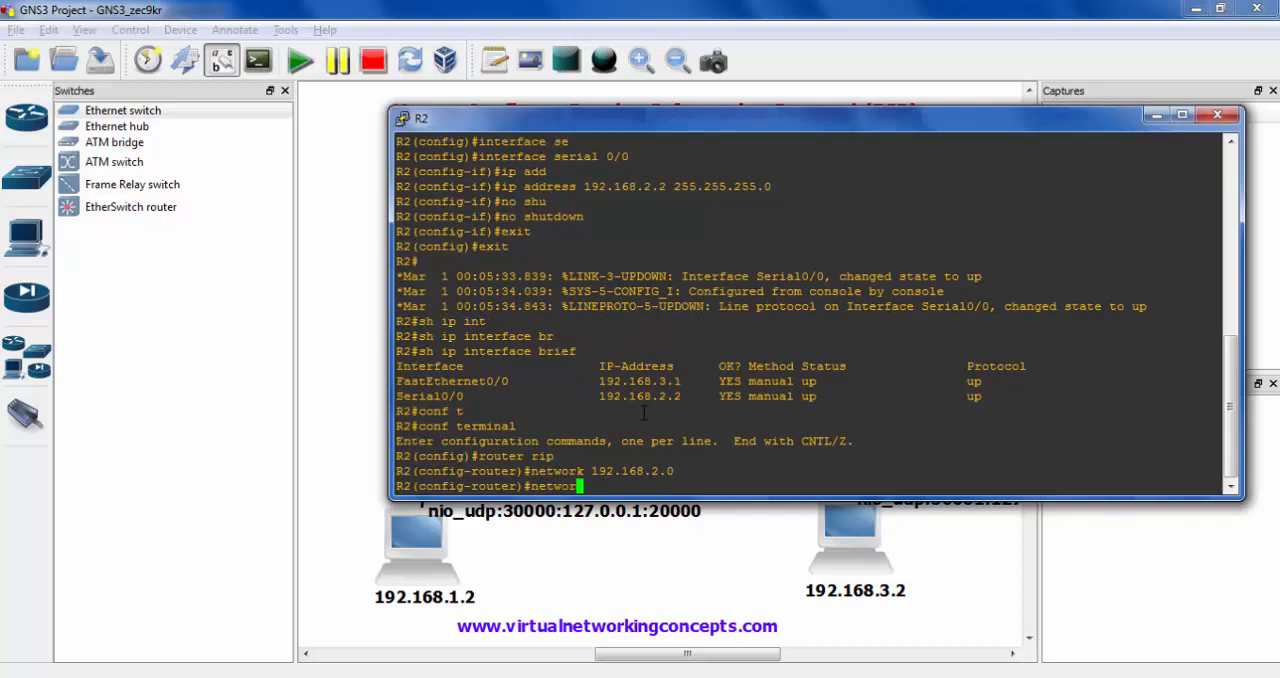
{"action": "type", "text": "168.3.0"}
{"action": "key", "text": "Return"}
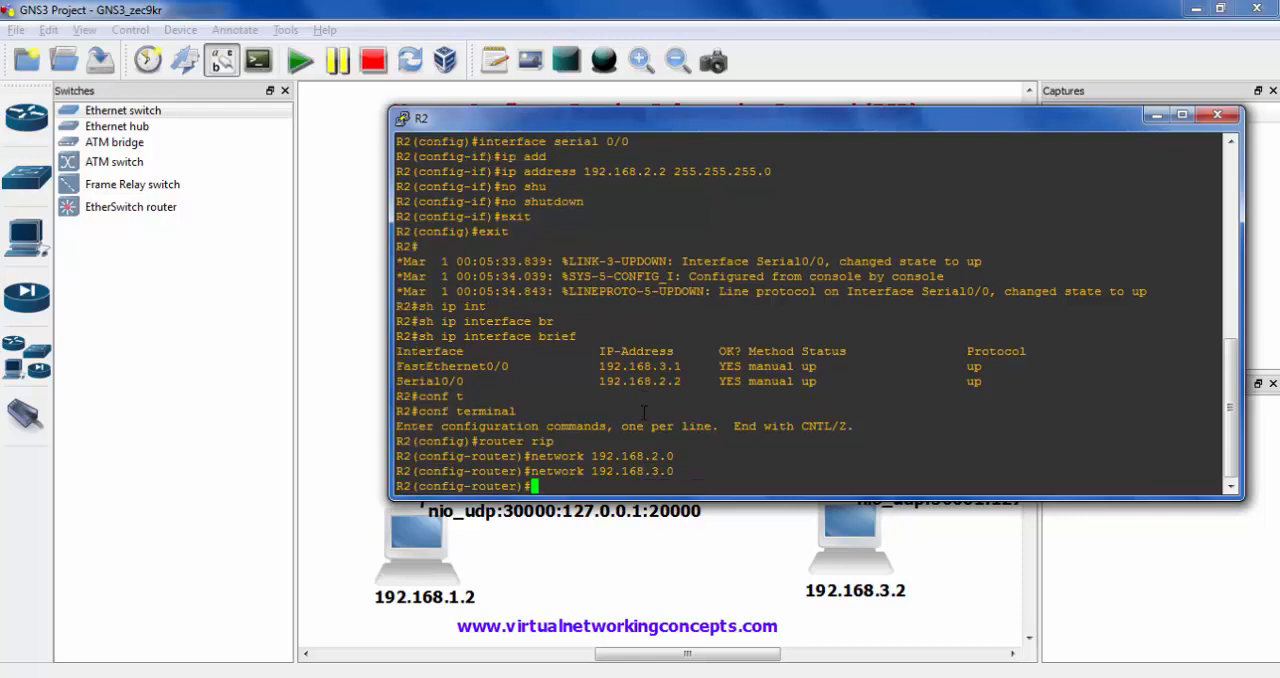
{"action": "type", "text": "exit"}
{"action": "key", "text": "Return"}
{"action": "type", "text": "exit"}
{"action": "key", "text": "Return"}
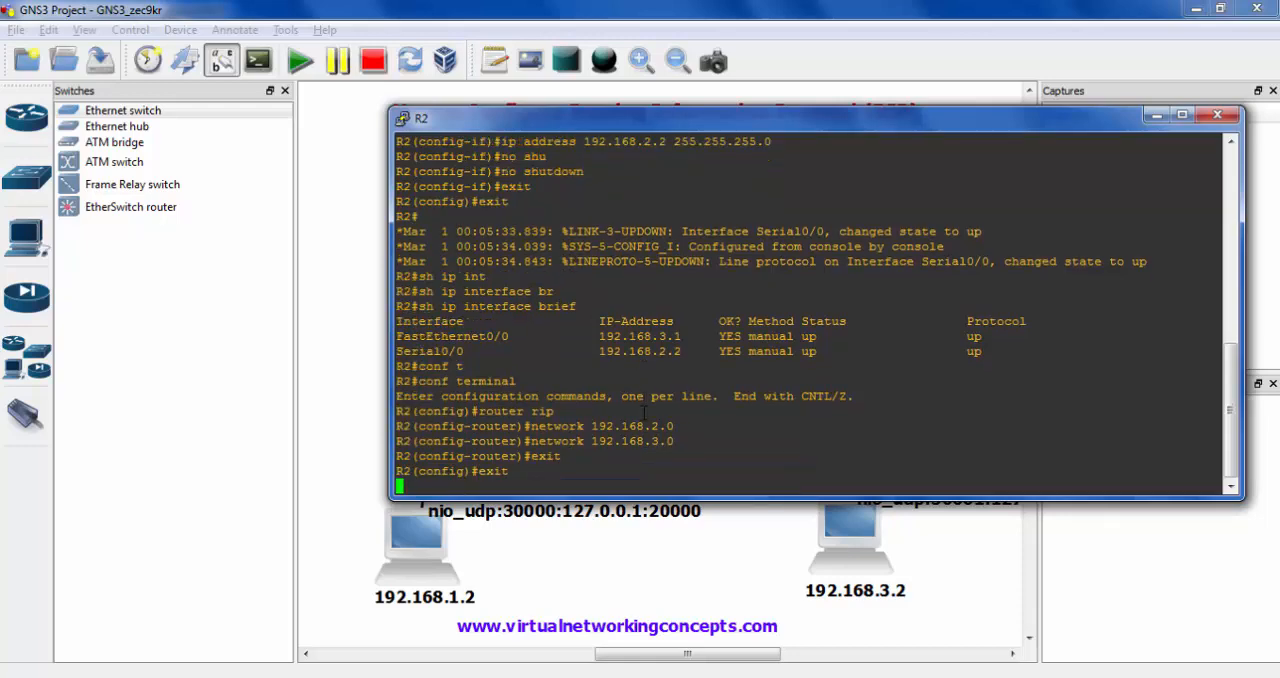
- Display R2's routing table with sh ip route, and examine the route learned through RIP
{"action": "type", "text": "sh ip "}
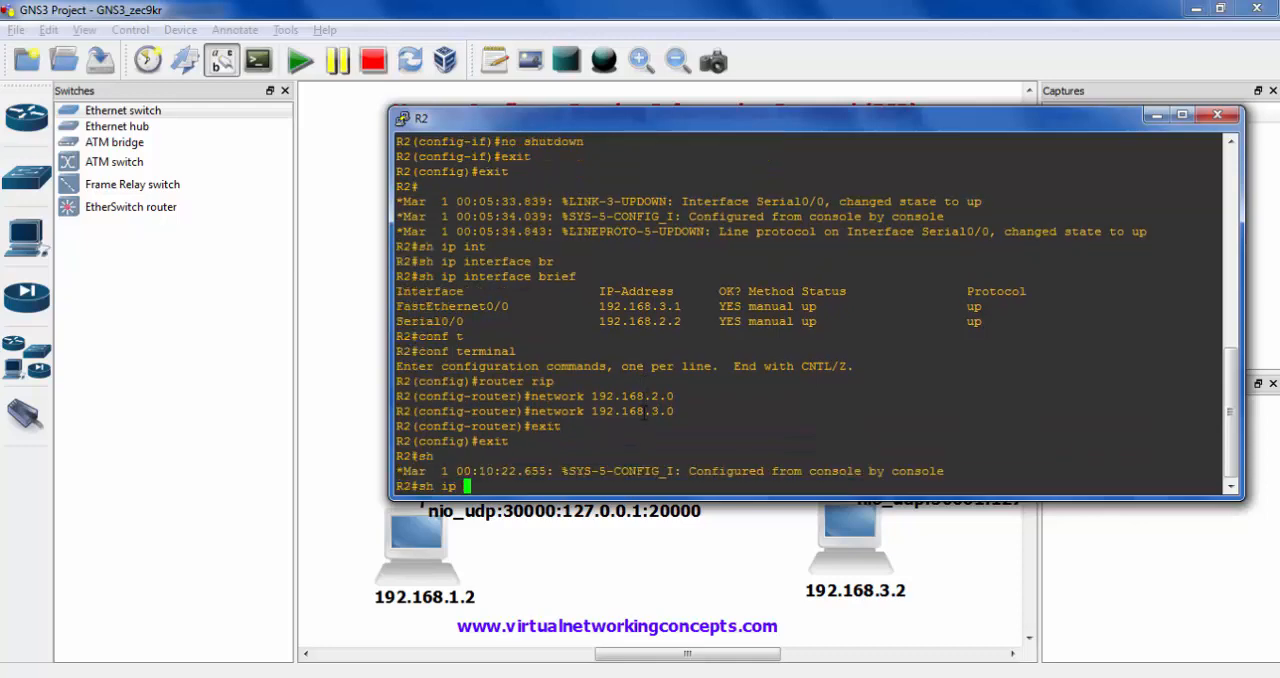
{"action": "type", "text": "route"}
{"action": "key", "text": "Return"}
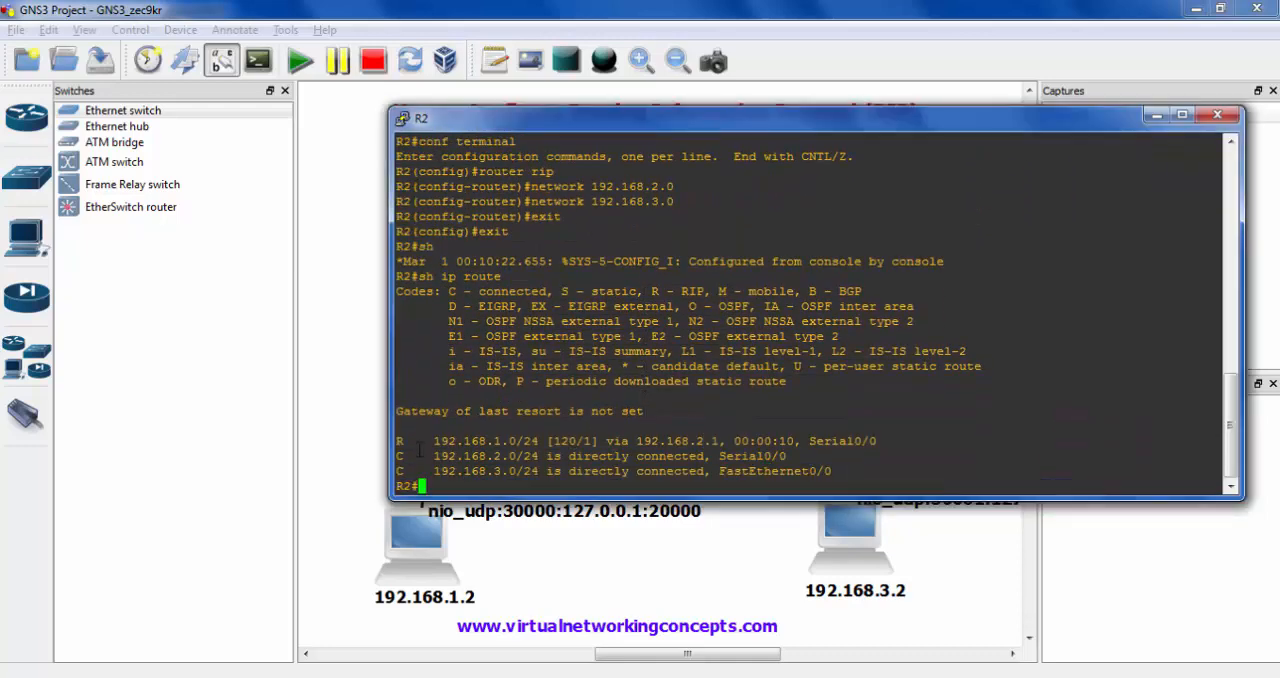
{"action": "mouse_move", "coordinate": [391, 428]}
{"action": "left_mouse_down"}
{"action": "mouse_move", "coordinate": [416, 452]}
{"action": "mouse_move", "coordinate": [460, 458]}
{"action": "mouse_move", "coordinate": [893, 453]}
{"action": "left_mouse_up"}
{"action": "left_click_drag", "start_coordinate": [554, 449], "coordinate": [596, 449]}
- Switch to R1's console and display its routing table with sh ip route
{"action": "key", "text": "alt+Tab"}
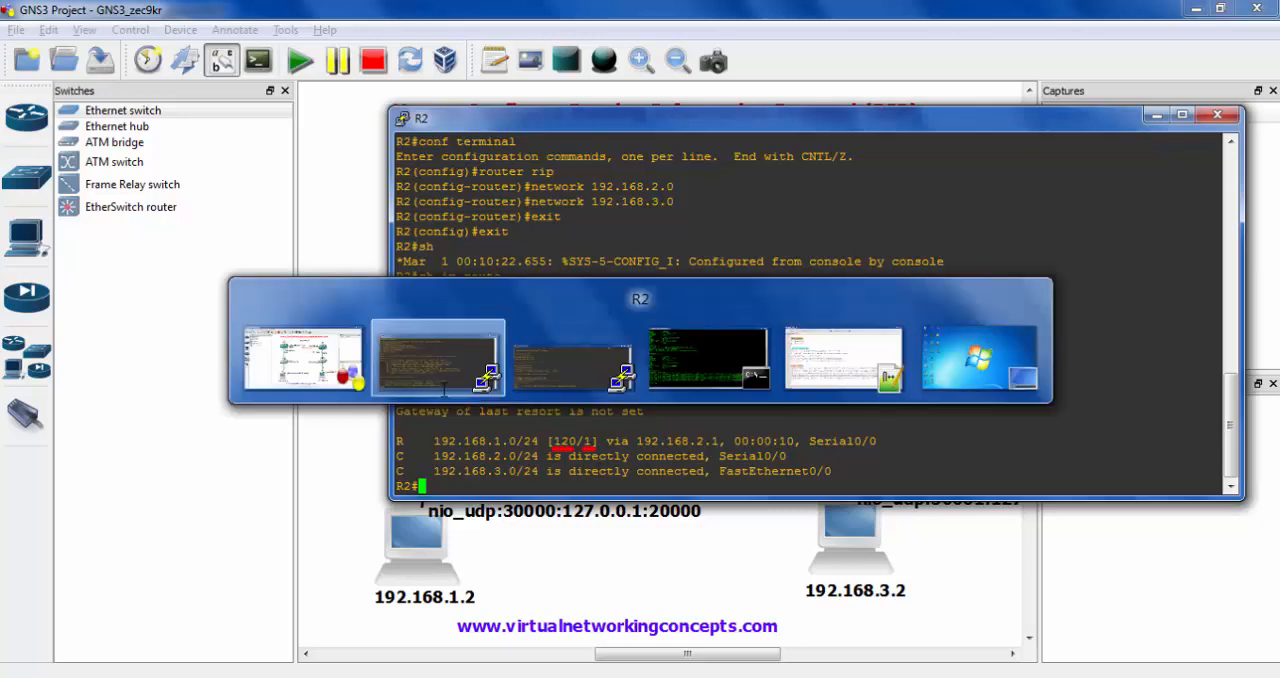
{"action": "left_click", "coordinate": [372, 393]}
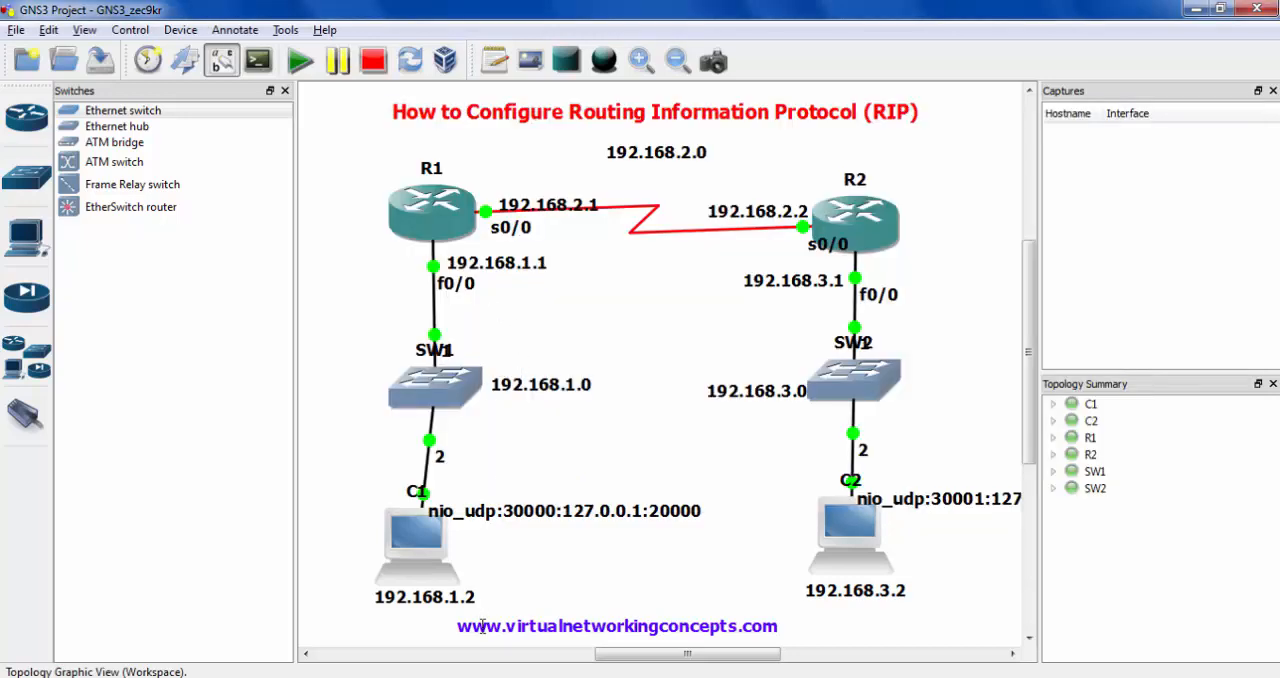
{"action": "left_click", "coordinate": [486, 676]}
{"action": "type", "text": "s"}
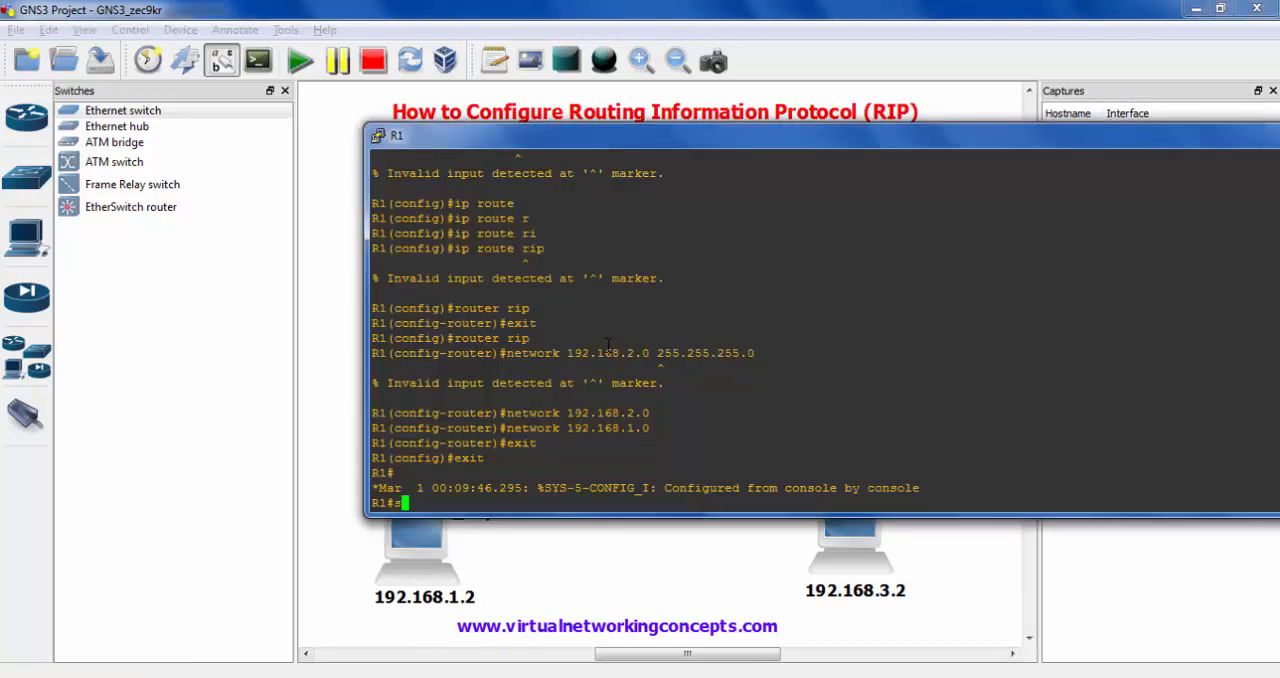
{"action": "type", "text": "h ip route"}
{"action": "key", "text": "Return"}
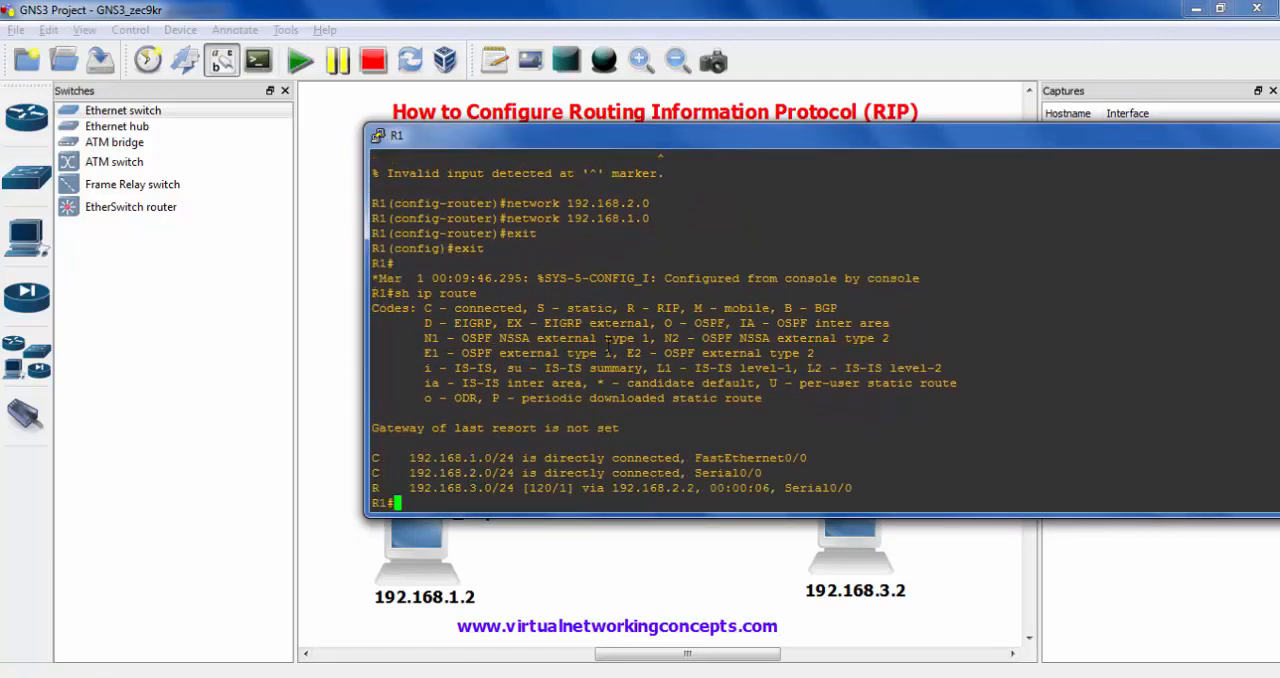
{"action": "key", "text": "Return"}
{"action": "key", "text": "Return"}
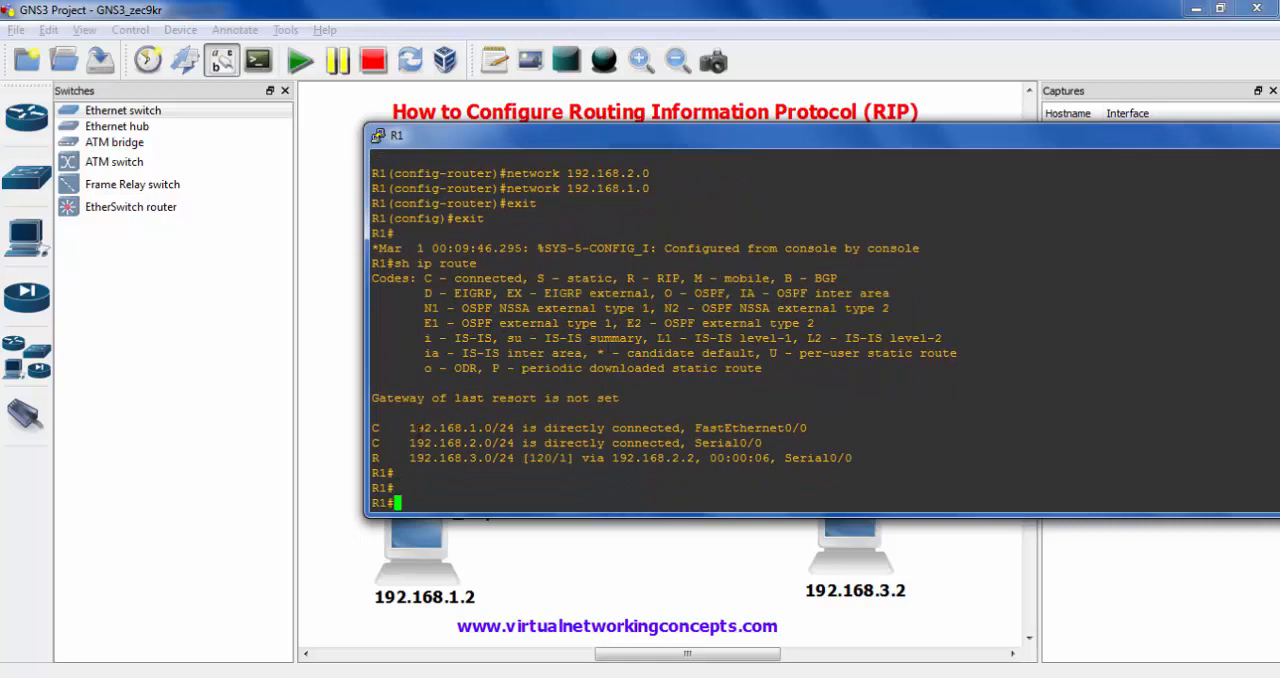
- Examine the RIP entry in R1's routing table, including its administrative distance and metric, and return to the topology
{"action": "mouse_move", "coordinate": [367, 452]}
{"action": "left_mouse_down"}
{"action": "mouse_move", "coordinate": [551, 484]}
{"action": "mouse_move", "coordinate": [865, 476]}
{"action": "left_mouse_up"}
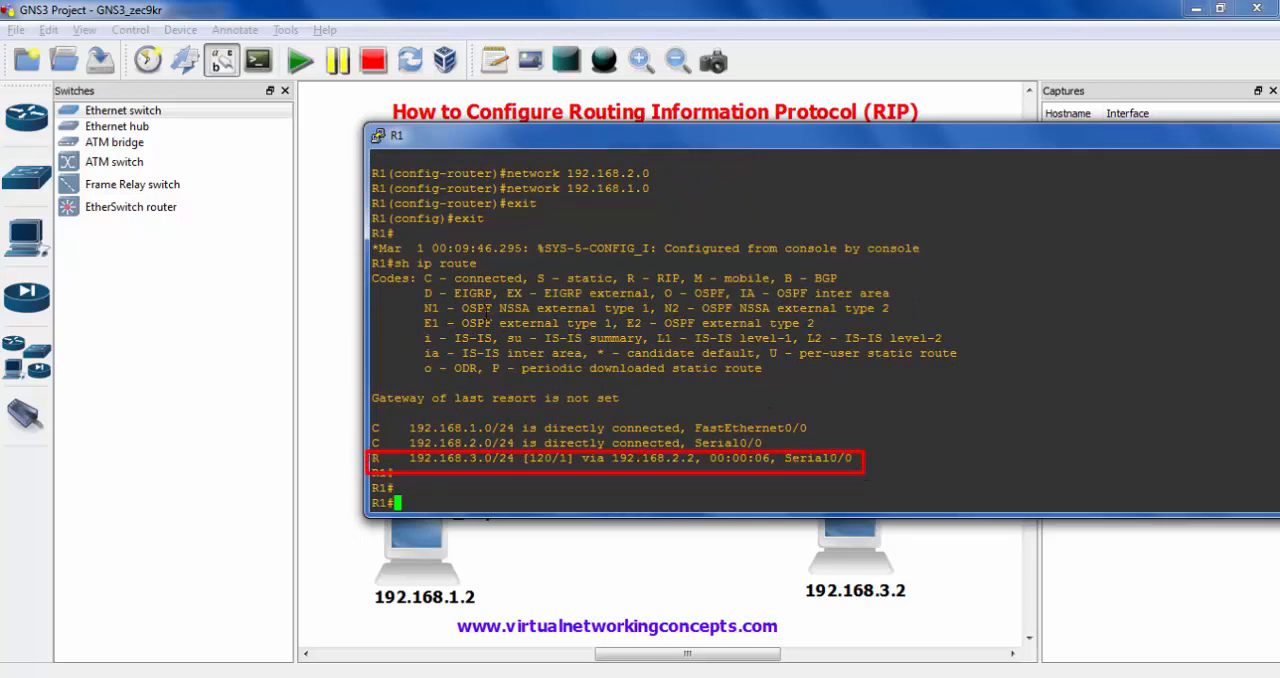
{"action": "left_click_drag", "start_coordinate": [619, 266], "coordinate": [688, 290]}
{"action": "key", "text": "Escape"}
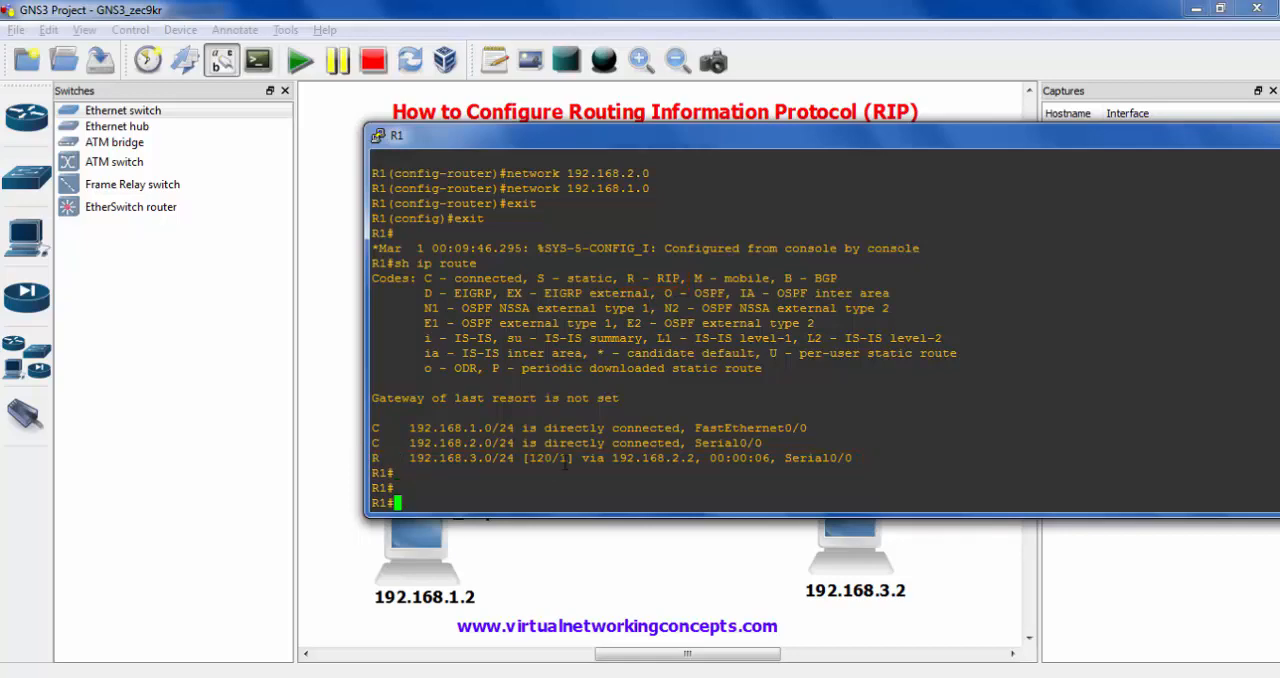
{"action": "left_click_drag", "start_coordinate": [527, 447], "coordinate": [571, 468]}
{"action": "key", "text": "Escape"}
{"action": "key", "text": "Escape"}
{"action": "key", "text": "alt+Tab"}
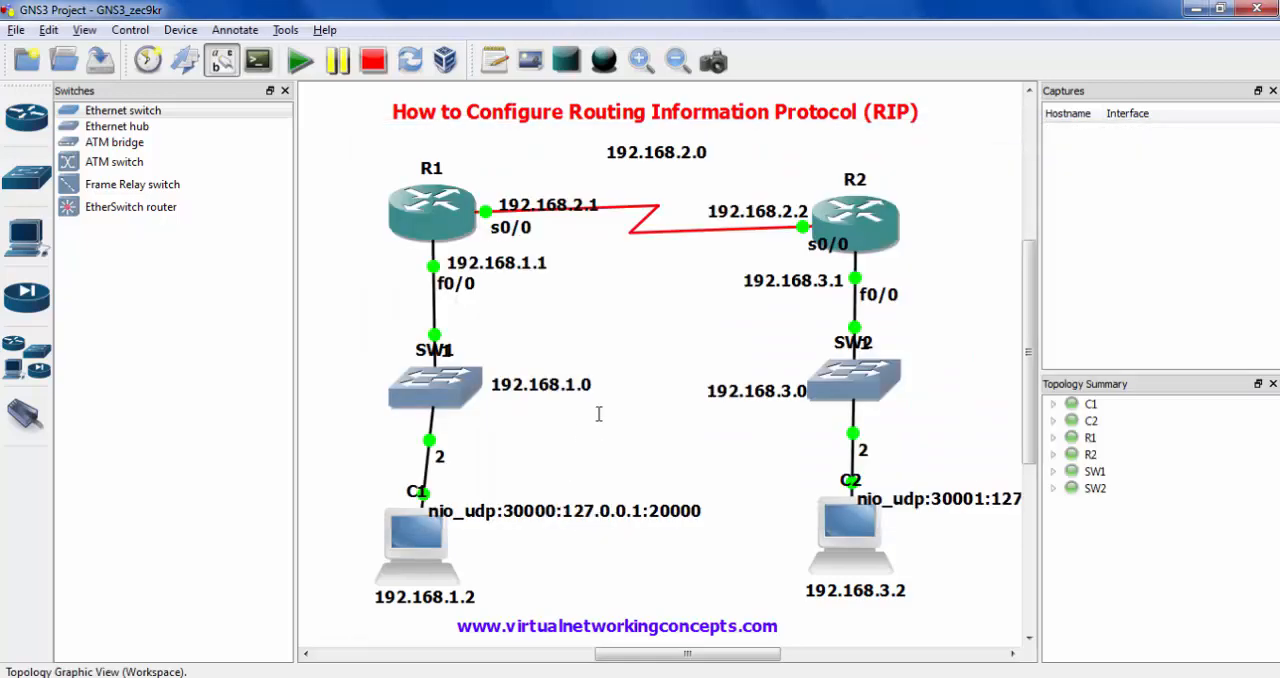